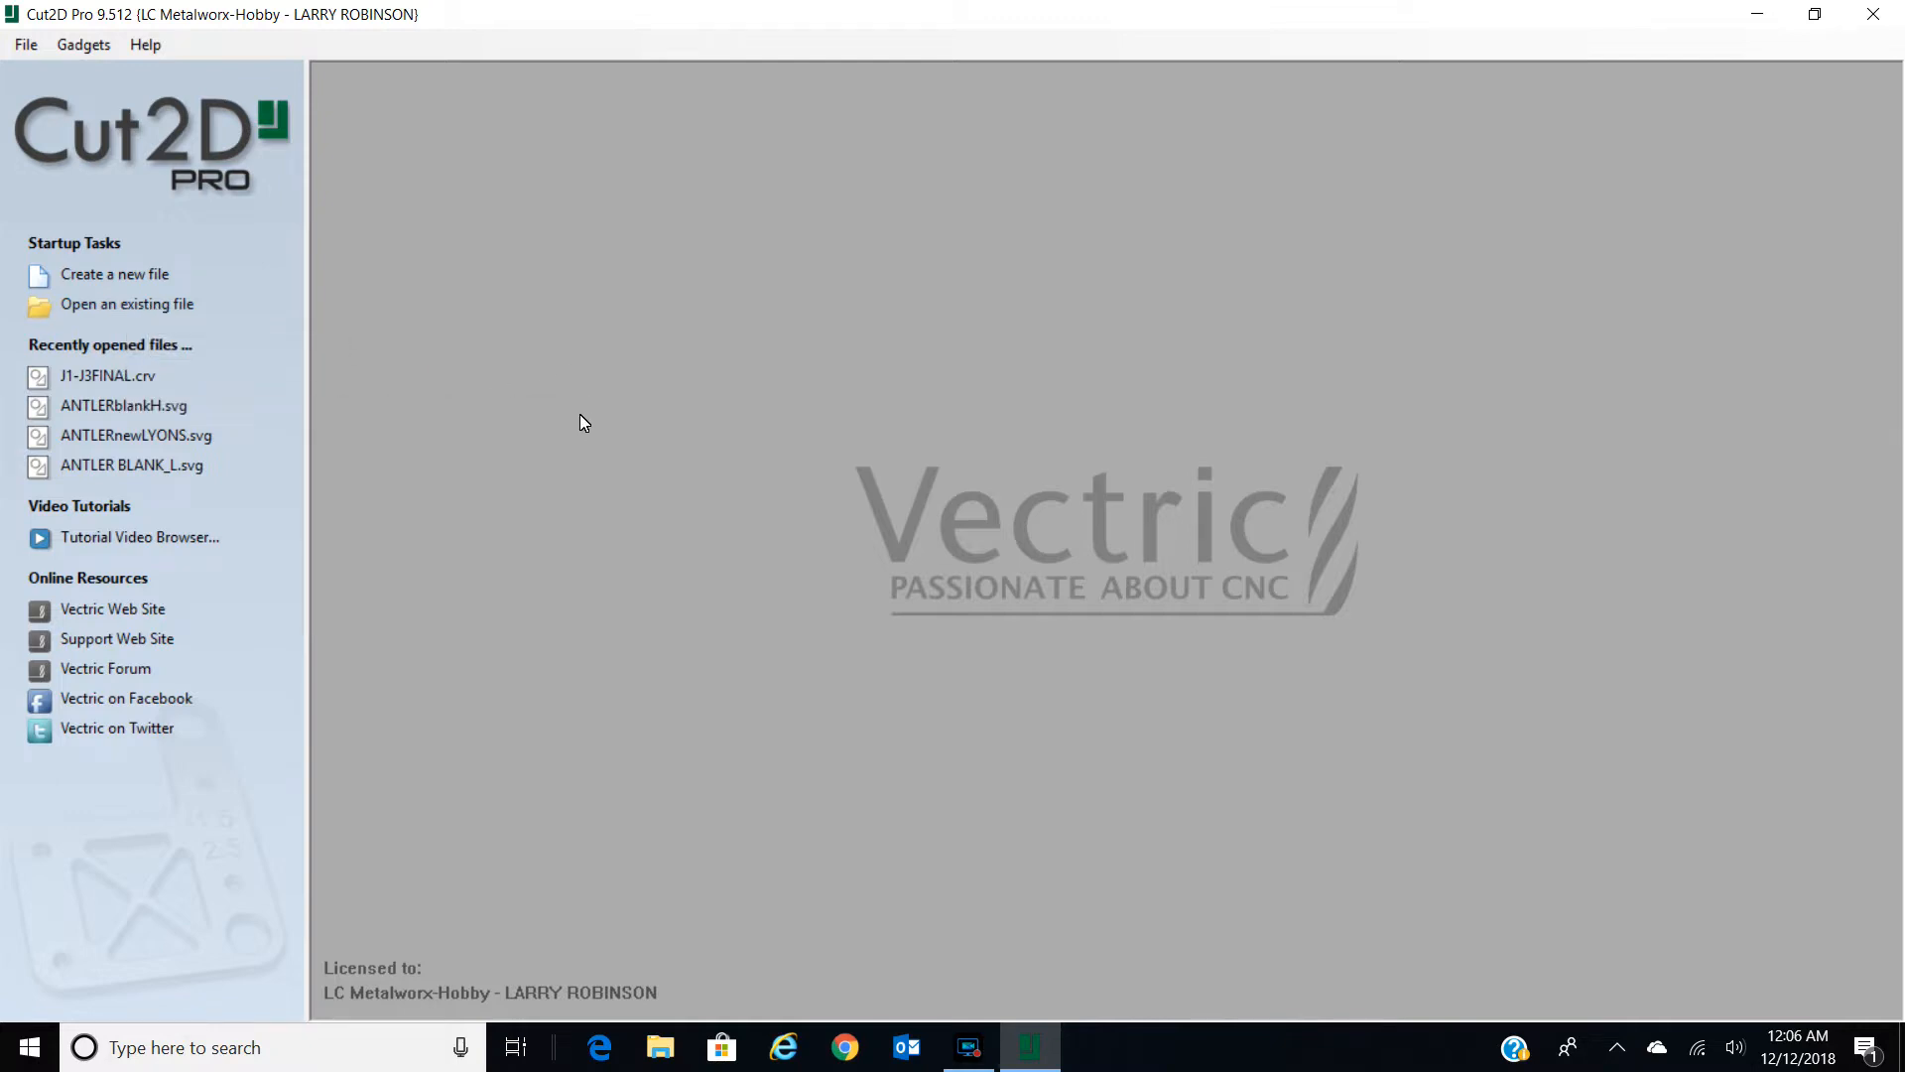
Create a single-sided job 96.5 by 48.4 inches and 1.0 inch thick, with Z zero on the material surface and no datum offset.
{"action": "left_click", "coordinate": [145, 282]}
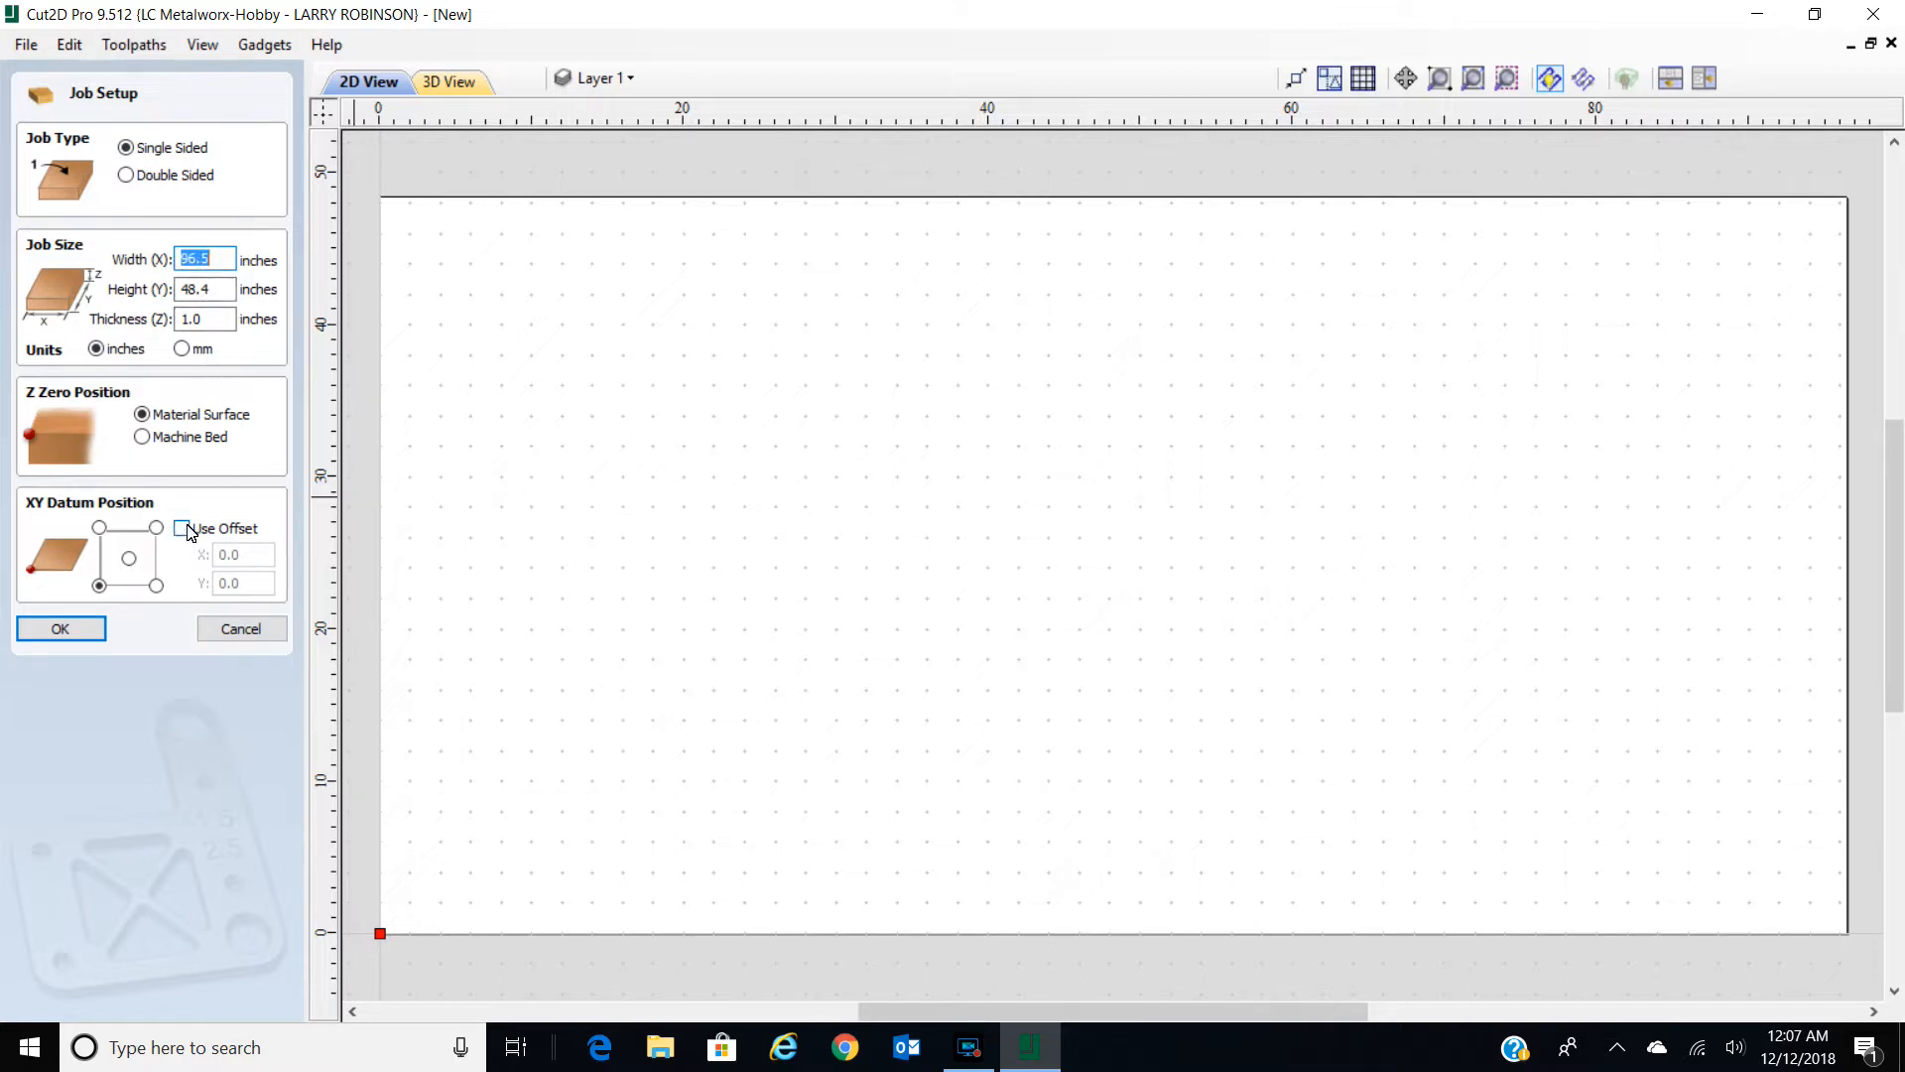
{"action": "left_click", "coordinate": [98, 628]}
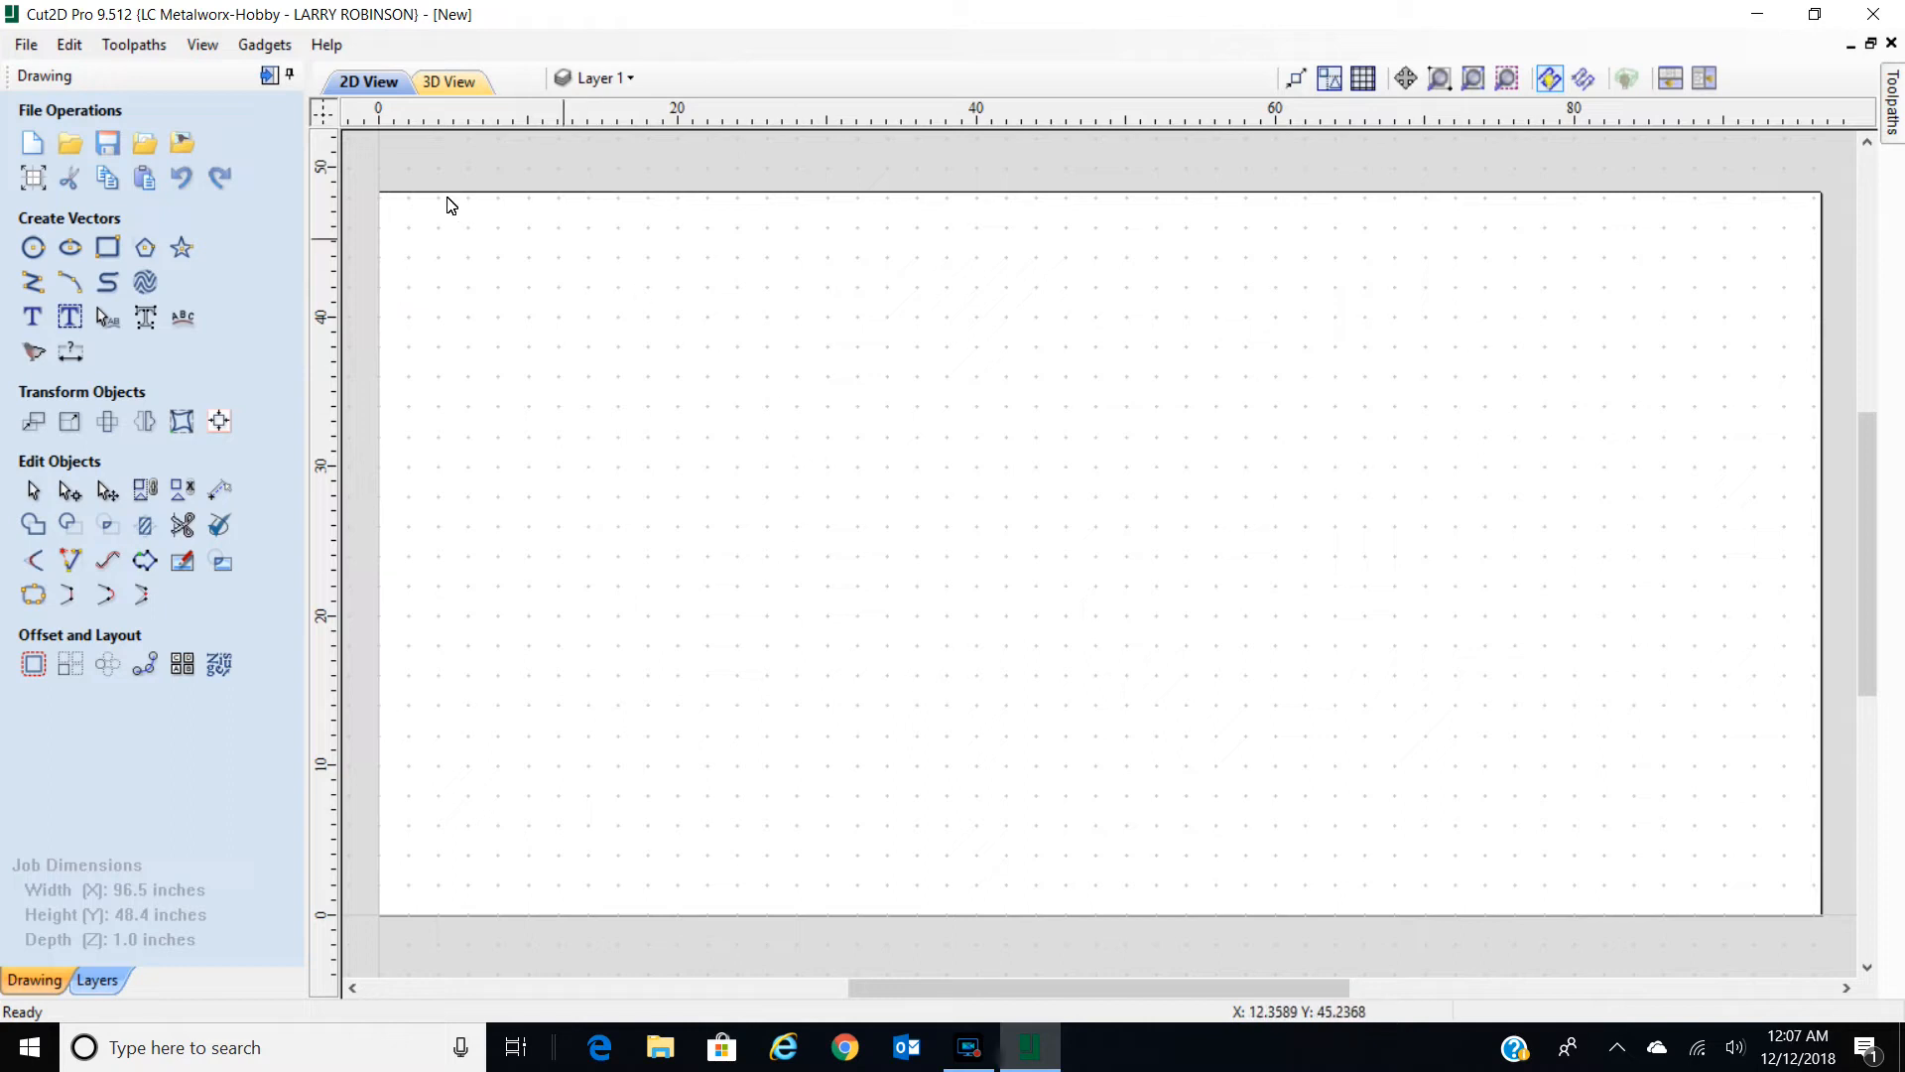
Import the vectors from J-1.dxf in the OneDrive folder Pictures > Projects > Drawings > drawings.
{"action": "left_click", "coordinate": [141, 148]}
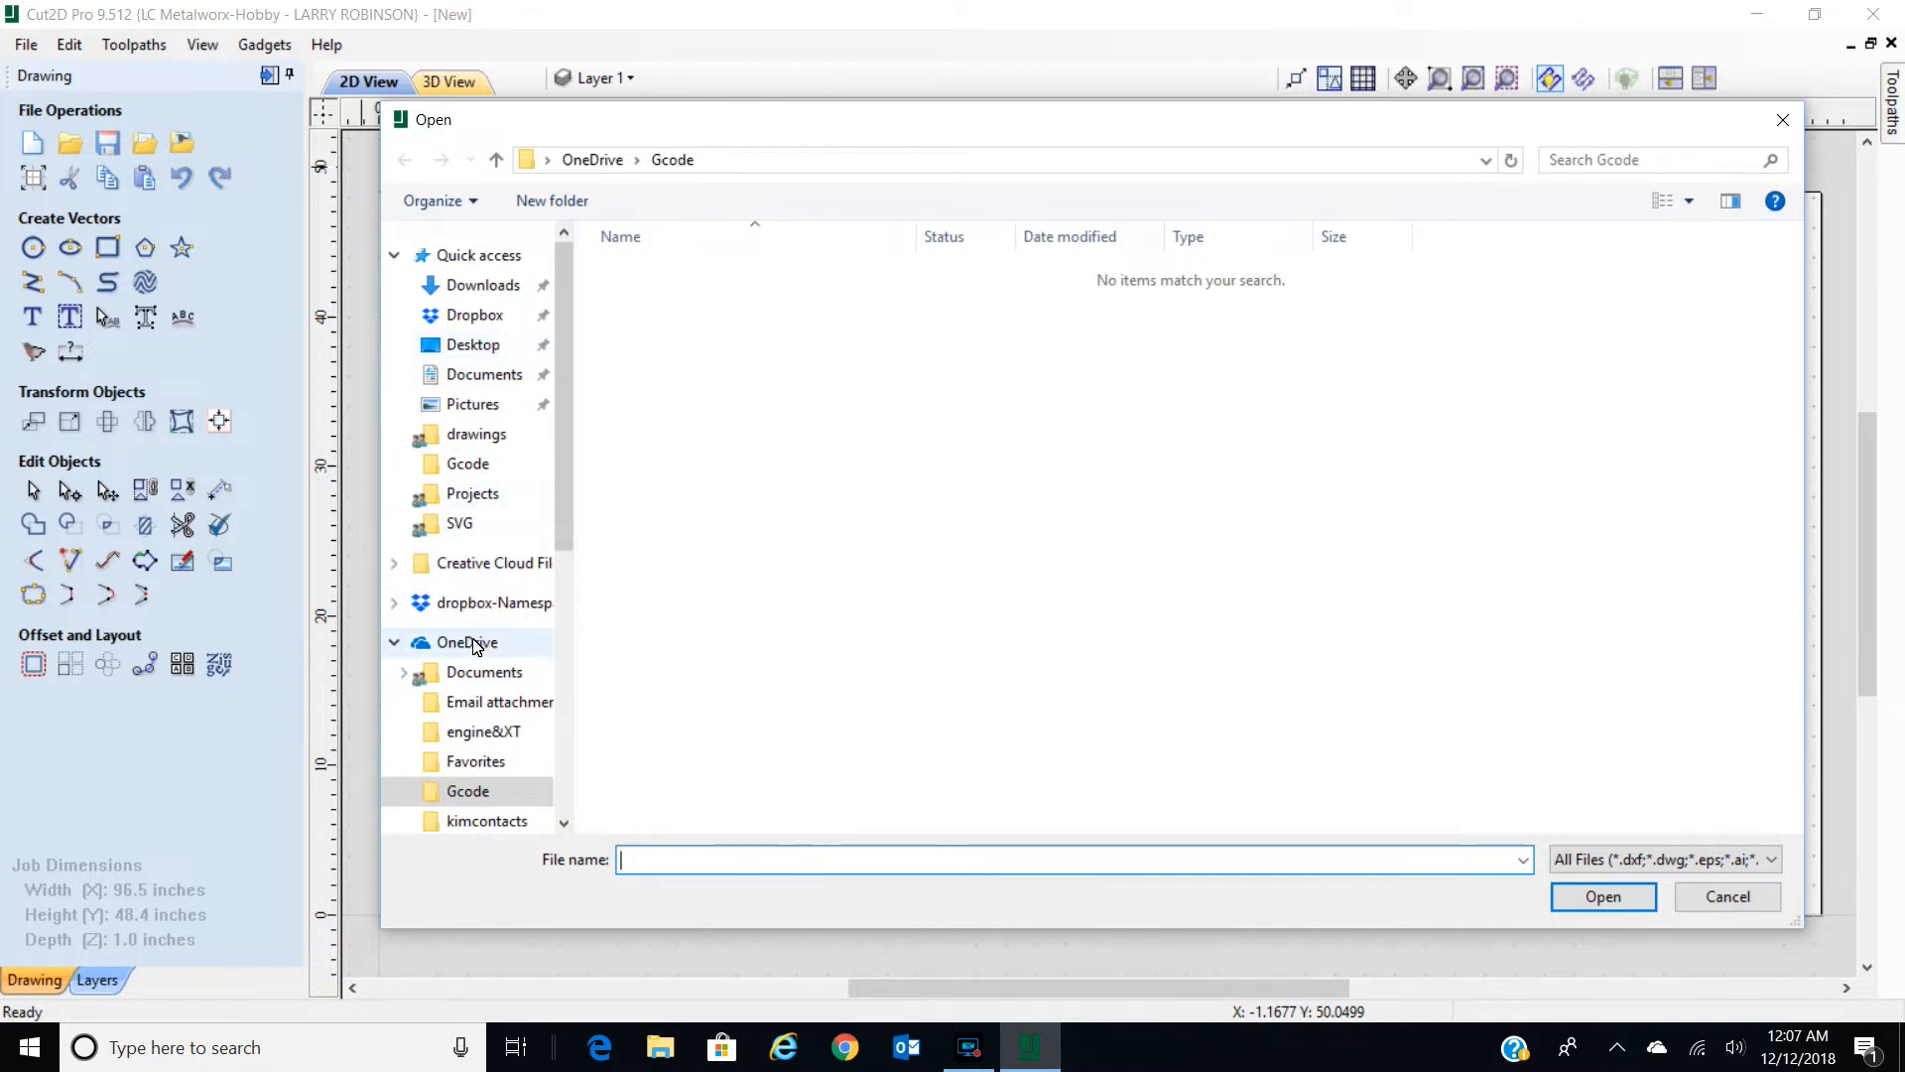
{"action": "left_click", "coordinate": [428, 647]}
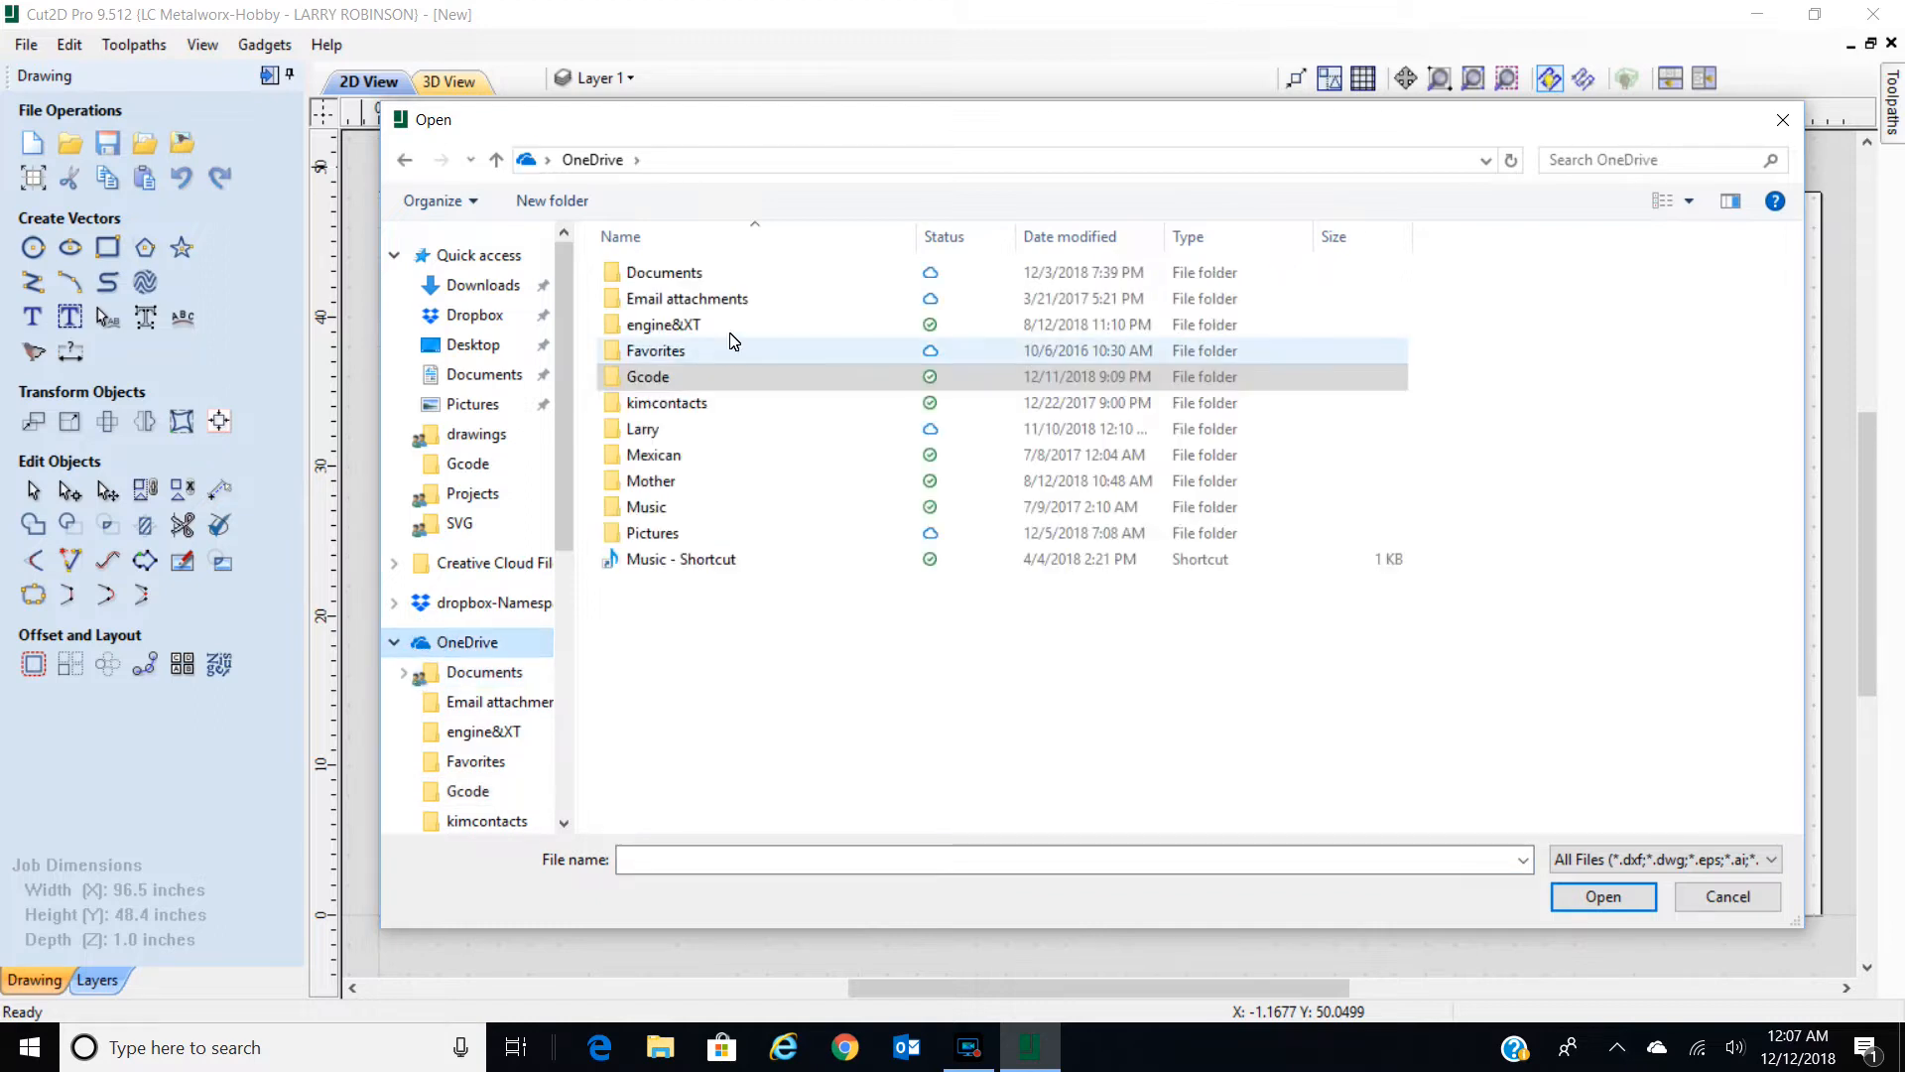
{"action": "double_click", "coordinate": [647, 536]}
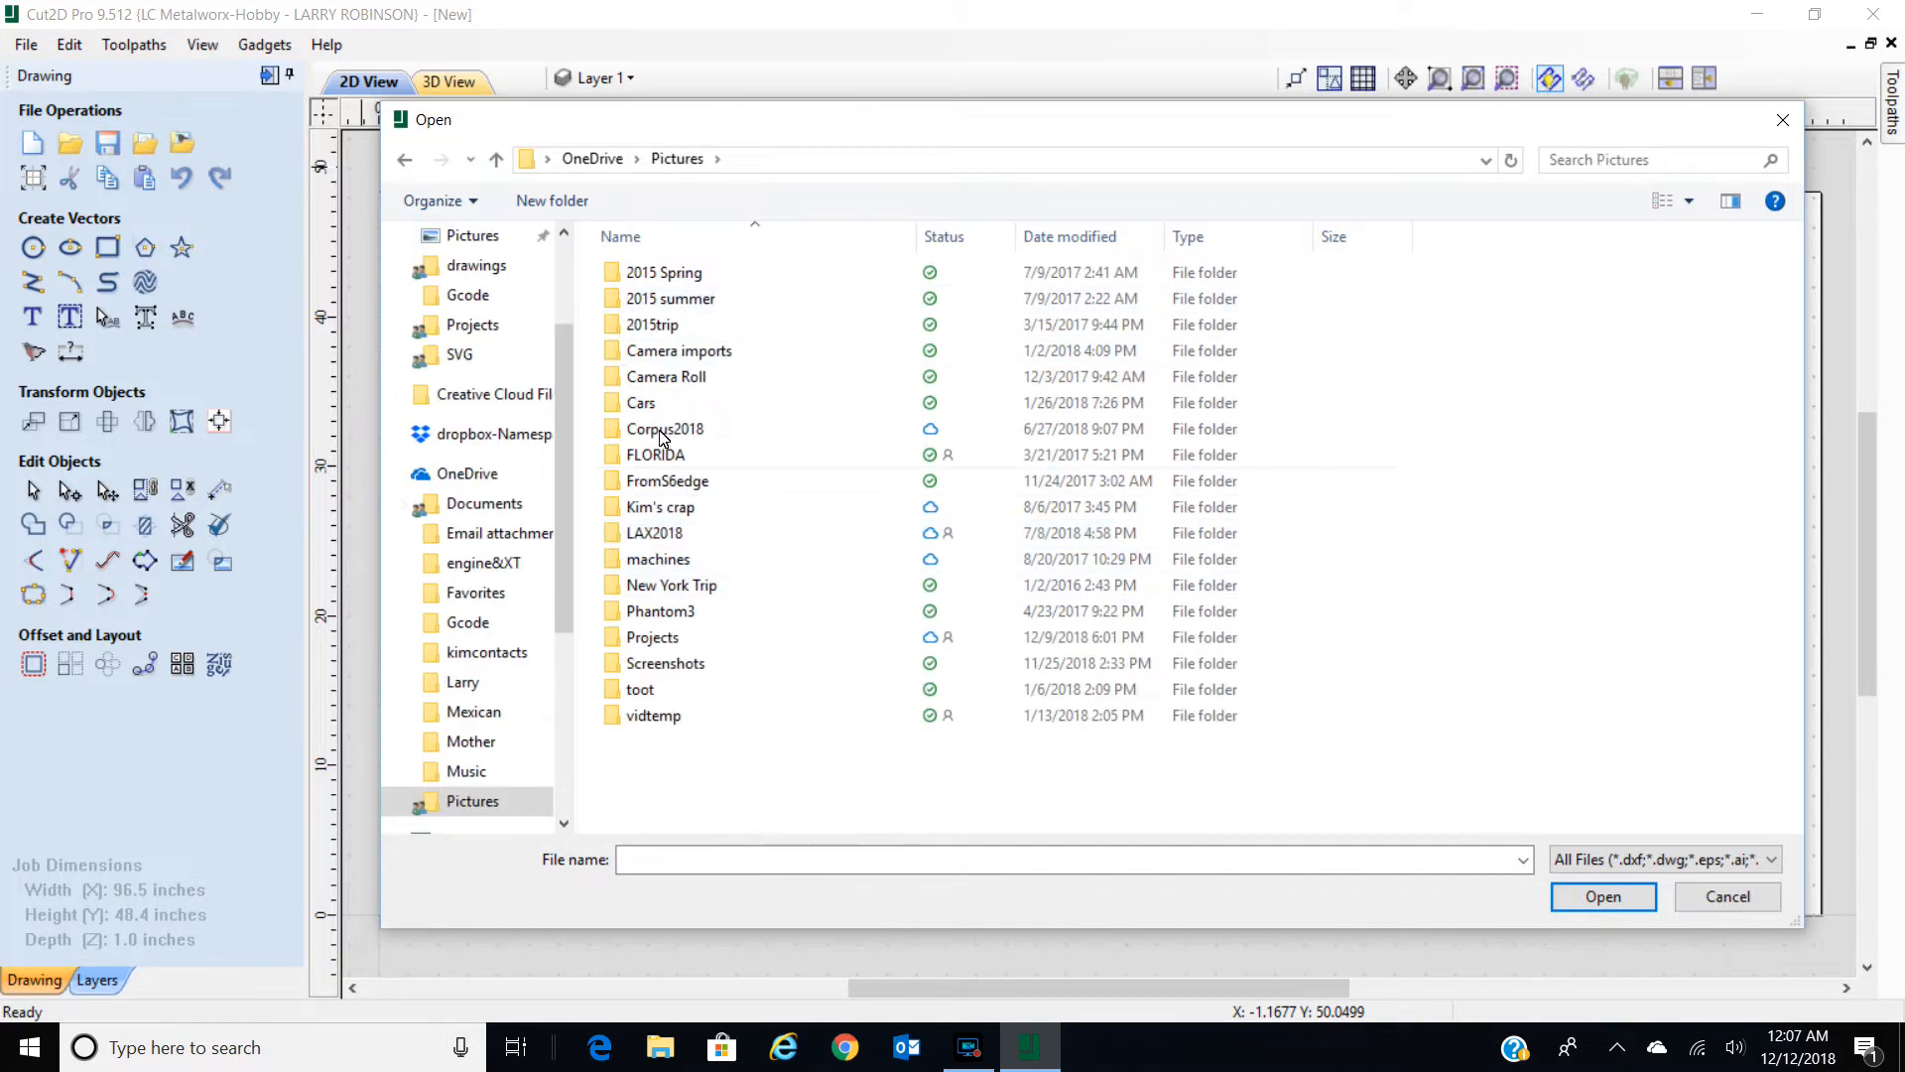
{"action": "left_click", "coordinate": [716, 159]}
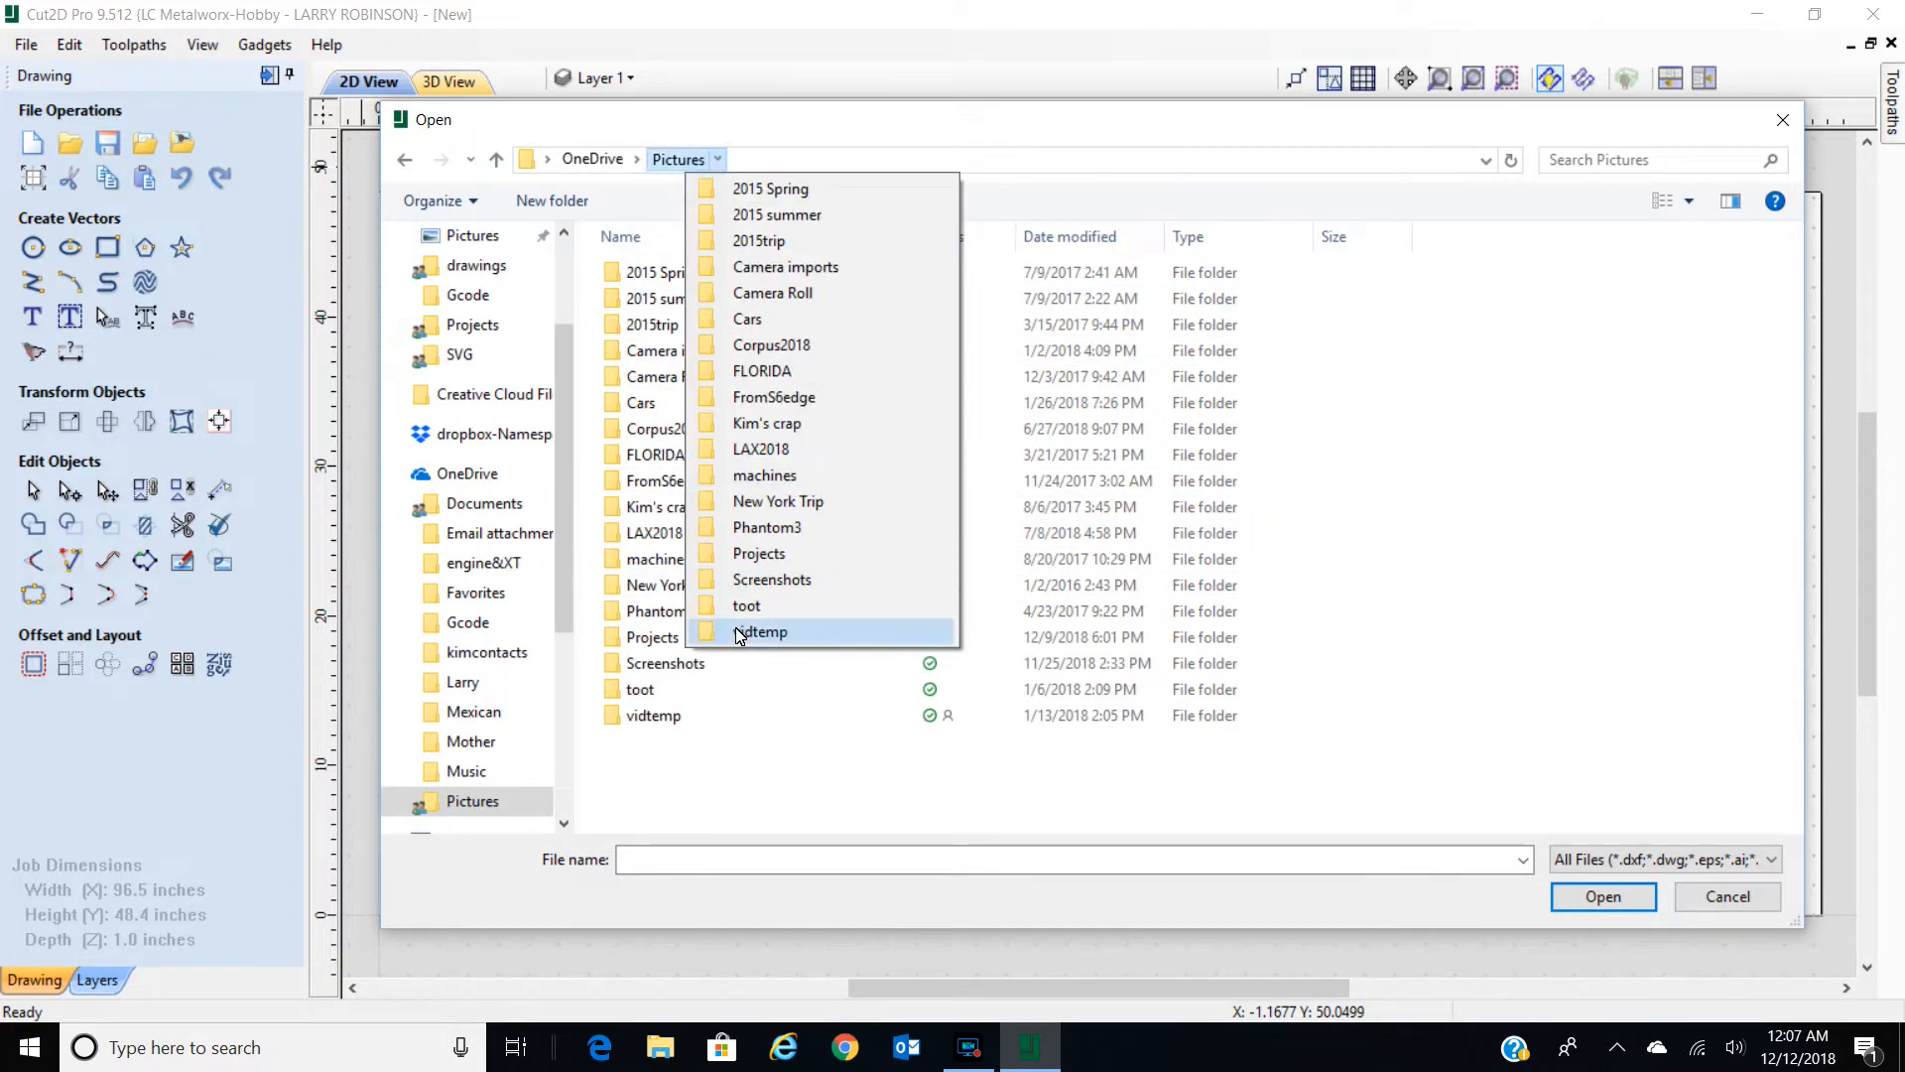
{"action": "left_click", "coordinate": [759, 552]}
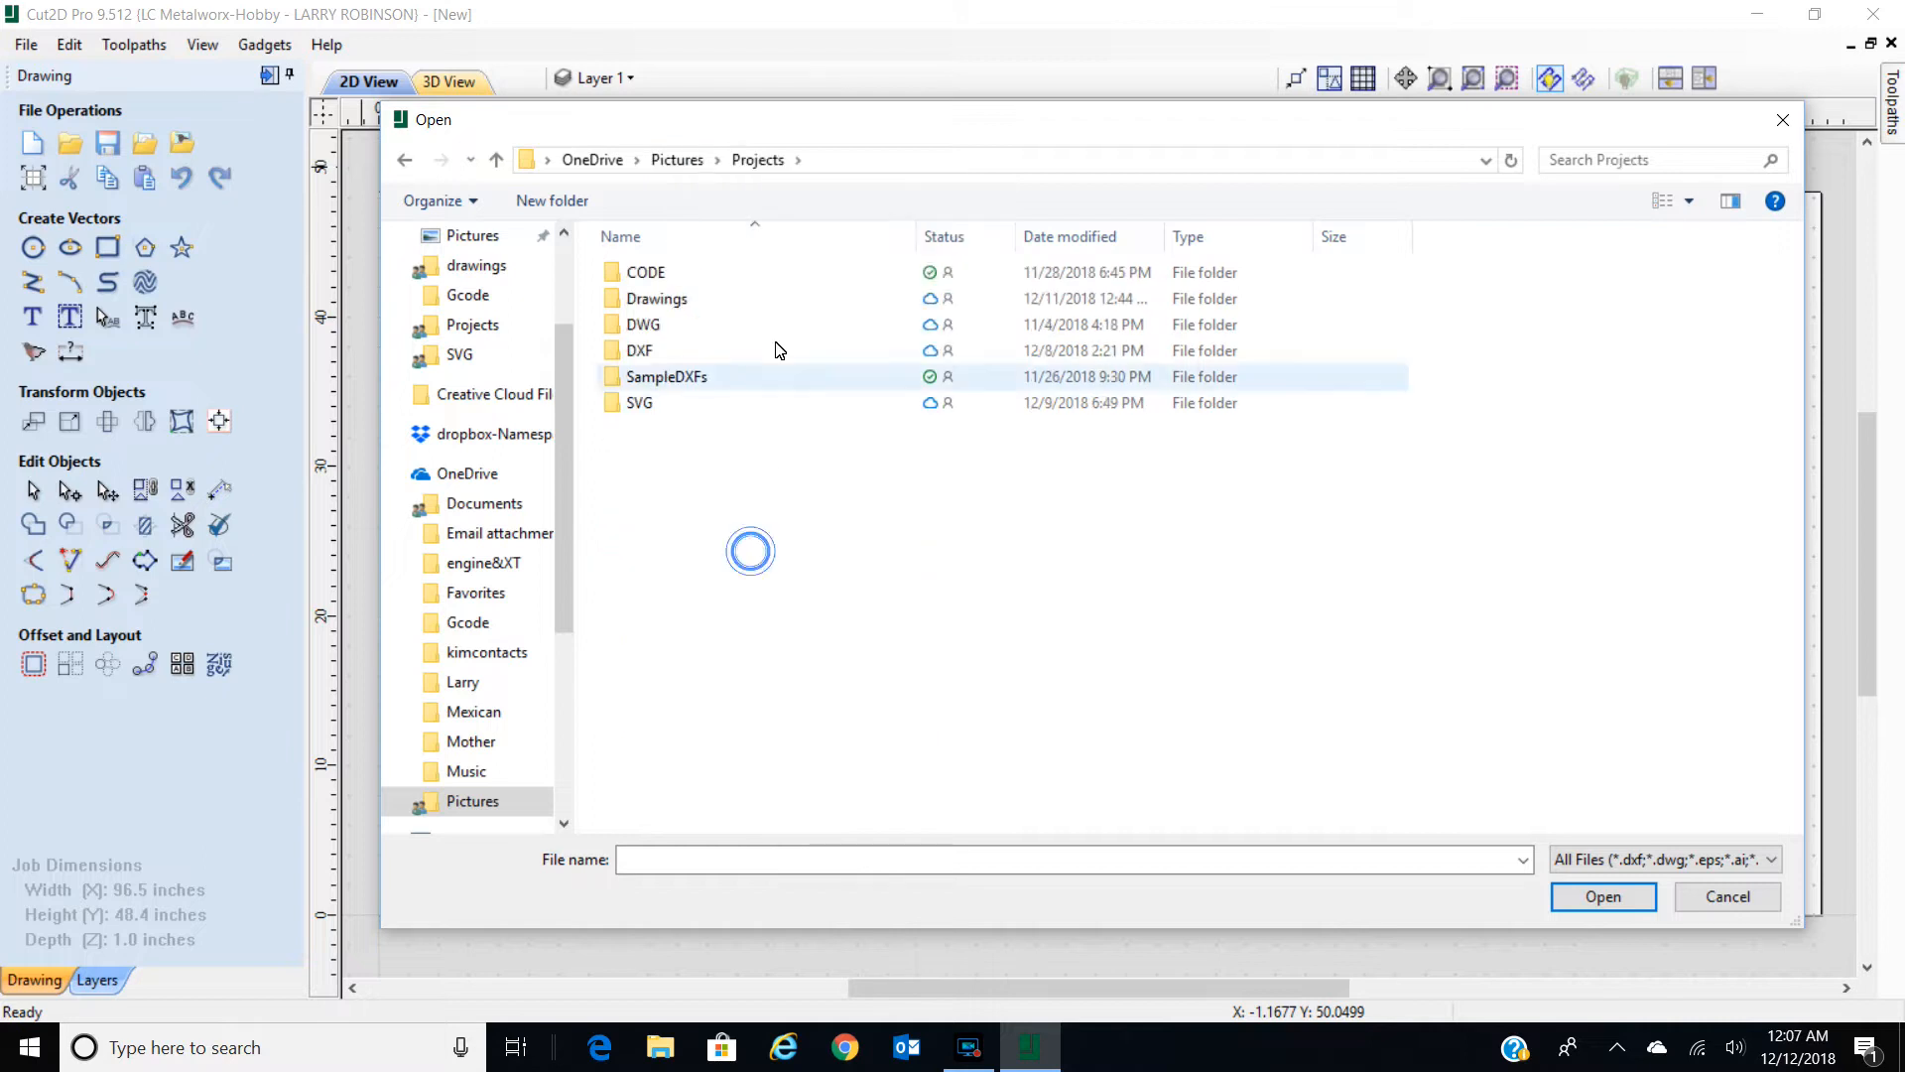
{"action": "double_click", "coordinate": [662, 299]}
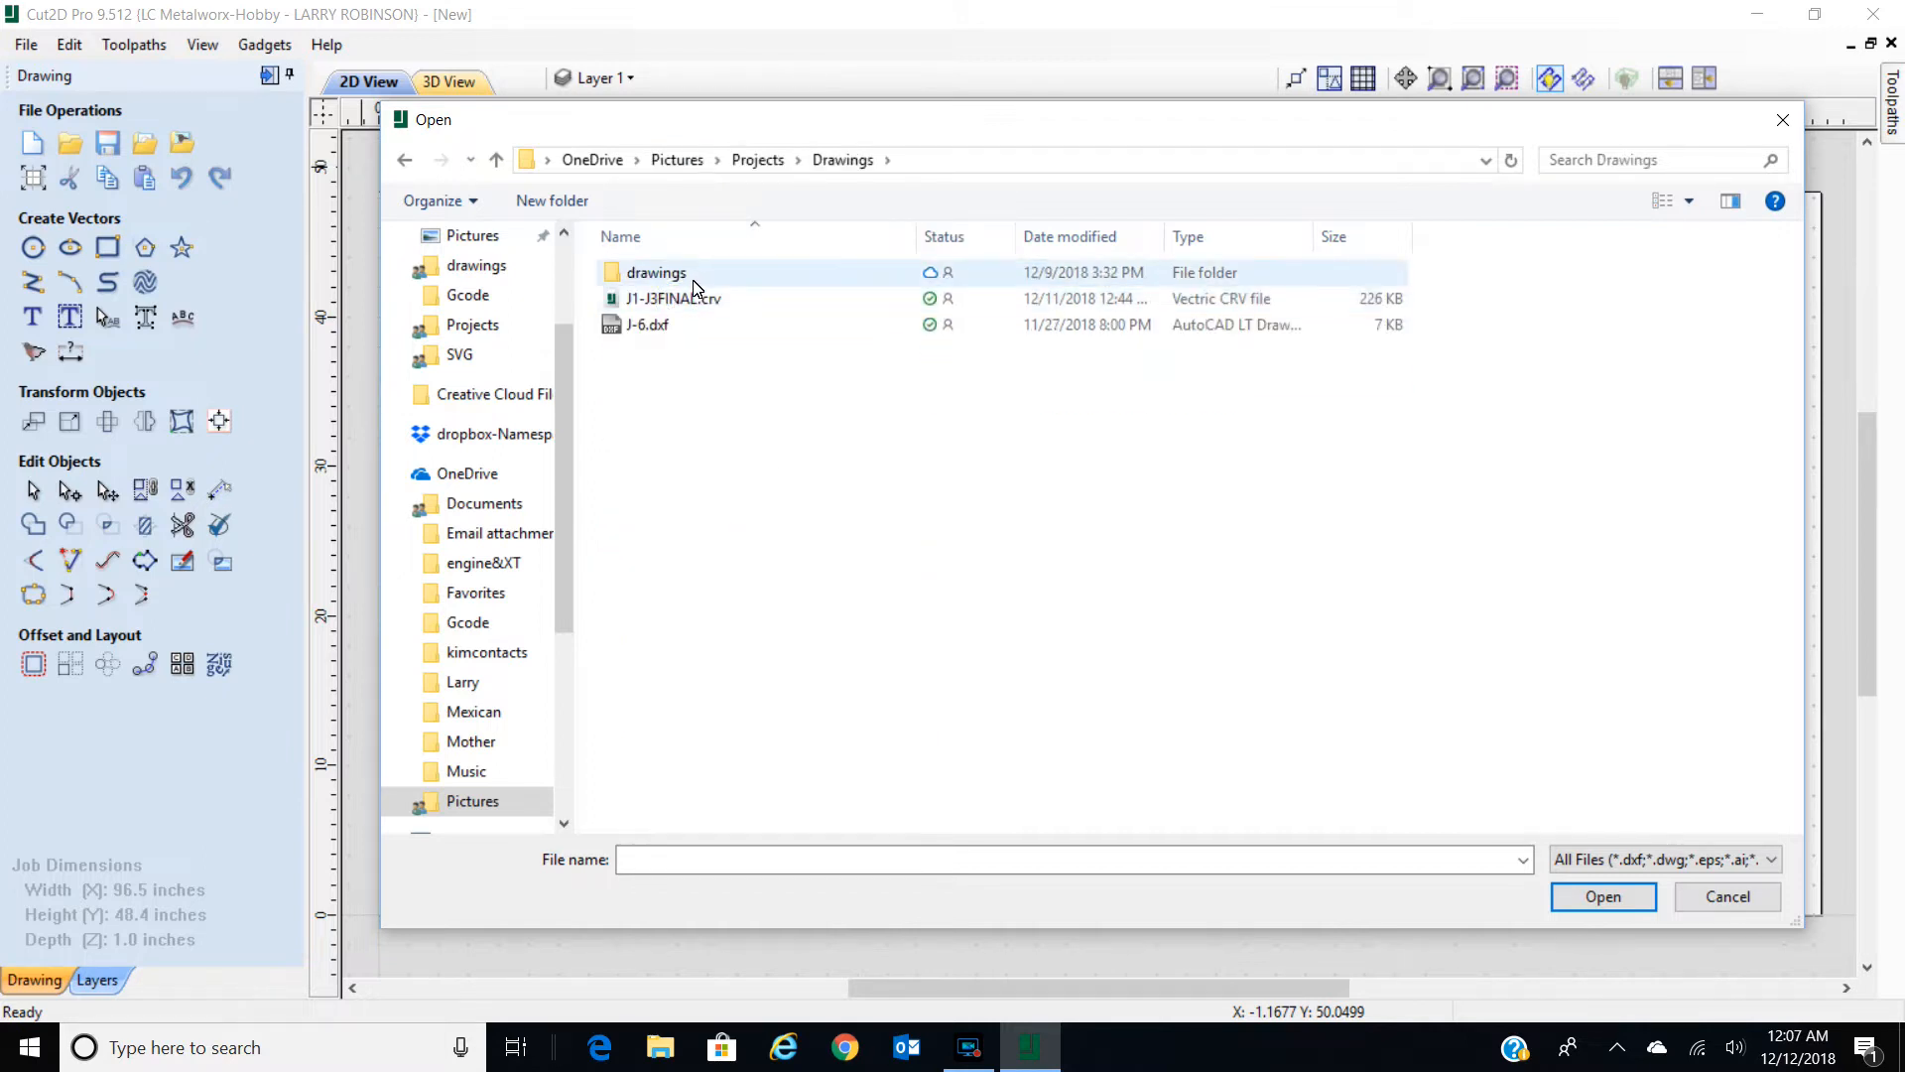
{"action": "left_click", "coordinate": [671, 282]}
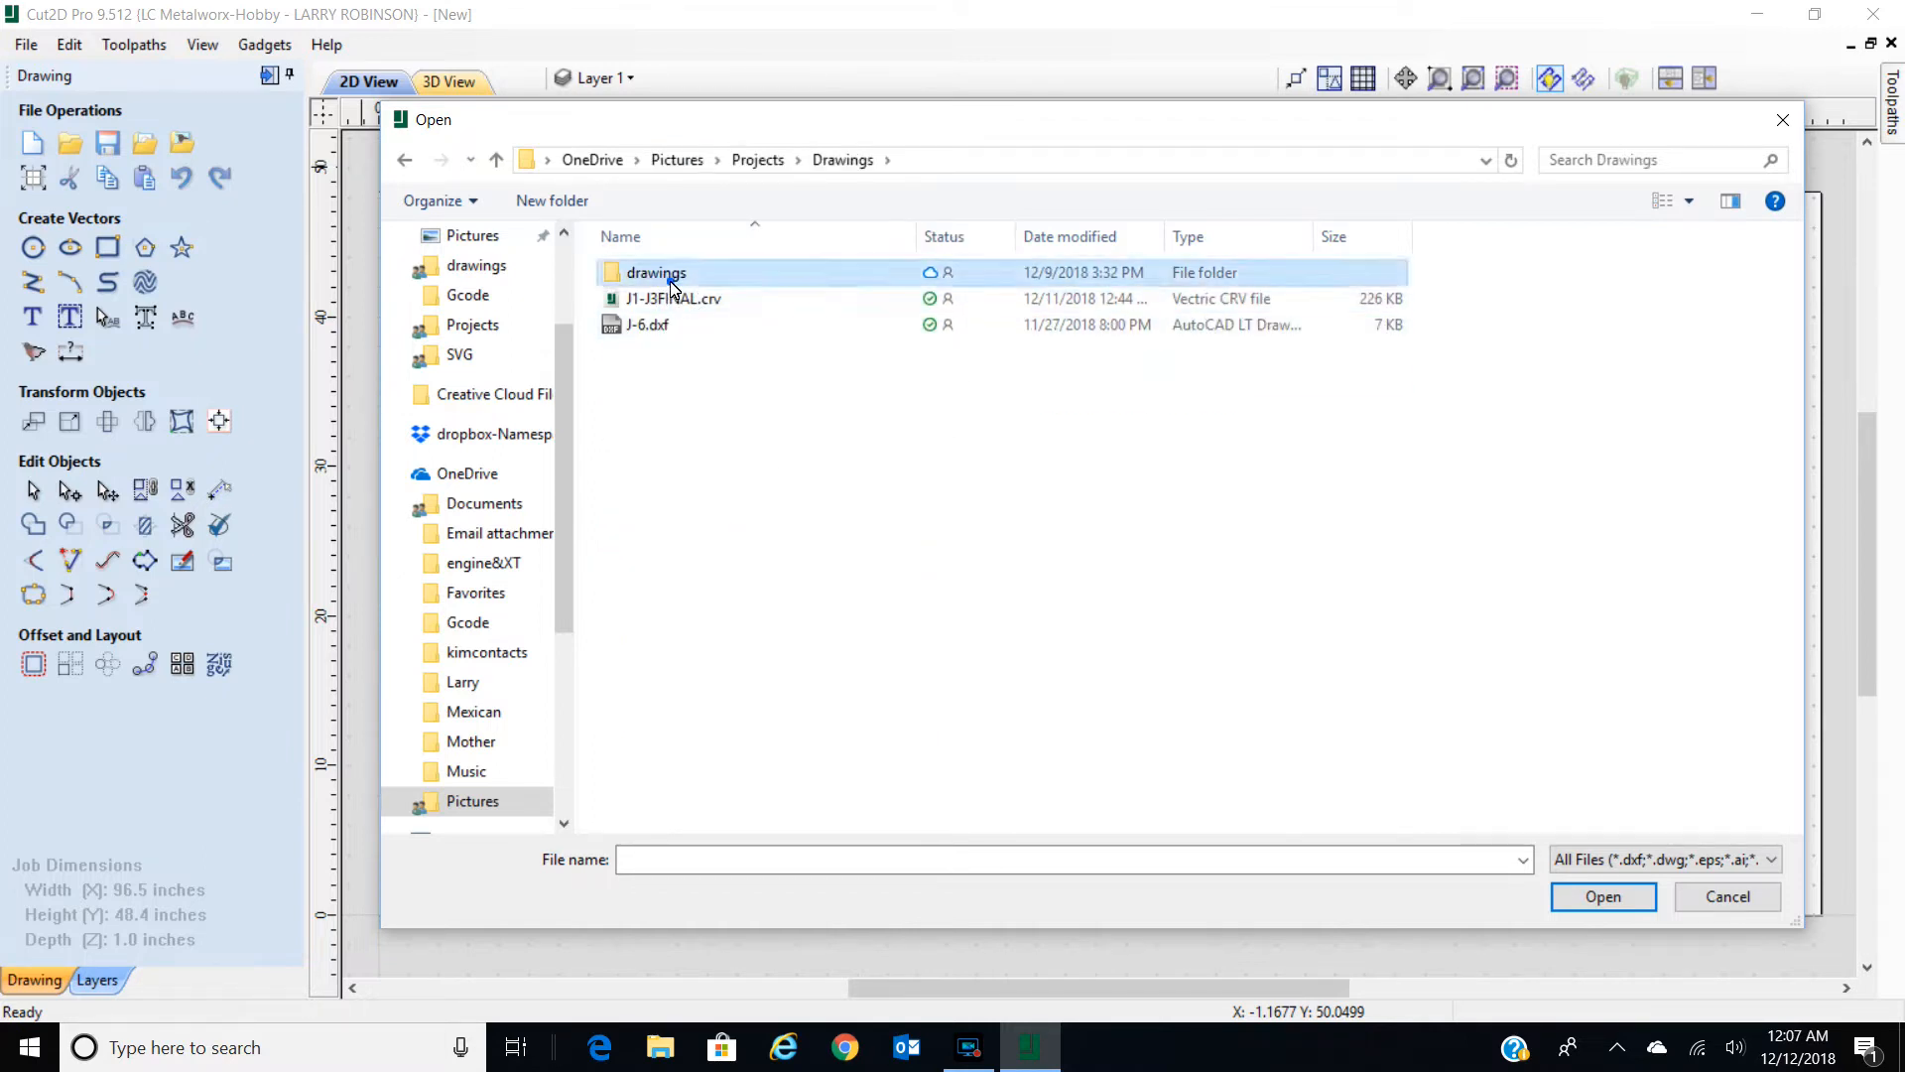
{"action": "double_click", "coordinate": [671, 282]}
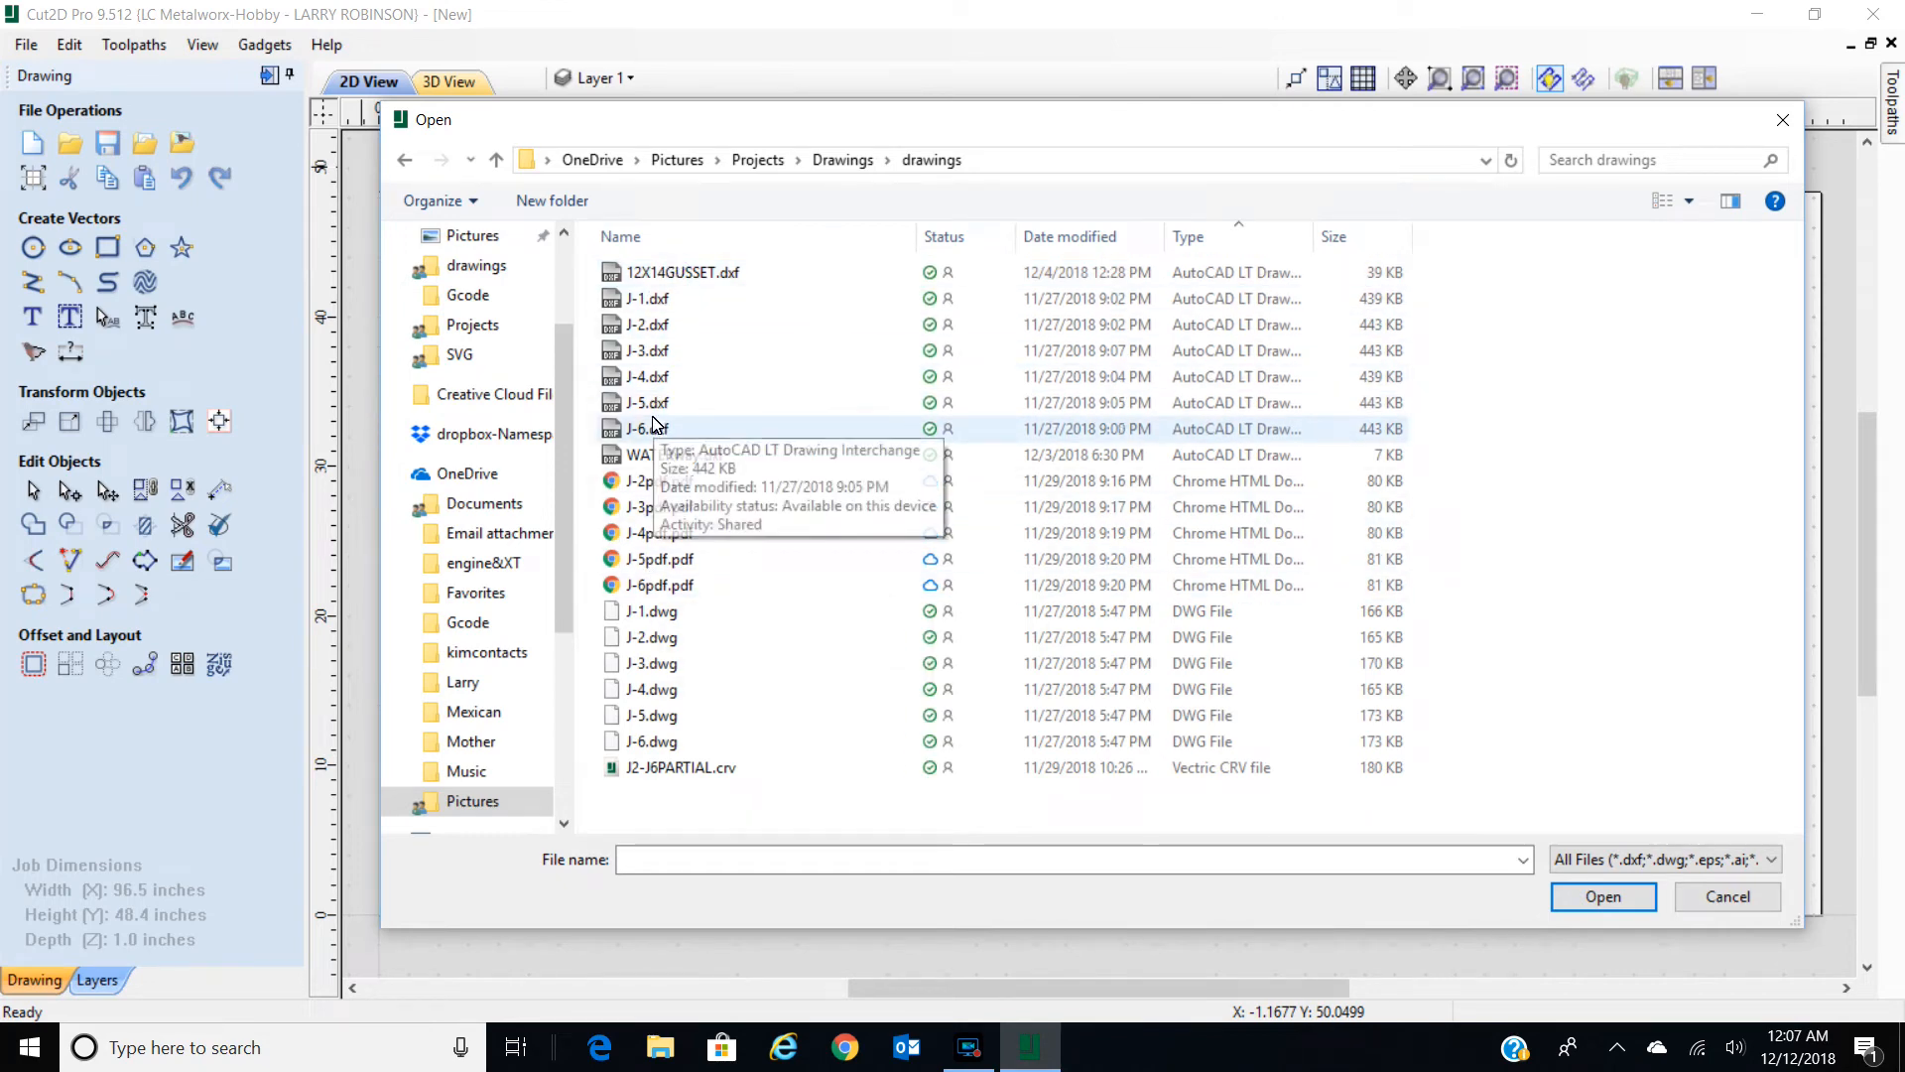
{"action": "left_click", "coordinate": [663, 300]}
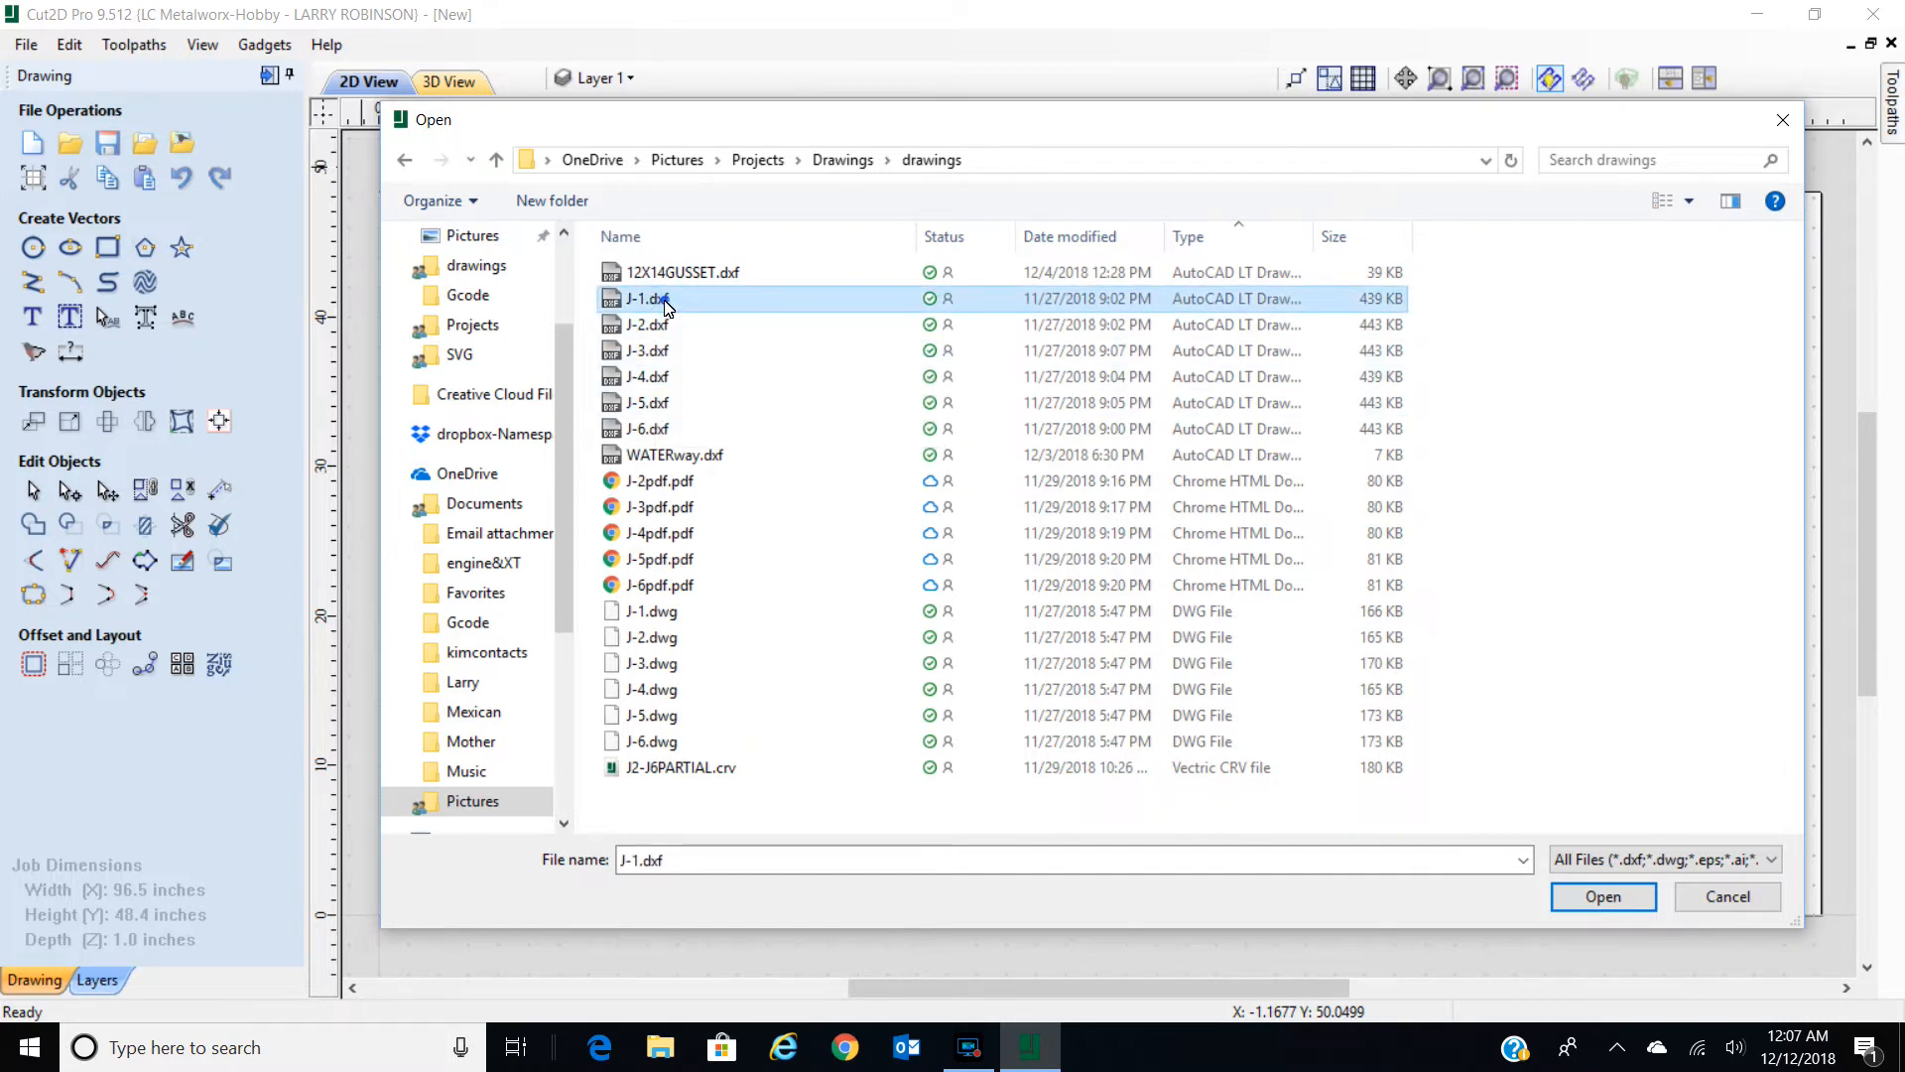
{"action": "double_click", "coordinate": [665, 300]}
{"action": "left_click", "coordinate": [1060, 559]}
Examine the imported plate outline's individual edges and corner arc, the centre hole, and the list of layers.
{"action": "scroll", "coordinate": [372, 744], "scroll_direction": "up", "scroll_amount": 3}
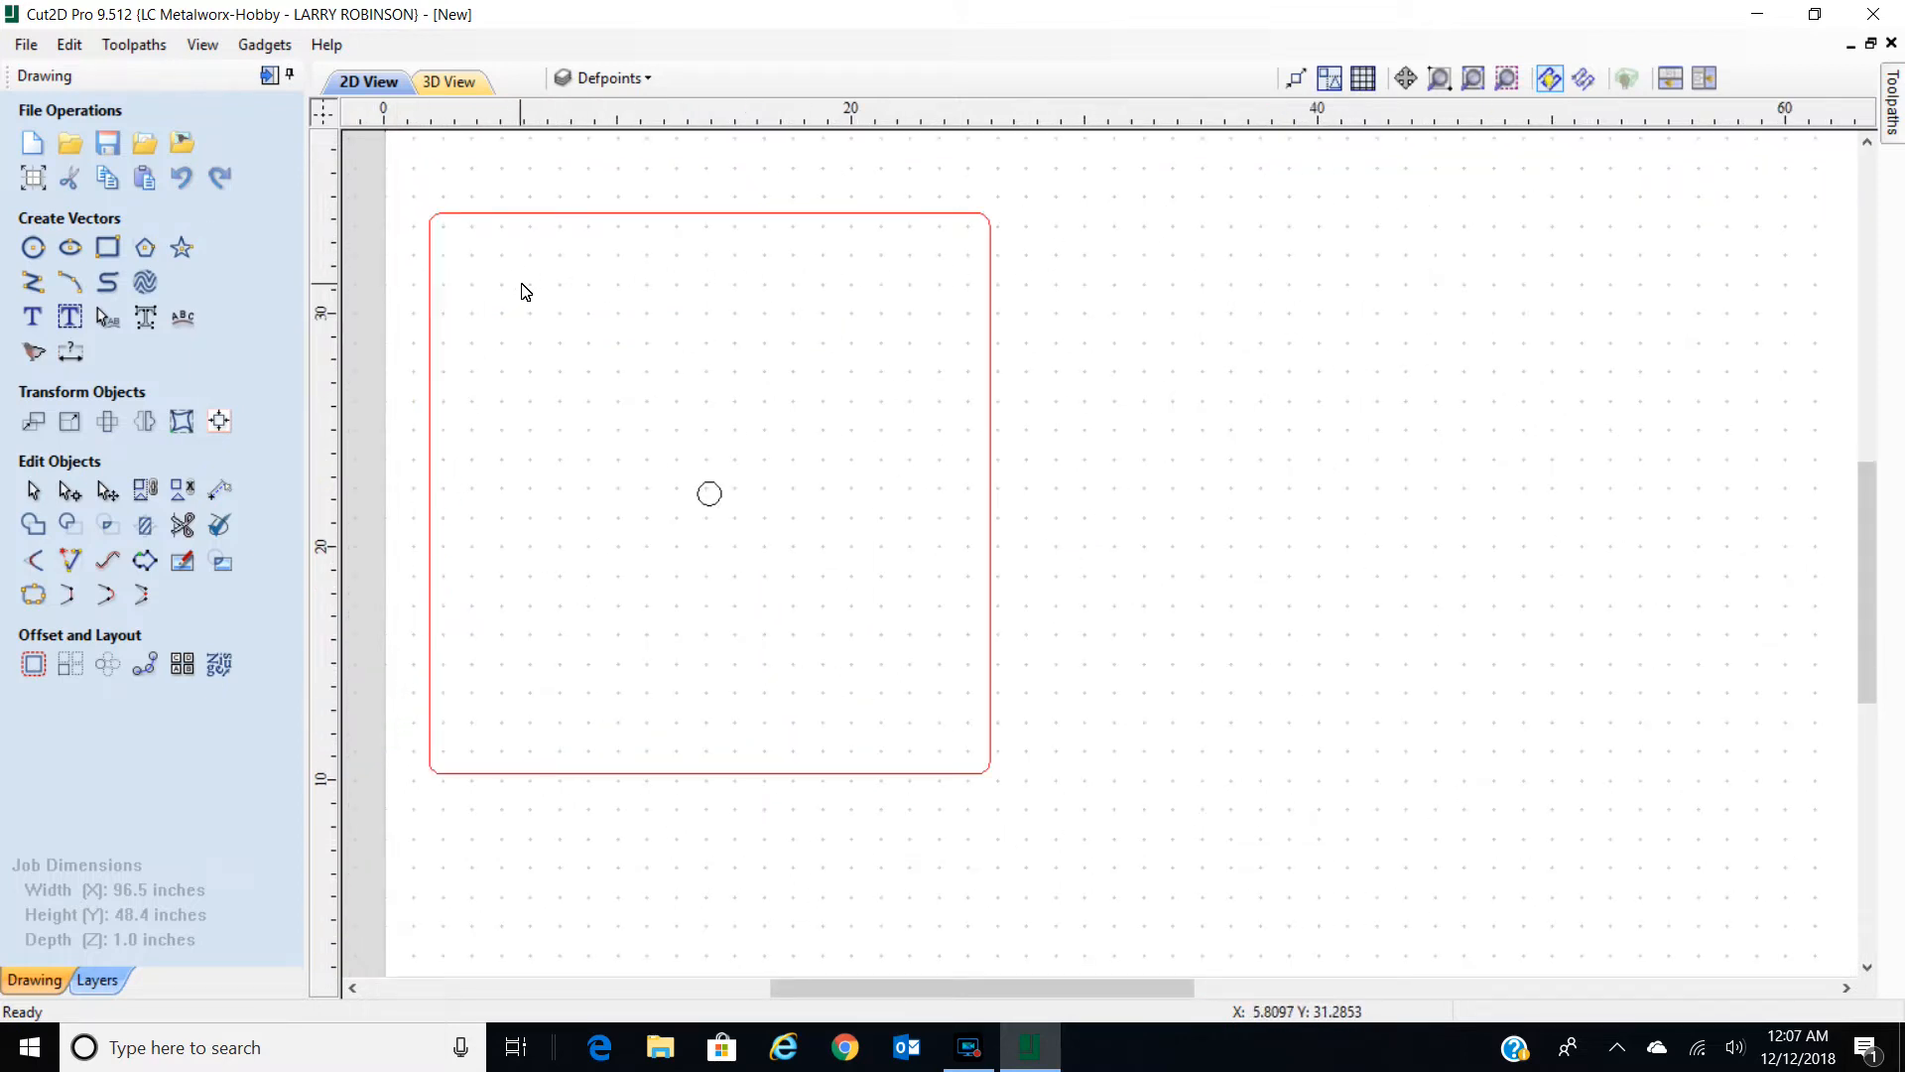
{"action": "scroll", "coordinate": [412, 226], "scroll_direction": "up", "scroll_amount": 3}
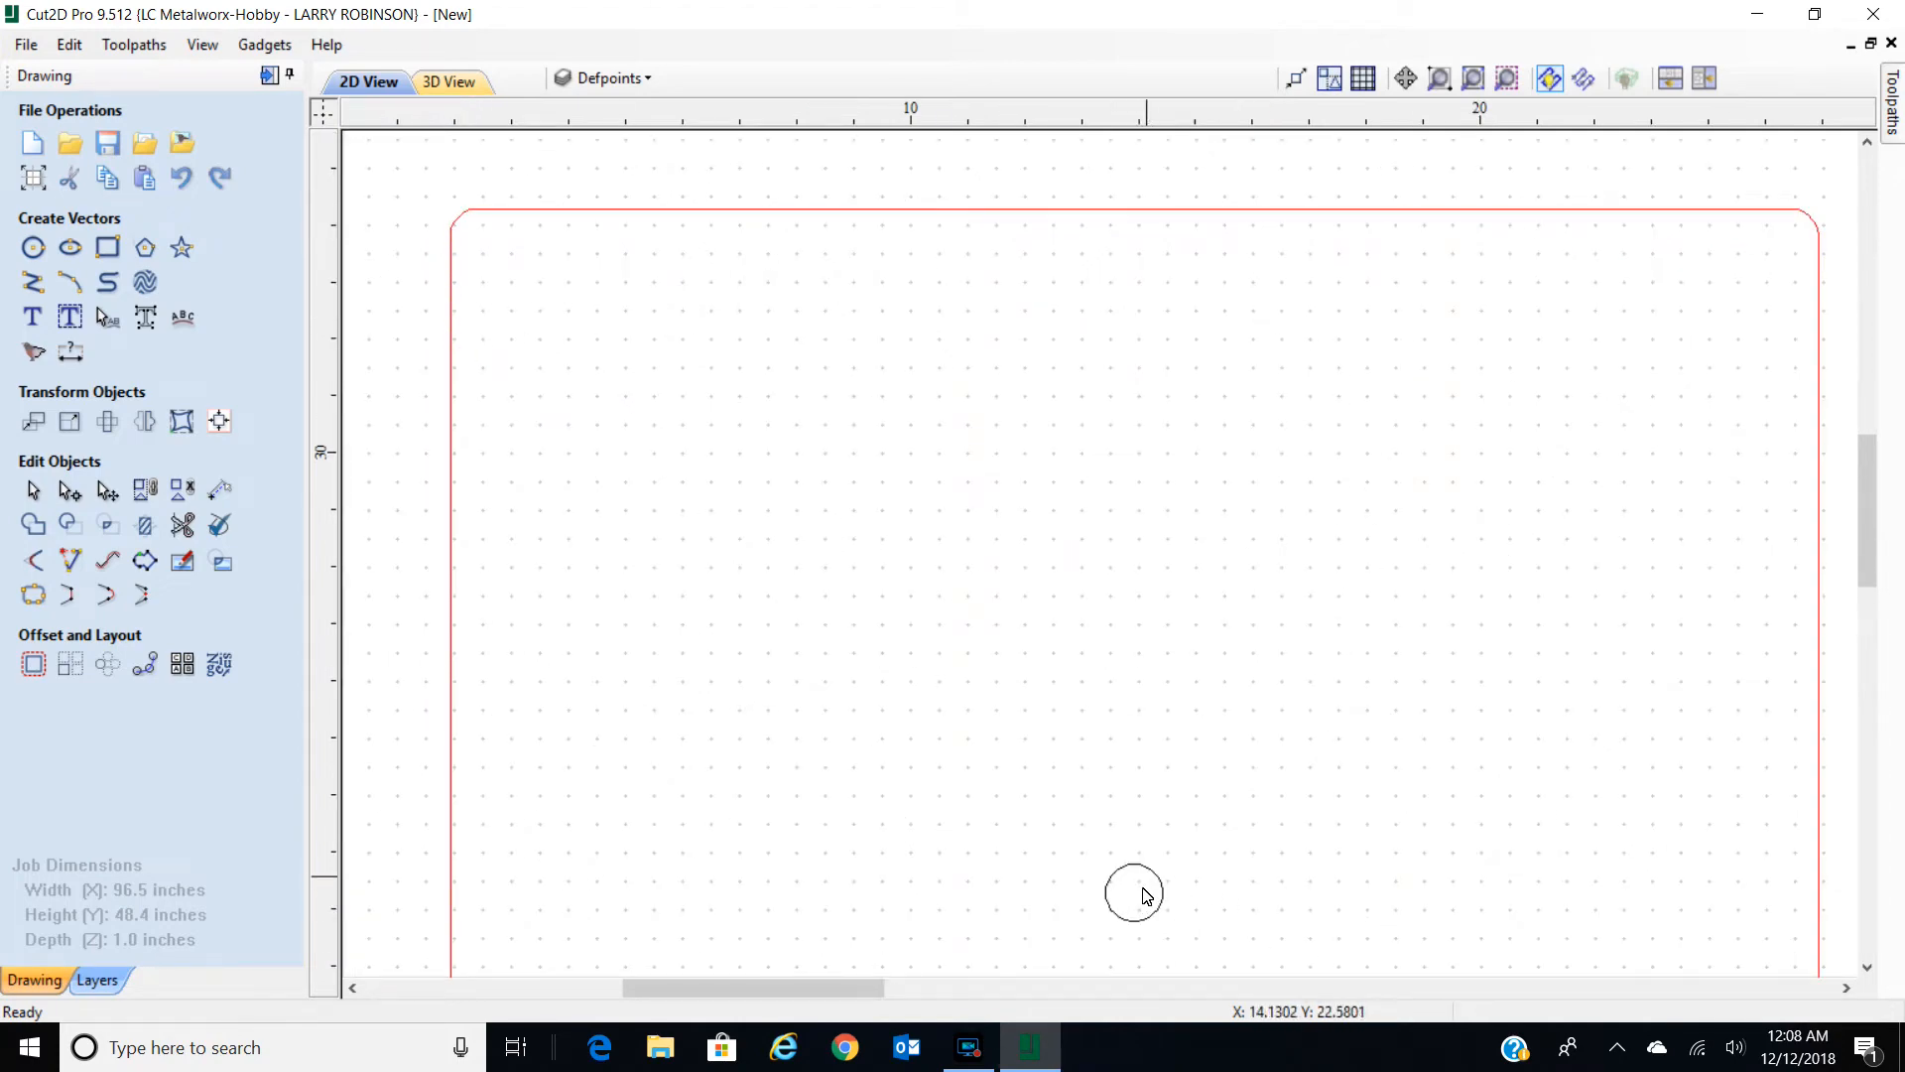
{"action": "scroll", "coordinate": [1148, 890], "scroll_direction": "down", "scroll_amount": 3}
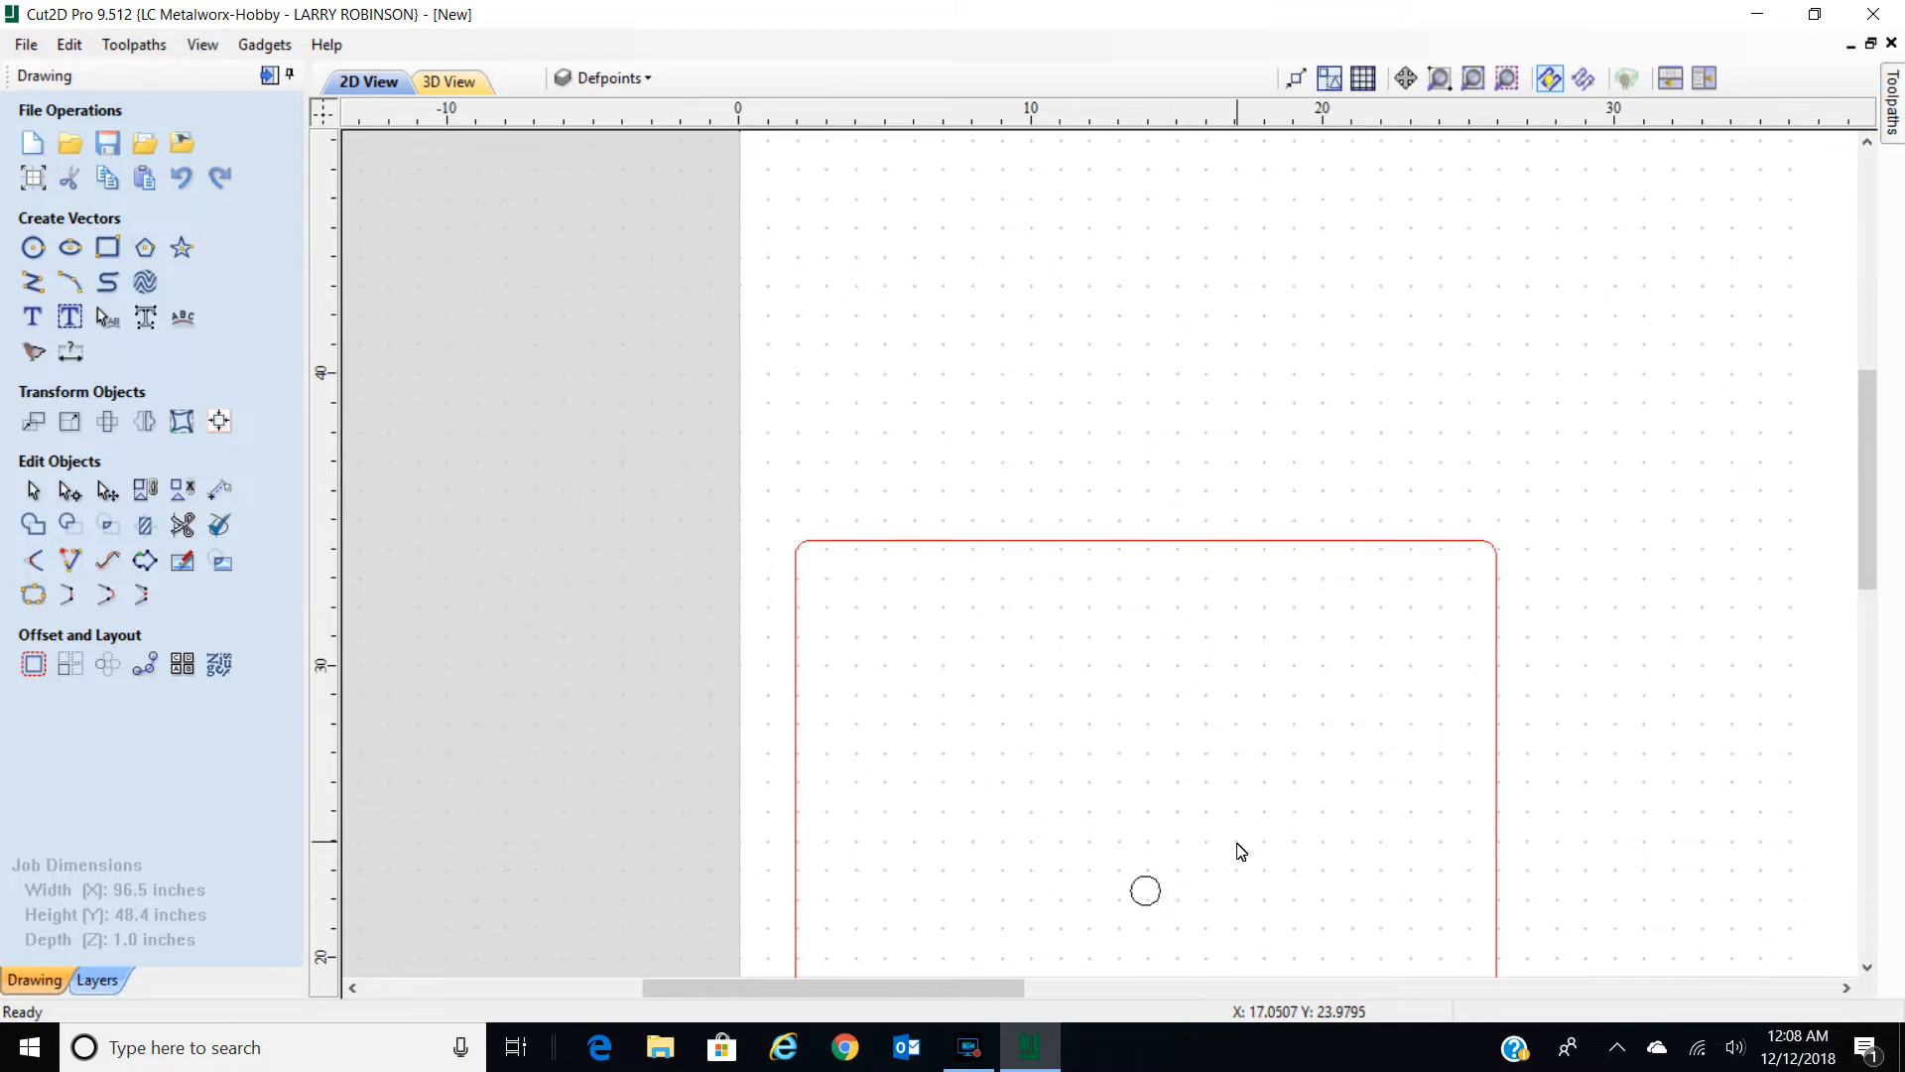
{"action": "middle_click_drag", "start_coordinate": [1317, 861], "coordinate": [1041, 514]}
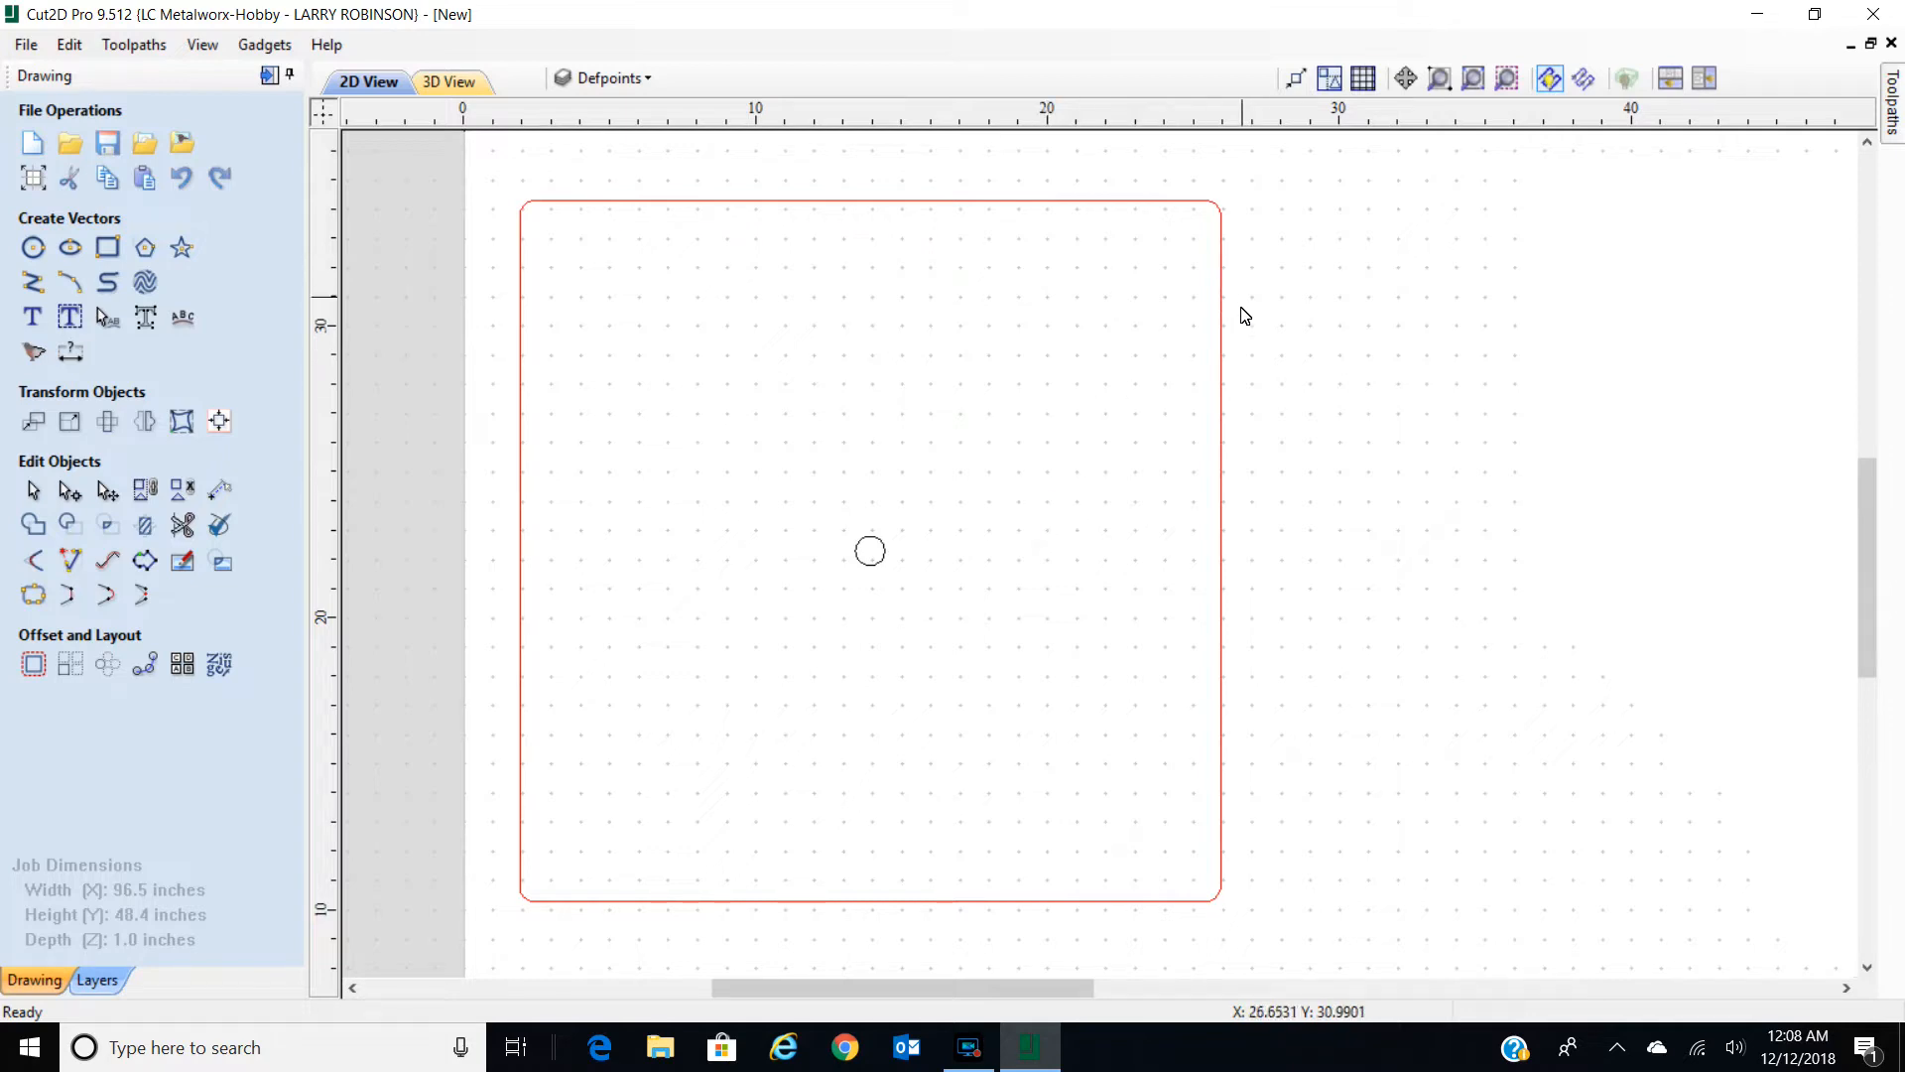
{"action": "left_click", "coordinate": [1223, 456]}
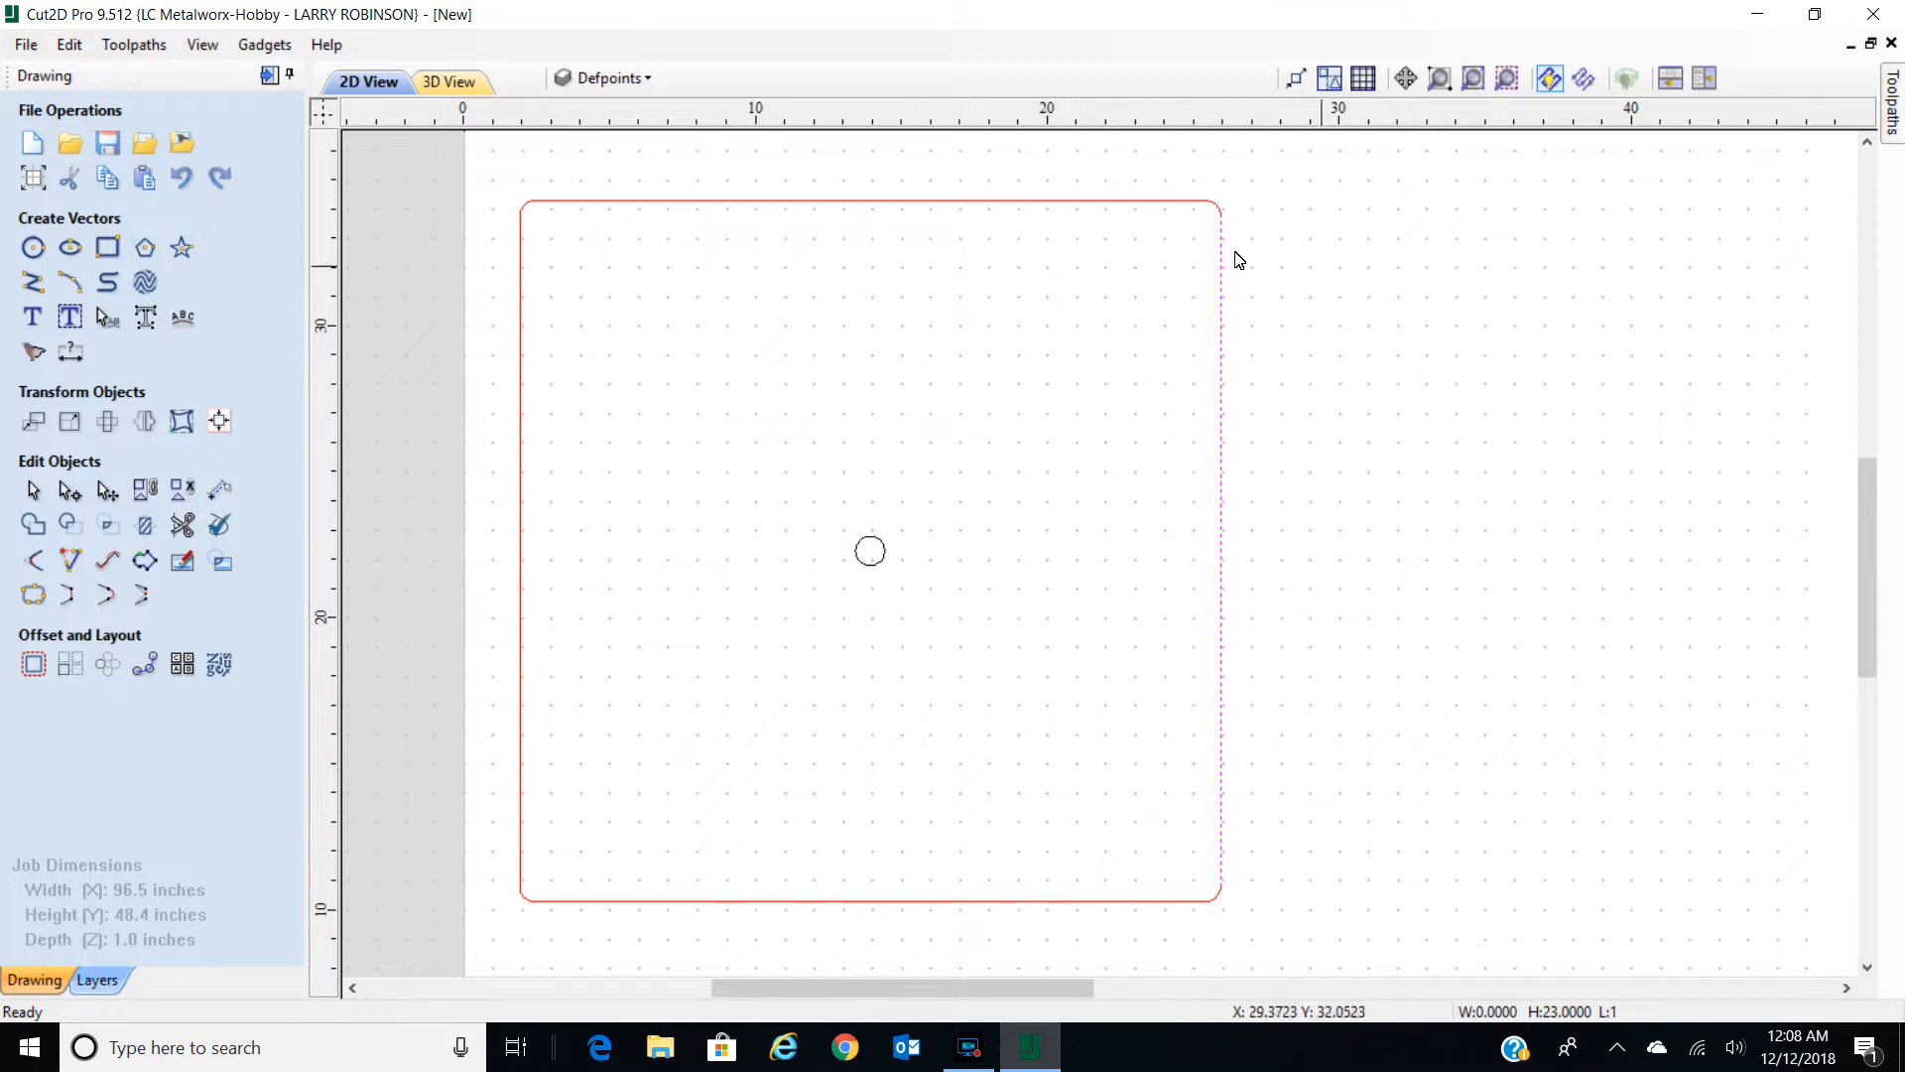
{"action": "left_click", "coordinate": [939, 199]}
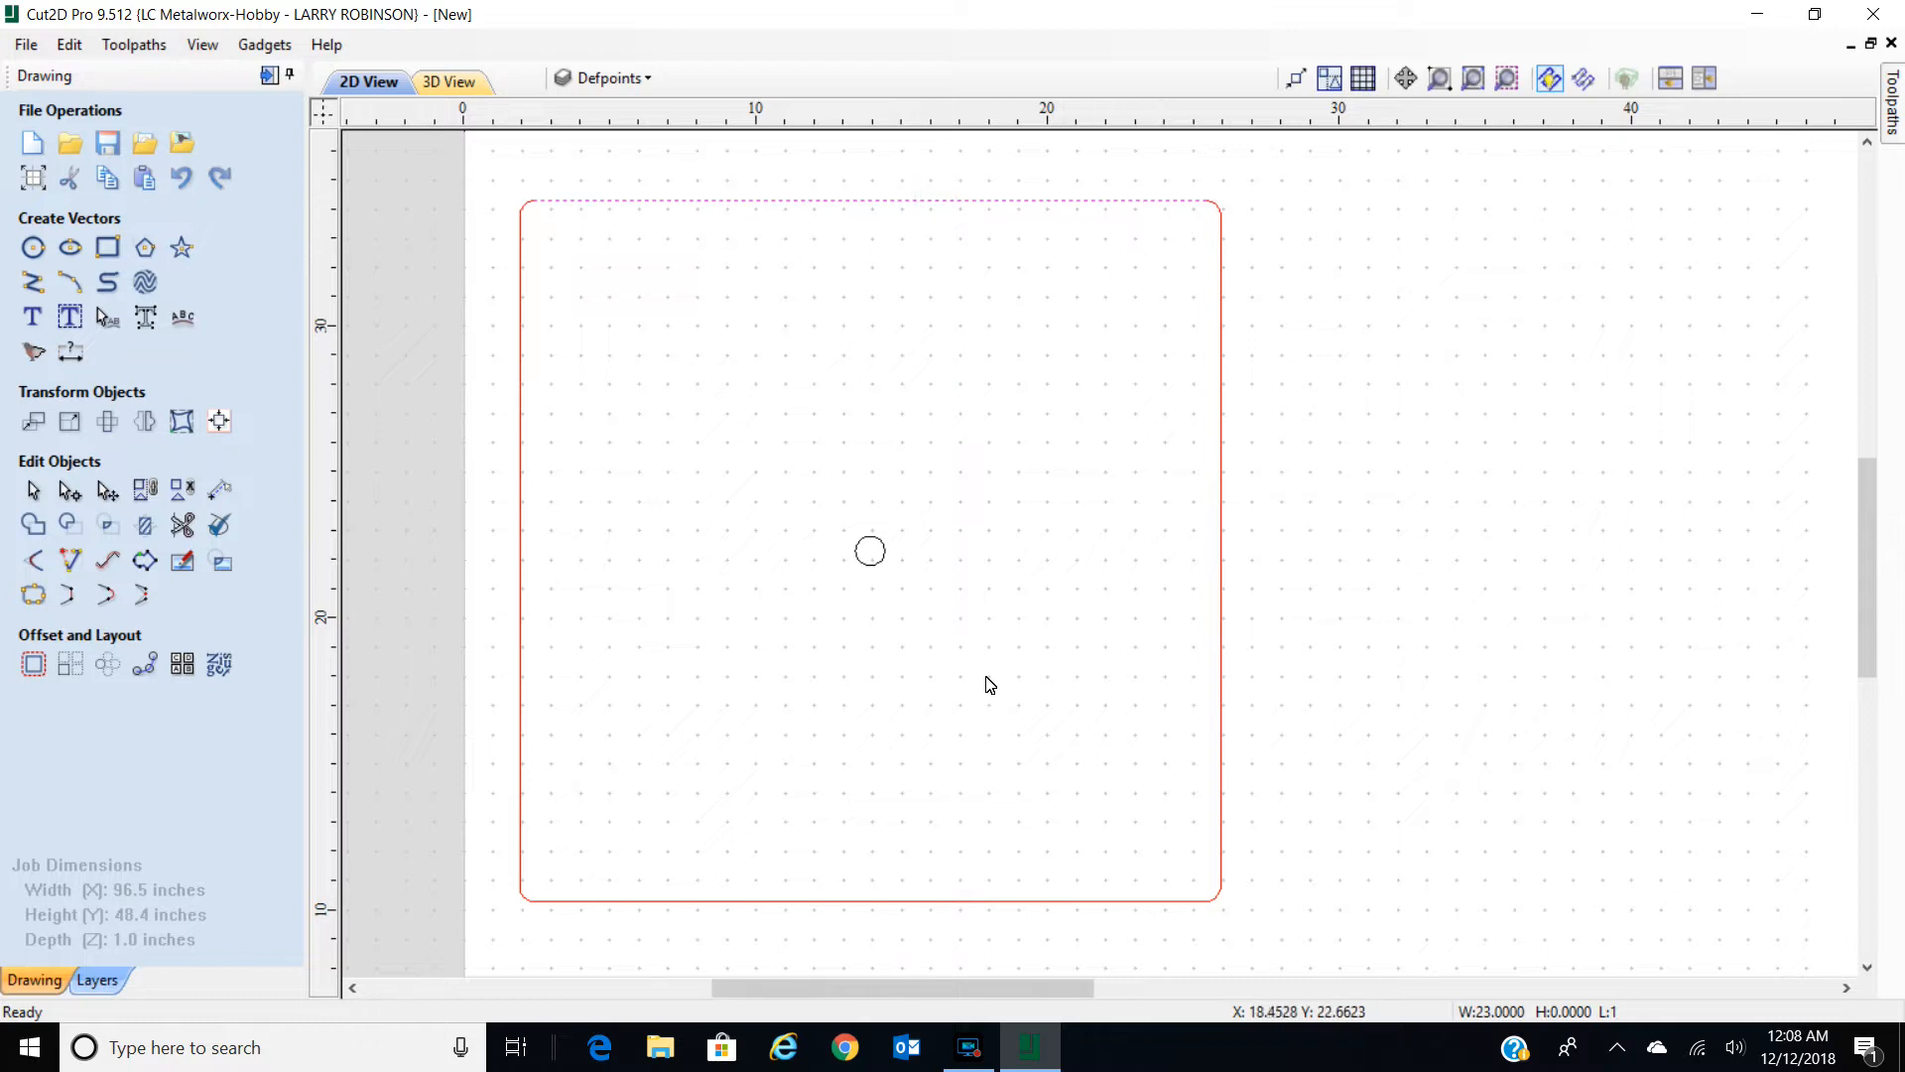
{"action": "left_click", "coordinate": [1218, 510]}
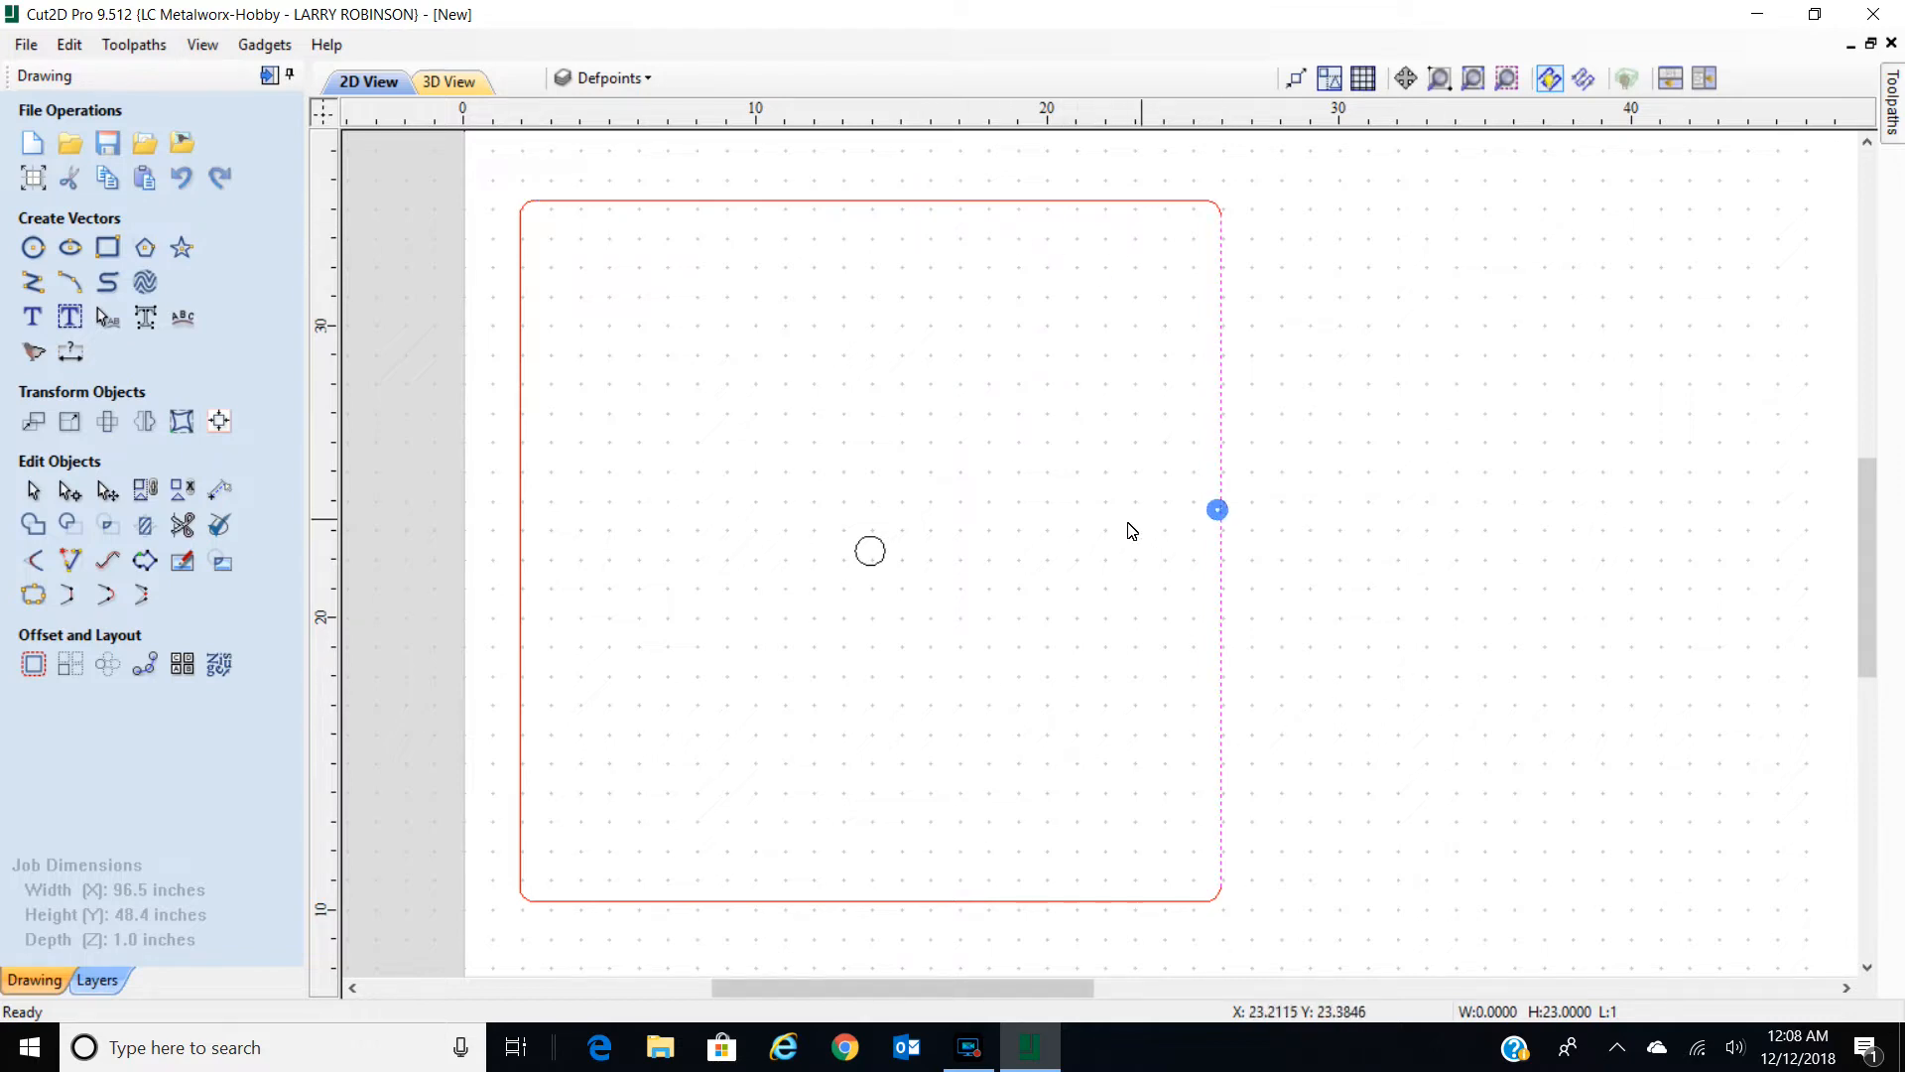
{"action": "left_click", "coordinate": [1220, 206]}
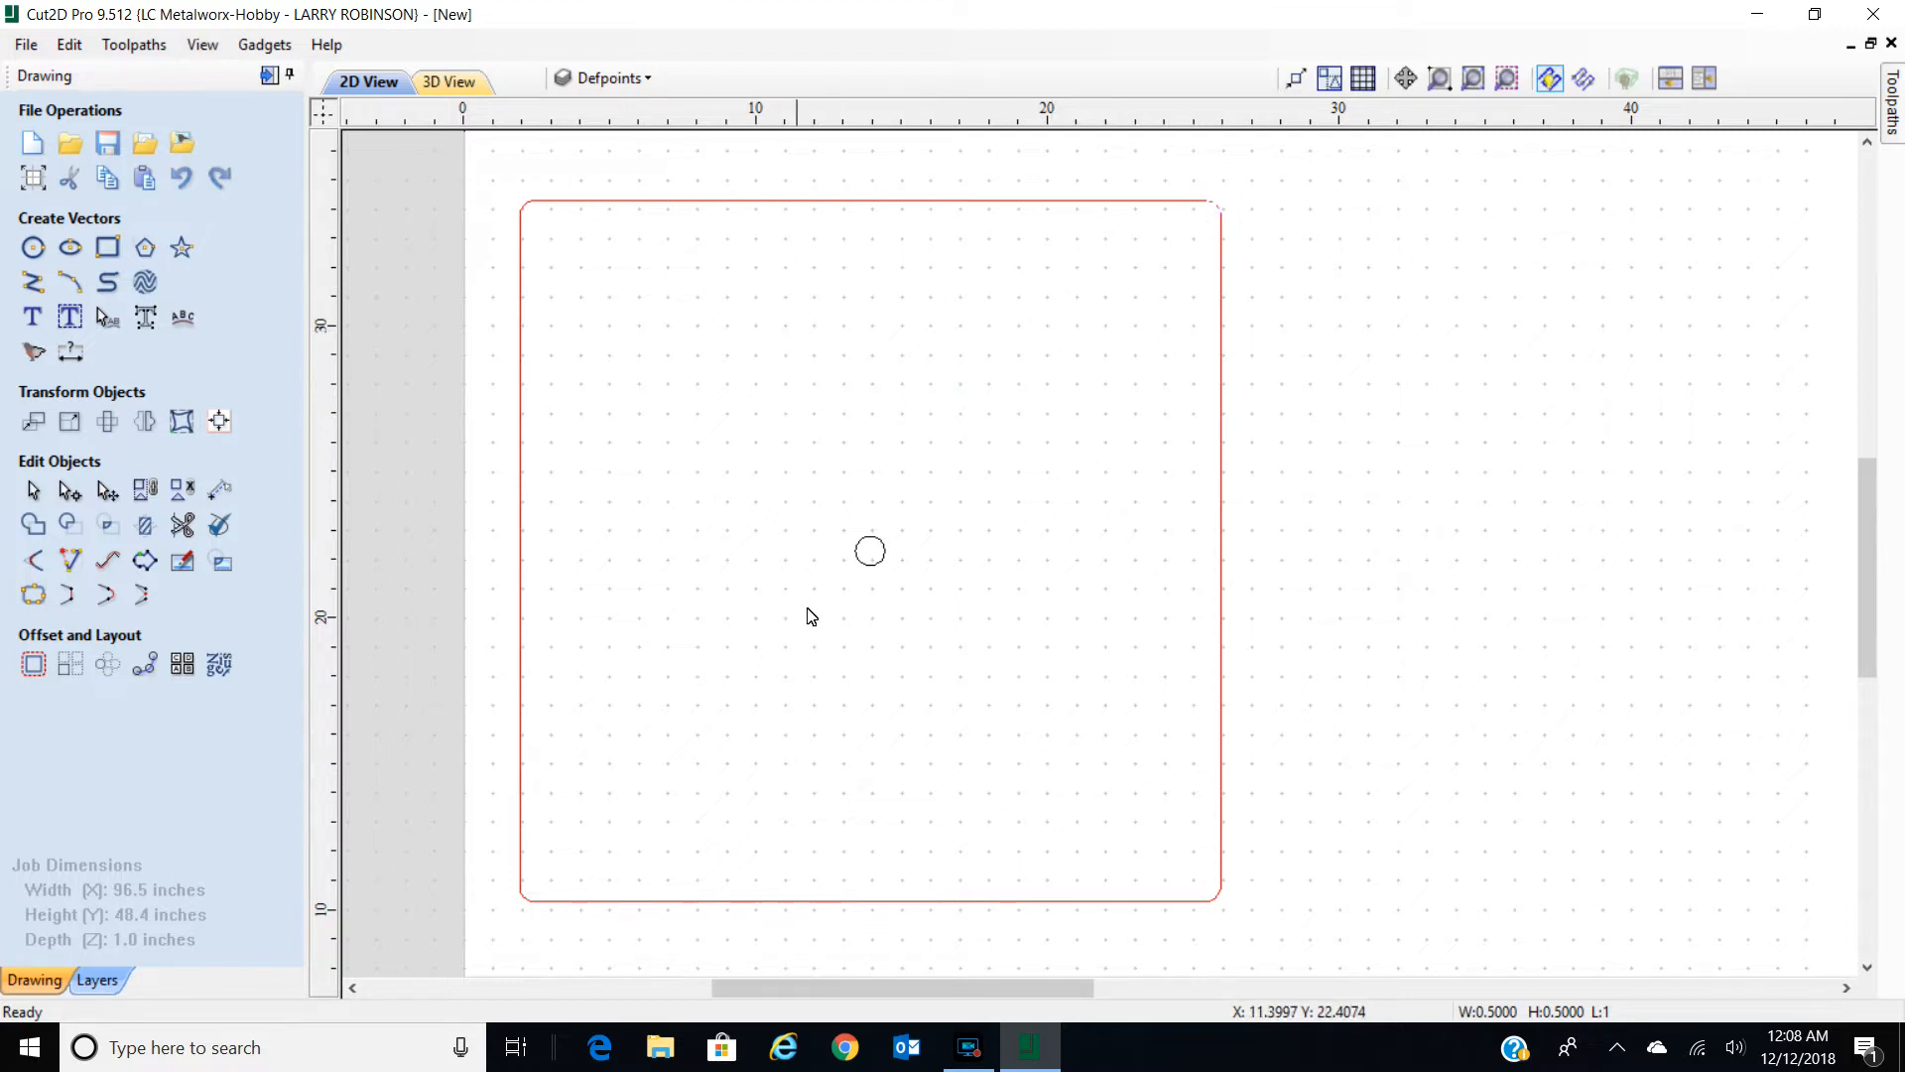
{"action": "left_click", "coordinate": [883, 547]}
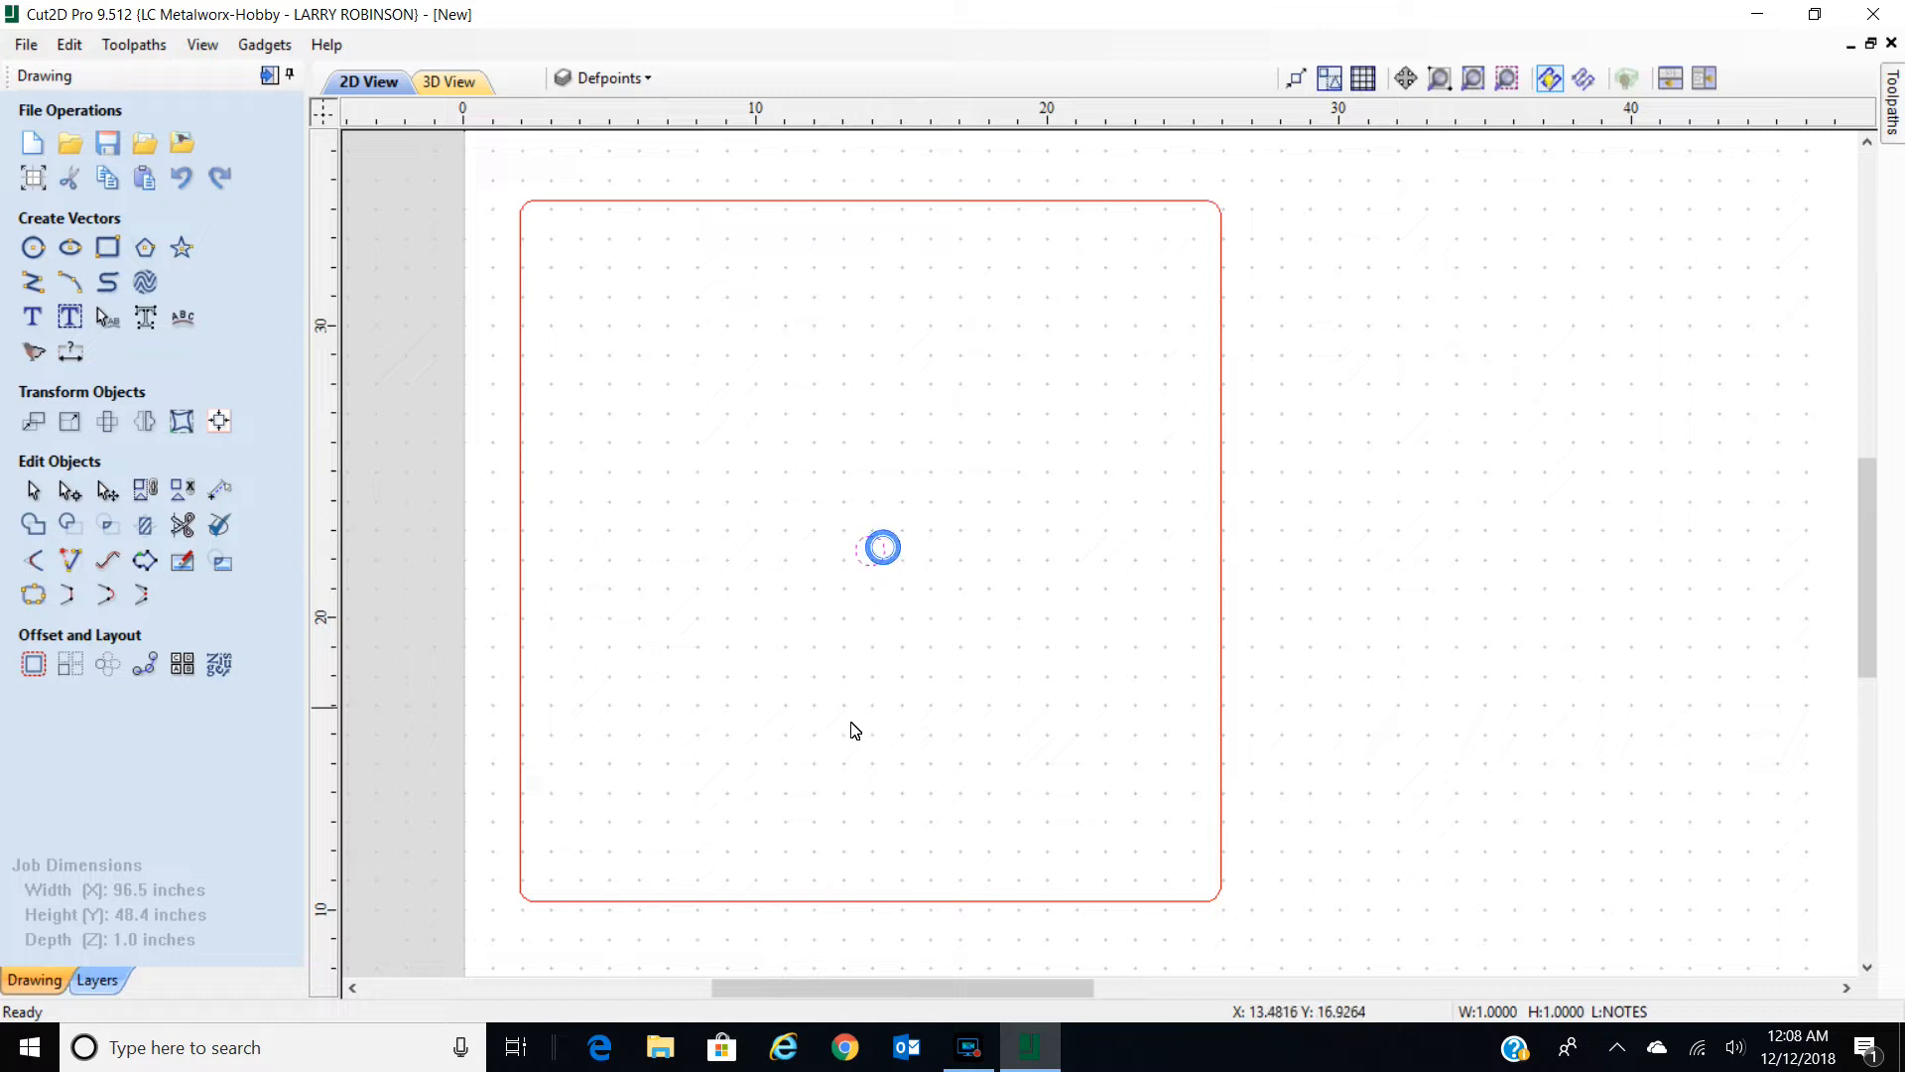
{"action": "left_click", "coordinate": [923, 520]}
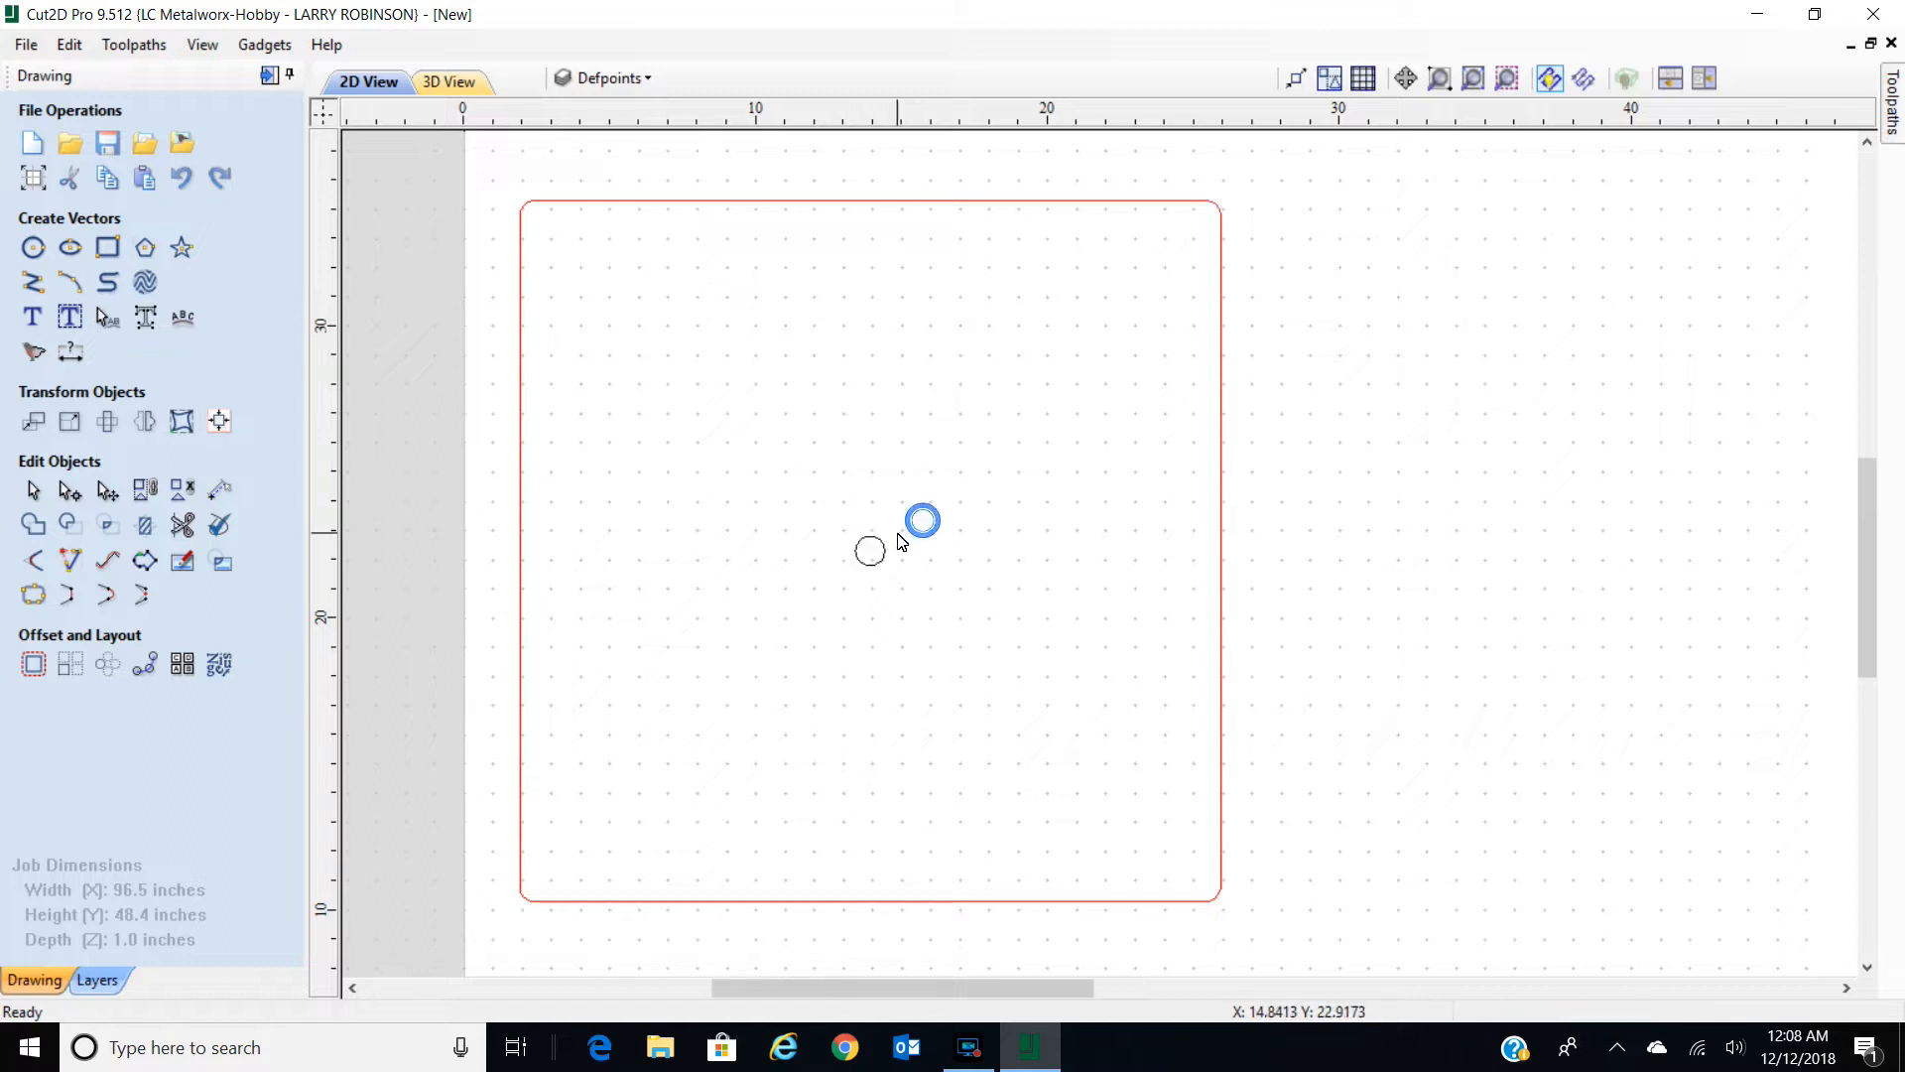
{"action": "left_click", "coordinate": [650, 80]}
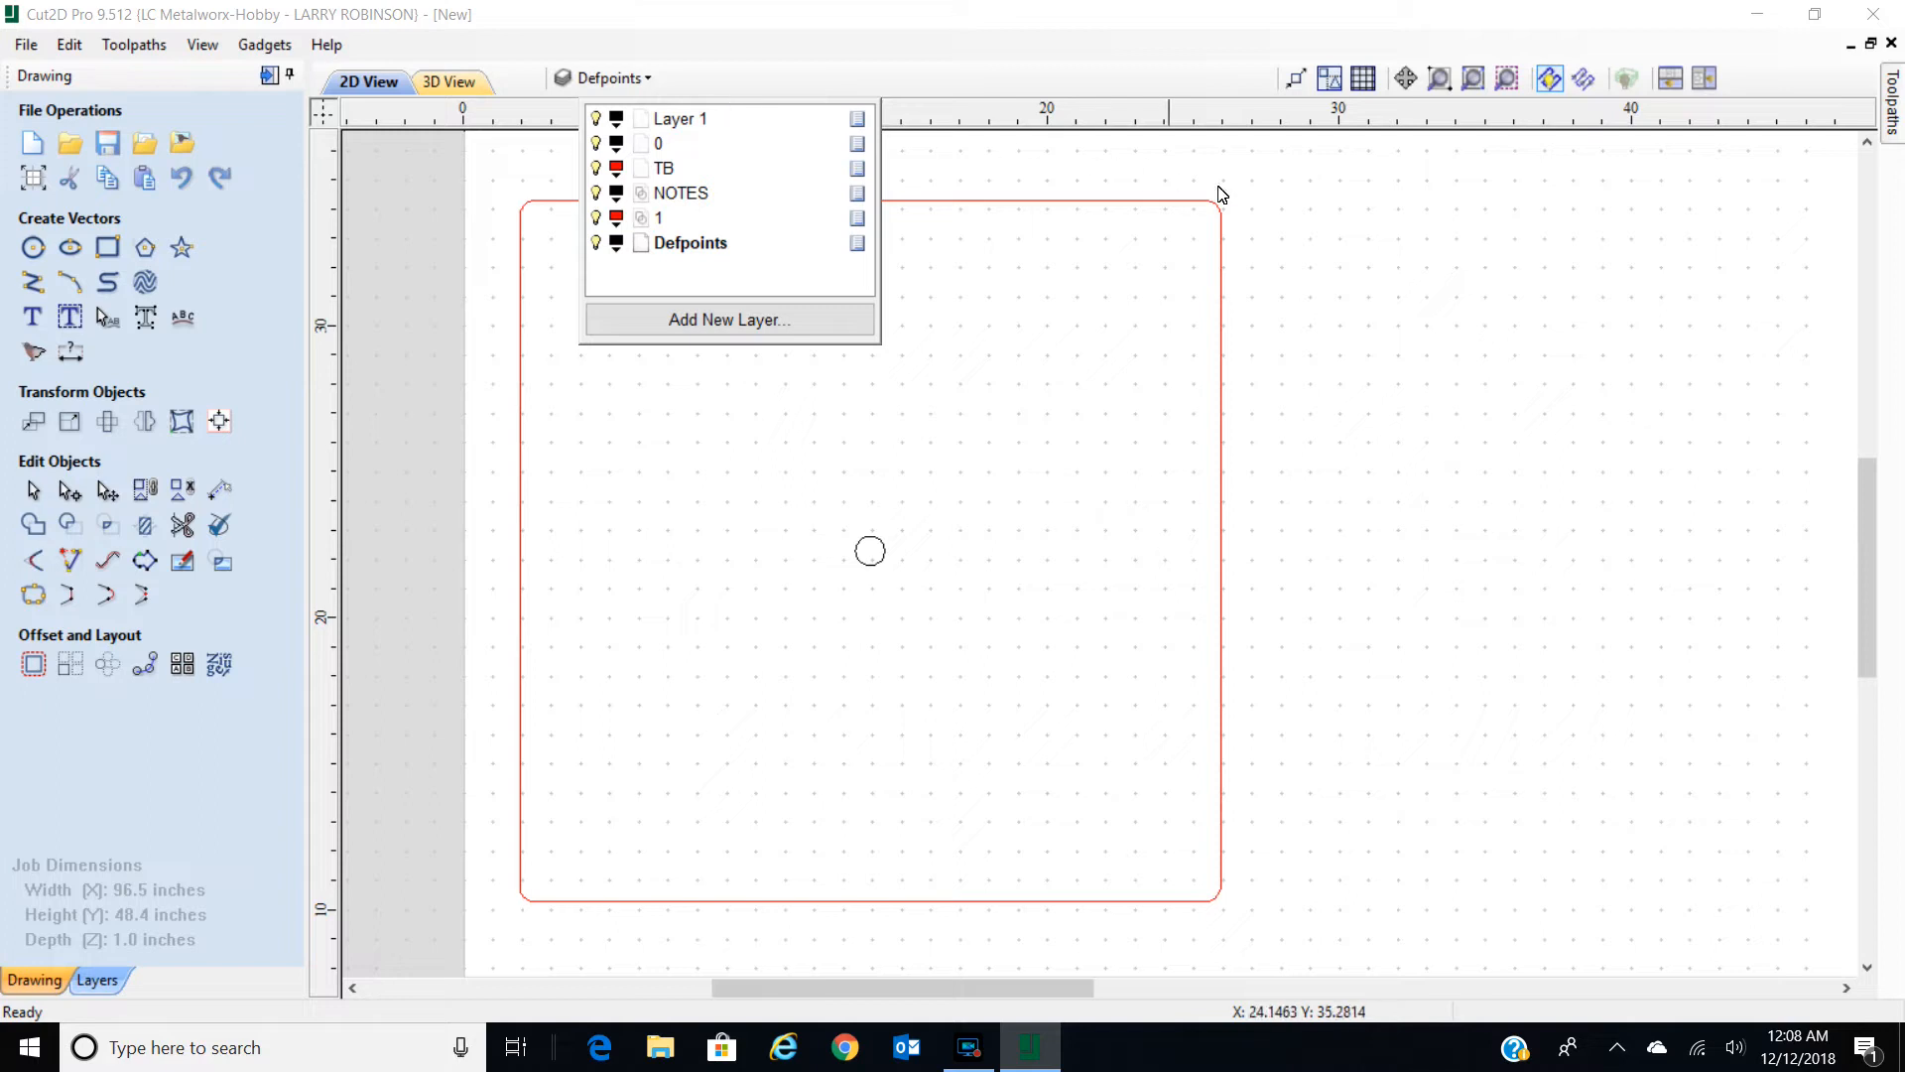
{"action": "left_click", "coordinate": [1270, 218]}
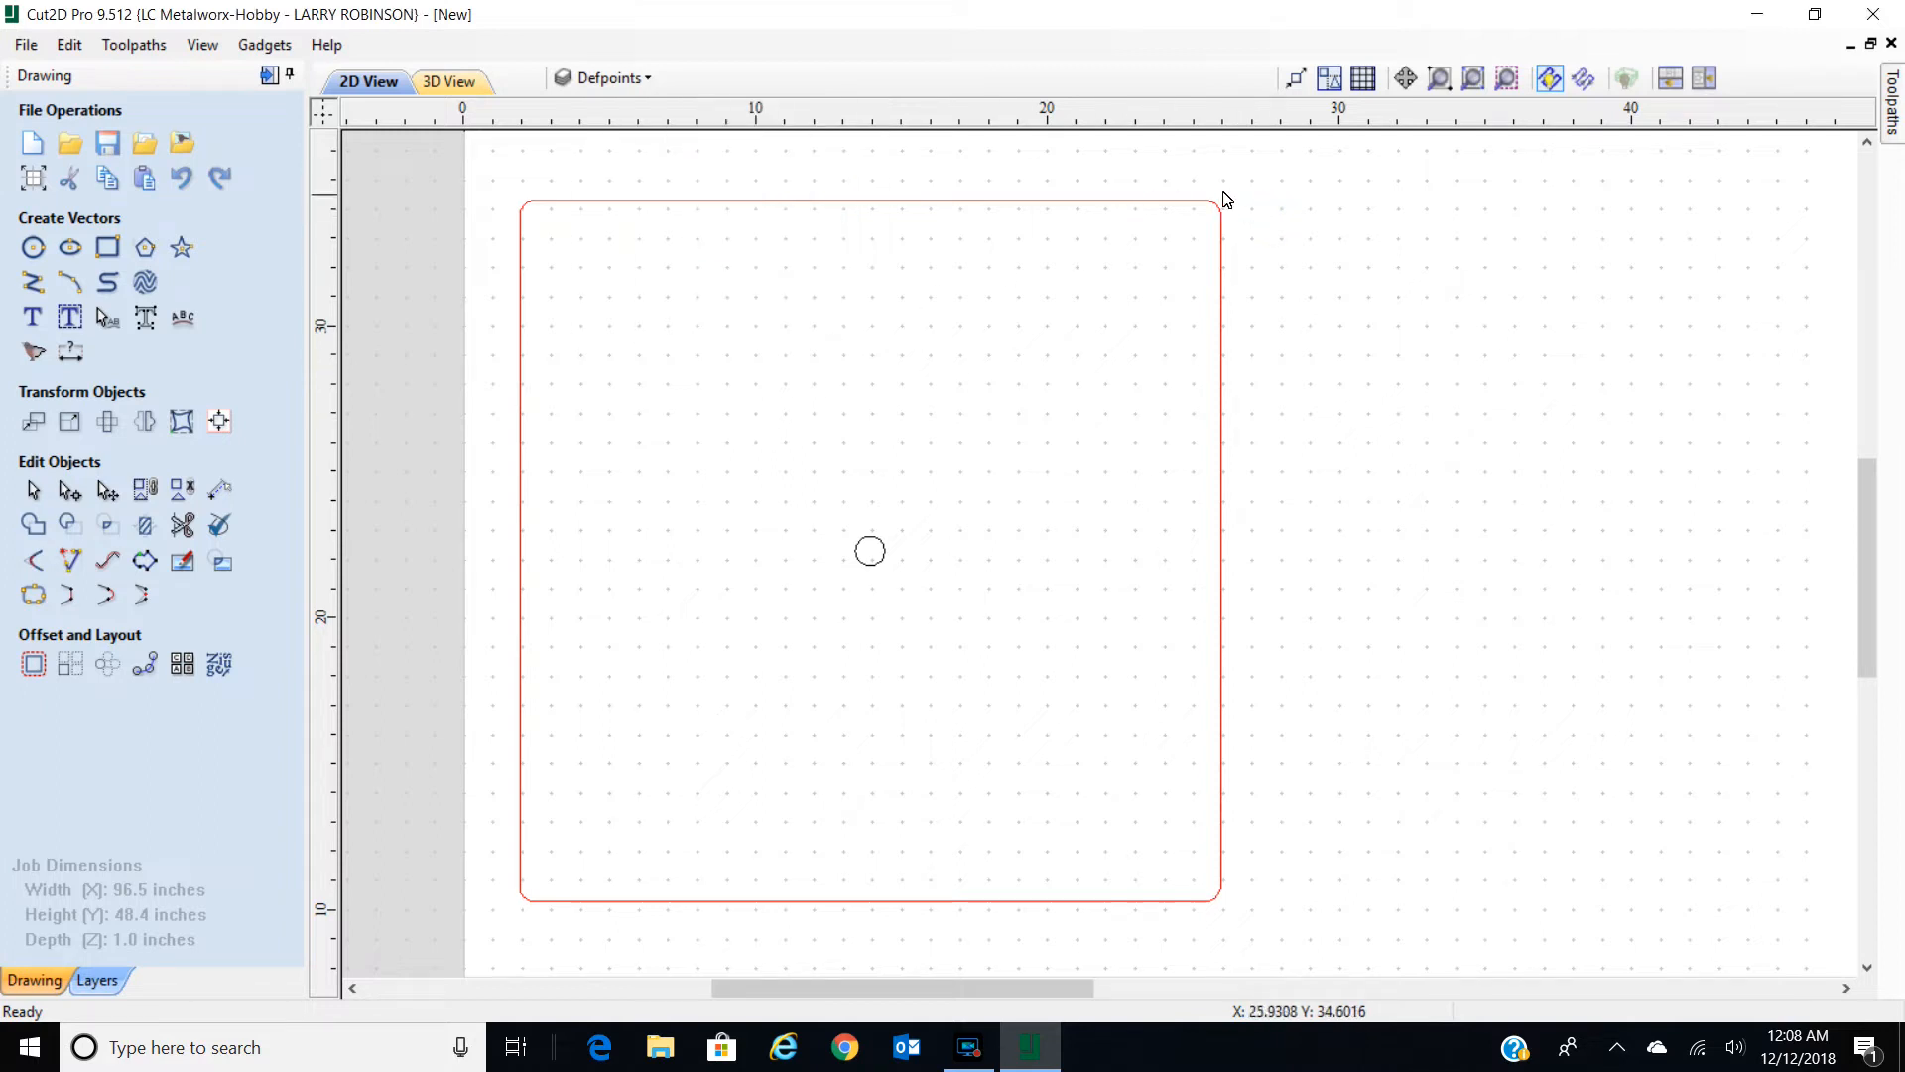
Join all the plate outline's open segments into a closed vector with a tolerance of .0004 inches, including the centre hole in the selection.
{"action": "mouse_move", "coordinate": [1258, 175]}
{"action": "left_mouse_down"}
{"action": "mouse_move", "coordinate": [786, 370]}
{"action": "mouse_move", "coordinate": [536, 953]}
{"action": "mouse_move", "coordinate": [493, 986]}
{"action": "mouse_move", "coordinate": [488, 948]}
{"action": "left_mouse_up"}
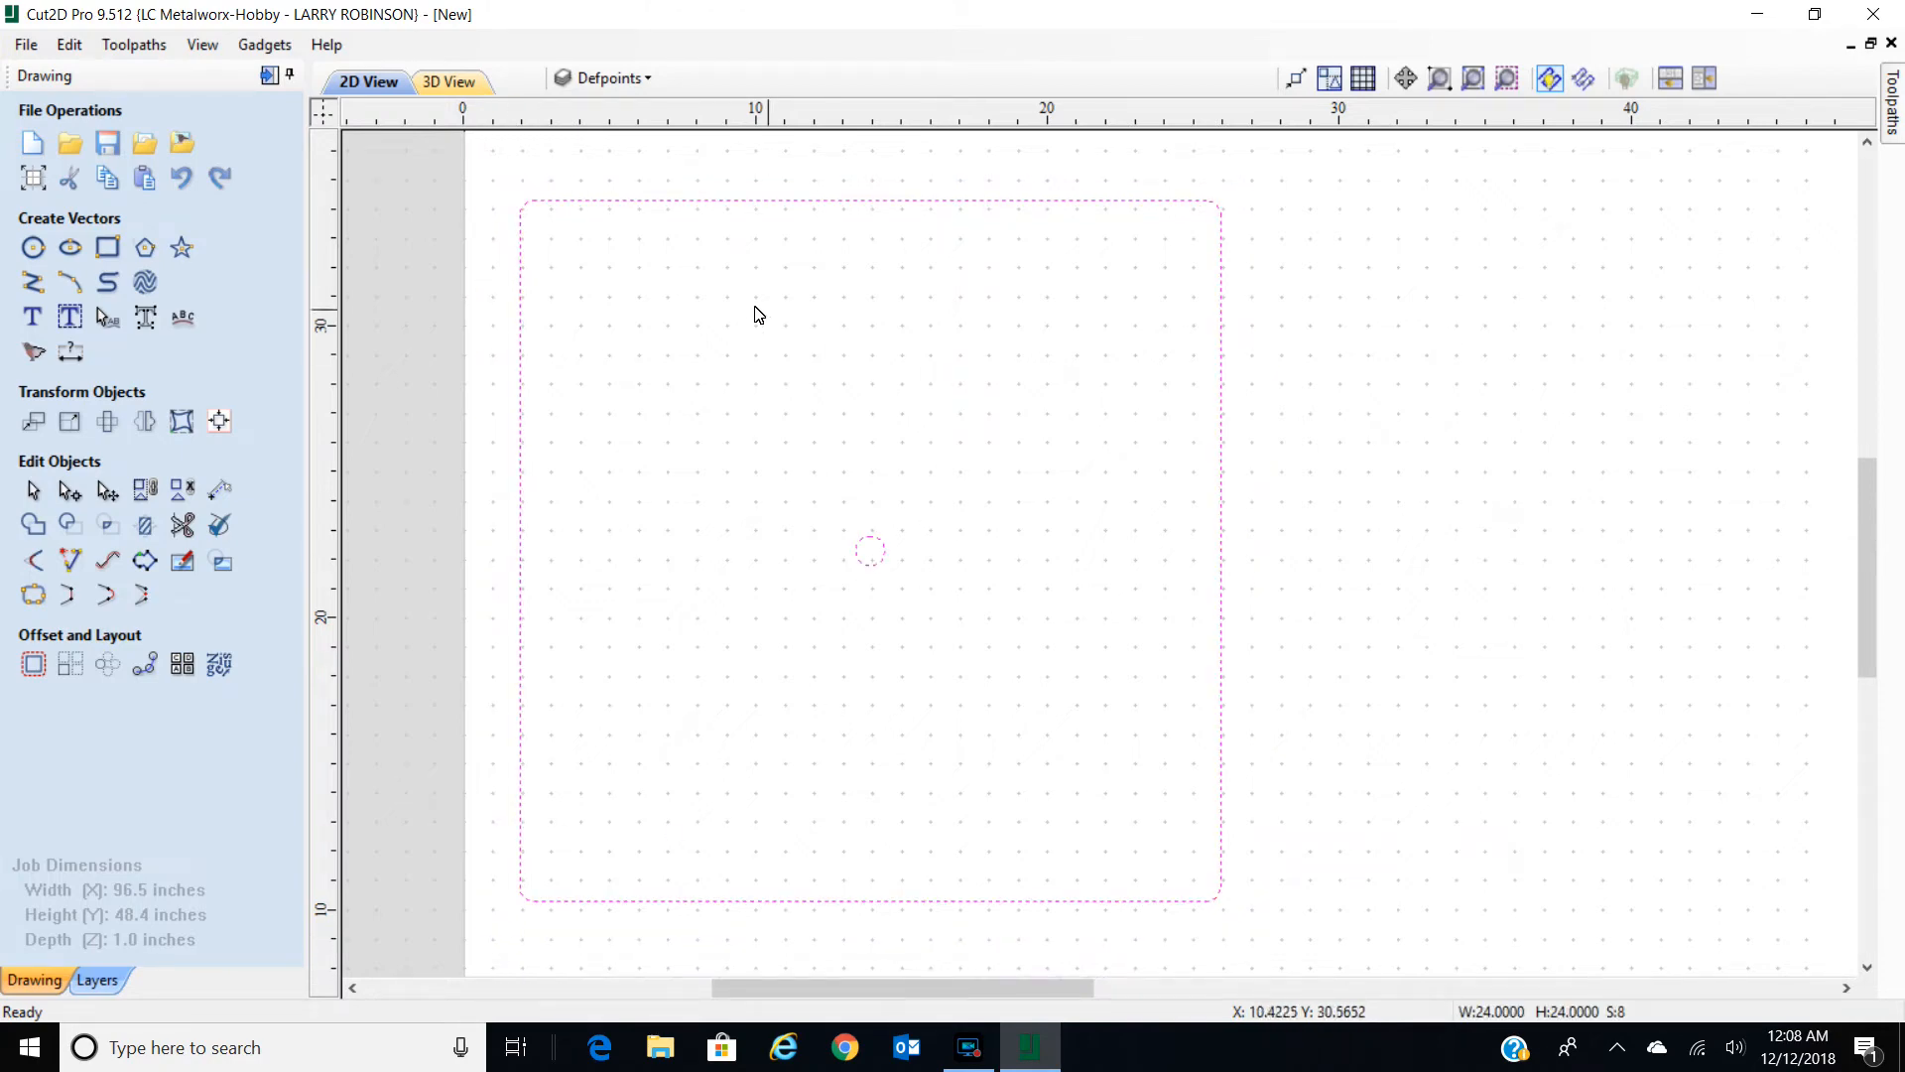
{"action": "left_click", "coordinate": [31, 597]}
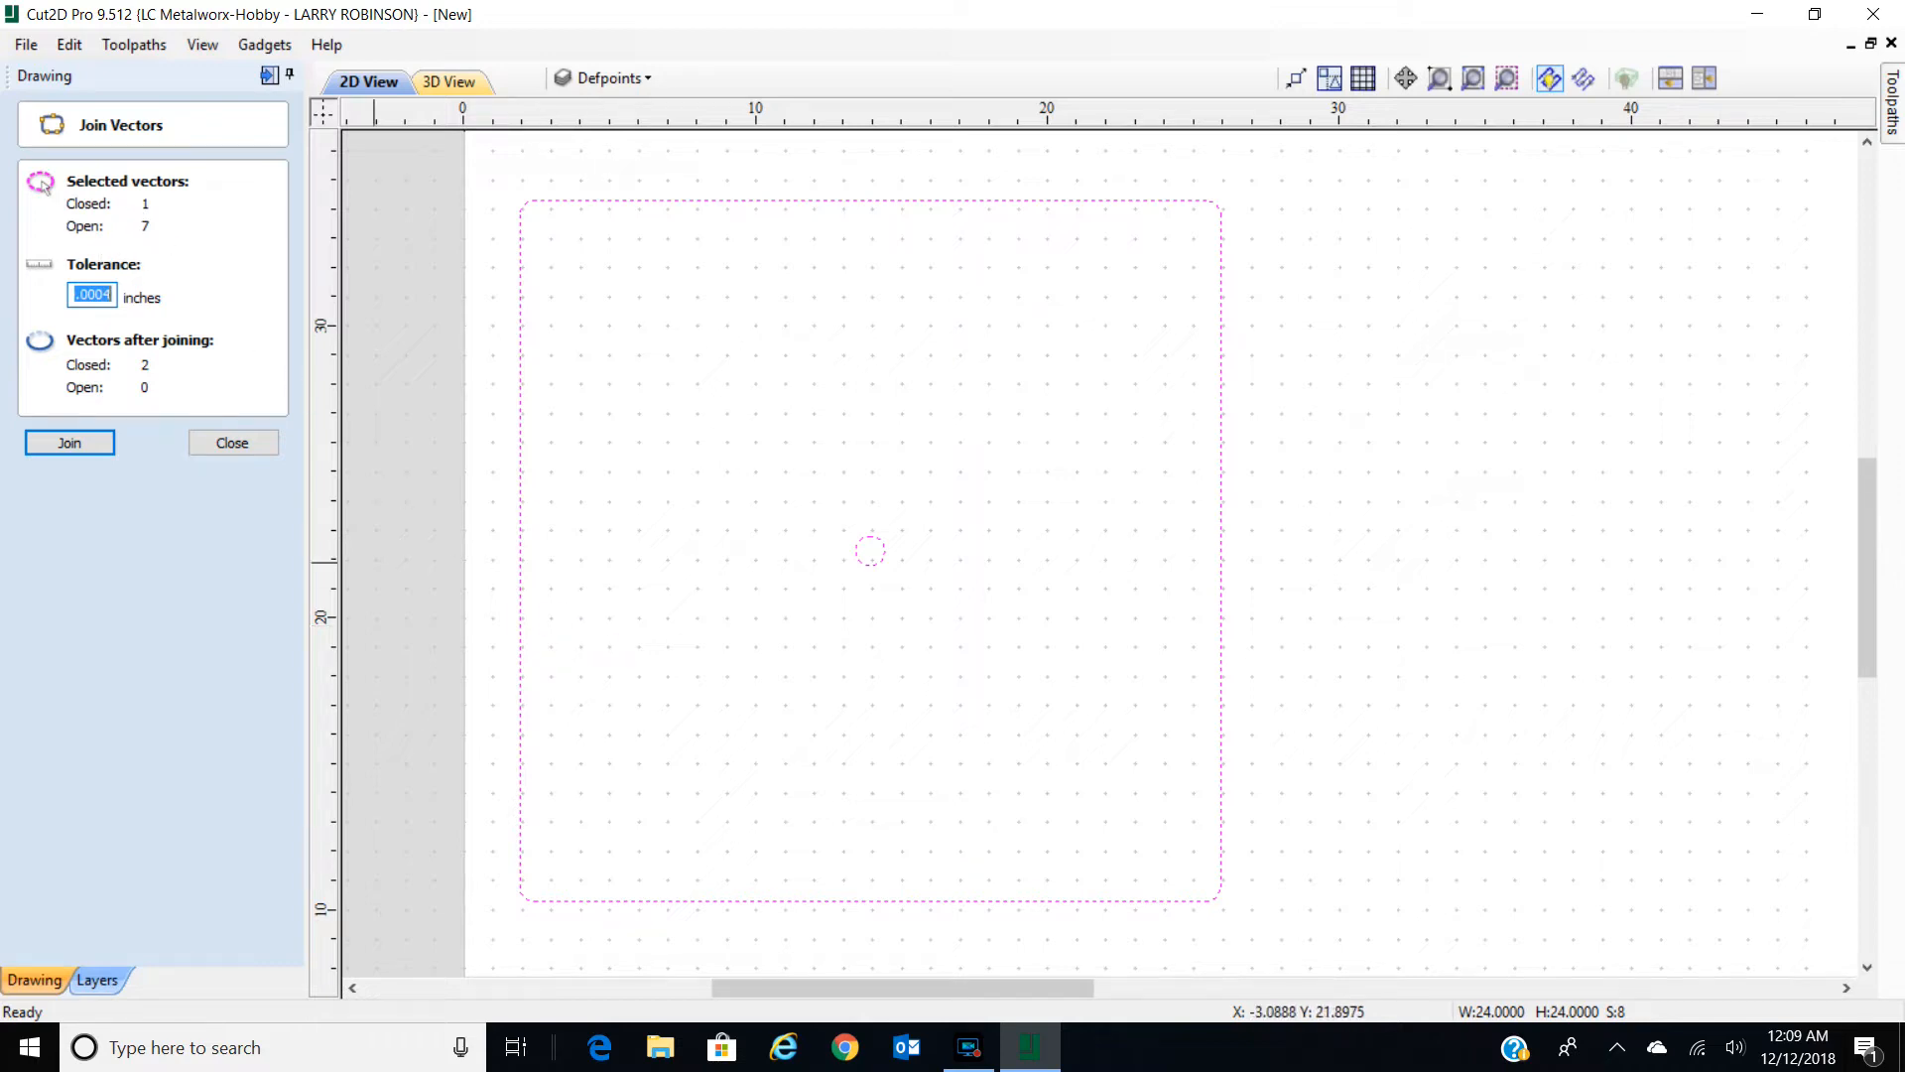
{"action": "left_click", "coordinate": [69, 441]}
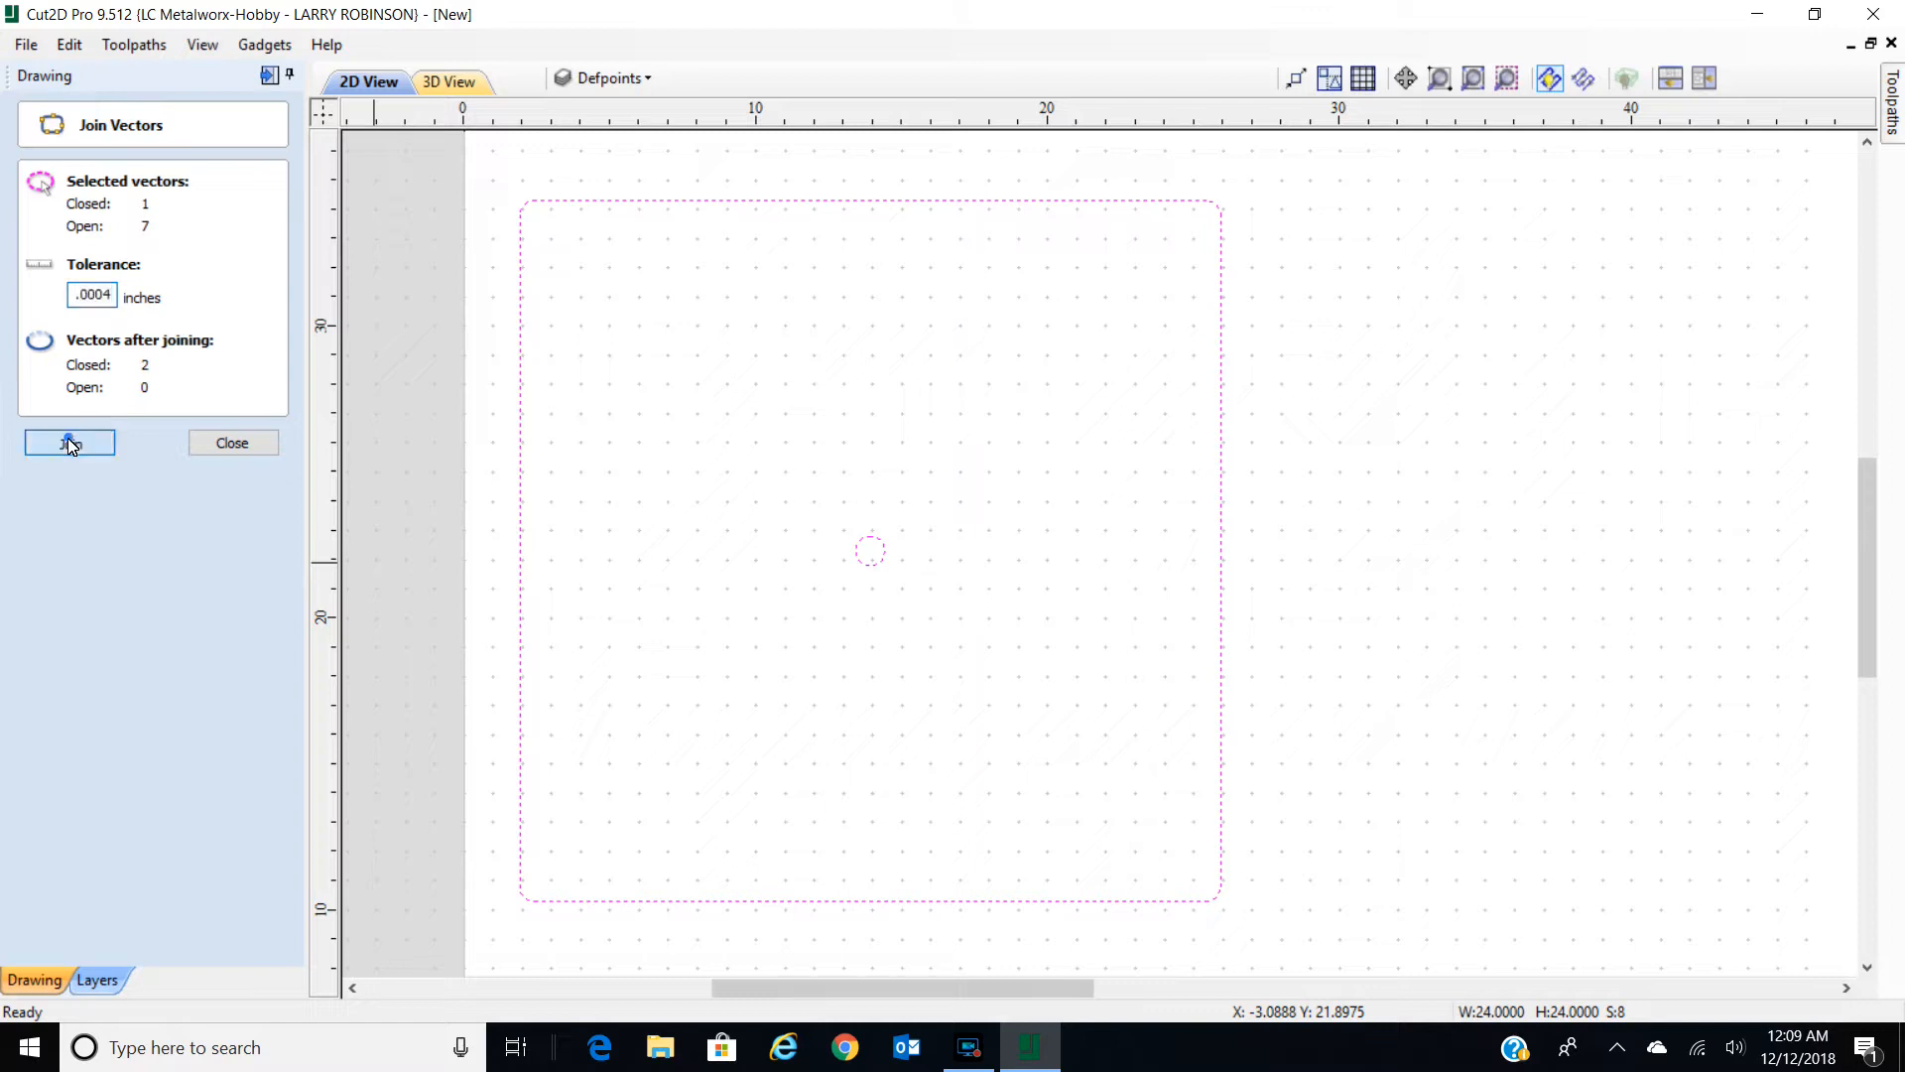
{"action": "left_click", "coordinate": [1325, 326]}
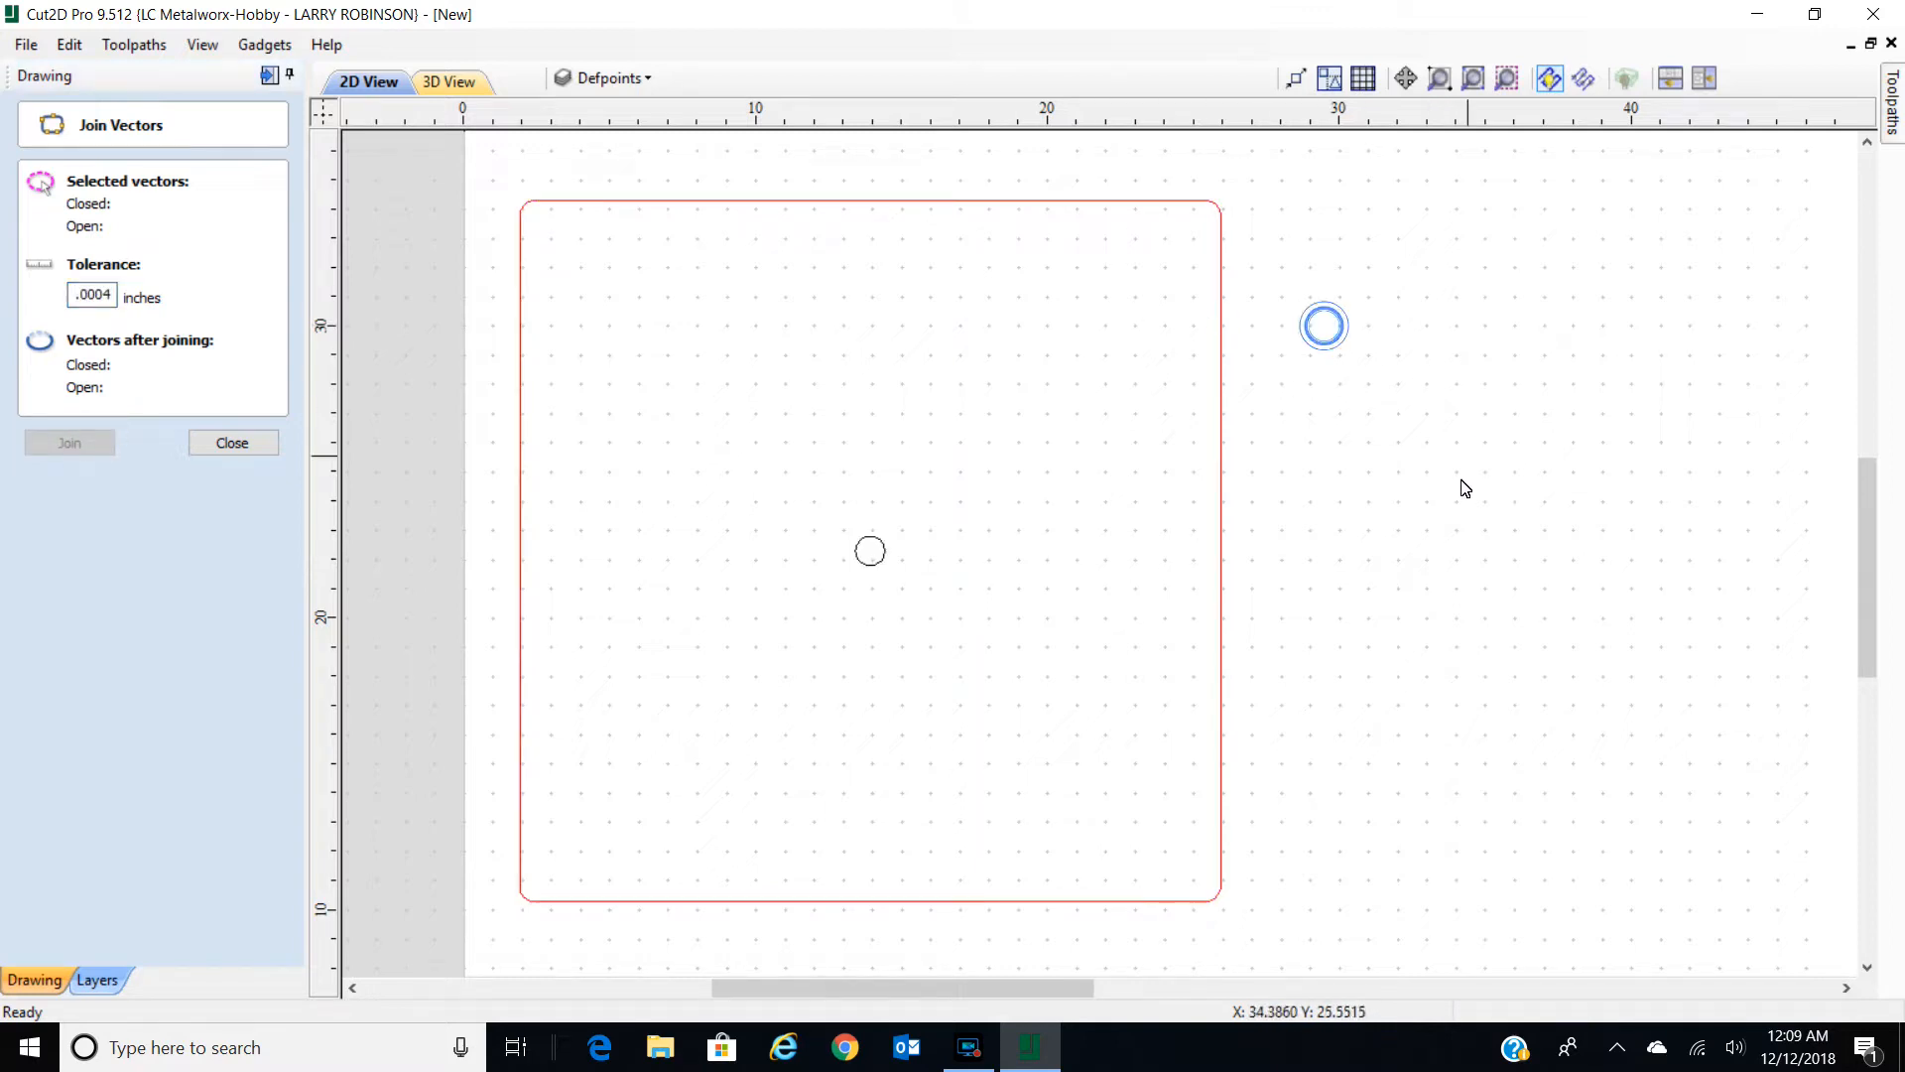
Check that the joined plate outline and the centre hole each select as a single closed vector.
{"action": "left_click", "coordinate": [1220, 499]}
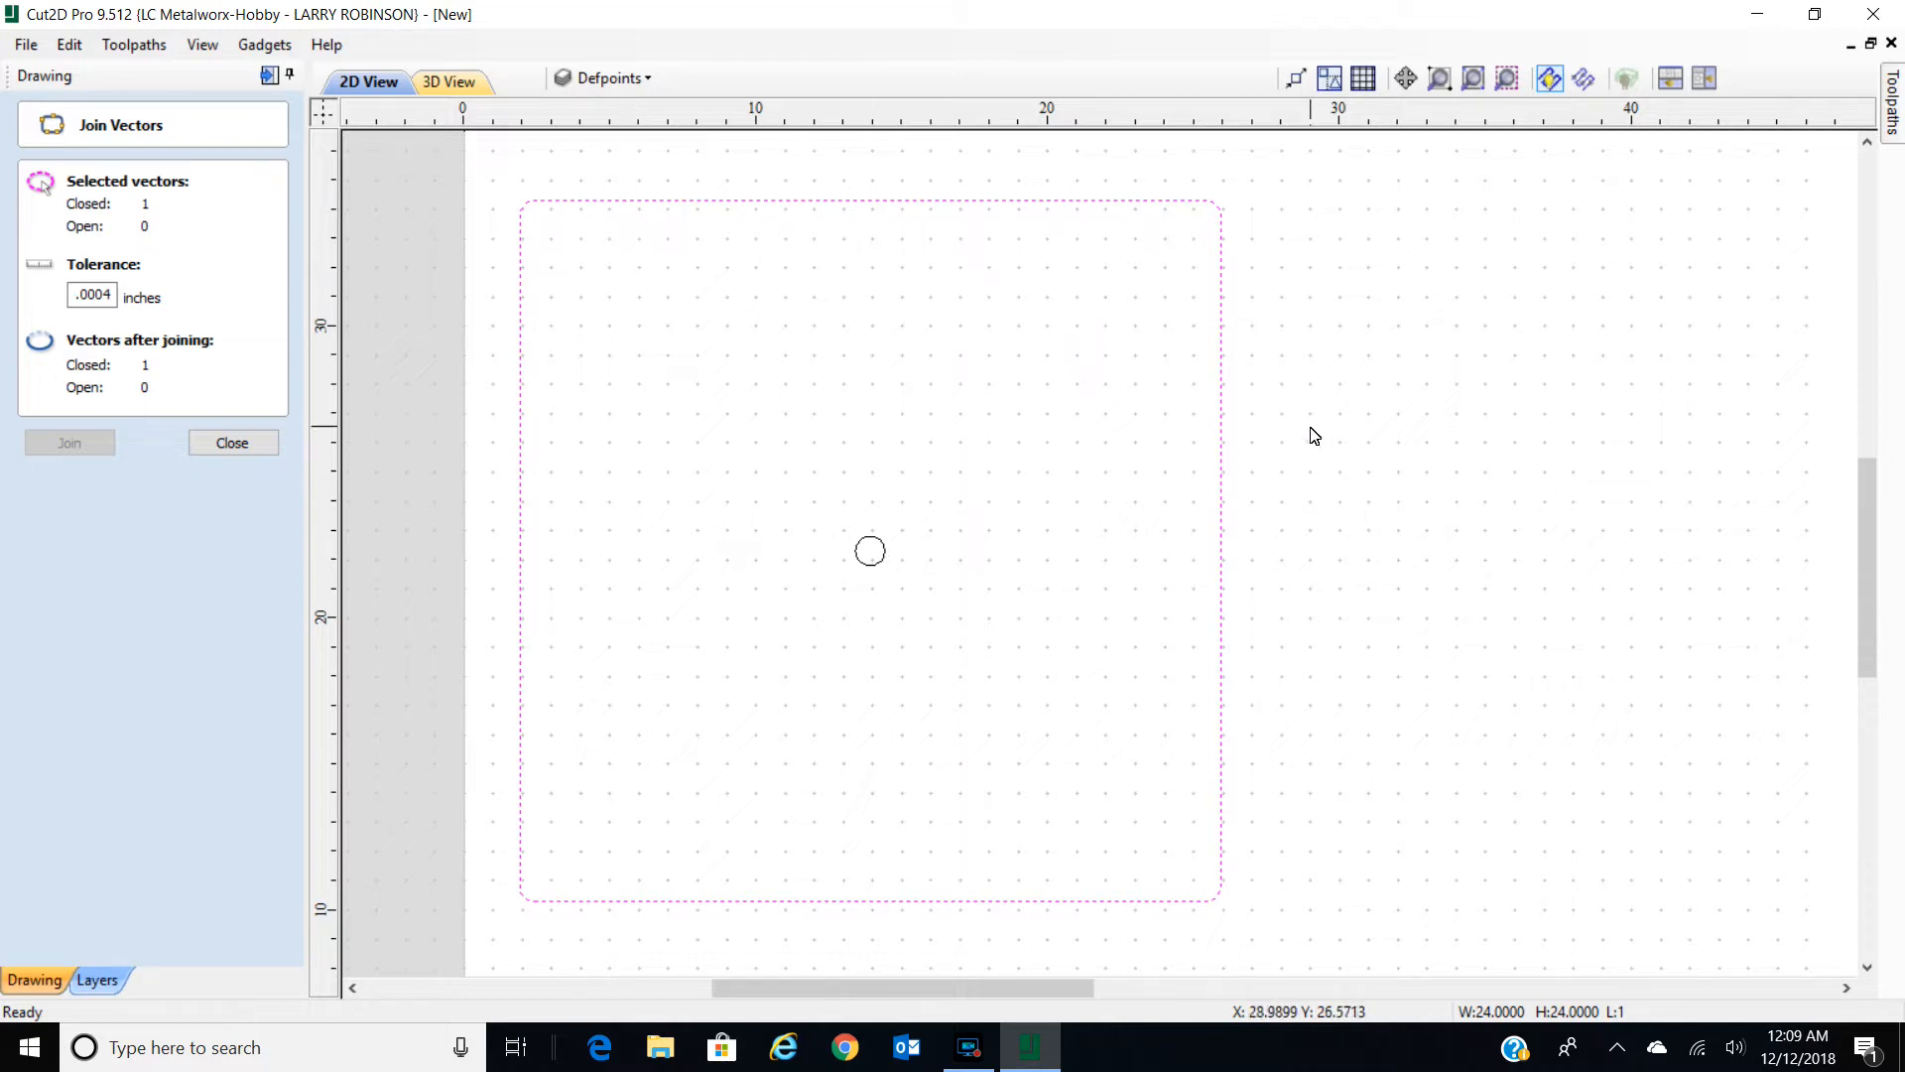
{"action": "left_click", "coordinate": [1043, 519]}
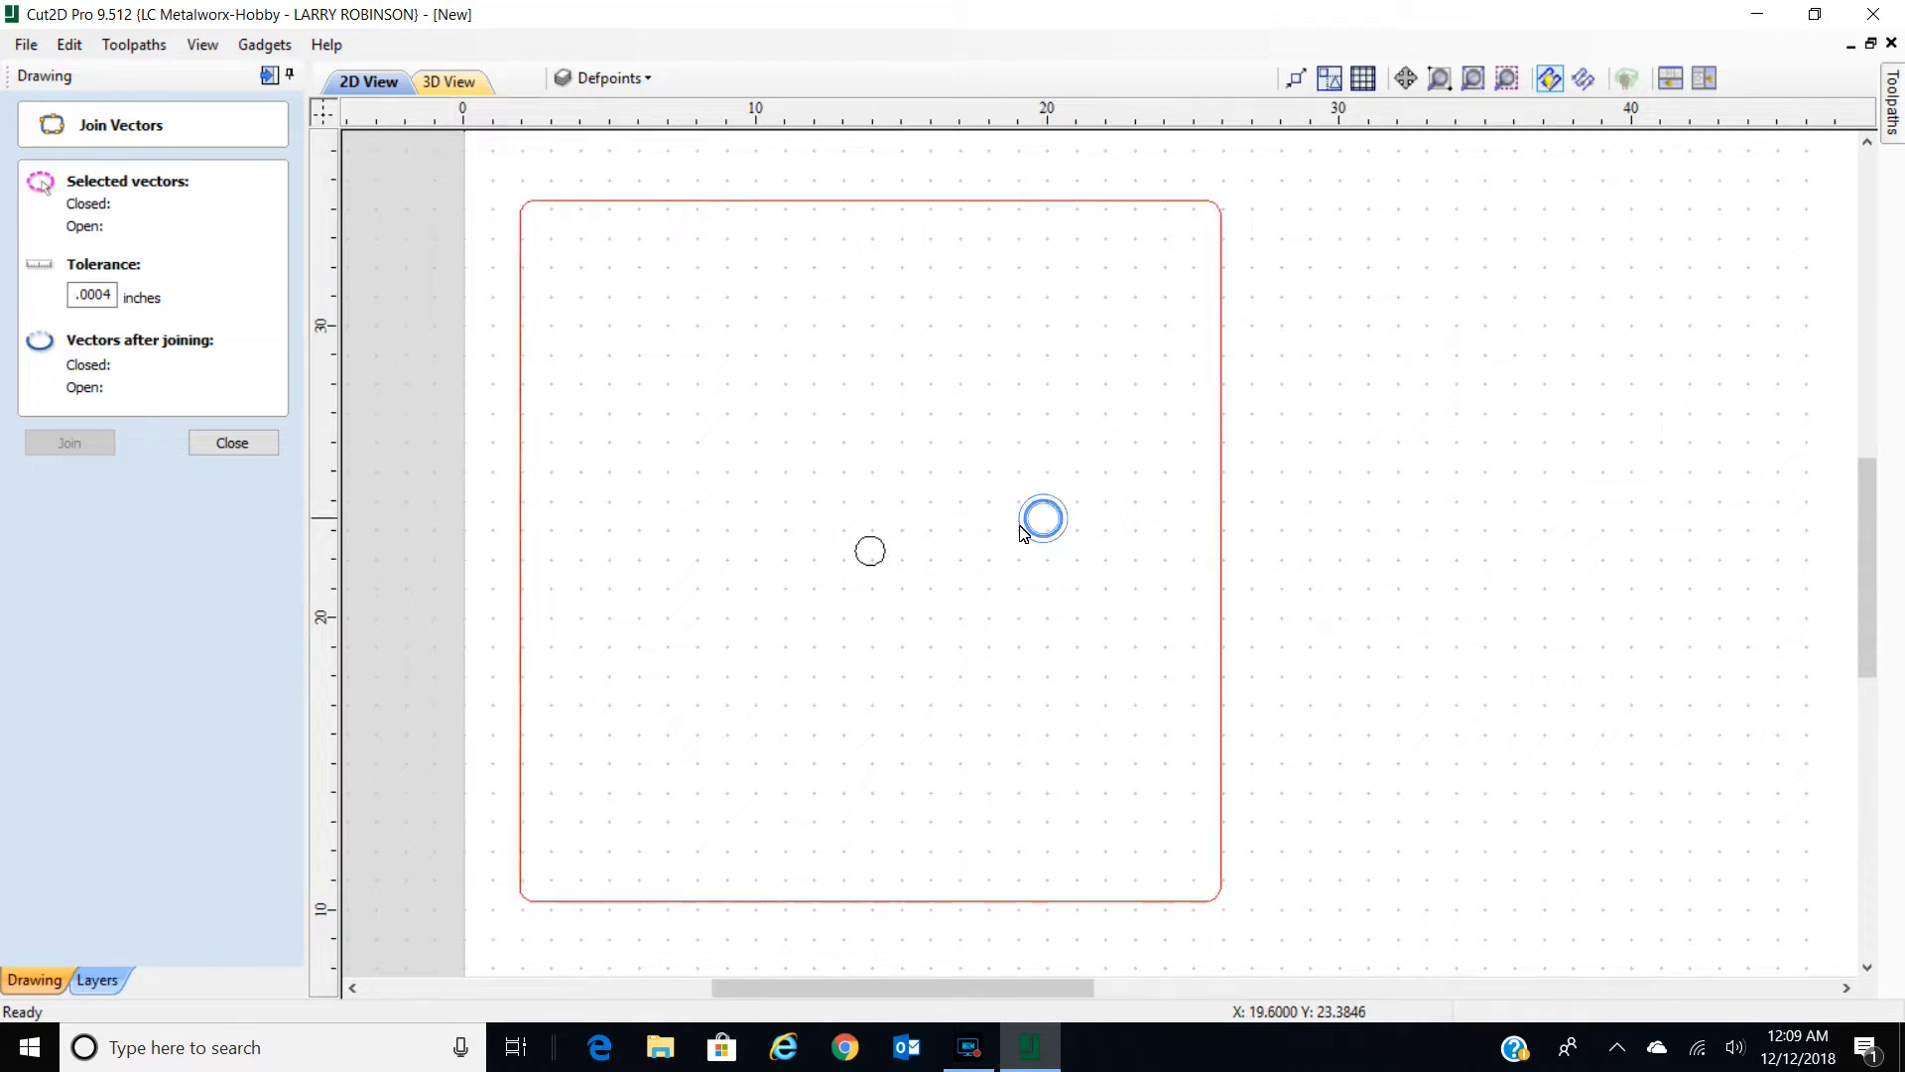
{"action": "left_click", "coordinate": [873, 540]}
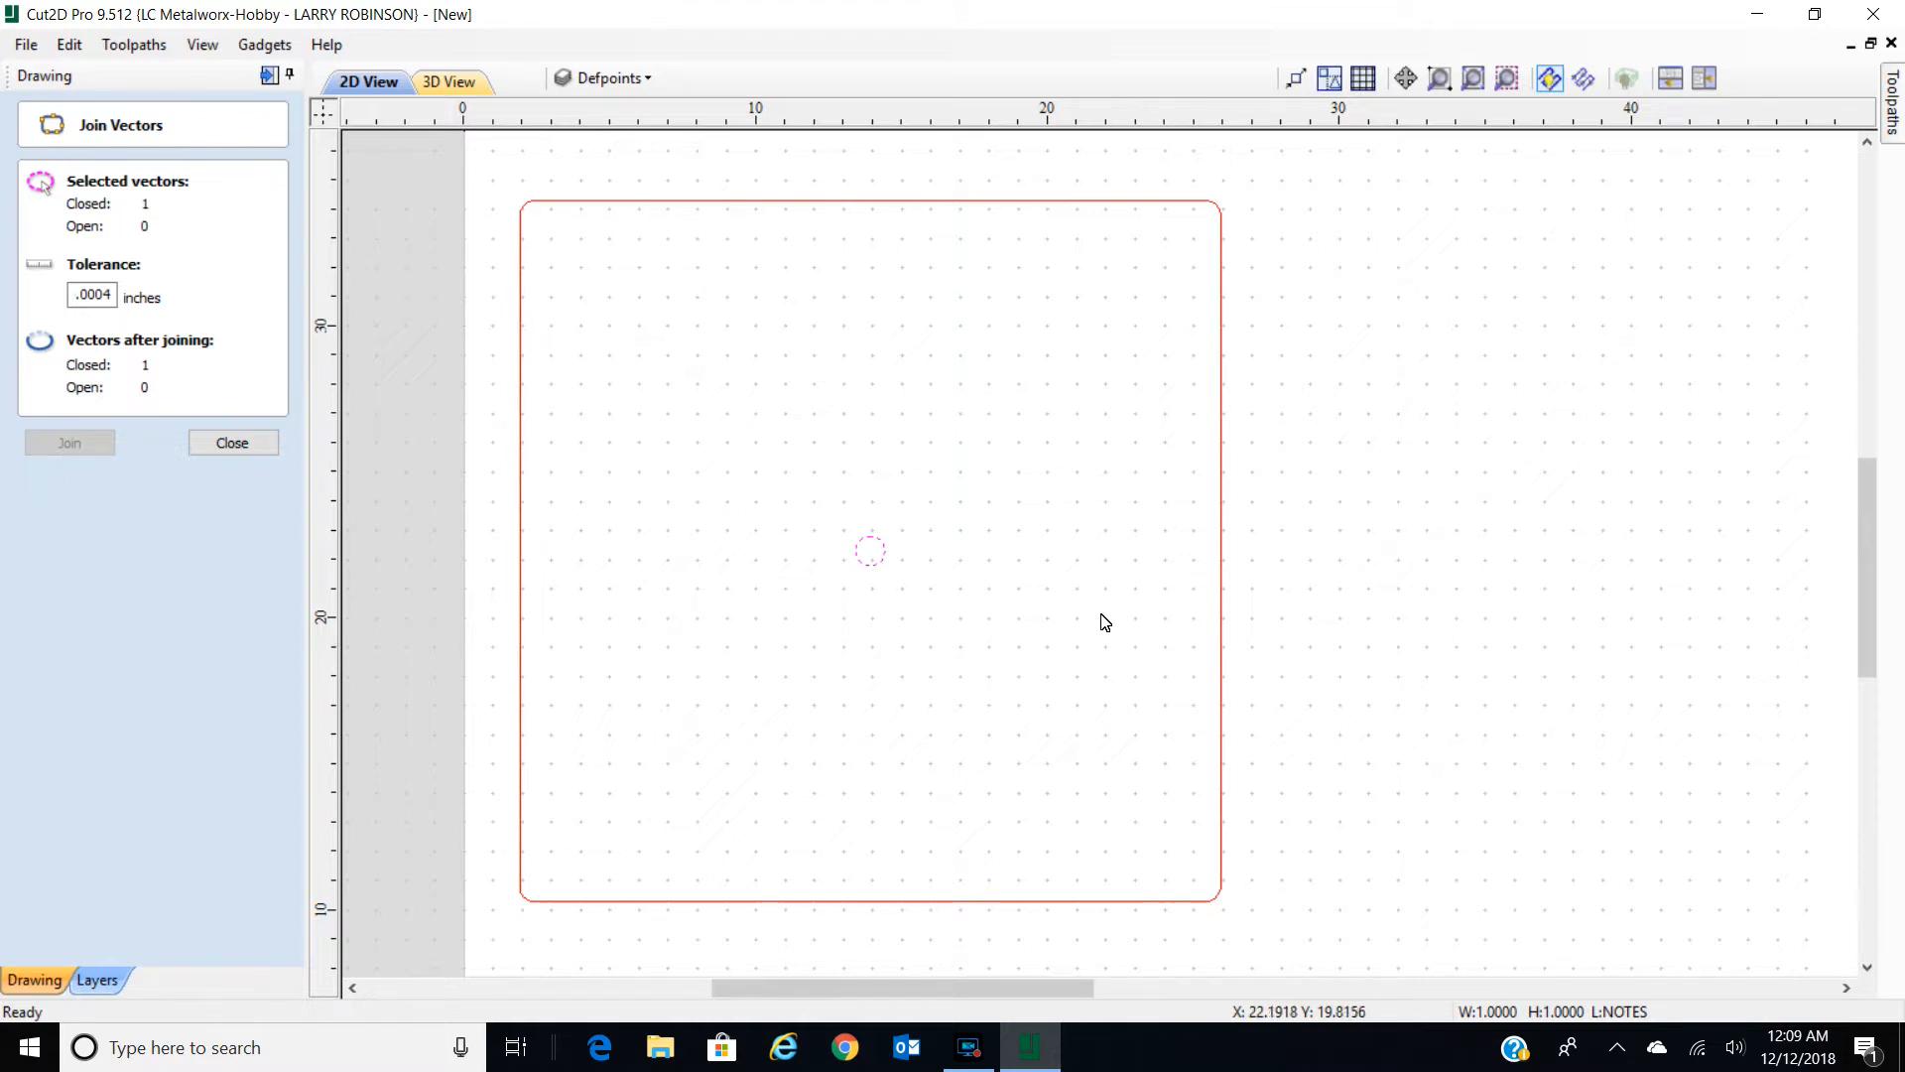
{"action": "left_click", "coordinate": [1150, 453]}
{"action": "left_click", "coordinate": [1219, 427]}
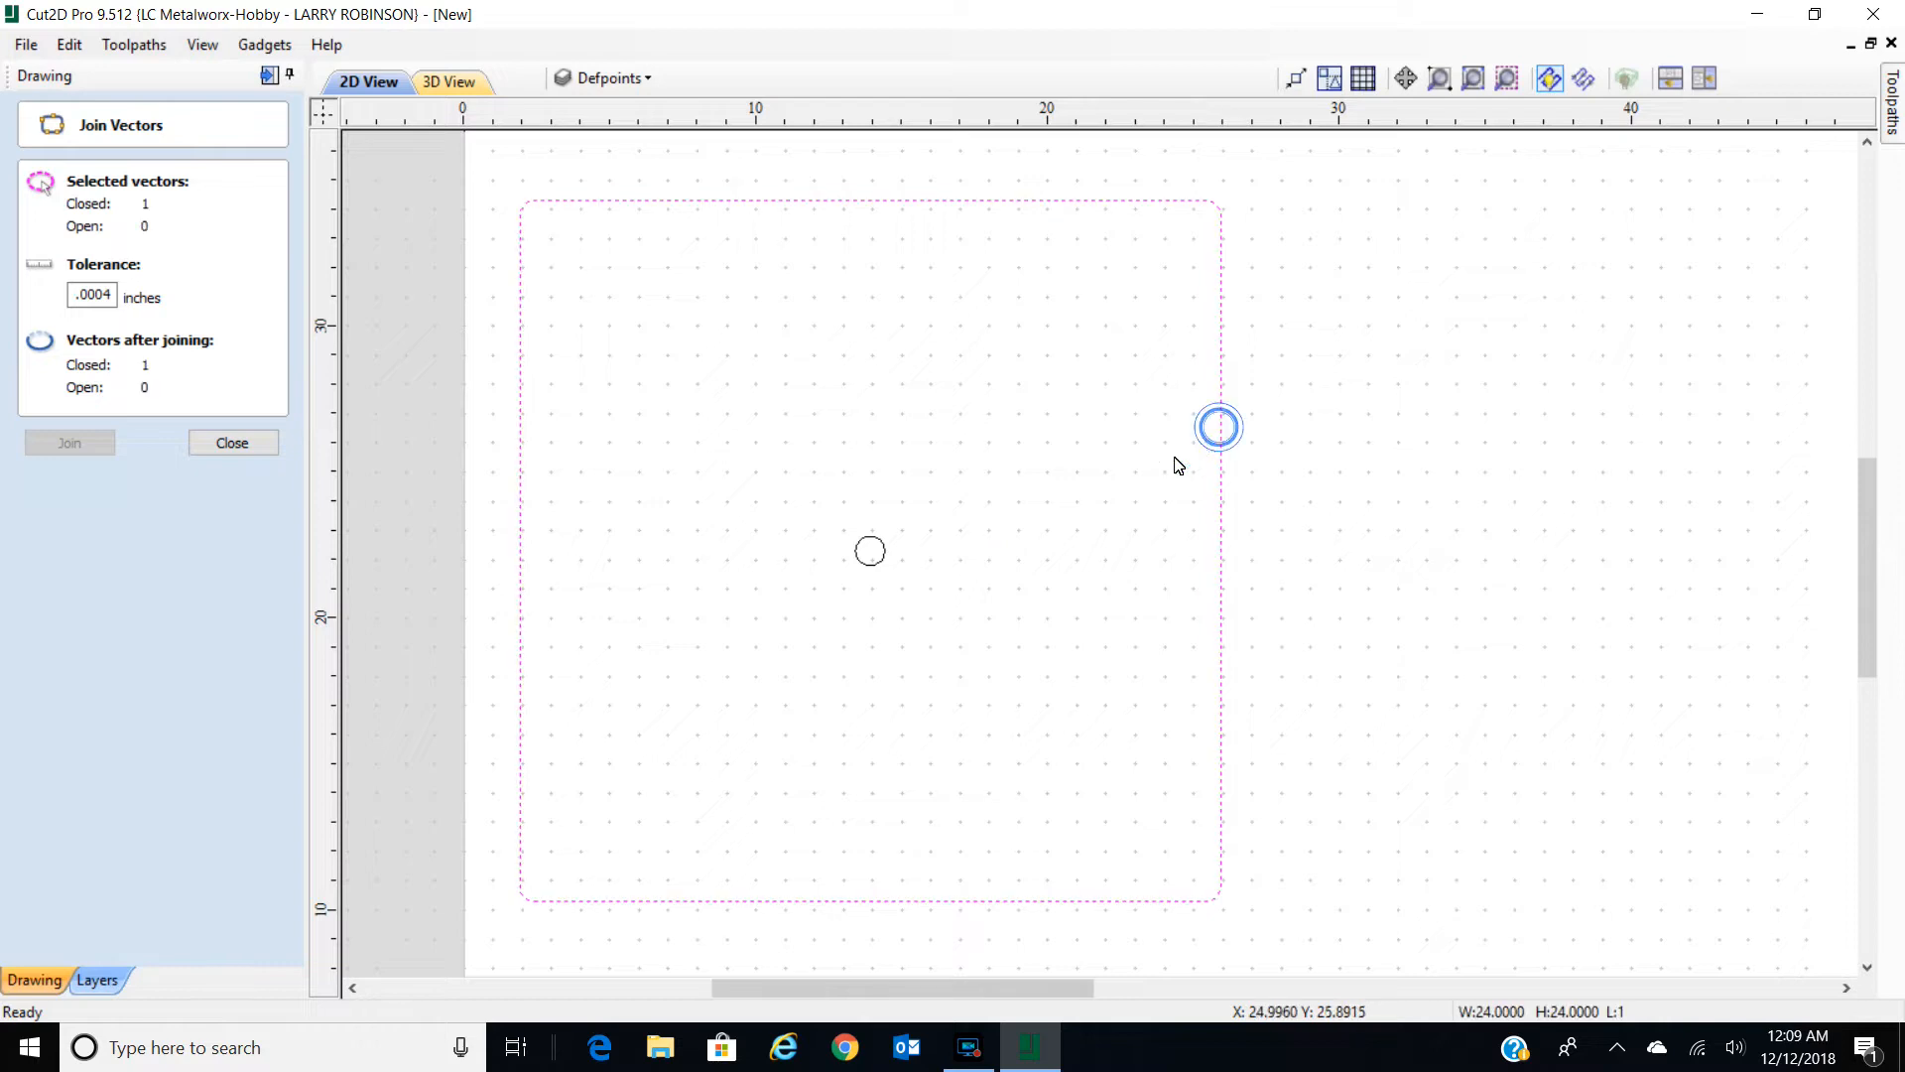
{"action": "left_click", "coordinate": [972, 496]}
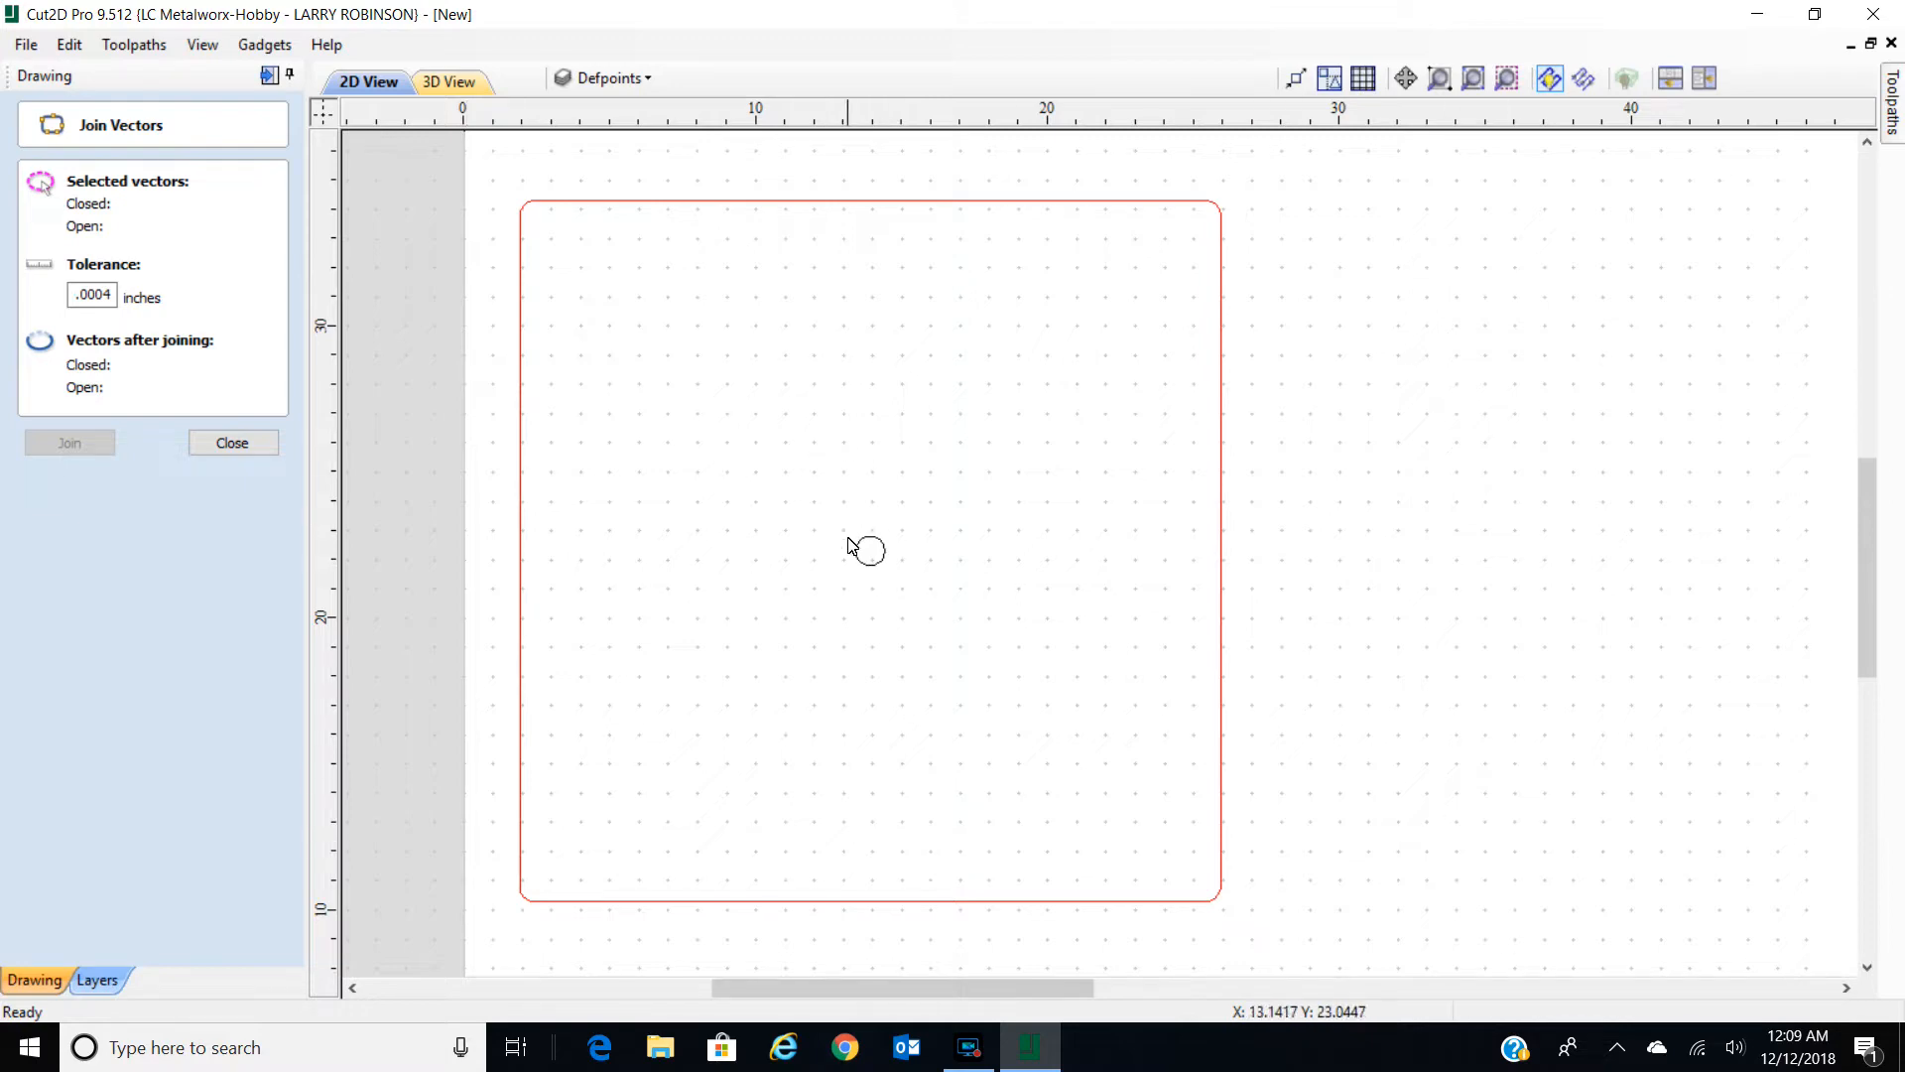
{"action": "scroll", "coordinate": [854, 553], "scroll_direction": "up", "scroll_amount": 4}
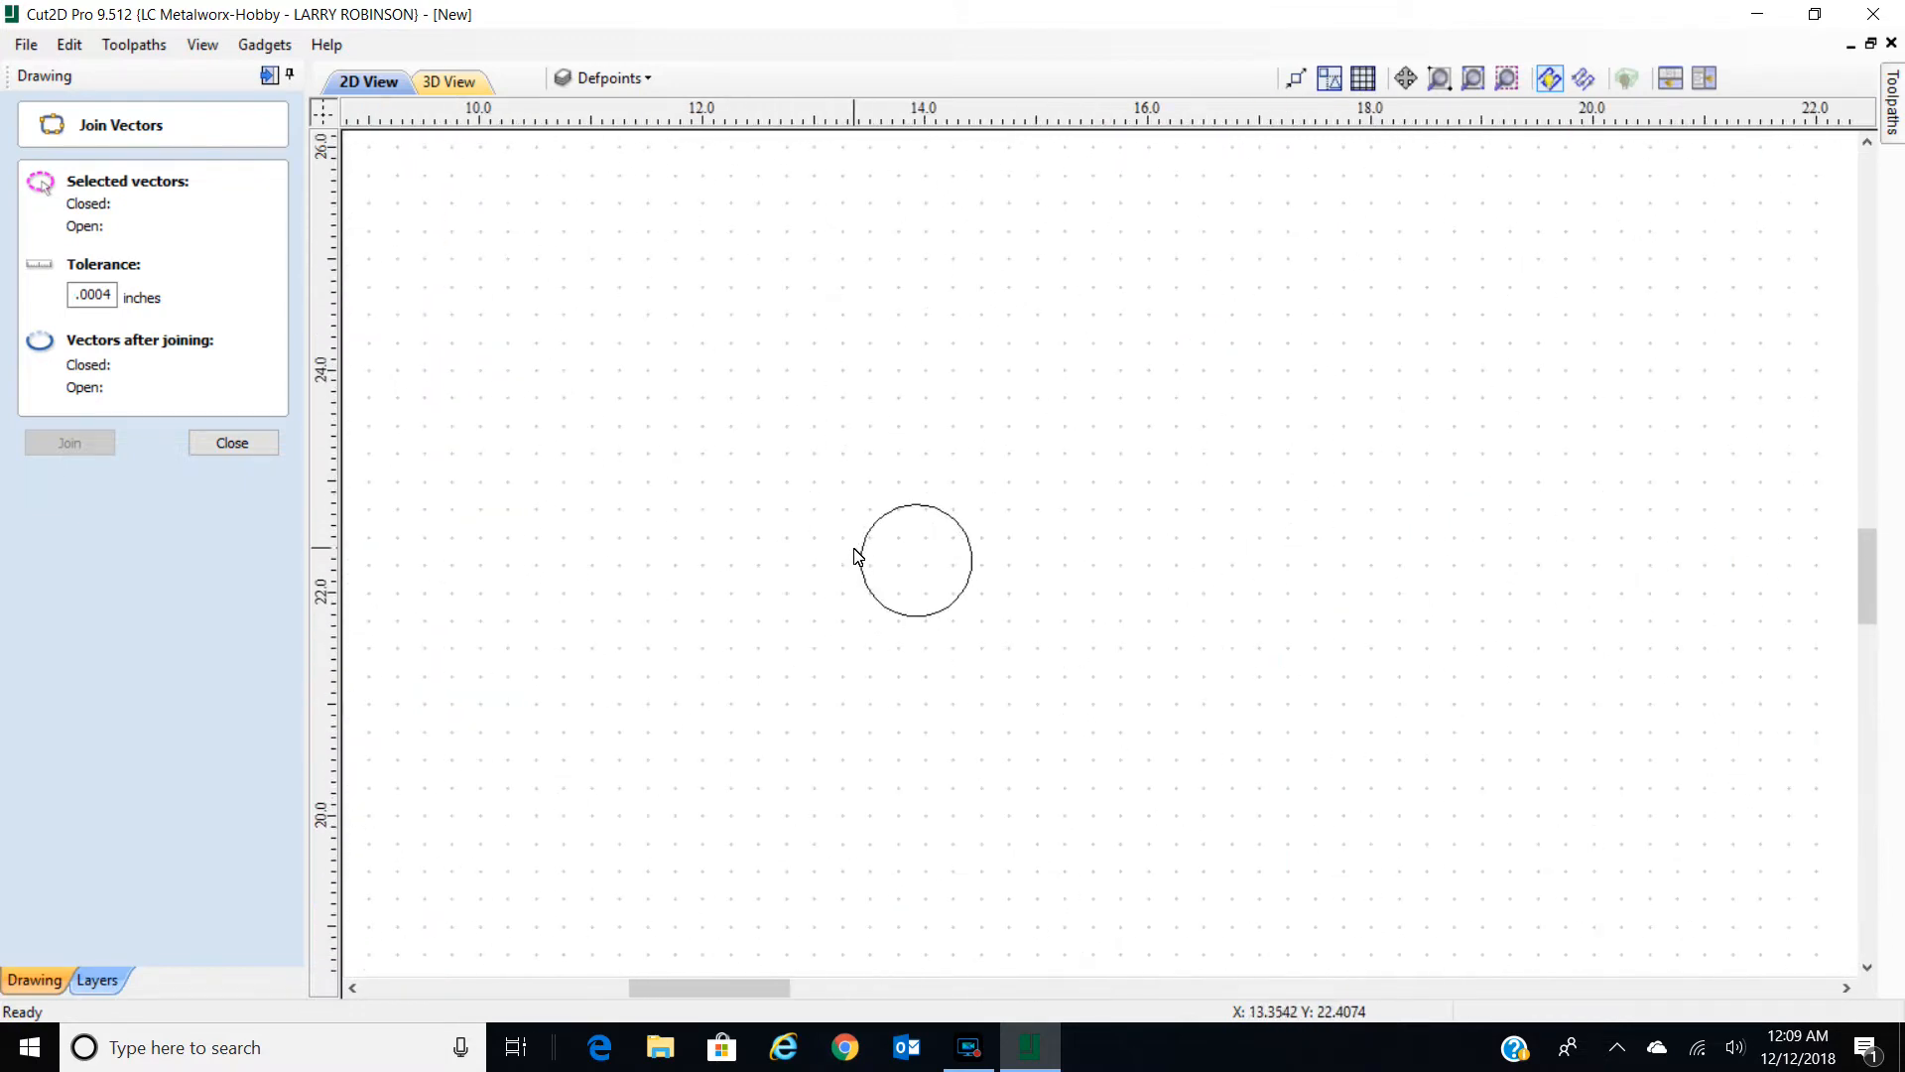
{"action": "left_click", "coordinate": [873, 526]}
{"action": "left_click", "coordinate": [1218, 581]}
{"action": "scroll", "coordinate": [1221, 585], "scroll_direction": "down", "scroll_amount": 4}
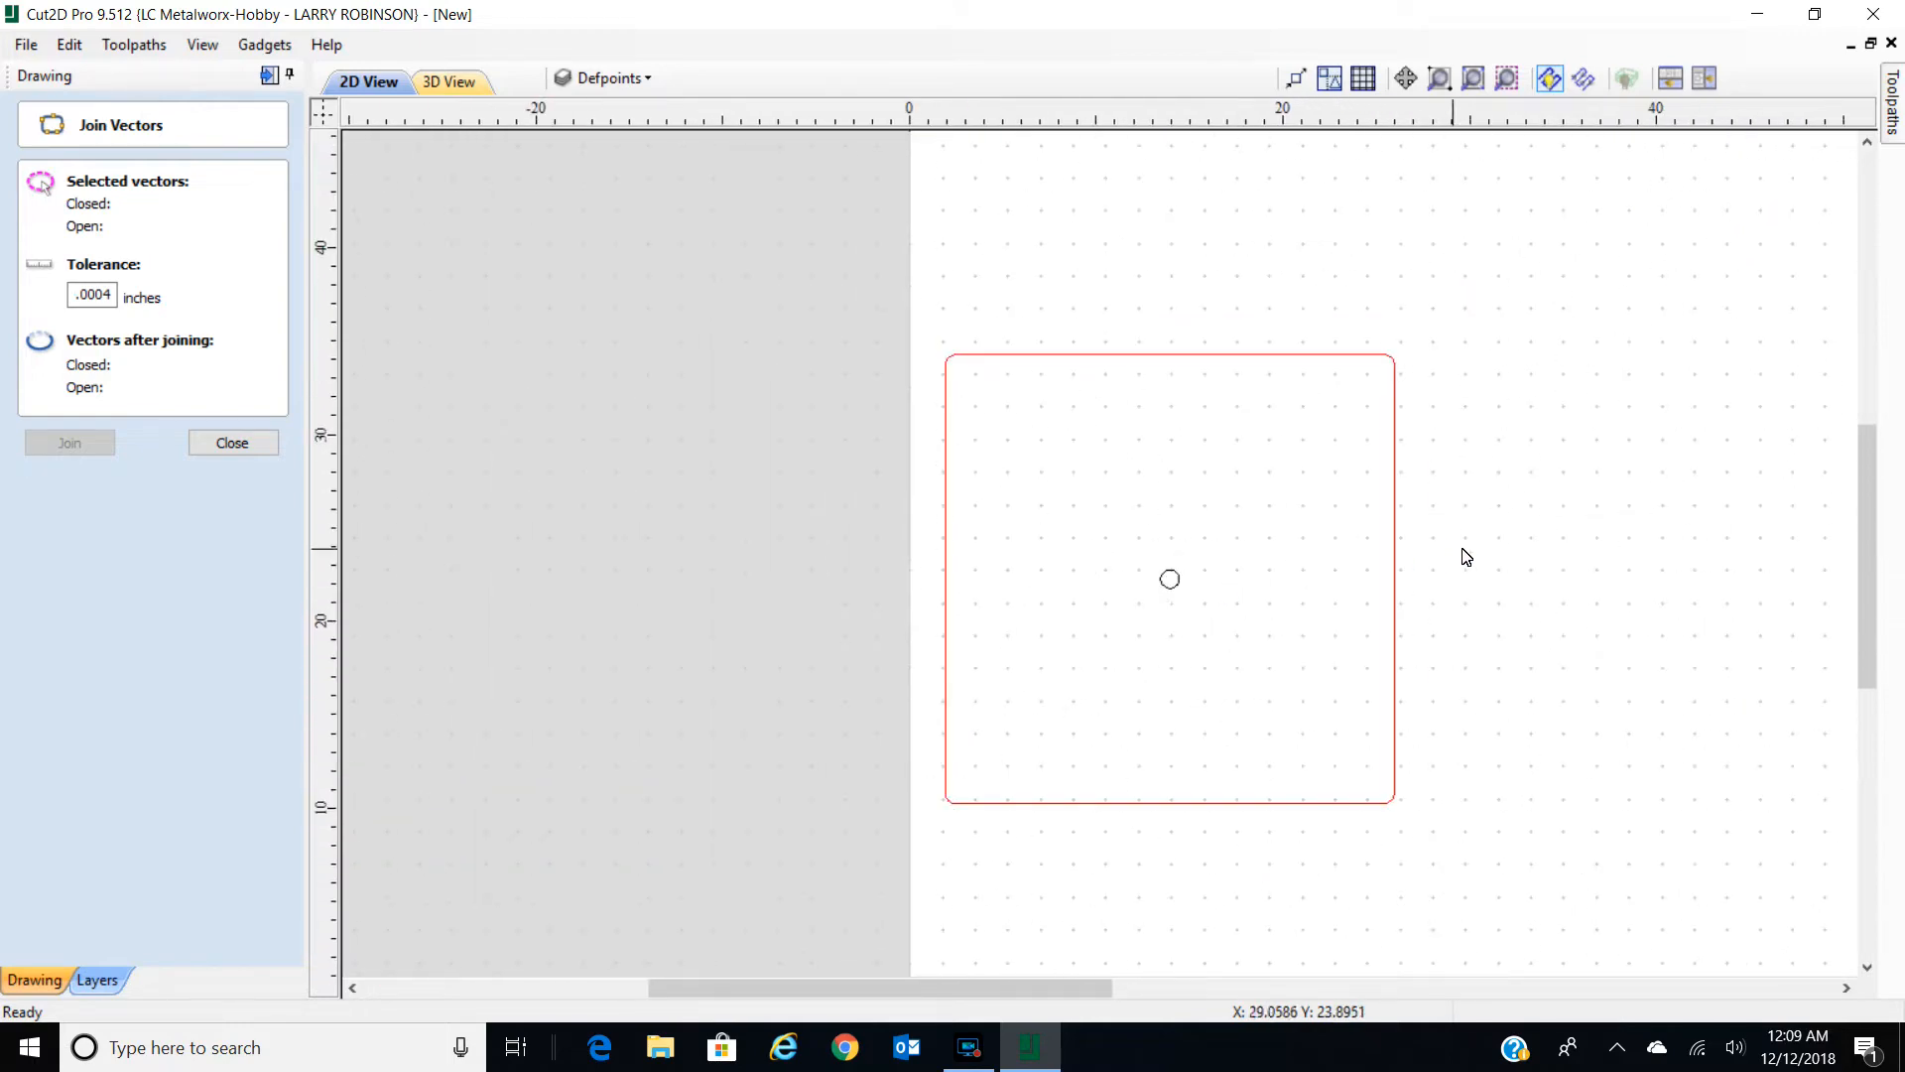
{"action": "middle_click_drag", "start_coordinate": [1536, 570], "coordinate": [1193, 539]}
{"action": "scroll", "coordinate": [1192, 540], "scroll_direction": "down", "scroll_amount": 1}
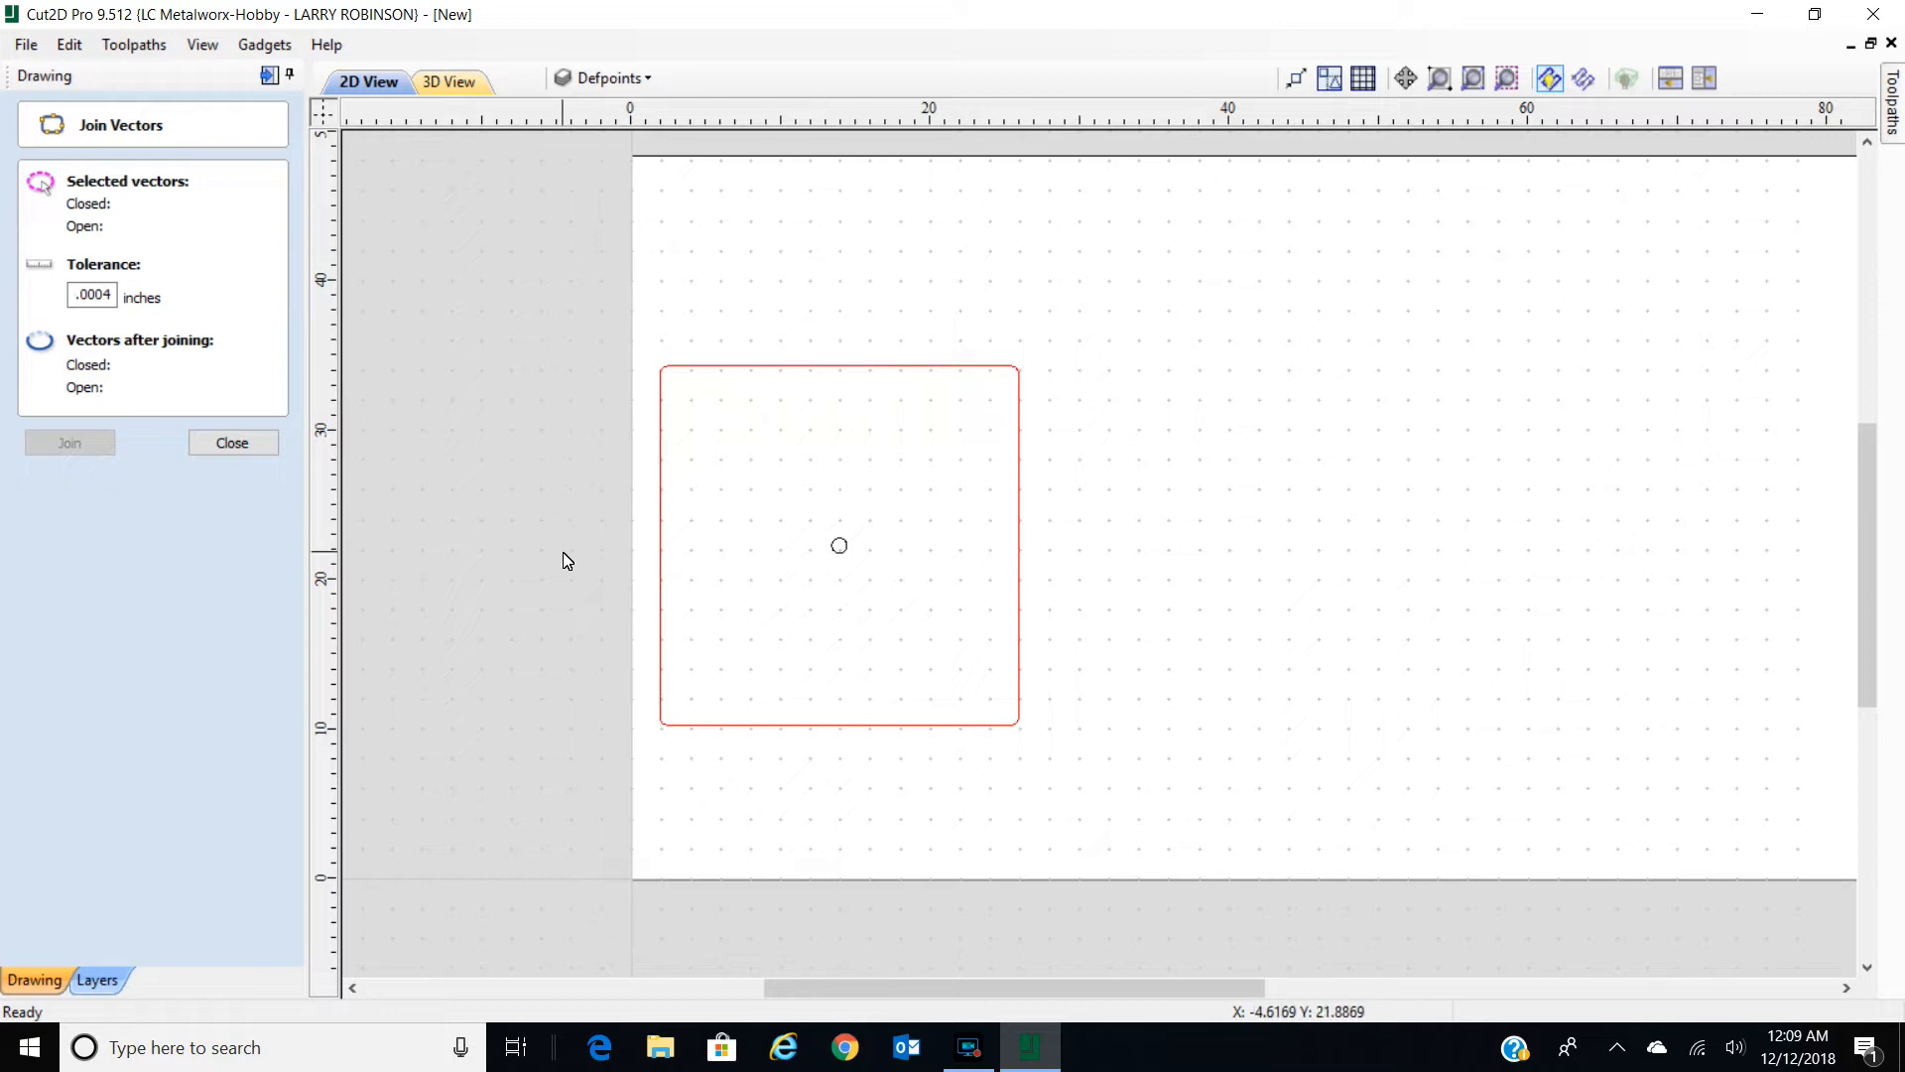
Validate the plate outline and centre hole for zero-length spans, overlaps and intersections.
{"action": "left_click", "coordinate": [224, 446]}
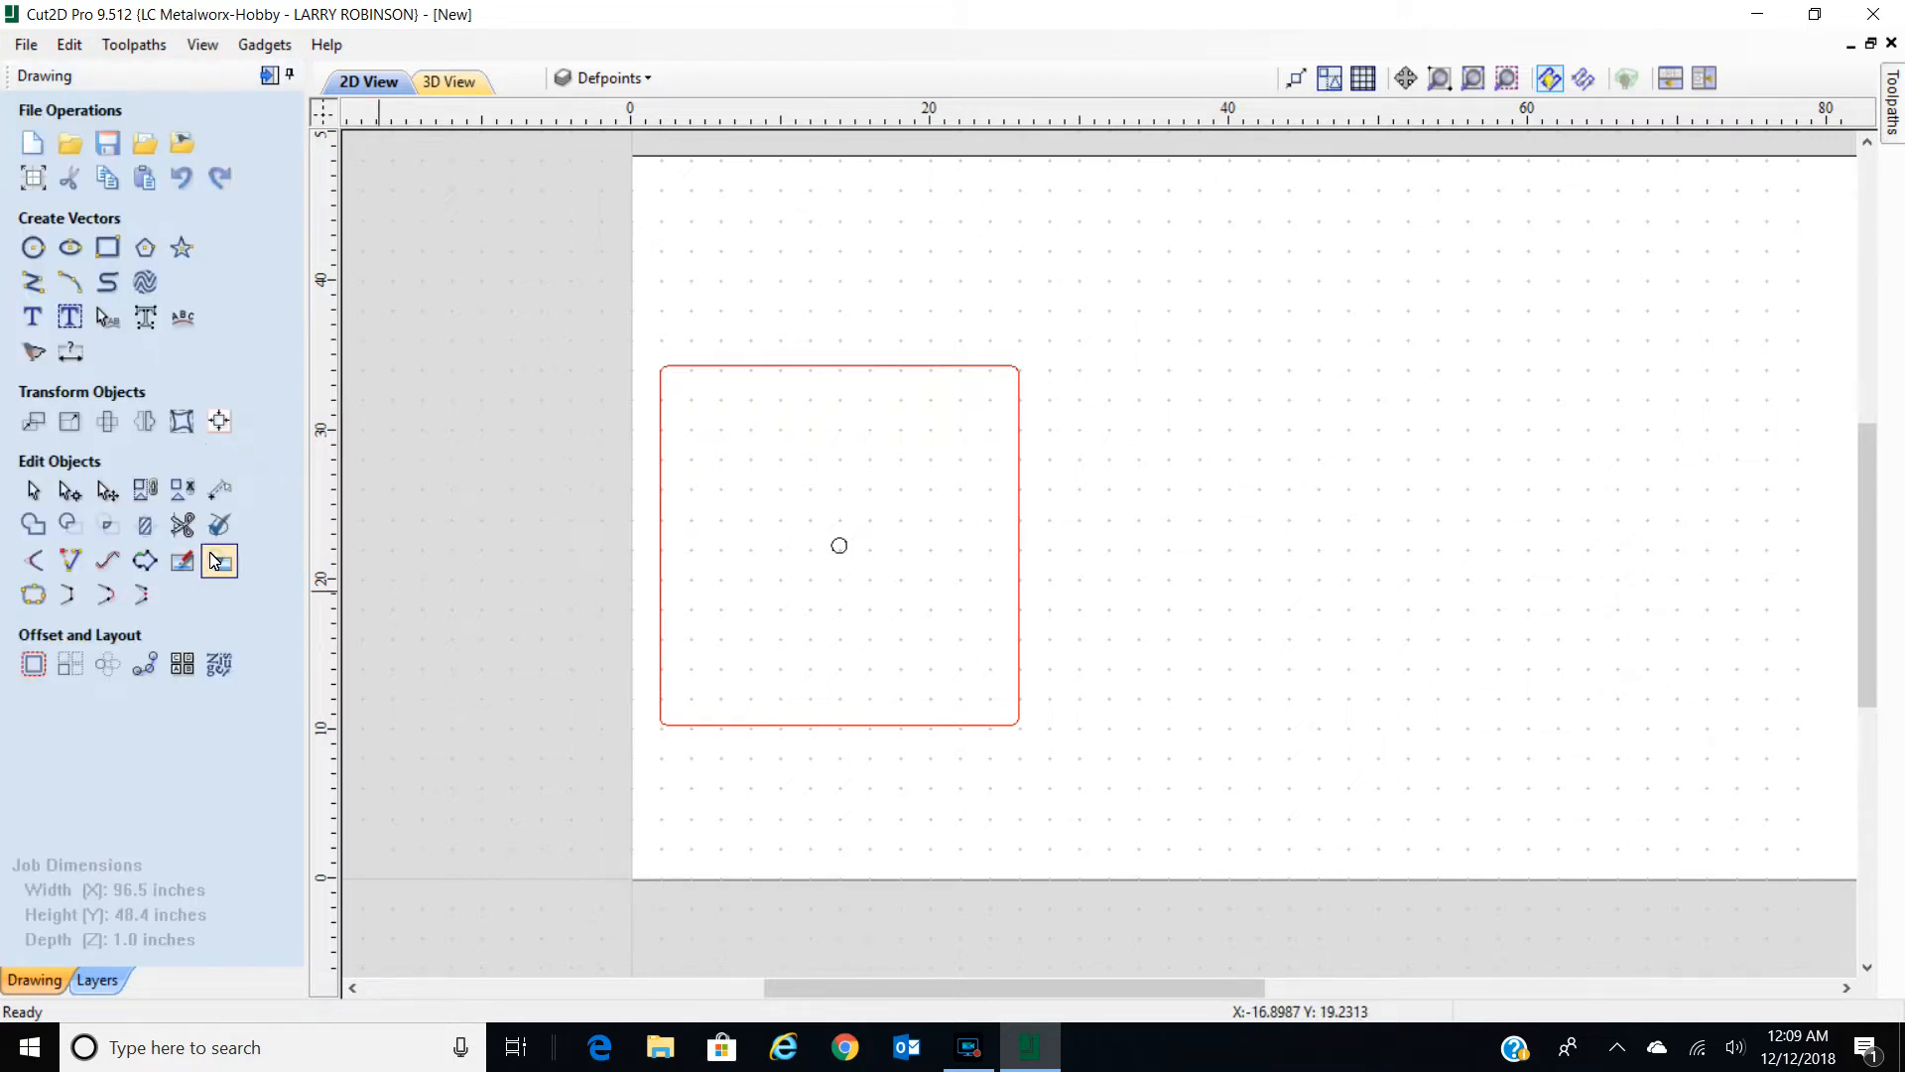
{"action": "left_click_drag", "start_coordinate": [526, 734], "coordinate": [536, 808]}
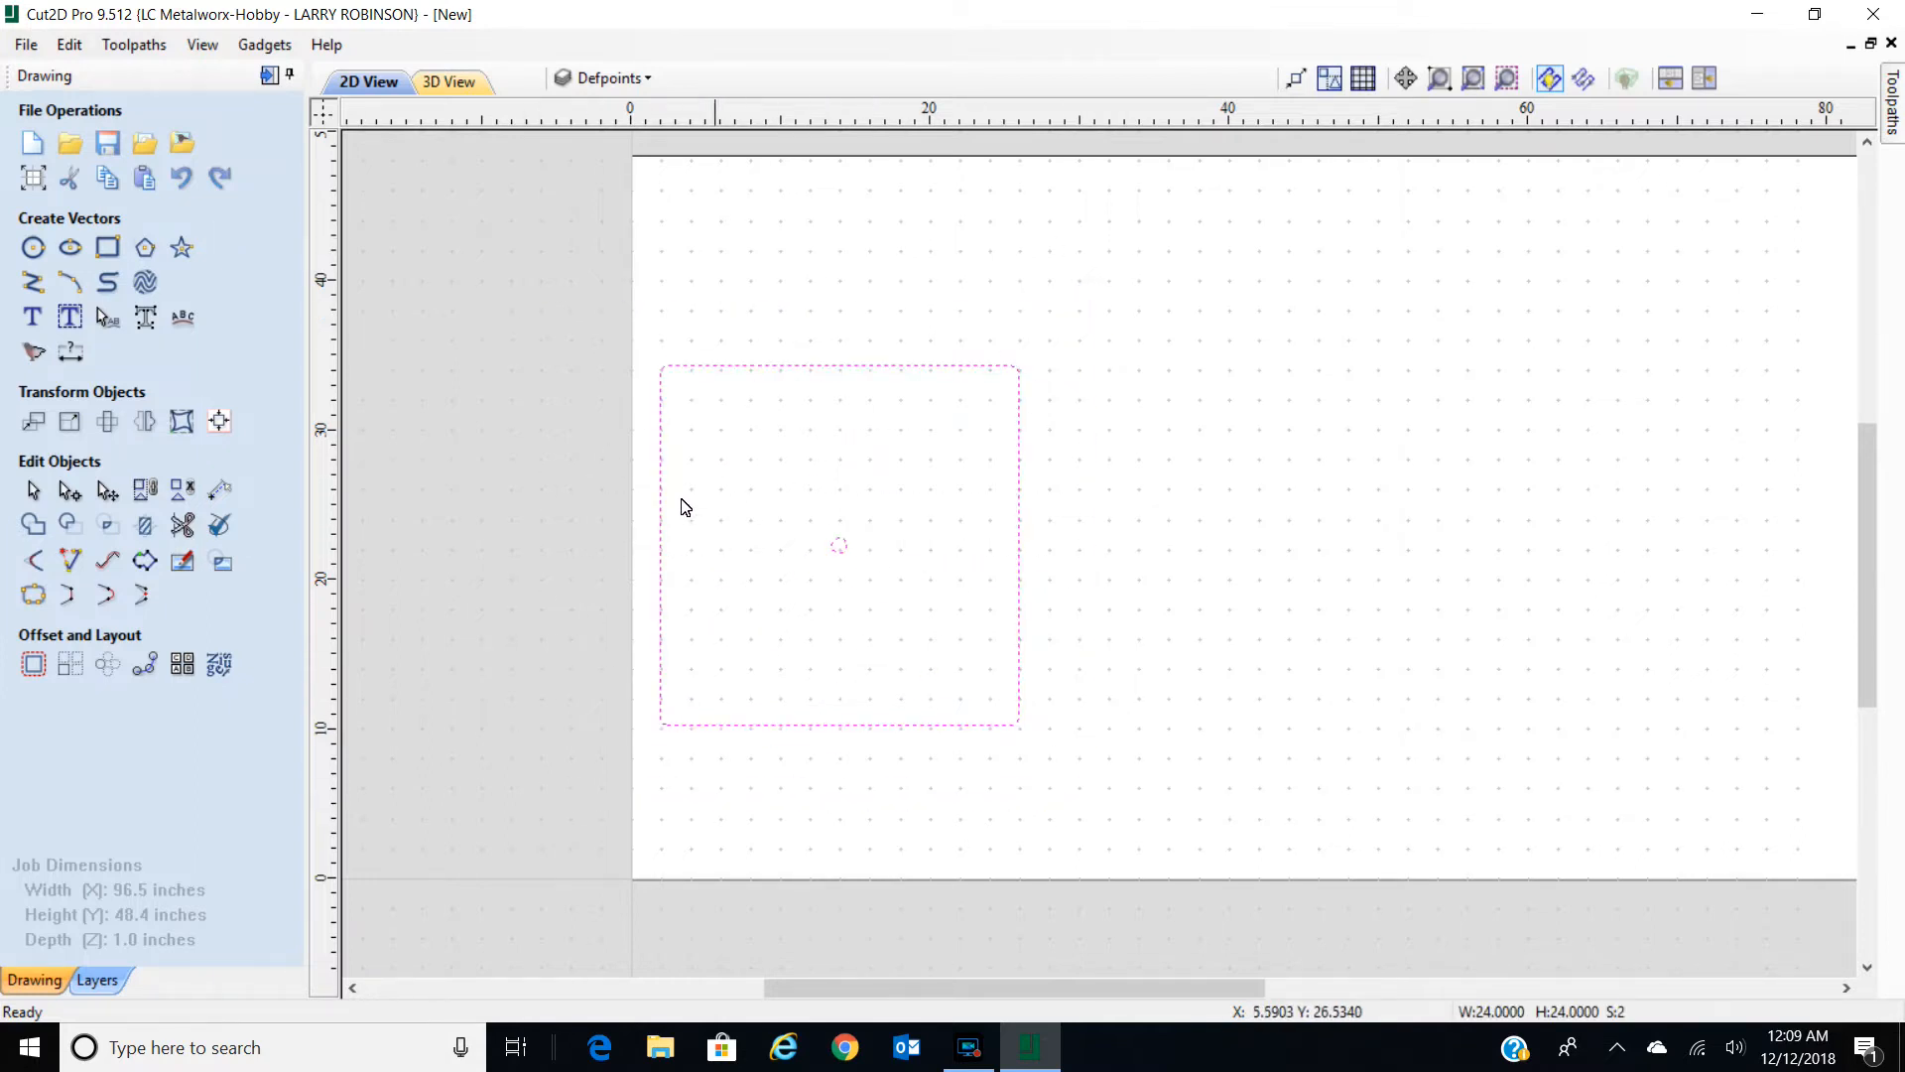
{"action": "left_click", "coordinate": [220, 526]}
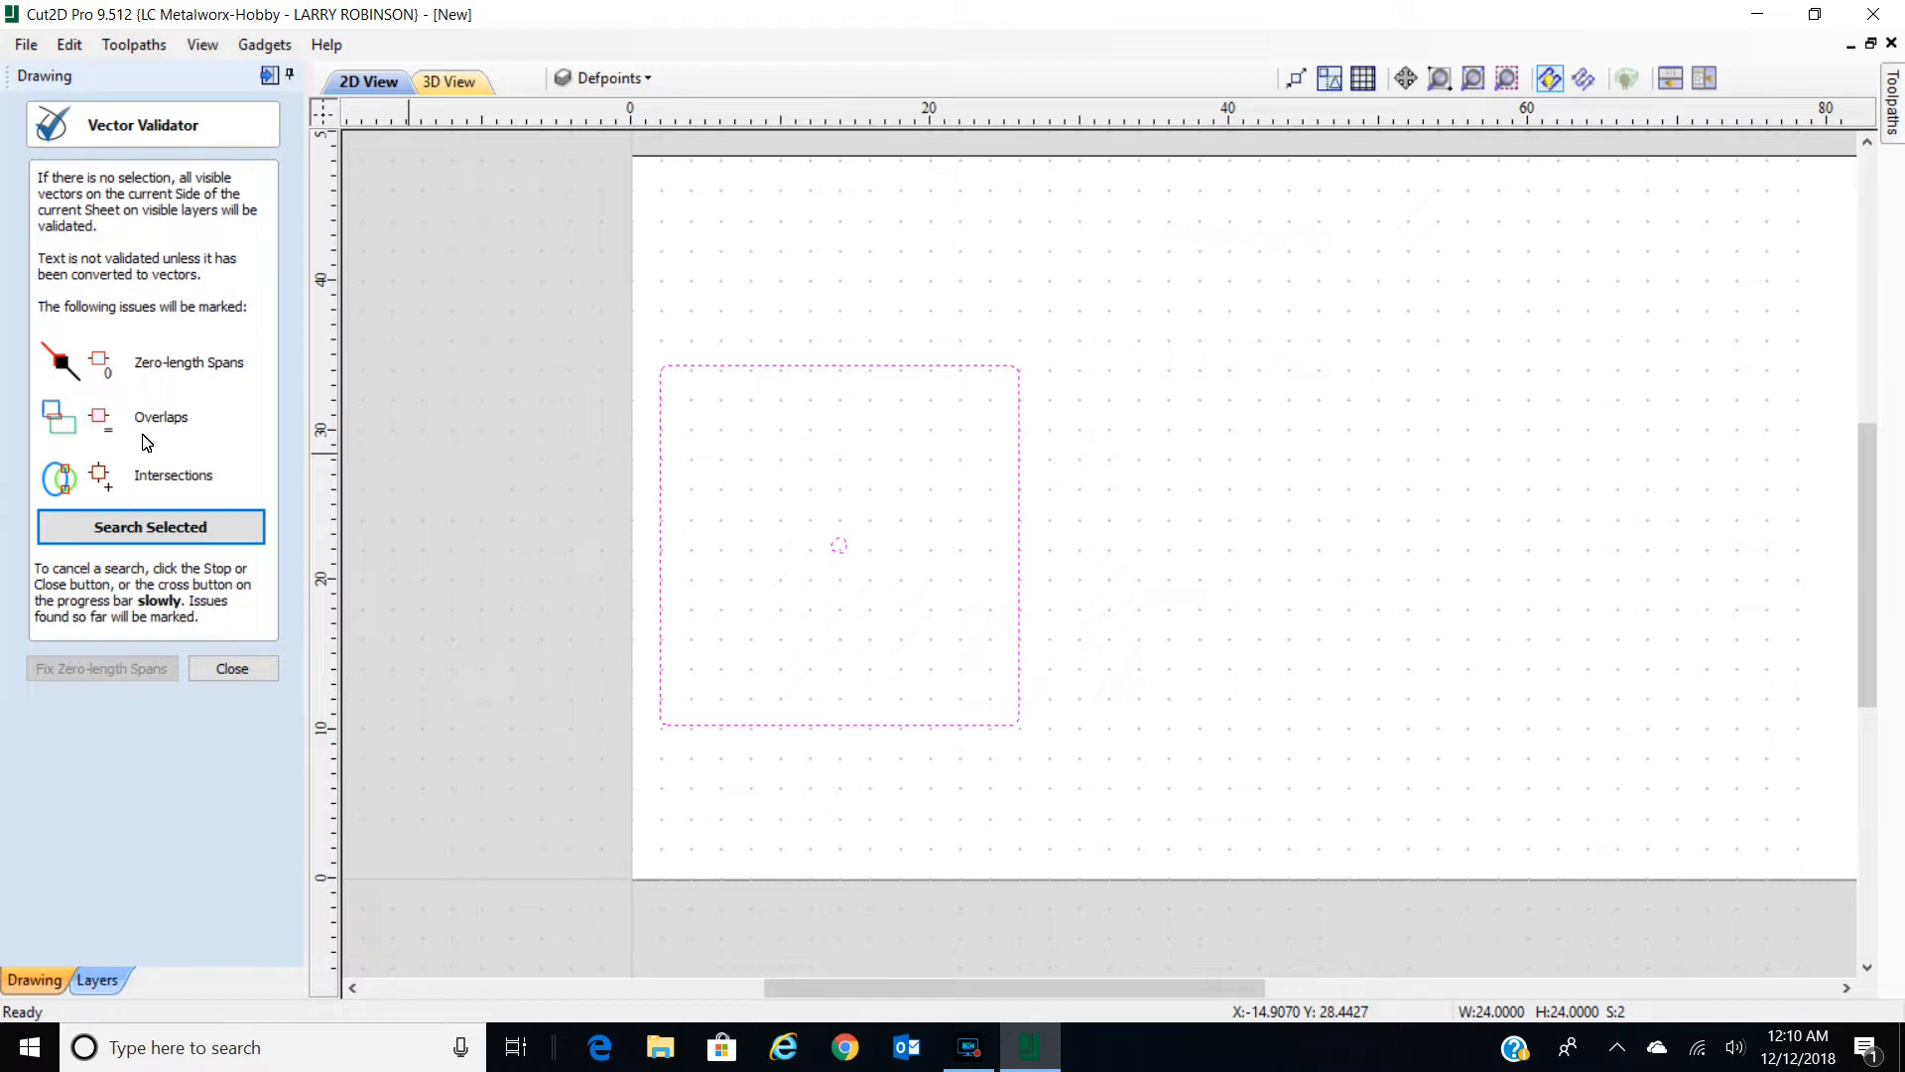
{"action": "left_click", "coordinate": [136, 532]}
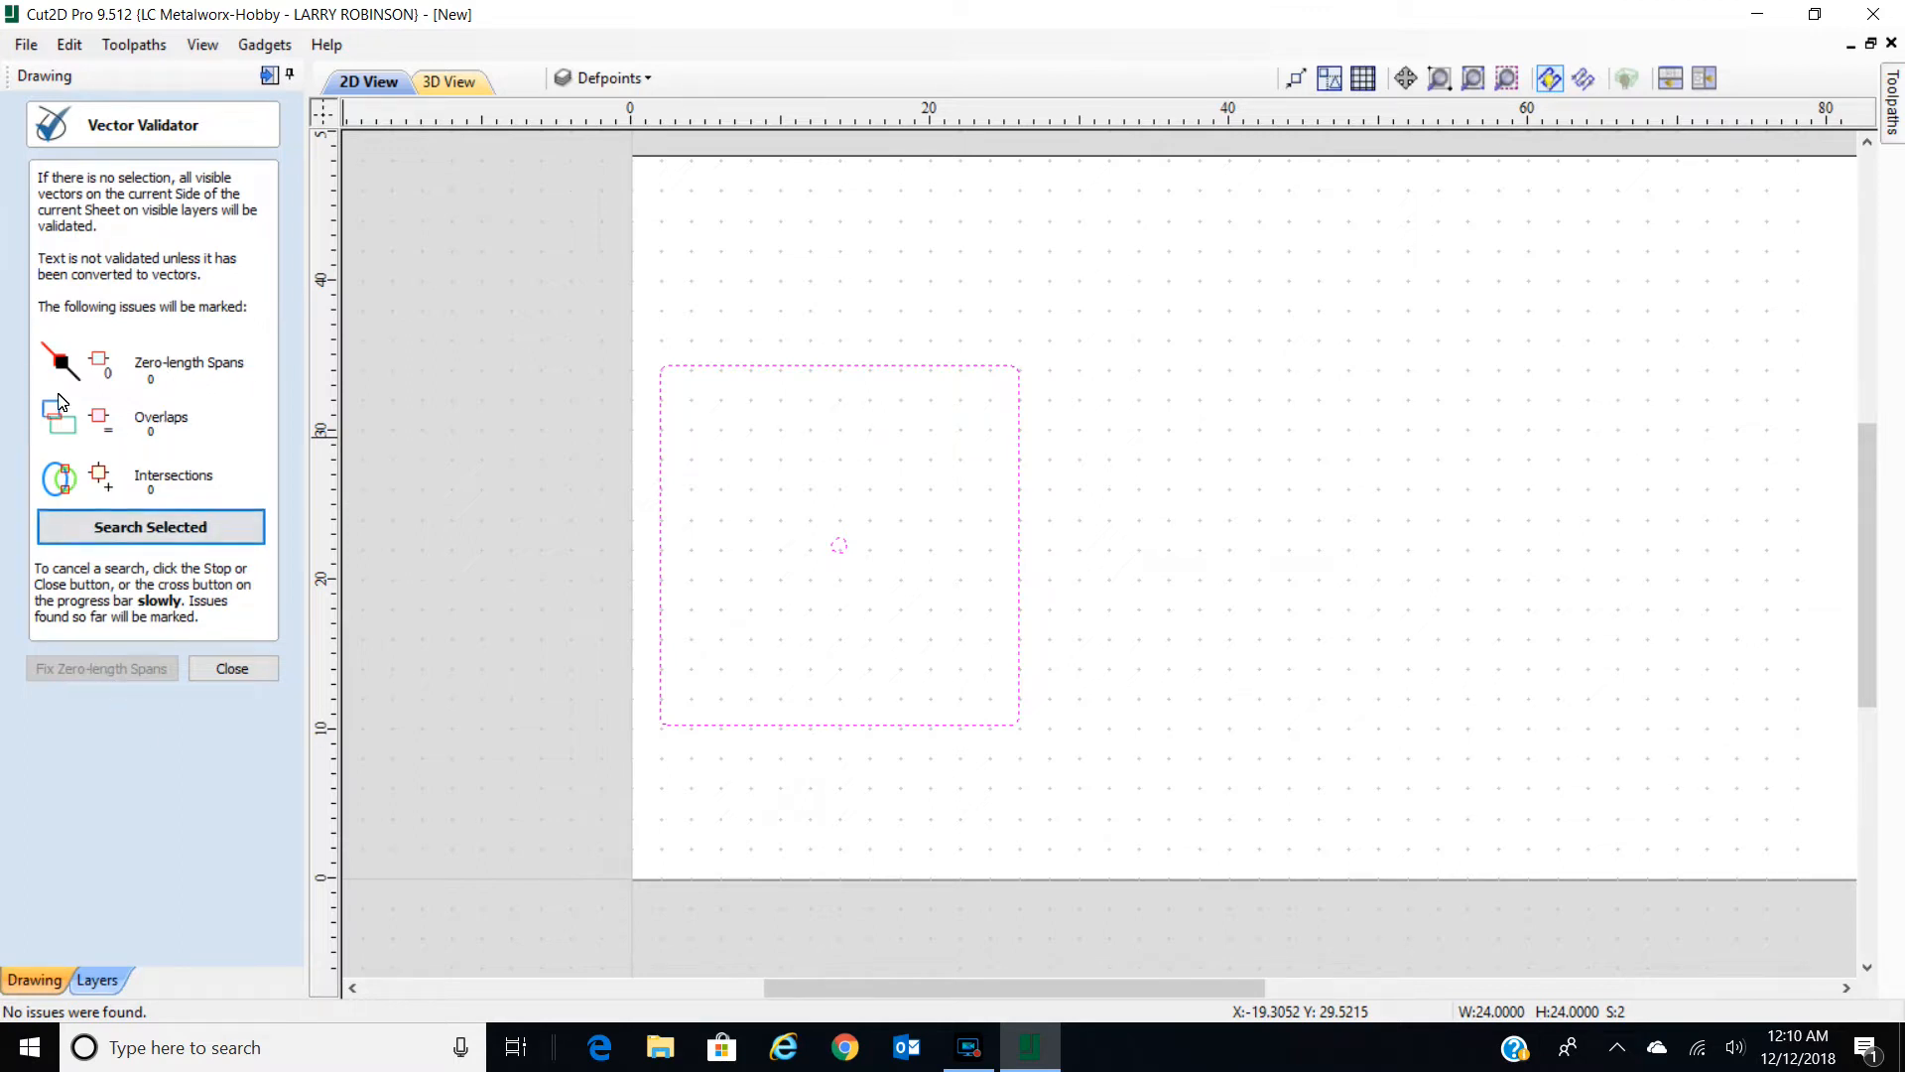
{"action": "left_click", "coordinate": [257, 670]}
{"action": "left_click", "coordinate": [1132, 412]}
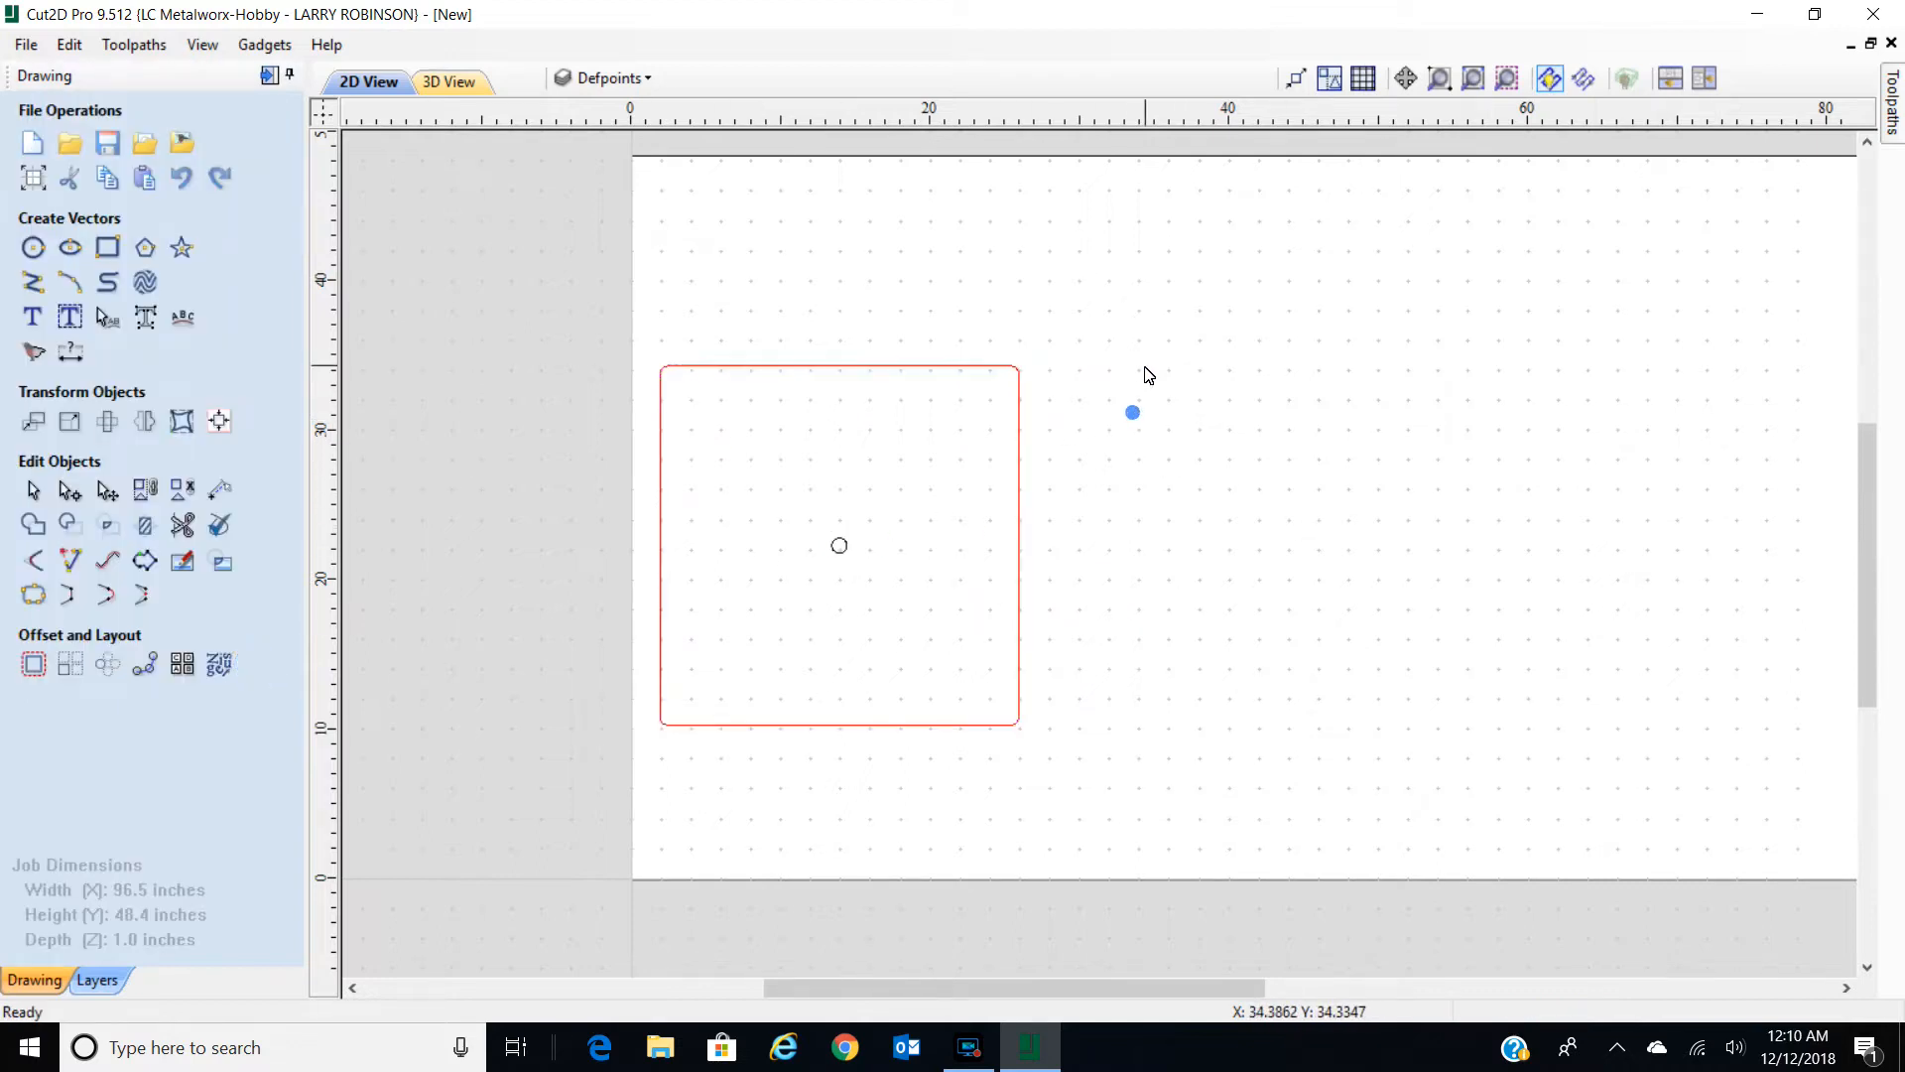
Move the plate outline together with its centre hole off the material sheet, beyond its X0 edge.
{"action": "mouse_move", "coordinate": [1079, 336]}
{"action": "left_mouse_down"}
{"action": "mouse_move", "coordinate": [772, 383]}
{"action": "mouse_move", "coordinate": [898, 387]}
{"action": "left_mouse_up"}
{"action": "scroll", "coordinate": [872, 638], "scroll_direction": "down", "scroll_amount": 3}
{"action": "scroll", "coordinate": [798, 610], "scroll_direction": "down", "scroll_amount": 1}
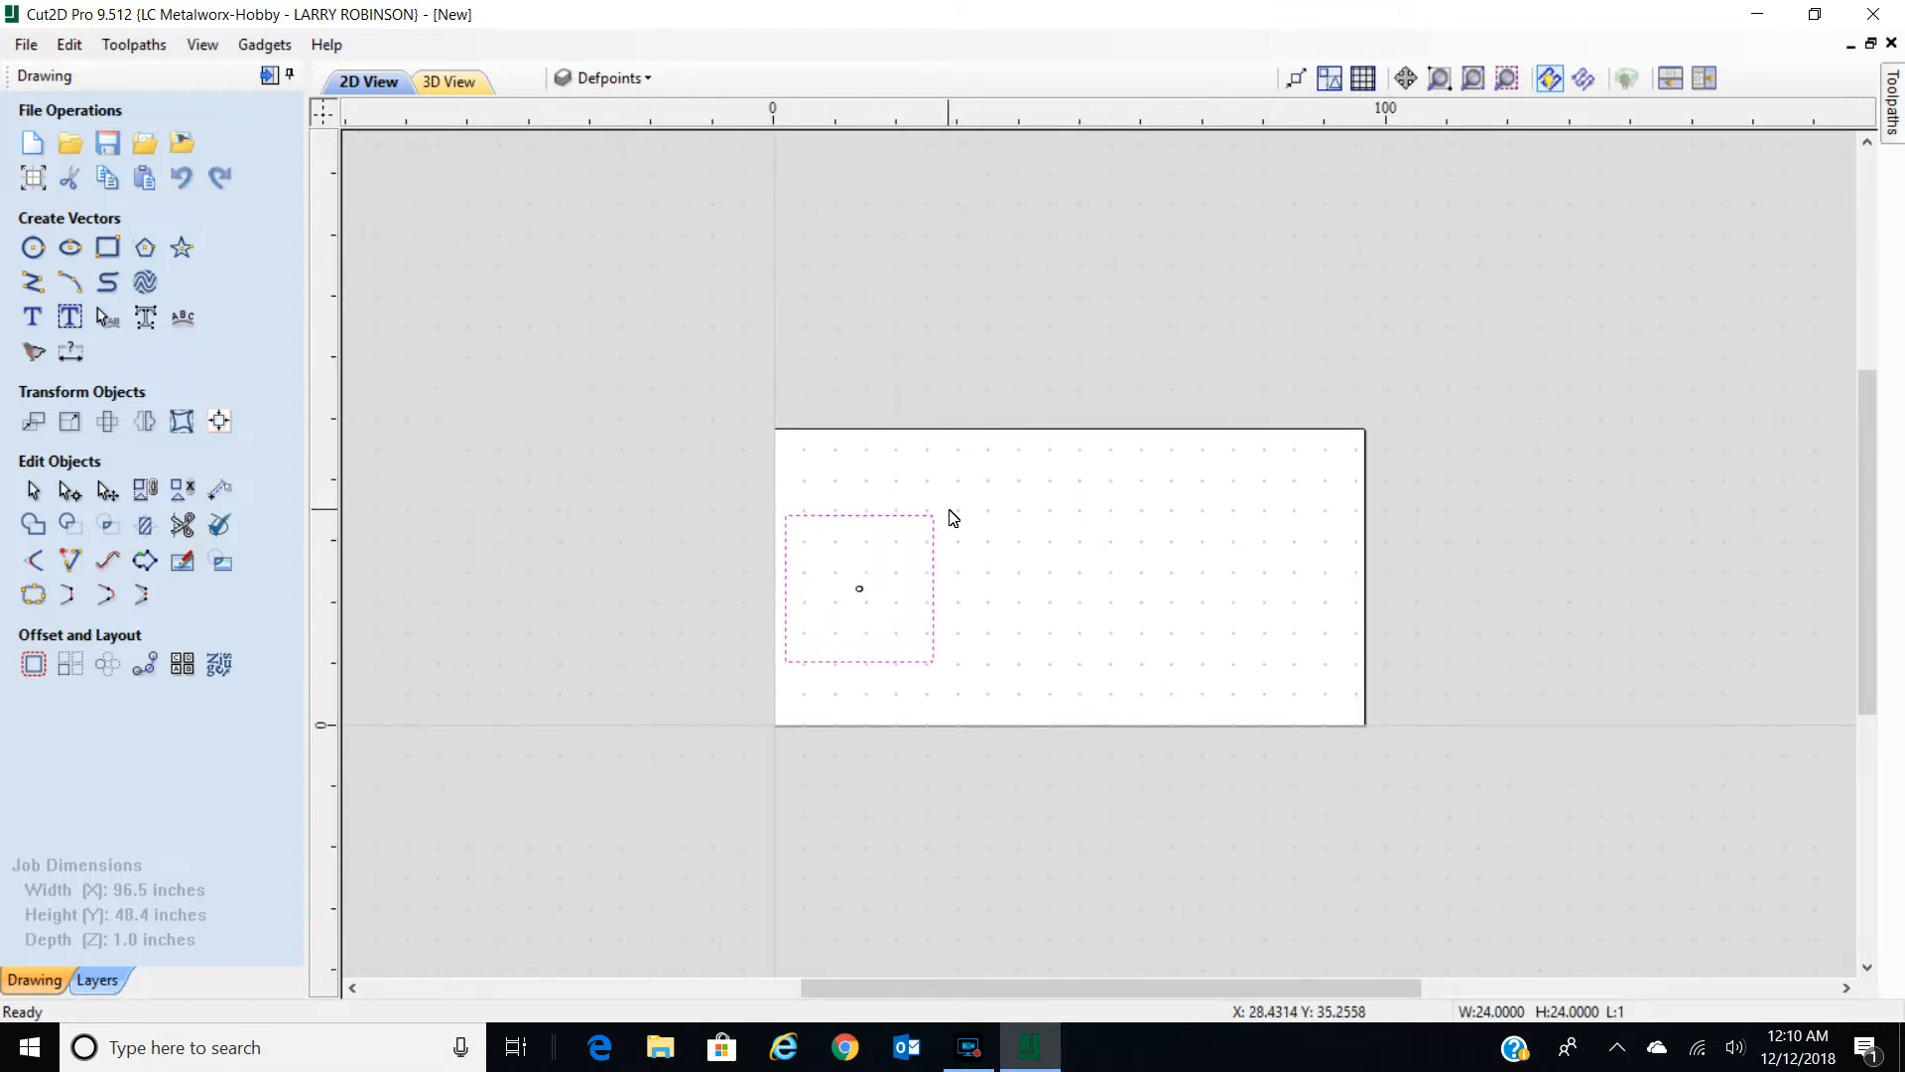
{"action": "left_click_drag", "start_coordinate": [951, 502], "coordinate": [744, 727]}
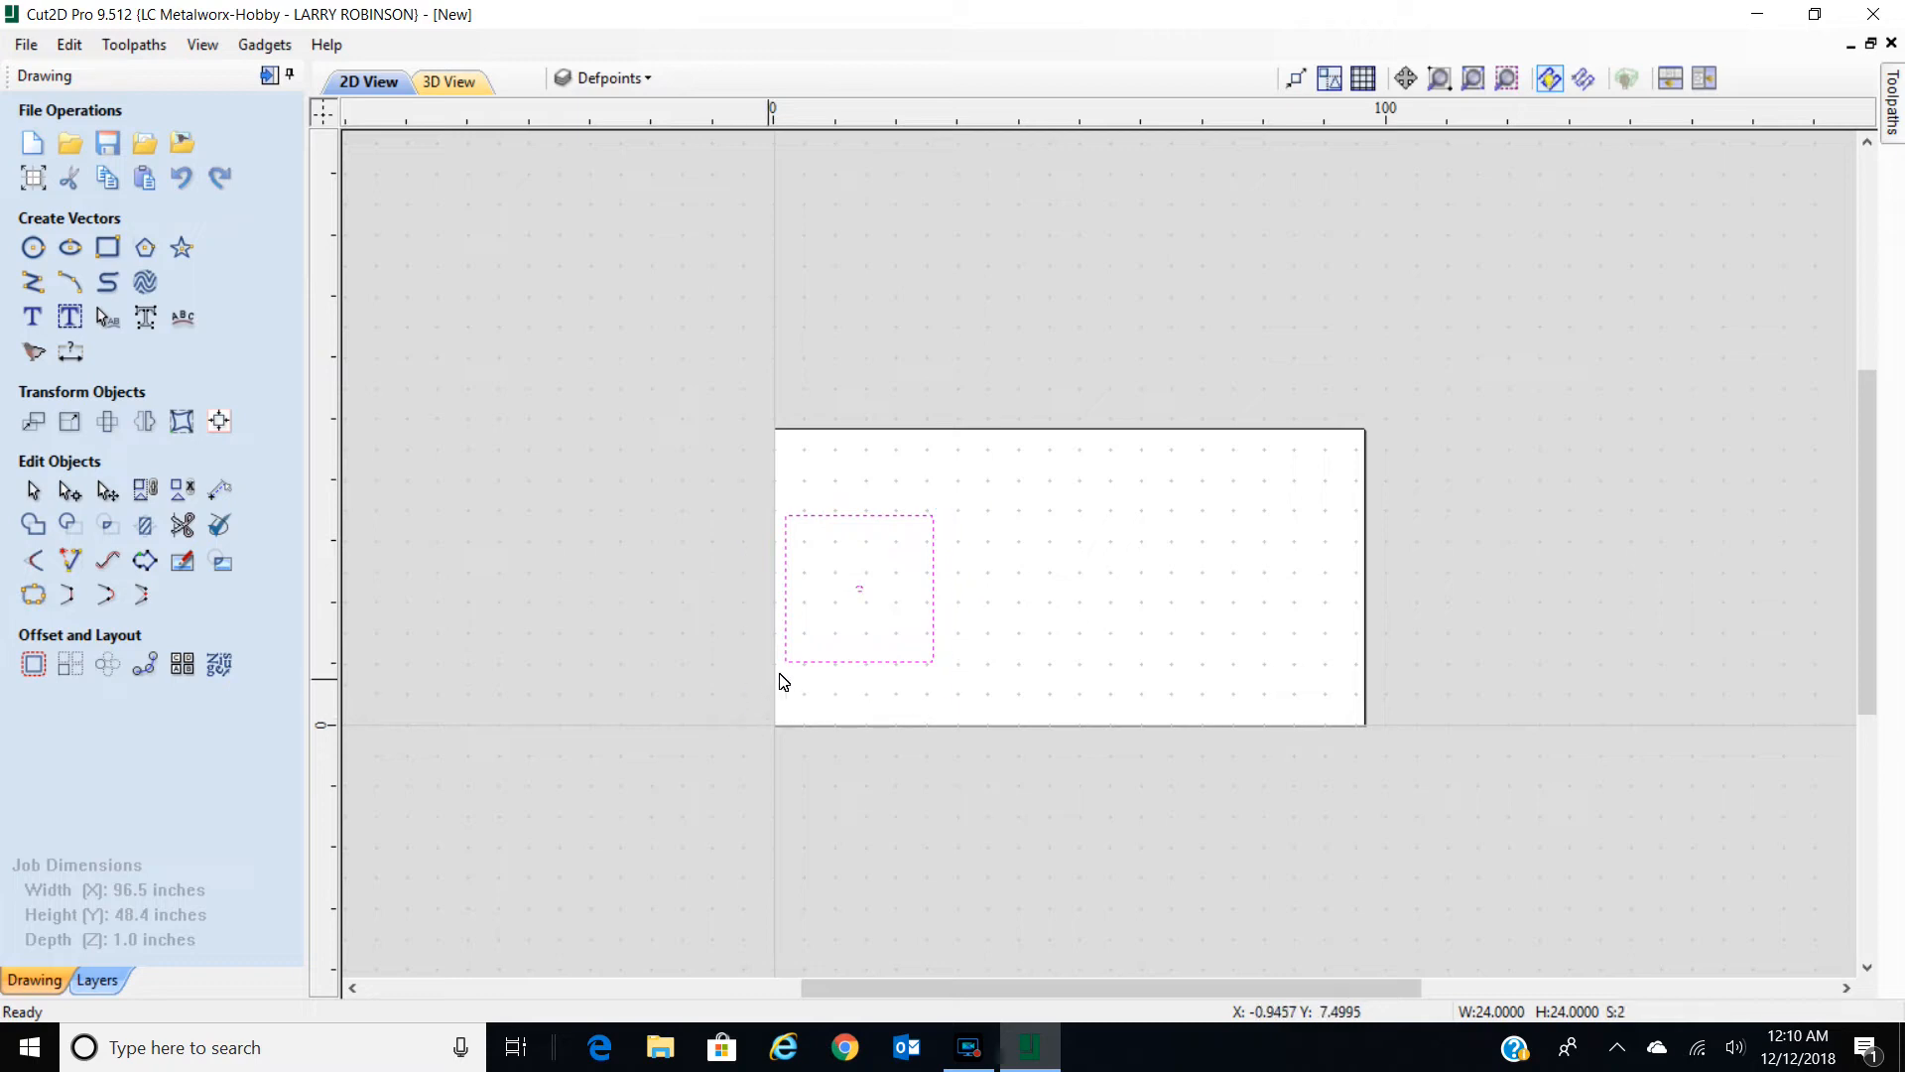
{"action": "left_click_drag", "start_coordinate": [780, 664], "coordinate": [593, 748]}
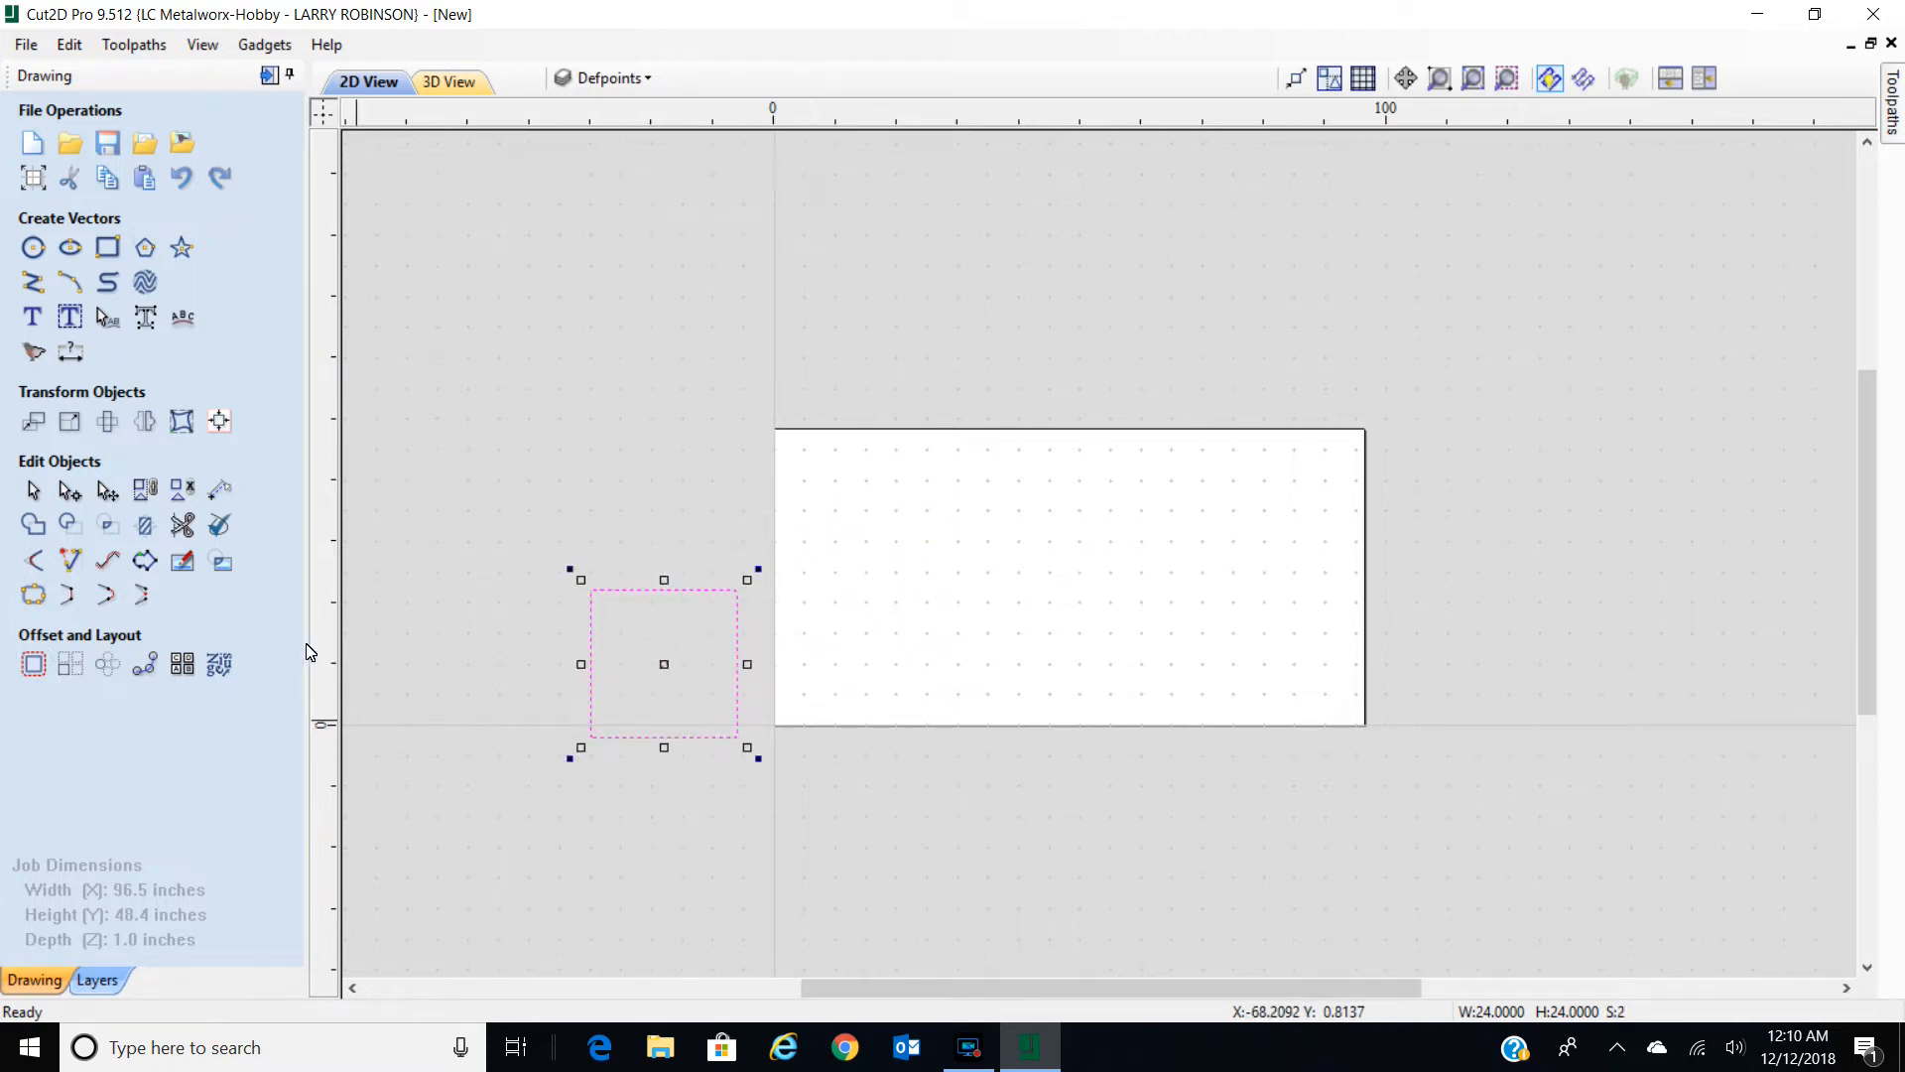
Set up Nest Parts for the plate with a rotation step angle of 90 degrees.
{"action": "left_click", "coordinate": [220, 675]}
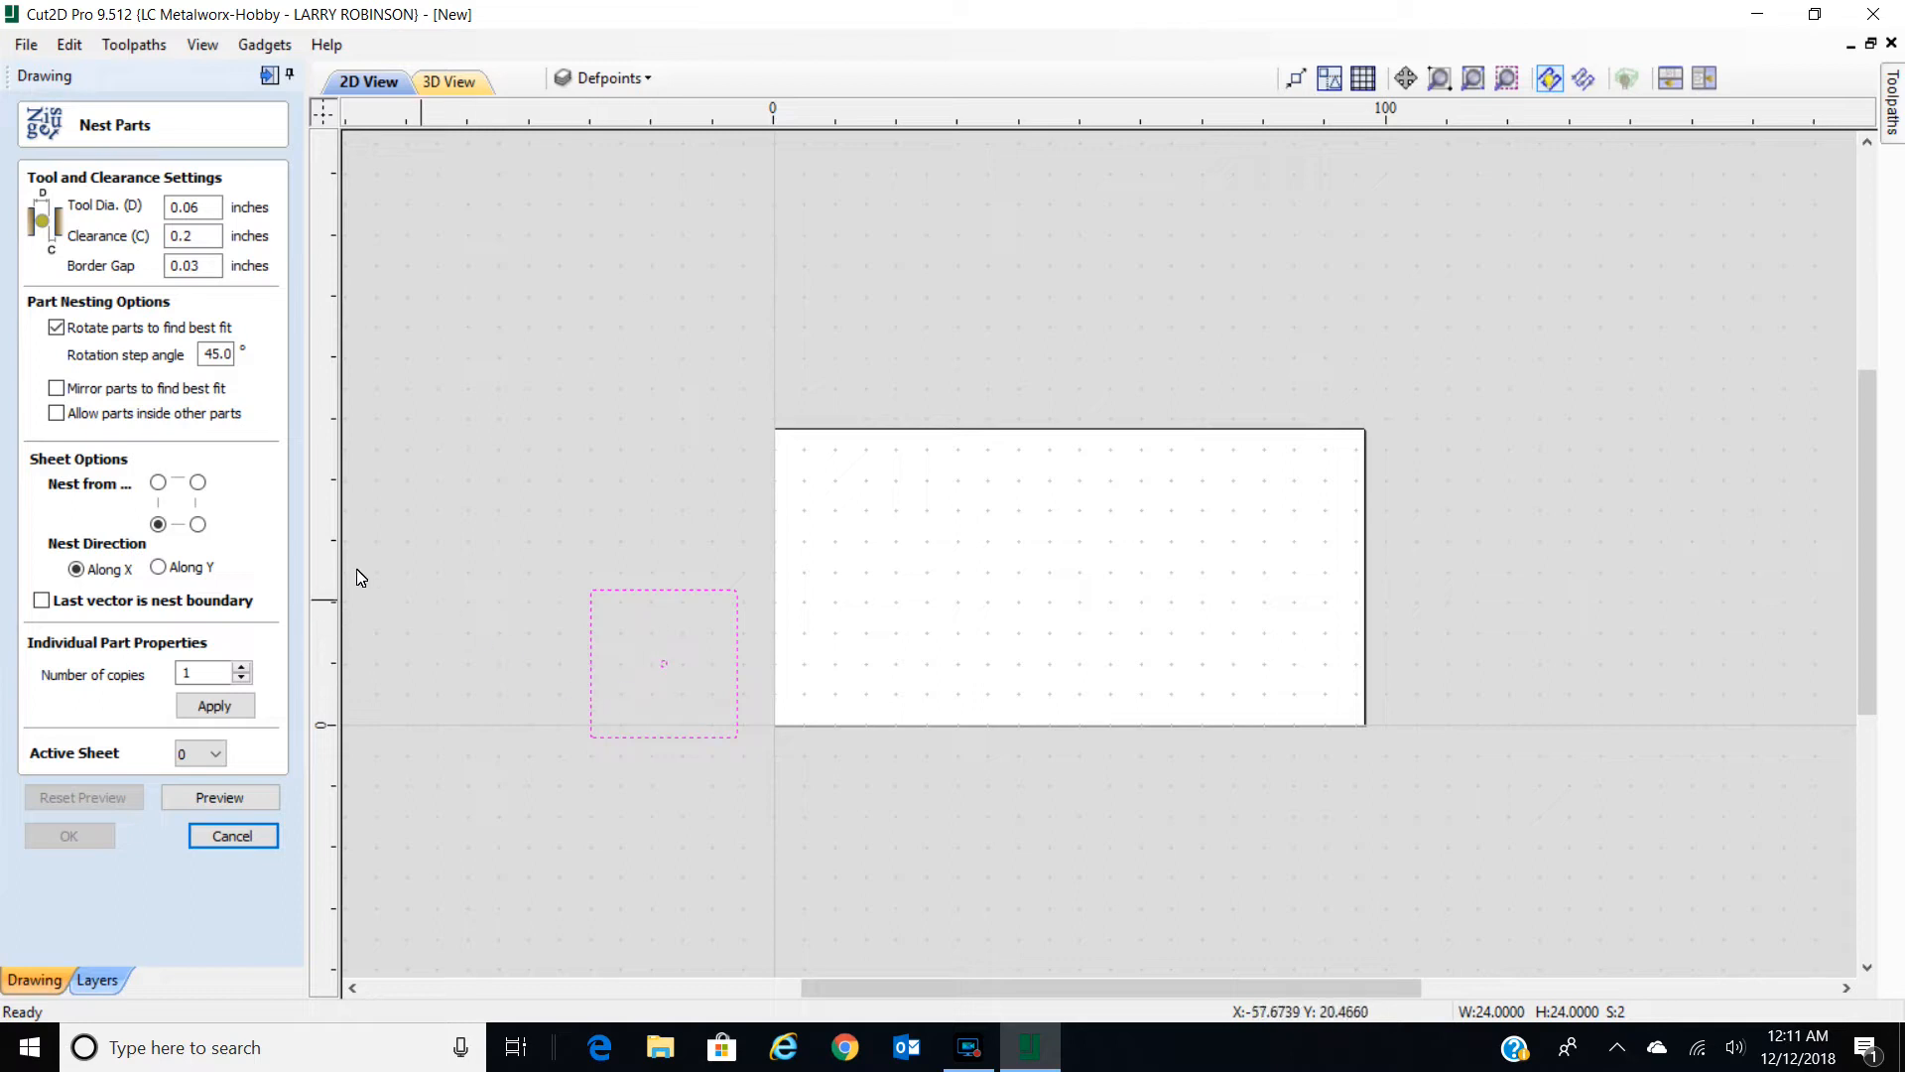
{"action": "left_click", "coordinate": [225, 355]}
{"action": "key", "text": "BackSpace"}
{"action": "key", "text": "BackSpace"}
{"action": "double_click", "coordinate": [218, 355]}
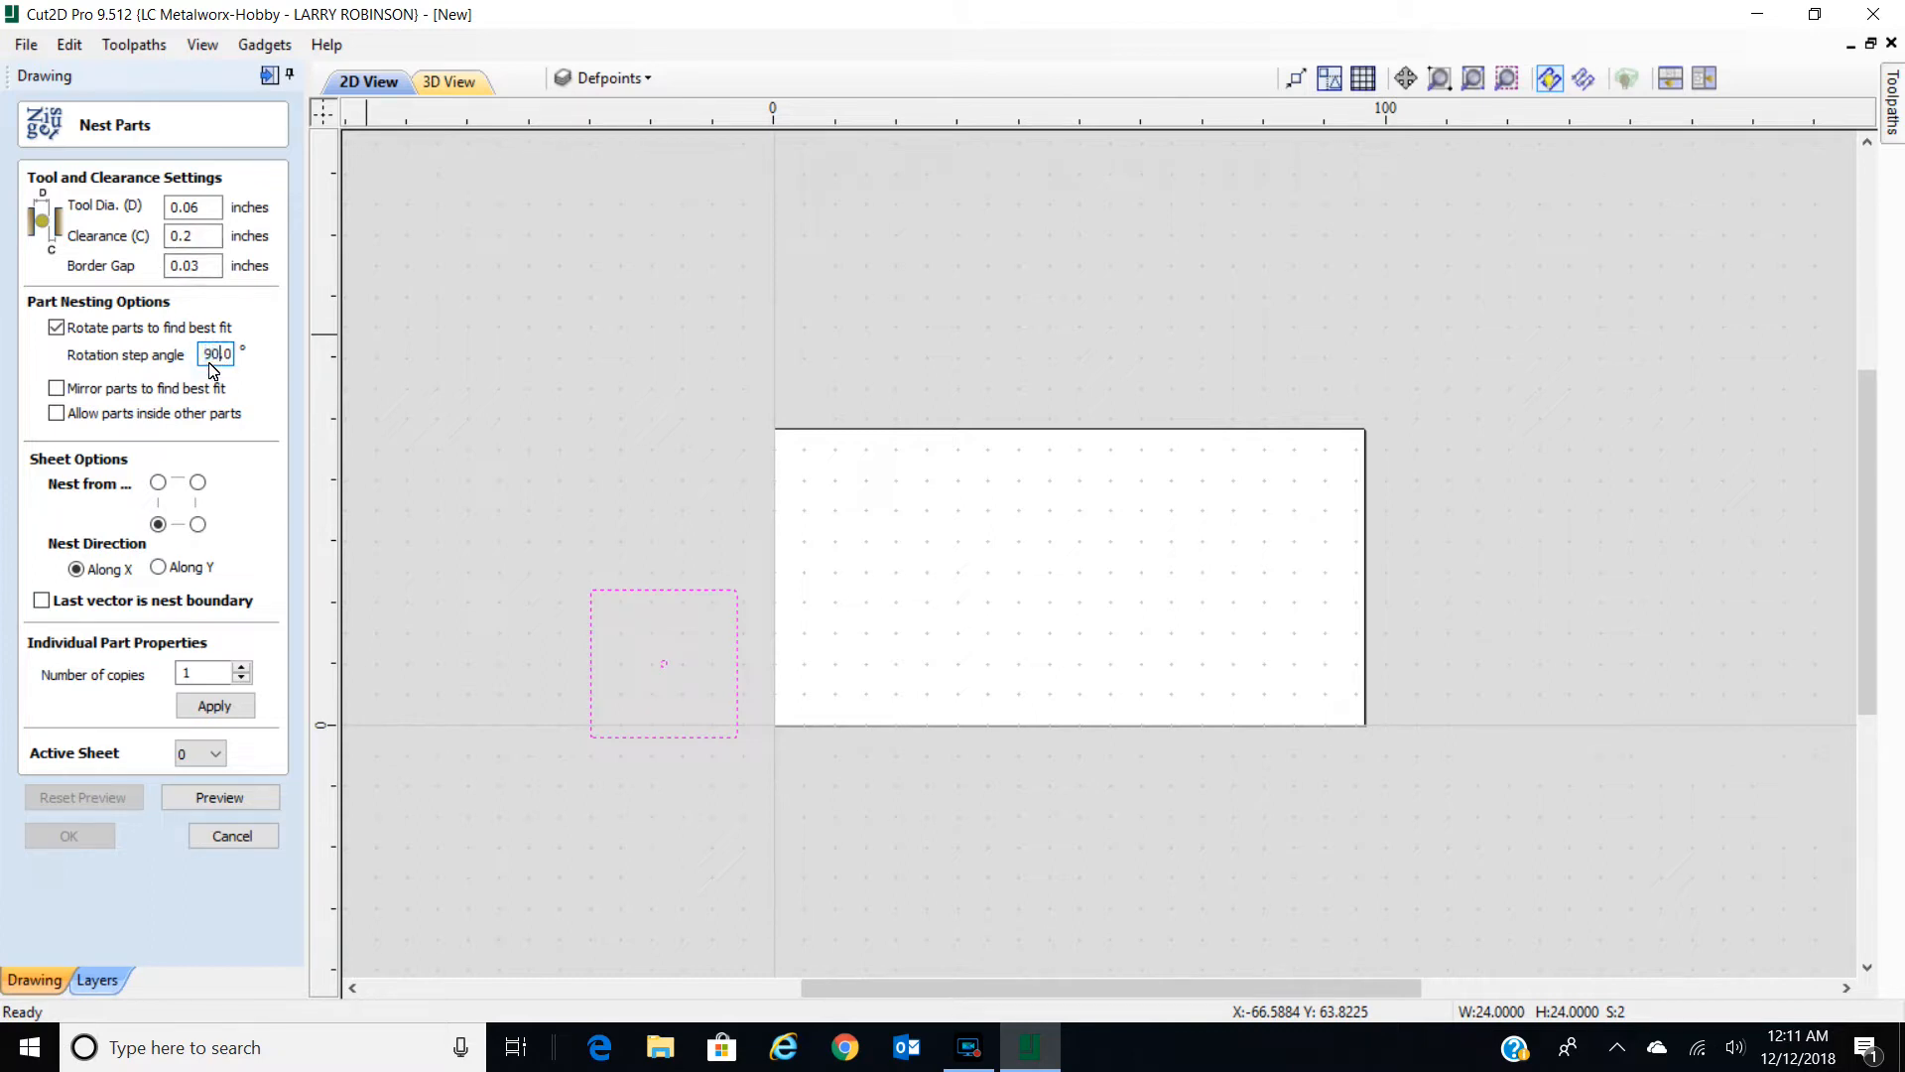
{"action": "type", "text": "90"}
Set the number of copies to 4 and apply it to the plate being nested.
{"action": "left_click", "coordinate": [244, 668]}
{"action": "left_click", "coordinate": [244, 667]}
{"action": "left_click", "coordinate": [244, 668]}
{"action": "left_click", "coordinate": [244, 668]}
{"action": "left_click", "coordinate": [244, 668]}
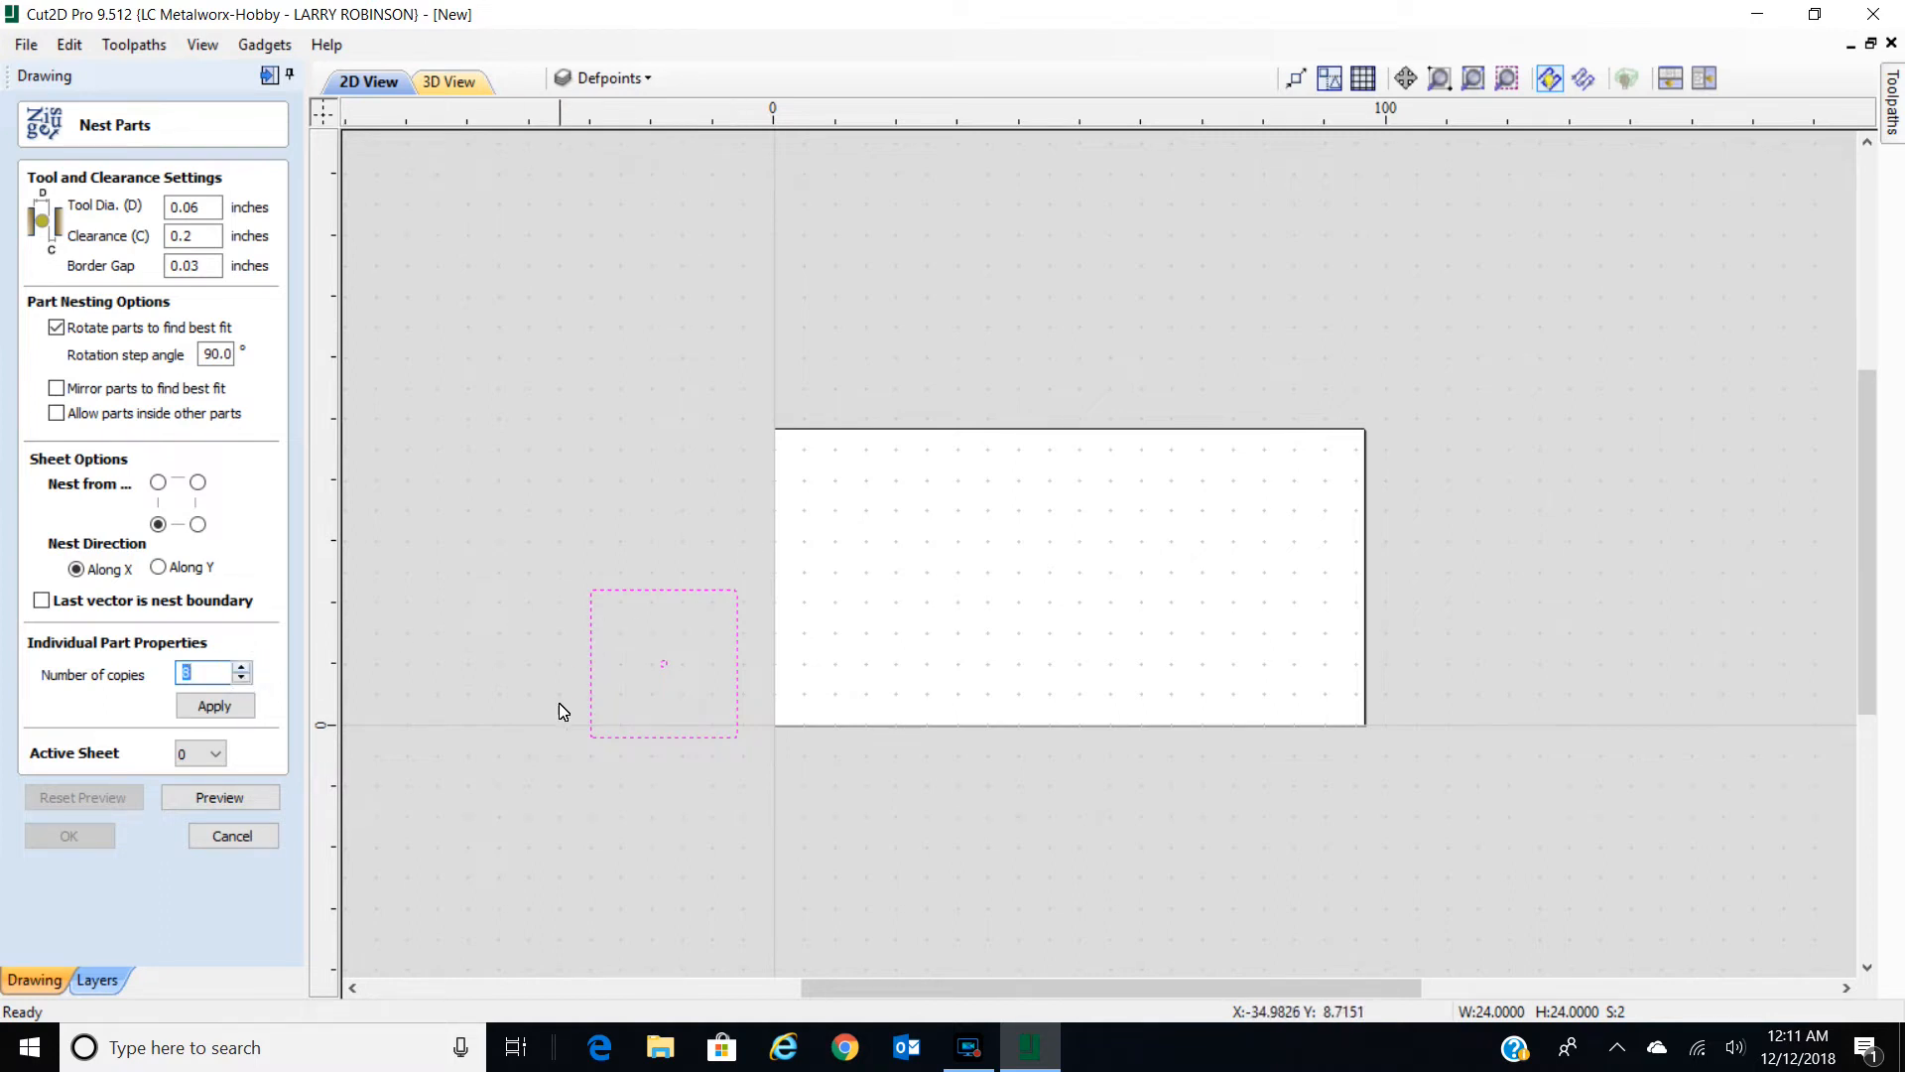
{"action": "left_click", "coordinate": [242, 678]}
{"action": "left_click", "coordinate": [242, 678]}
{"action": "left_click", "coordinate": [242, 679]}
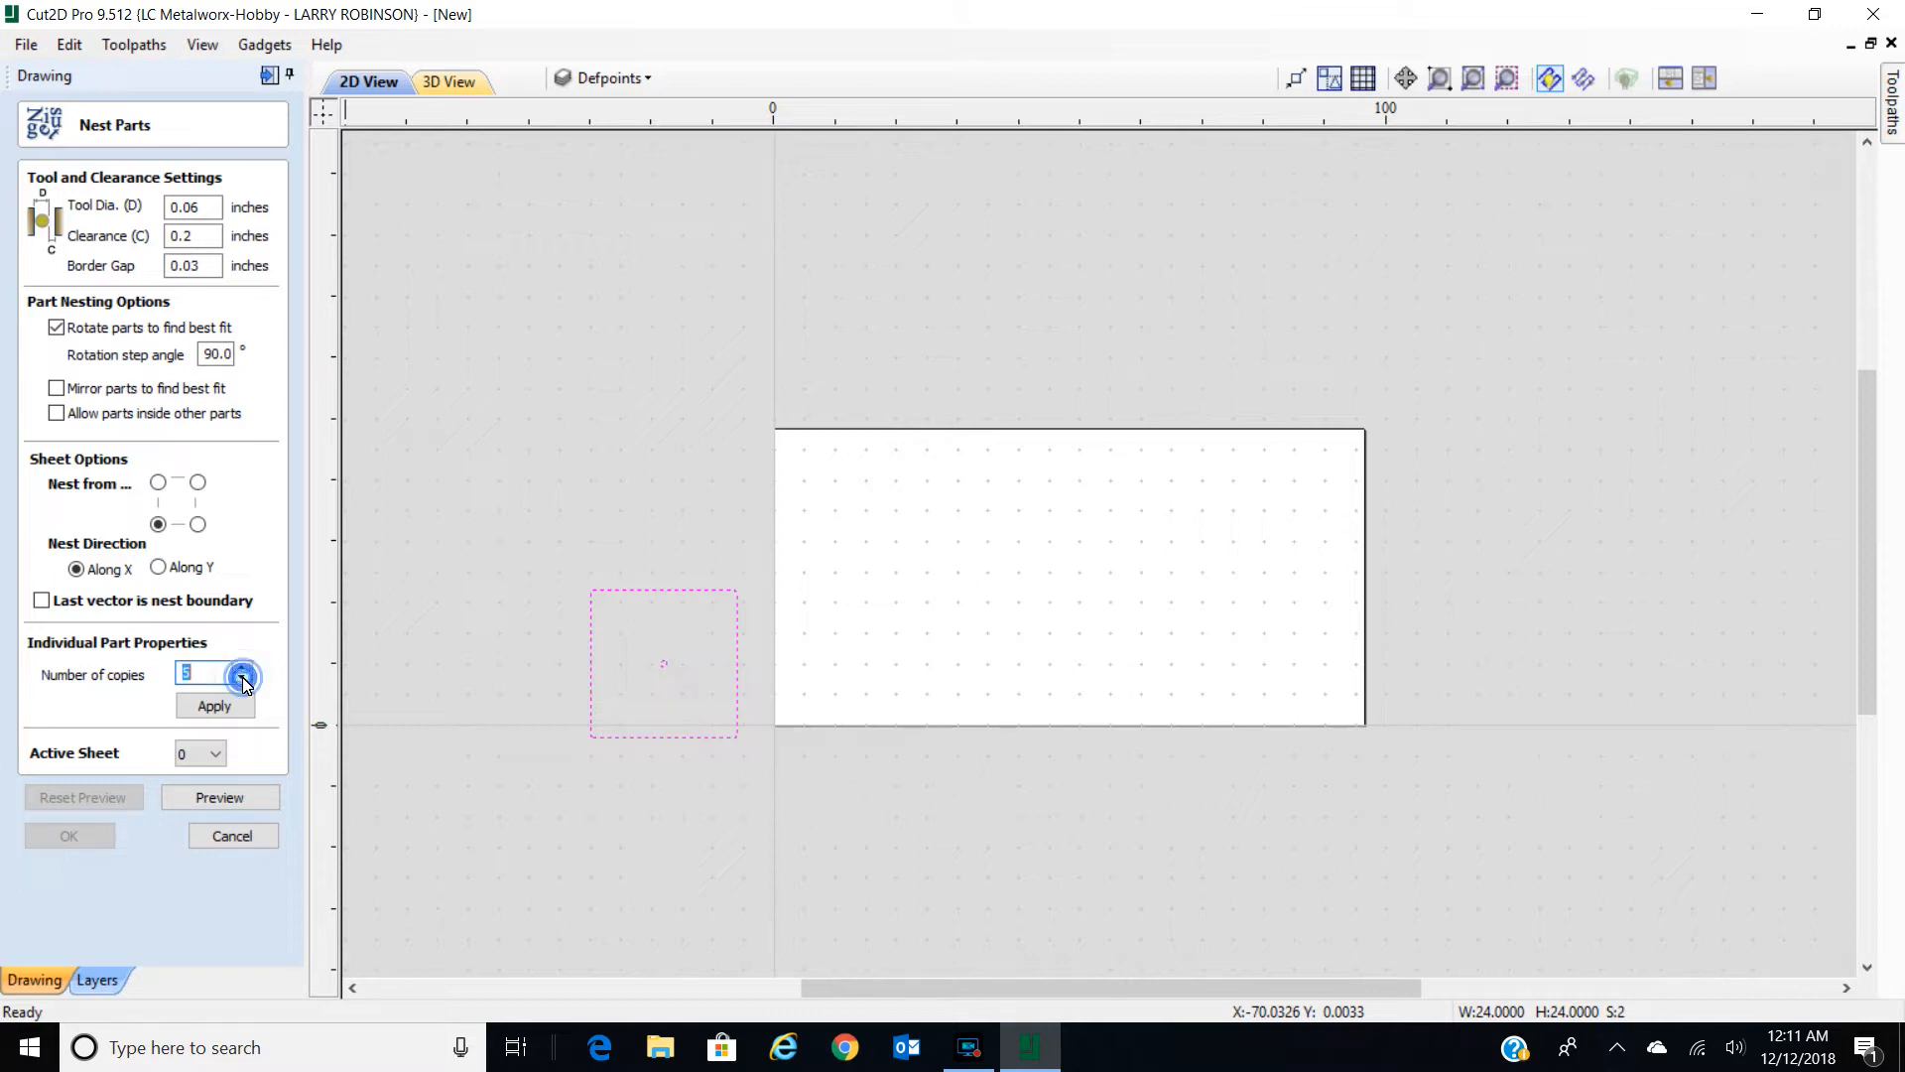
{"action": "left_click", "coordinate": [242, 679]}
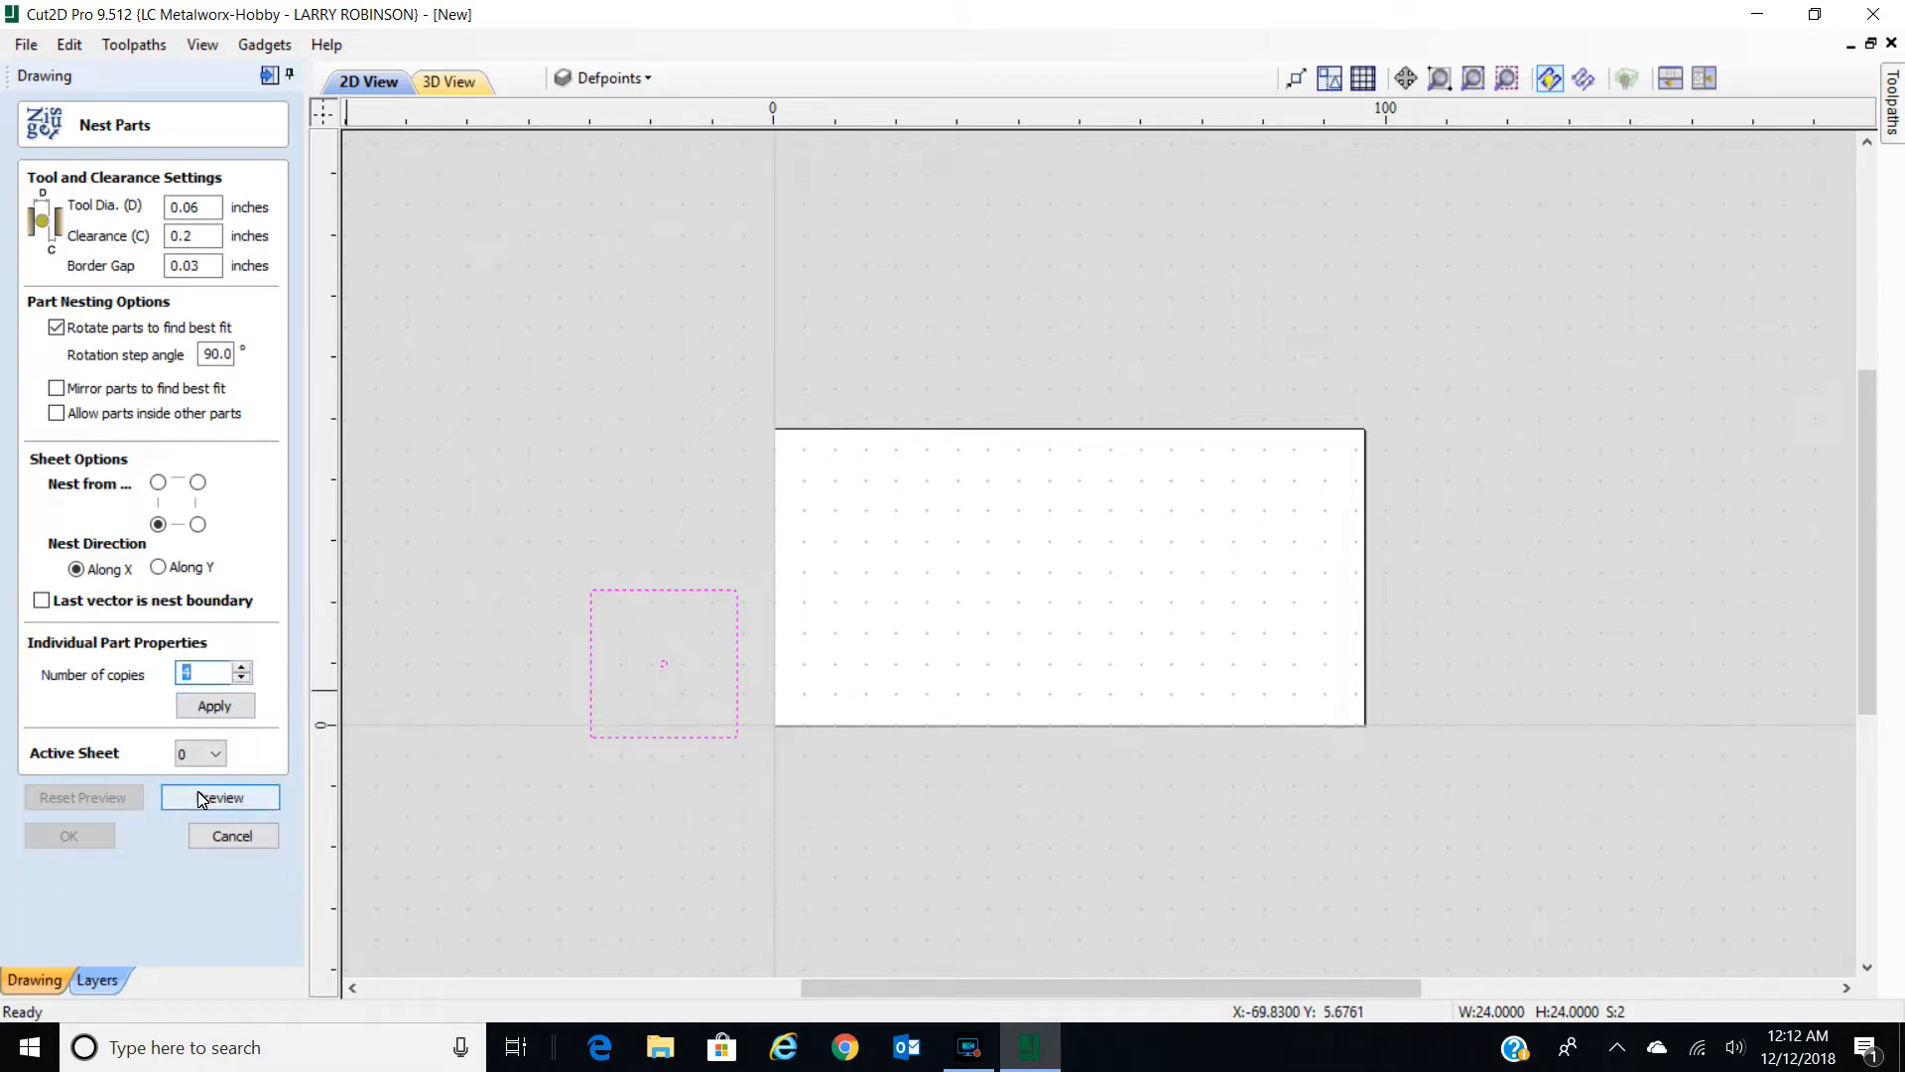
{"action": "left_click", "coordinate": [227, 709]}
{"action": "scroll", "coordinate": [664, 679], "scroll_direction": "up", "scroll_amount": 6}
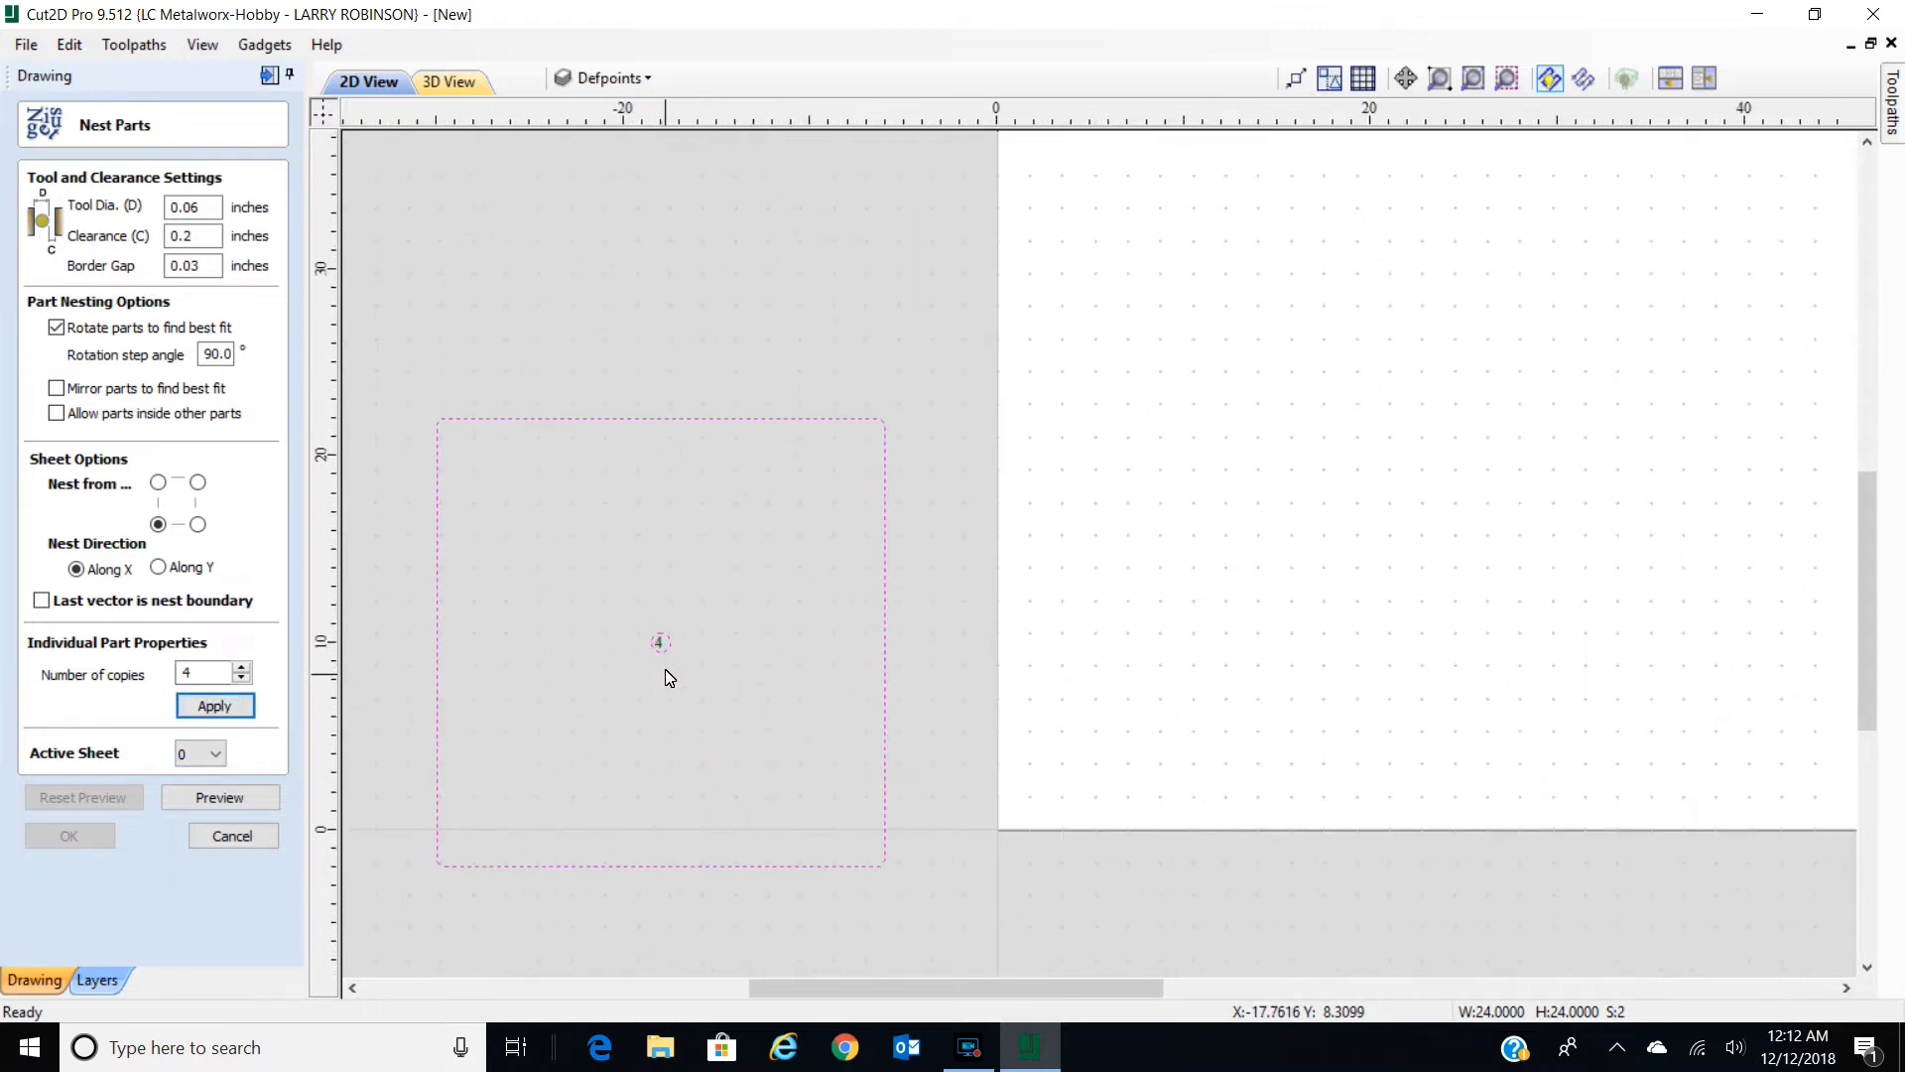
{"action": "scroll", "coordinate": [665, 659], "scroll_direction": "down", "scroll_amount": 6}
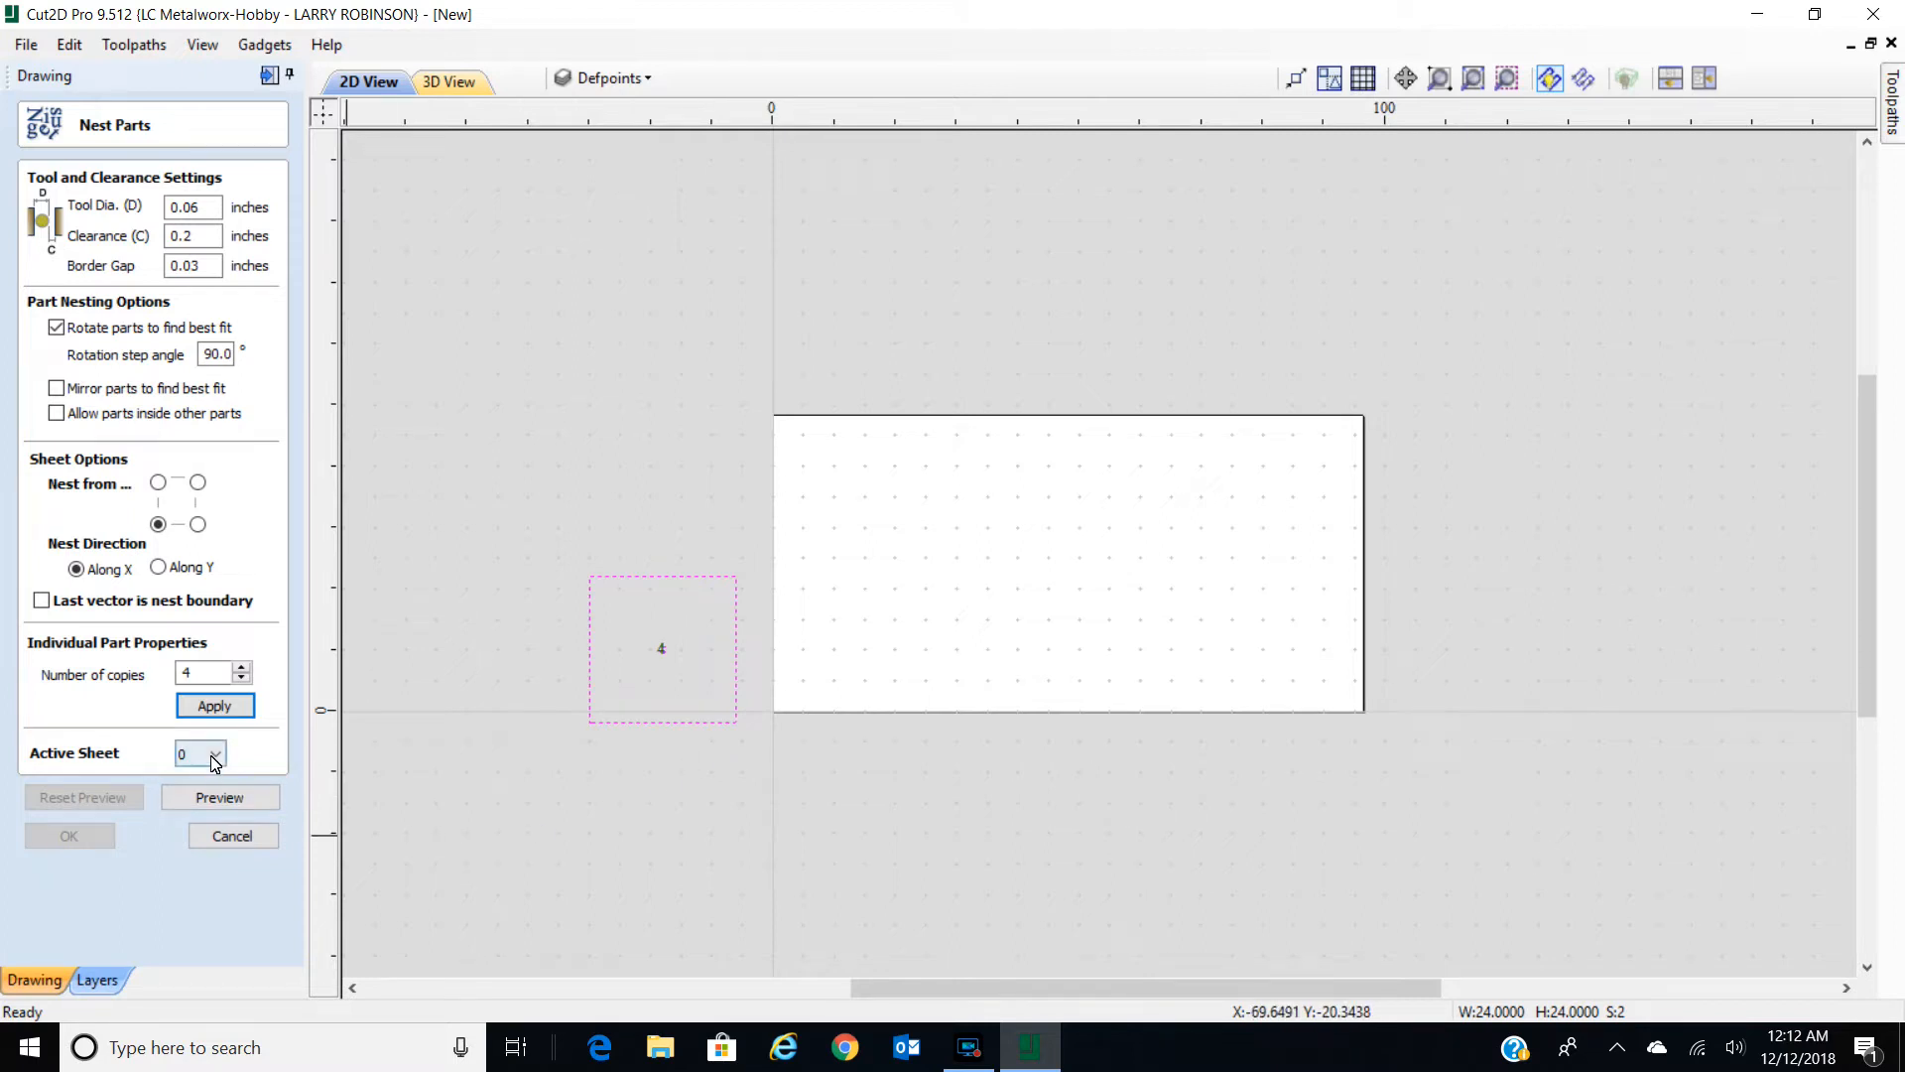
Preview the nest of plate copies, inspect their placement on the sheet, and cancel the nesting.
{"action": "left_click", "coordinate": [234, 799]}
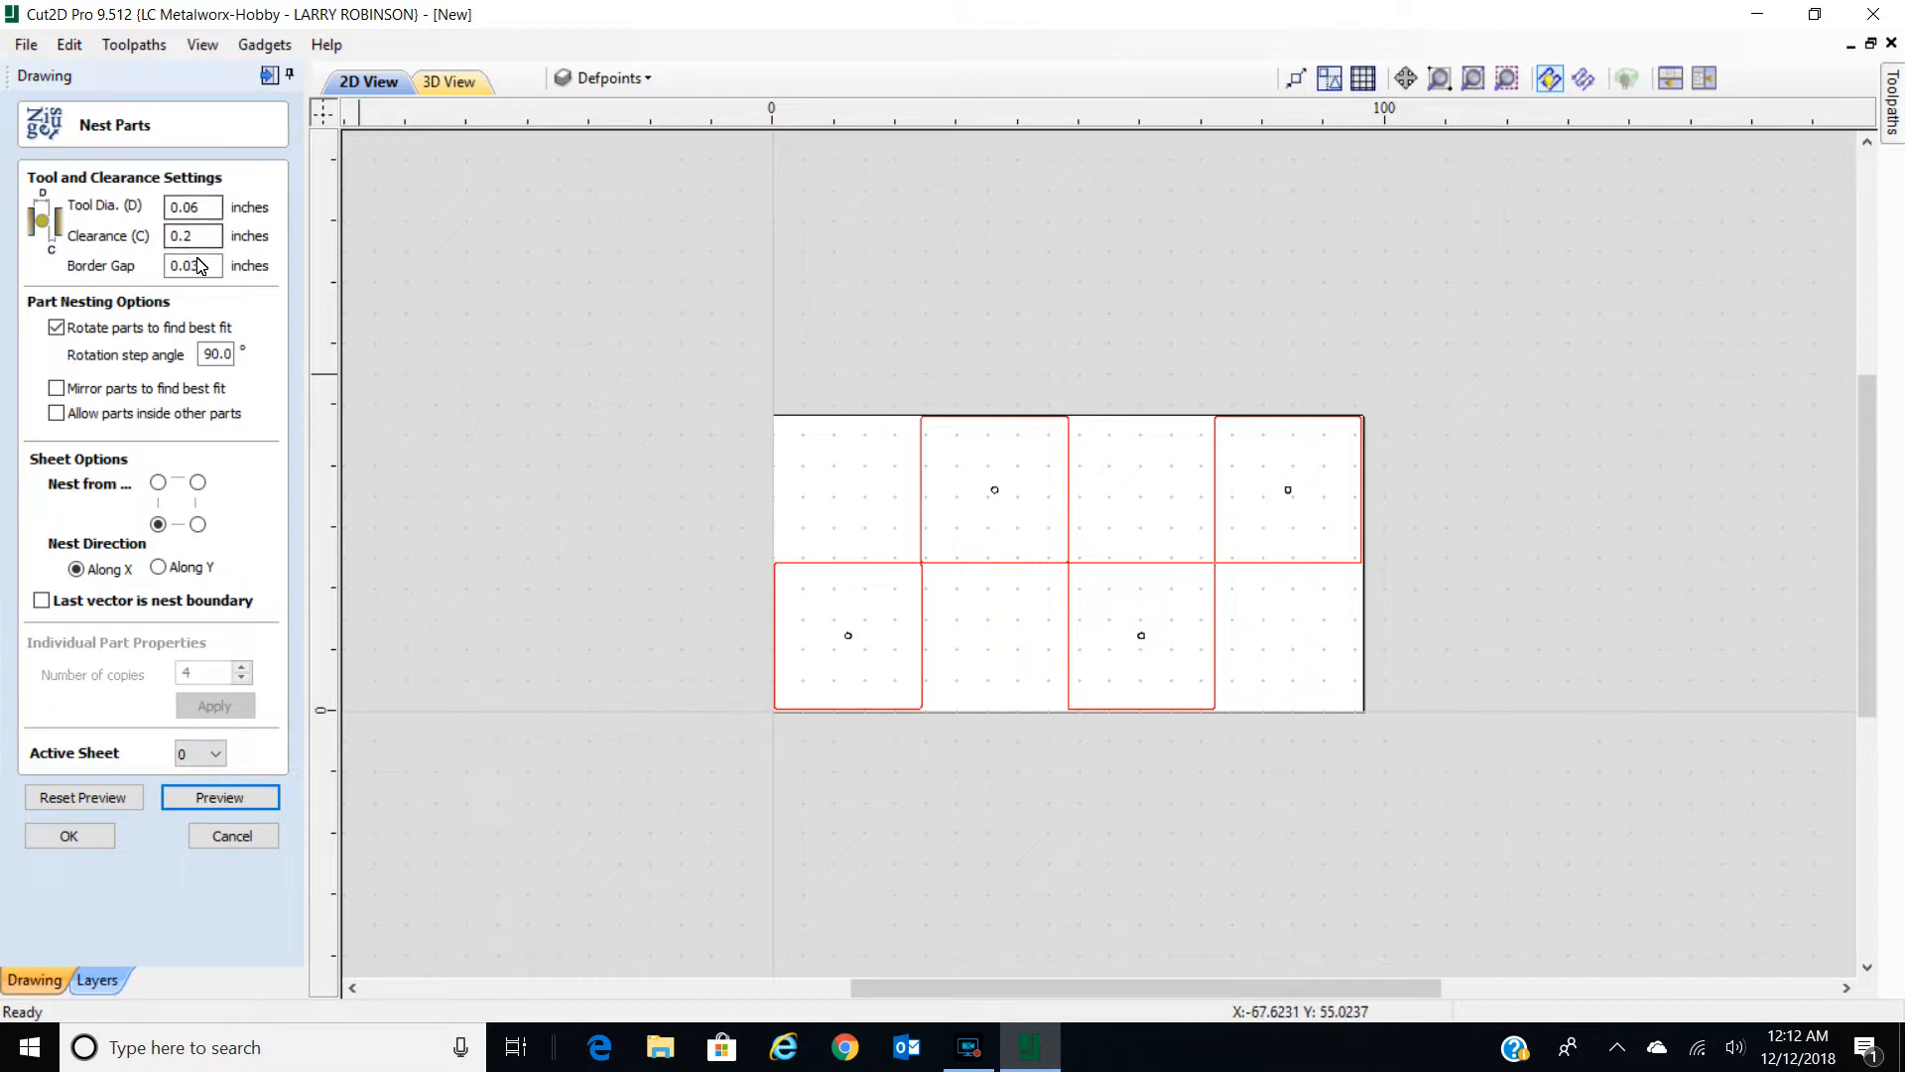
{"action": "scroll", "coordinate": [968, 434], "scroll_direction": "up", "scroll_amount": 2}
{"action": "scroll", "coordinate": [970, 437], "scroll_direction": "up", "scroll_amount": 2}
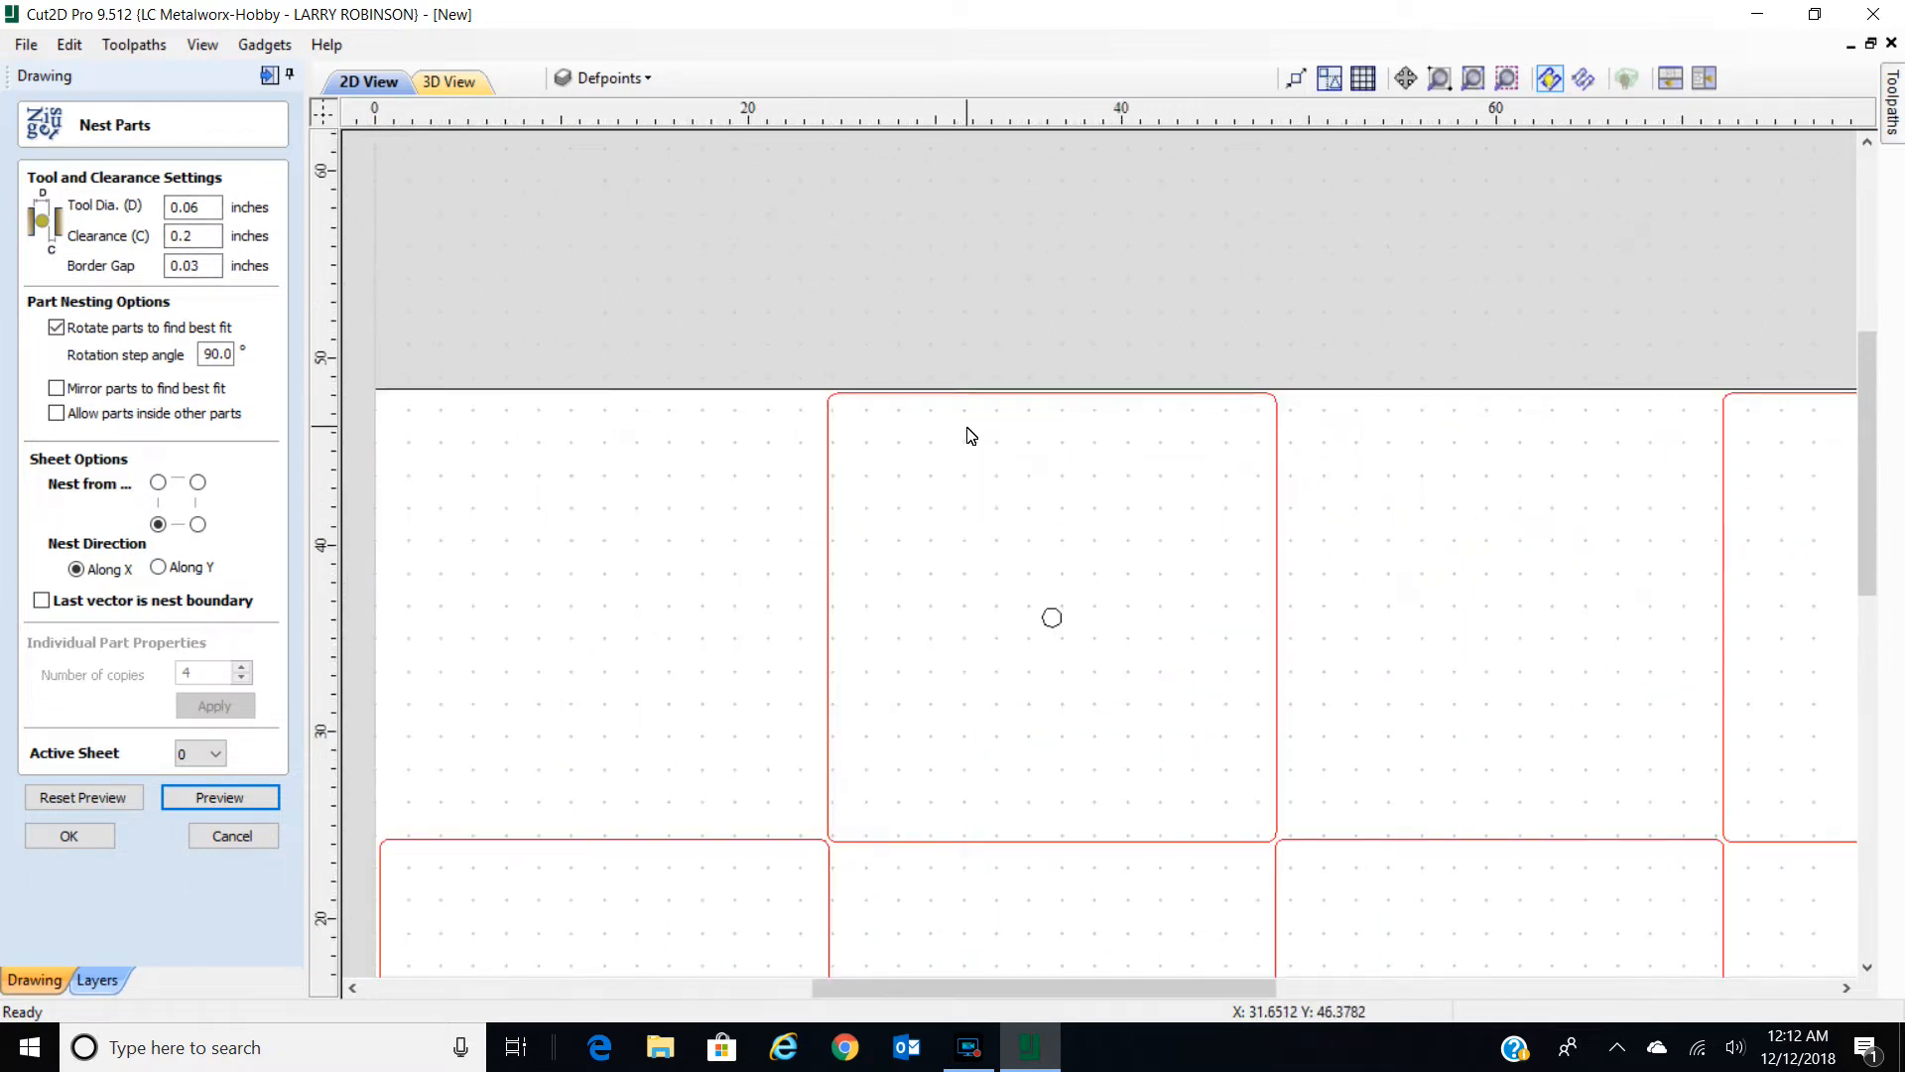
{"action": "scroll", "coordinate": [973, 459], "scroll_direction": "down", "scroll_amount": 2}
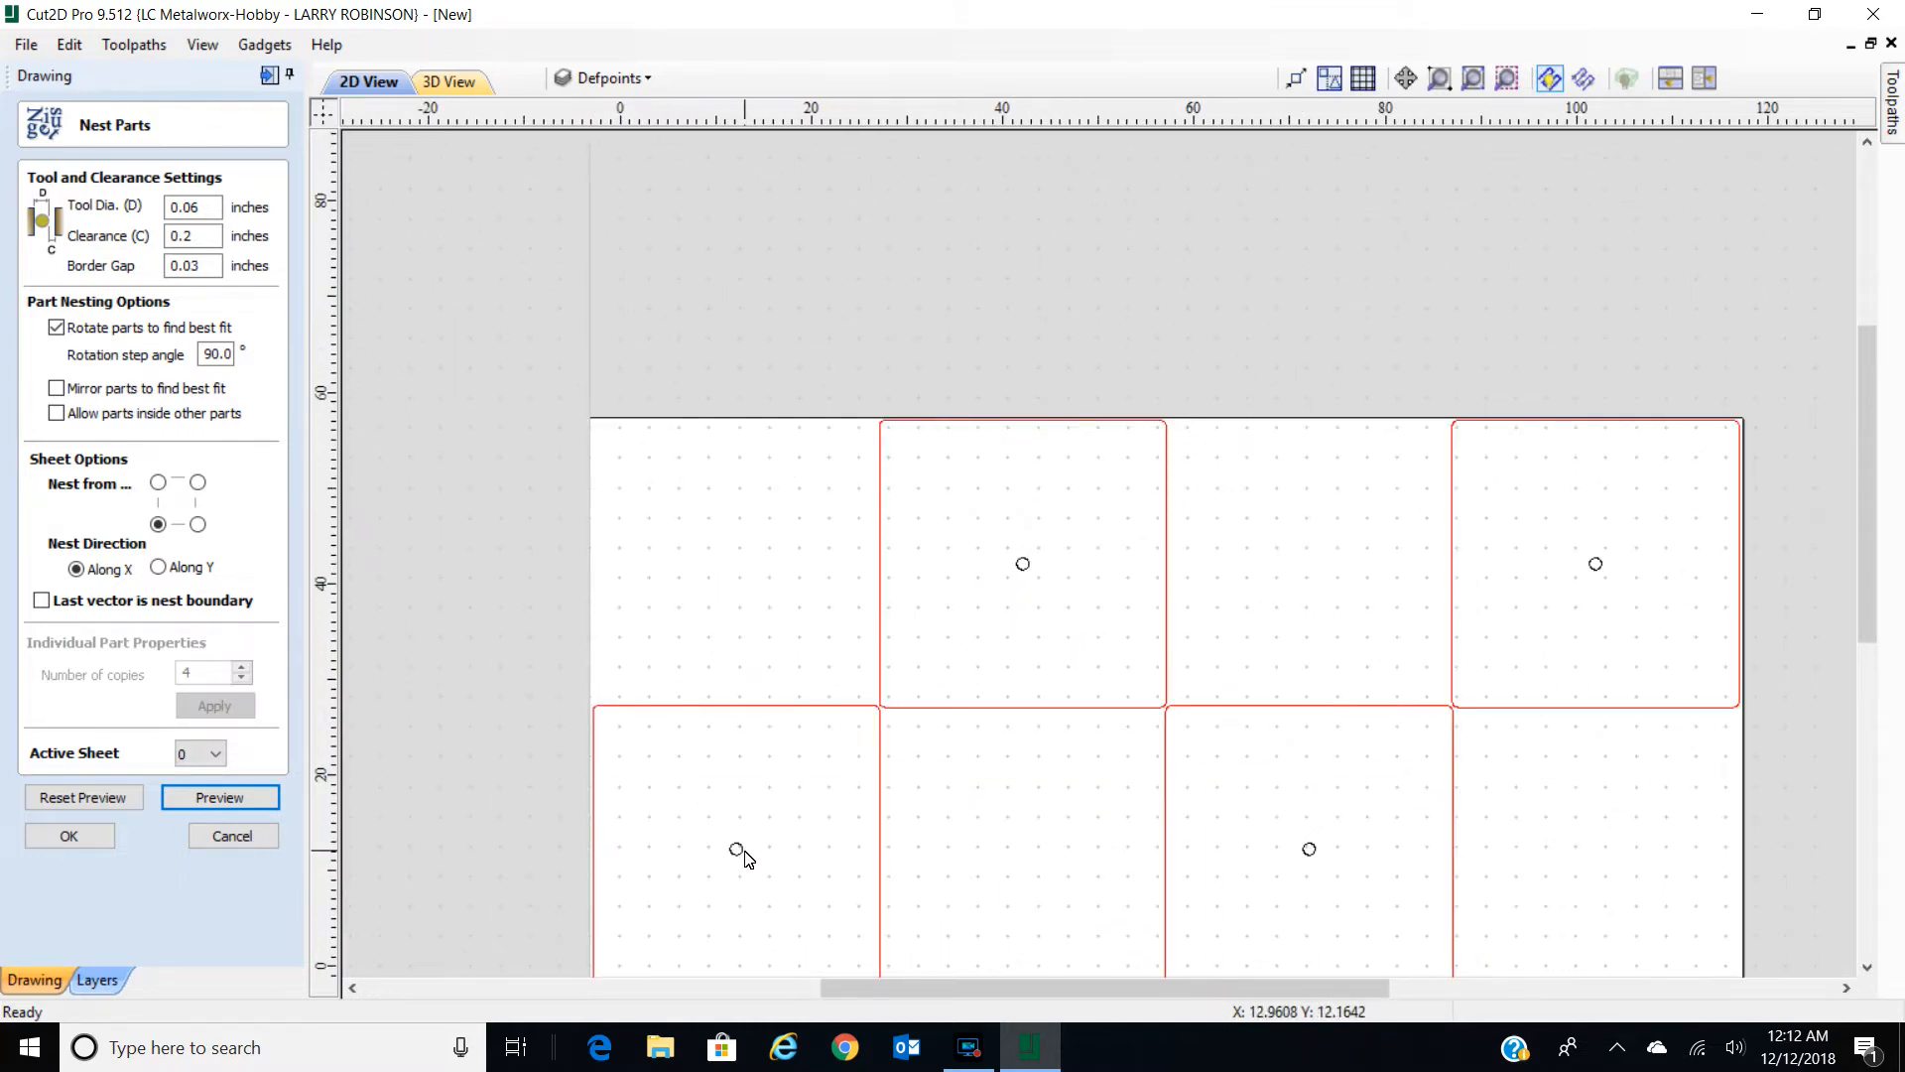
{"action": "scroll", "coordinate": [740, 854], "scroll_direction": "down", "scroll_amount": 1}
{"action": "middle_click_drag", "start_coordinate": [979, 833], "coordinate": [979, 699]}
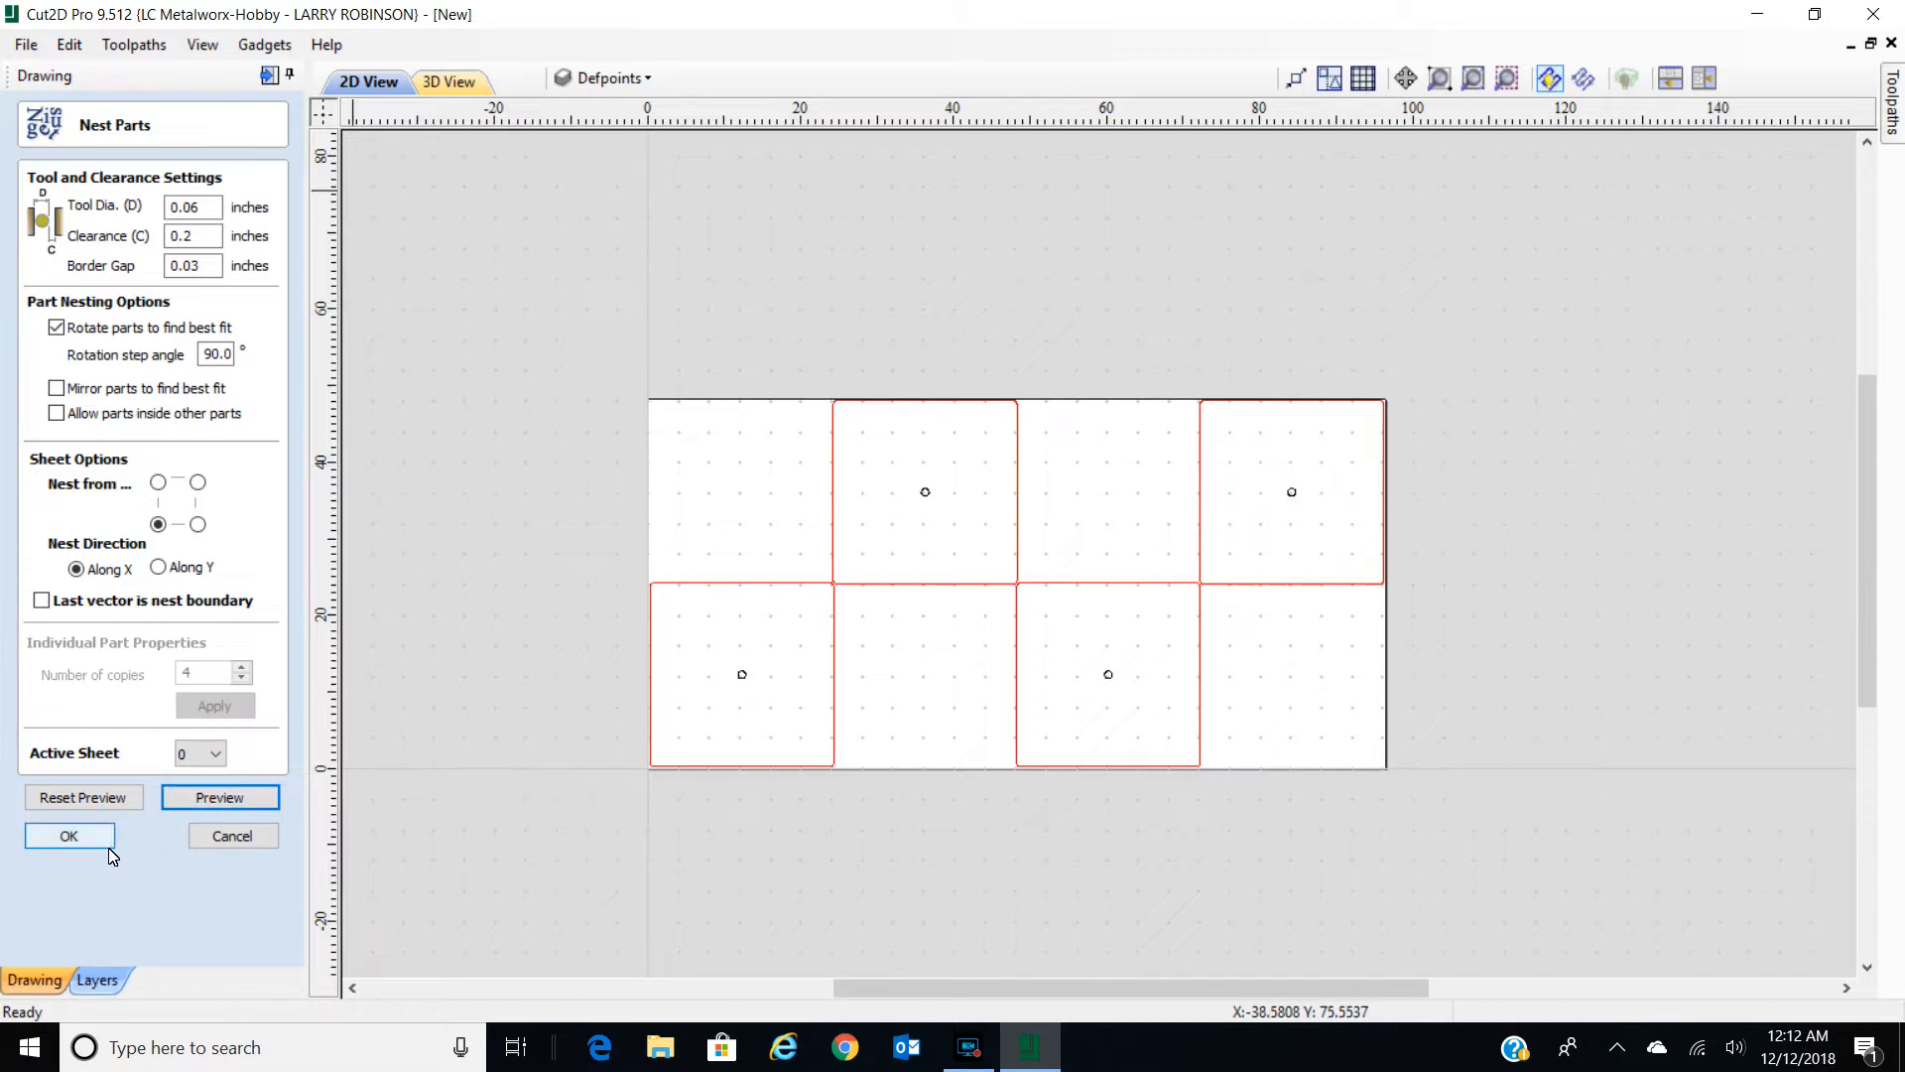
{"action": "left_click", "coordinate": [242, 836]}
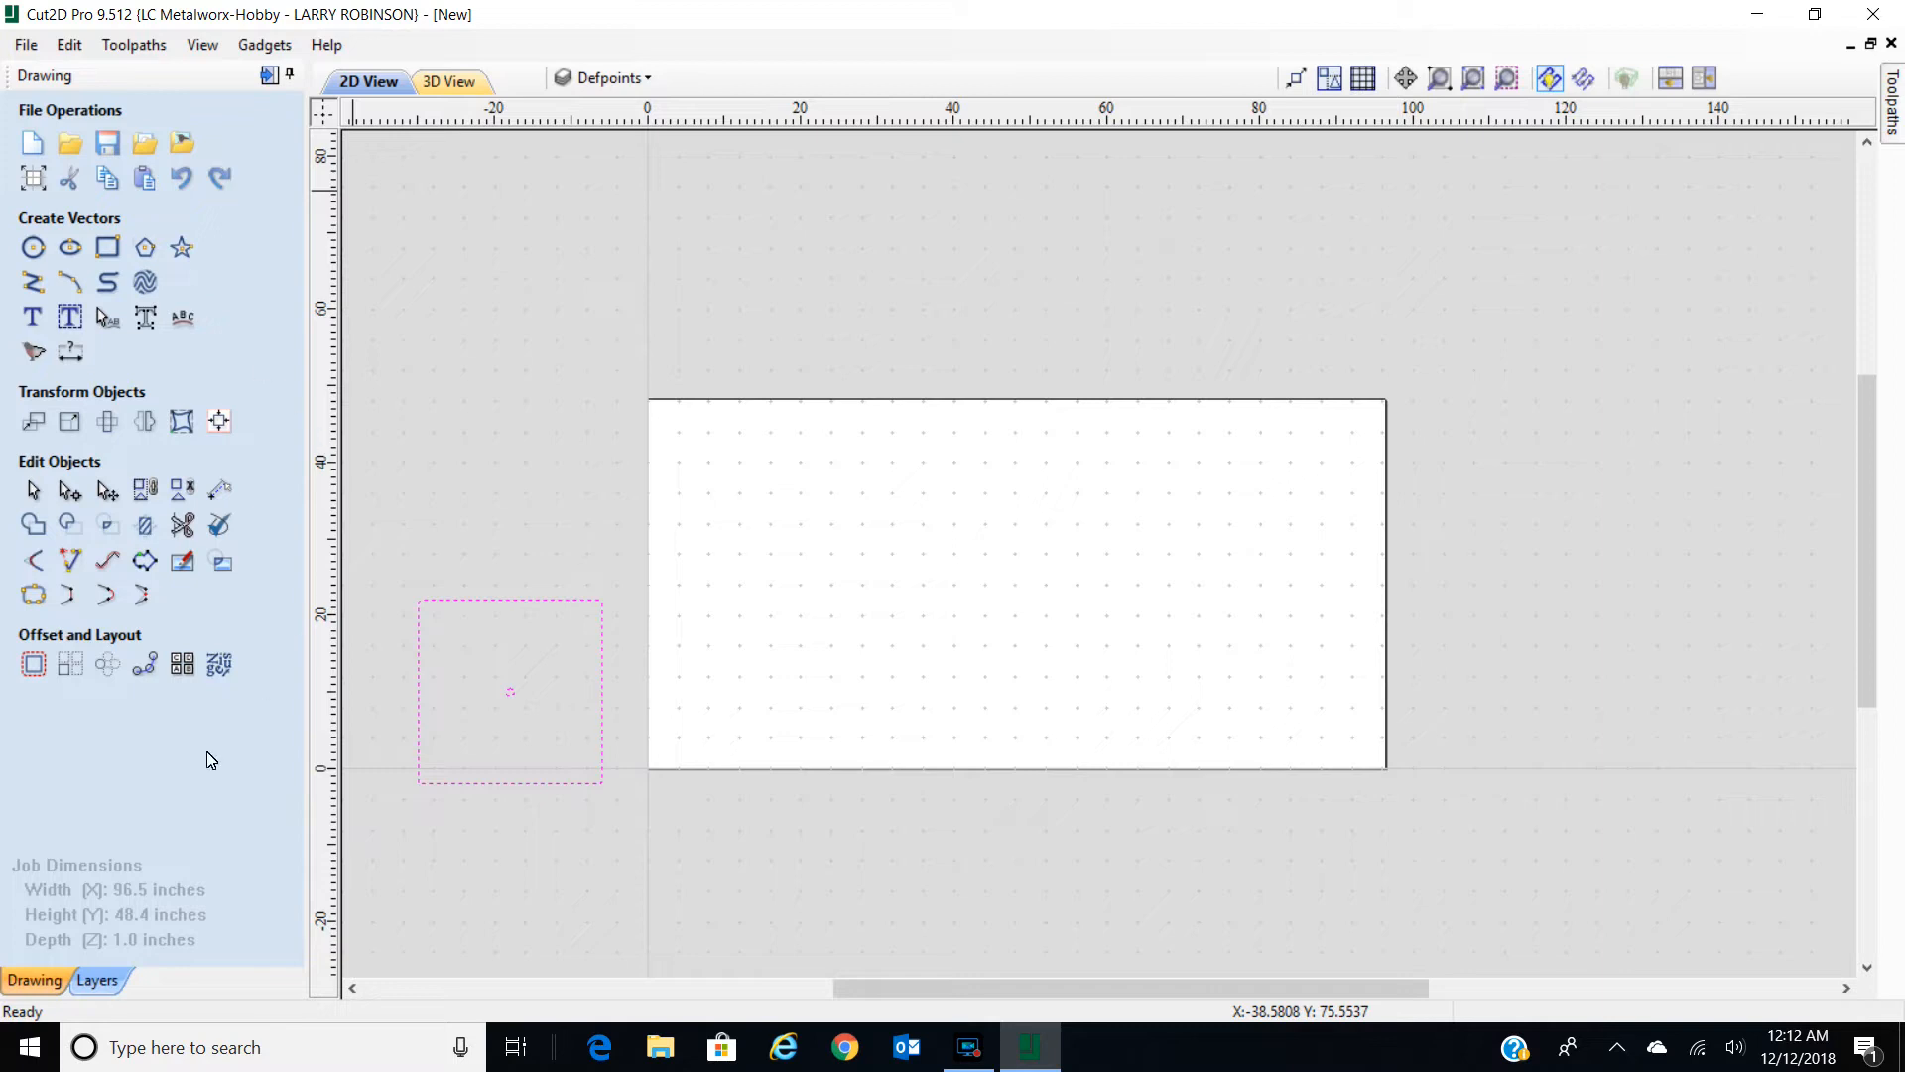
Nest the four plate copies onto the sheet along X and accept the layout.
{"action": "left_click", "coordinate": [218, 663]}
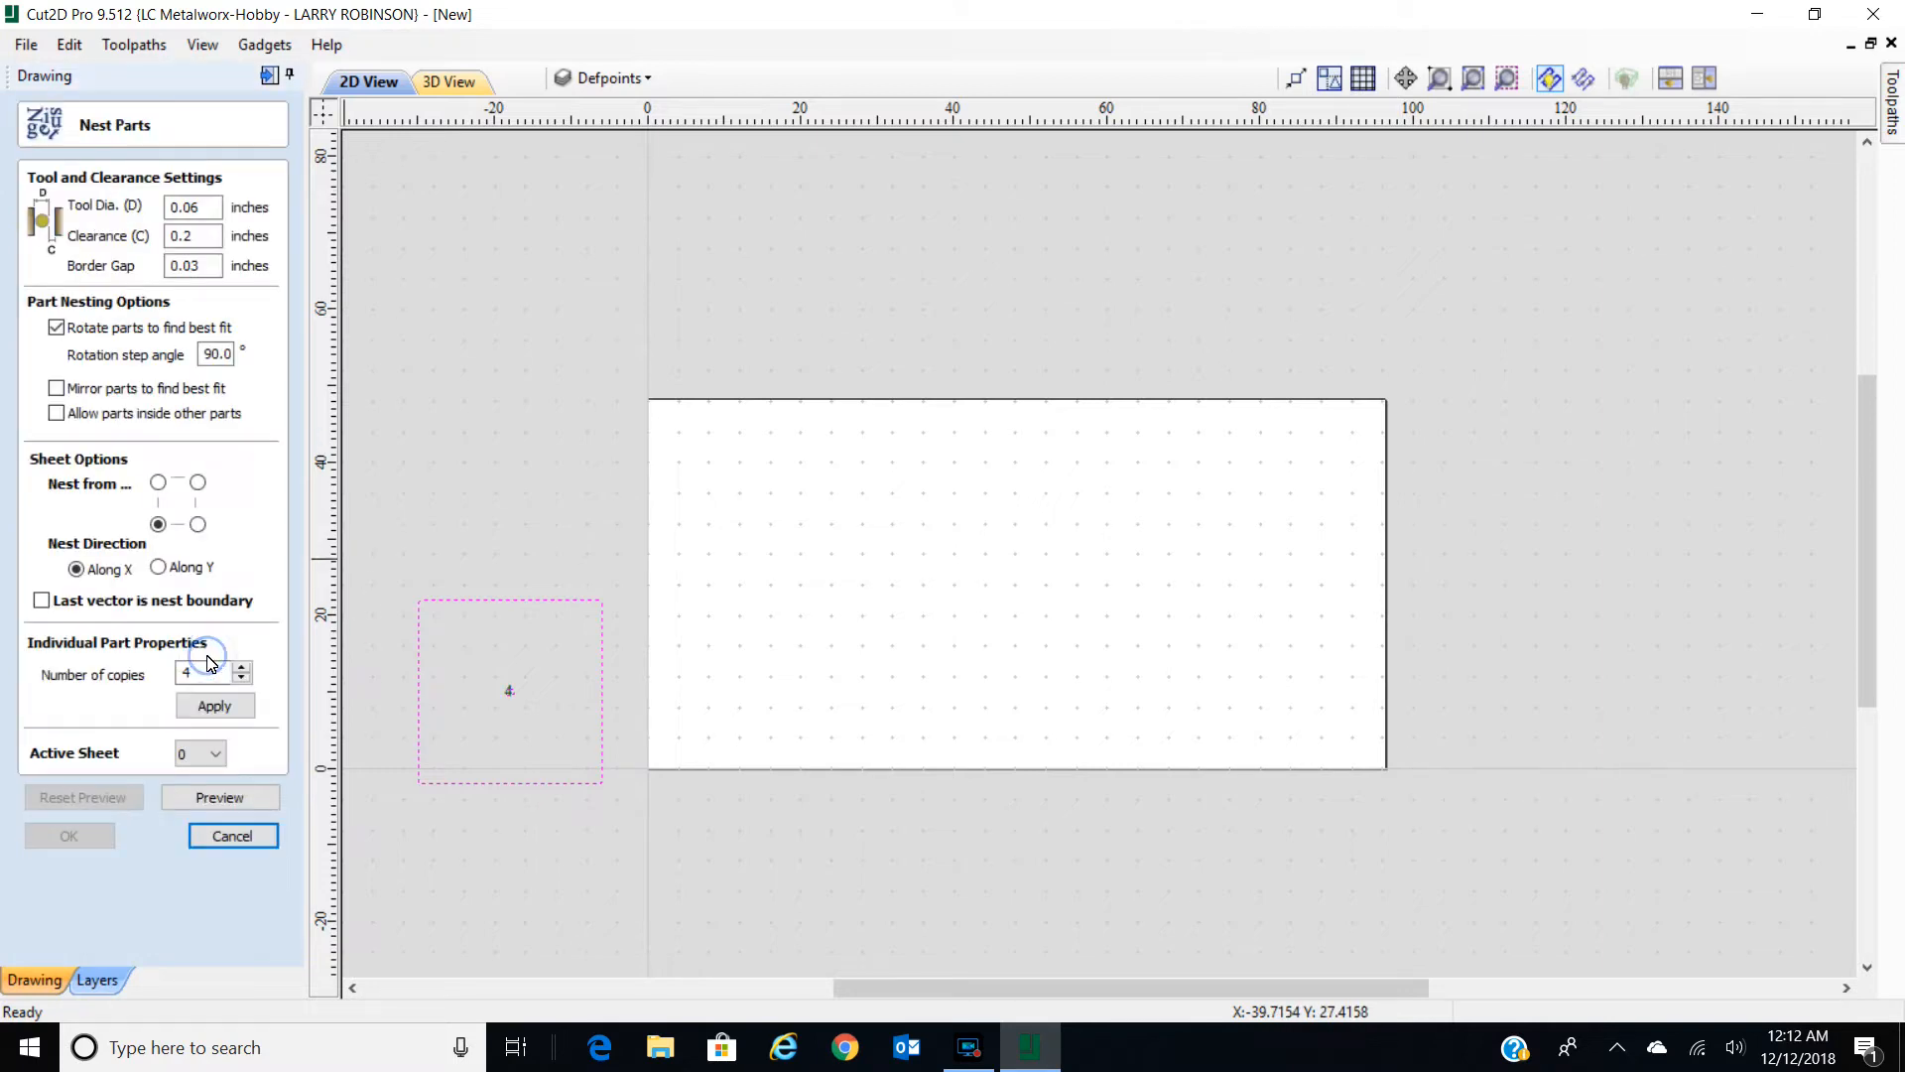
{"action": "left_click", "coordinate": [210, 799]}
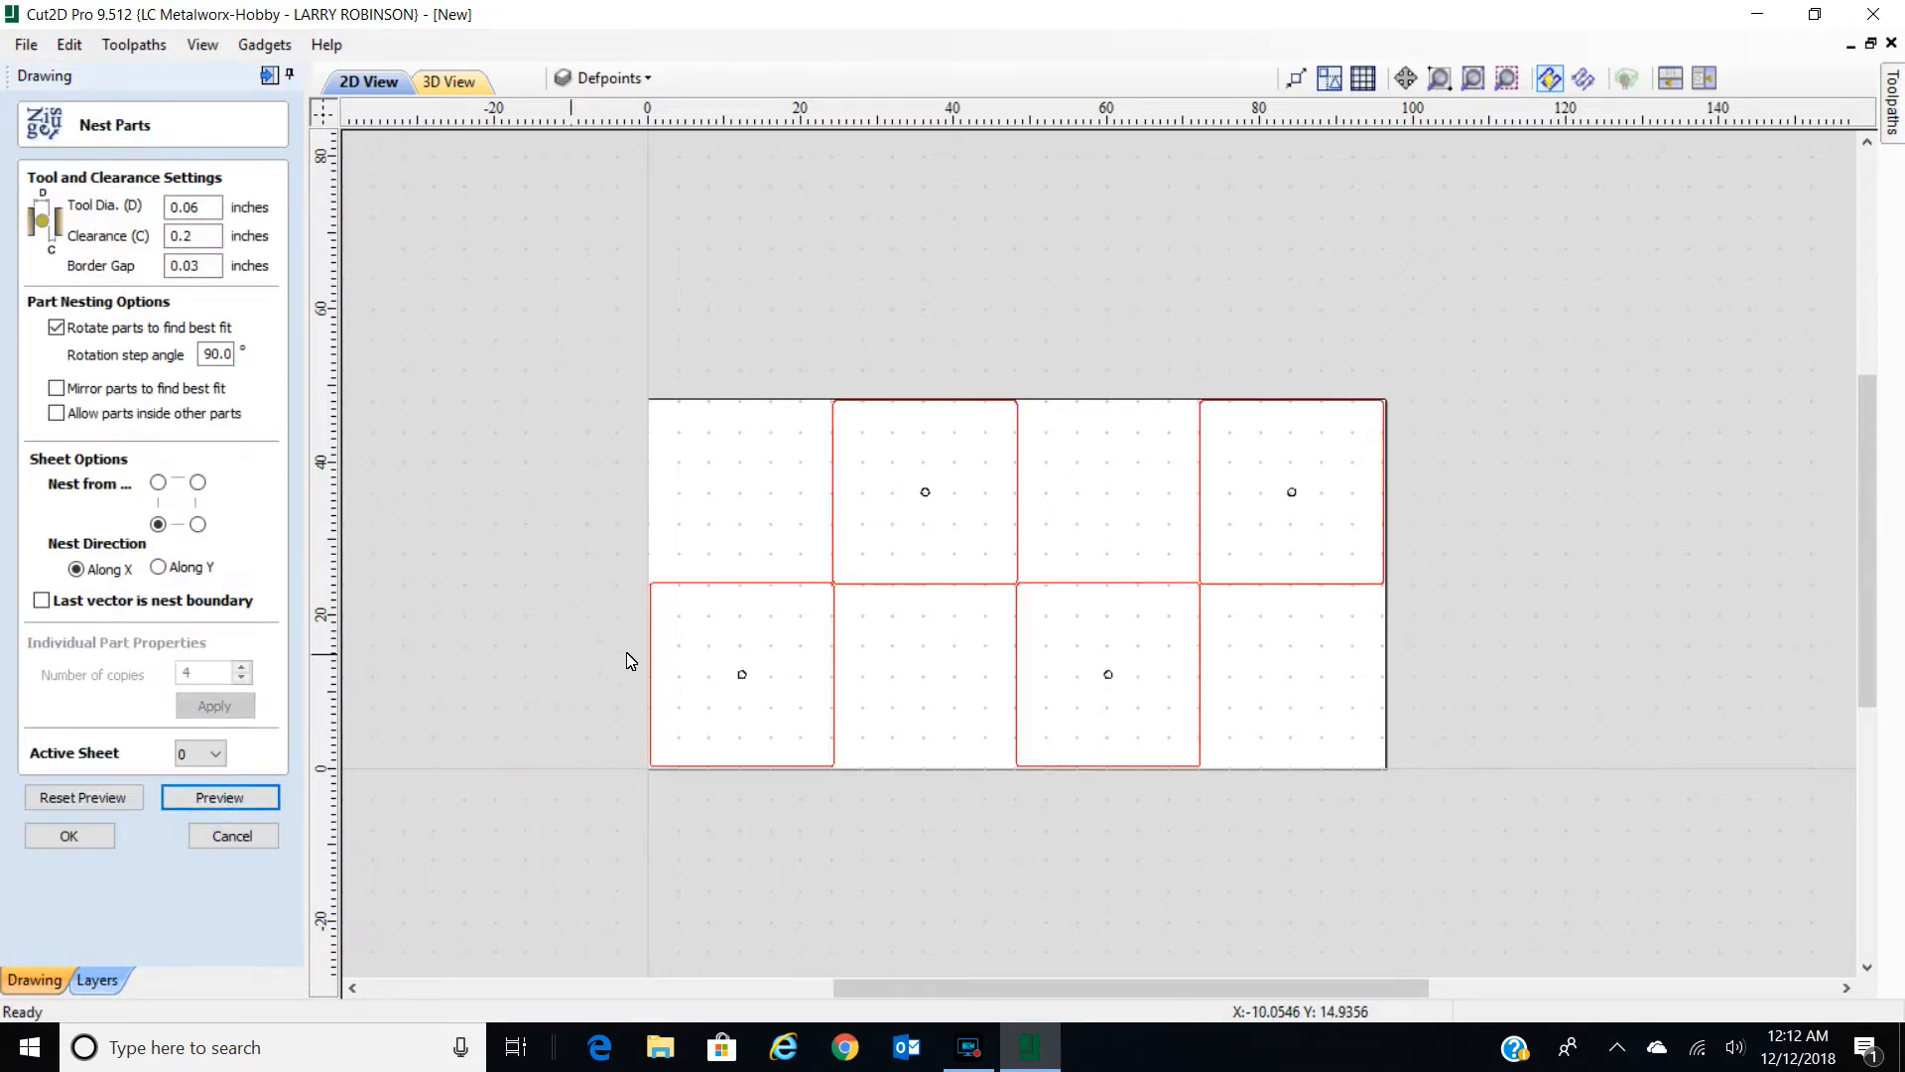
{"action": "left_click", "coordinate": [46, 839]}
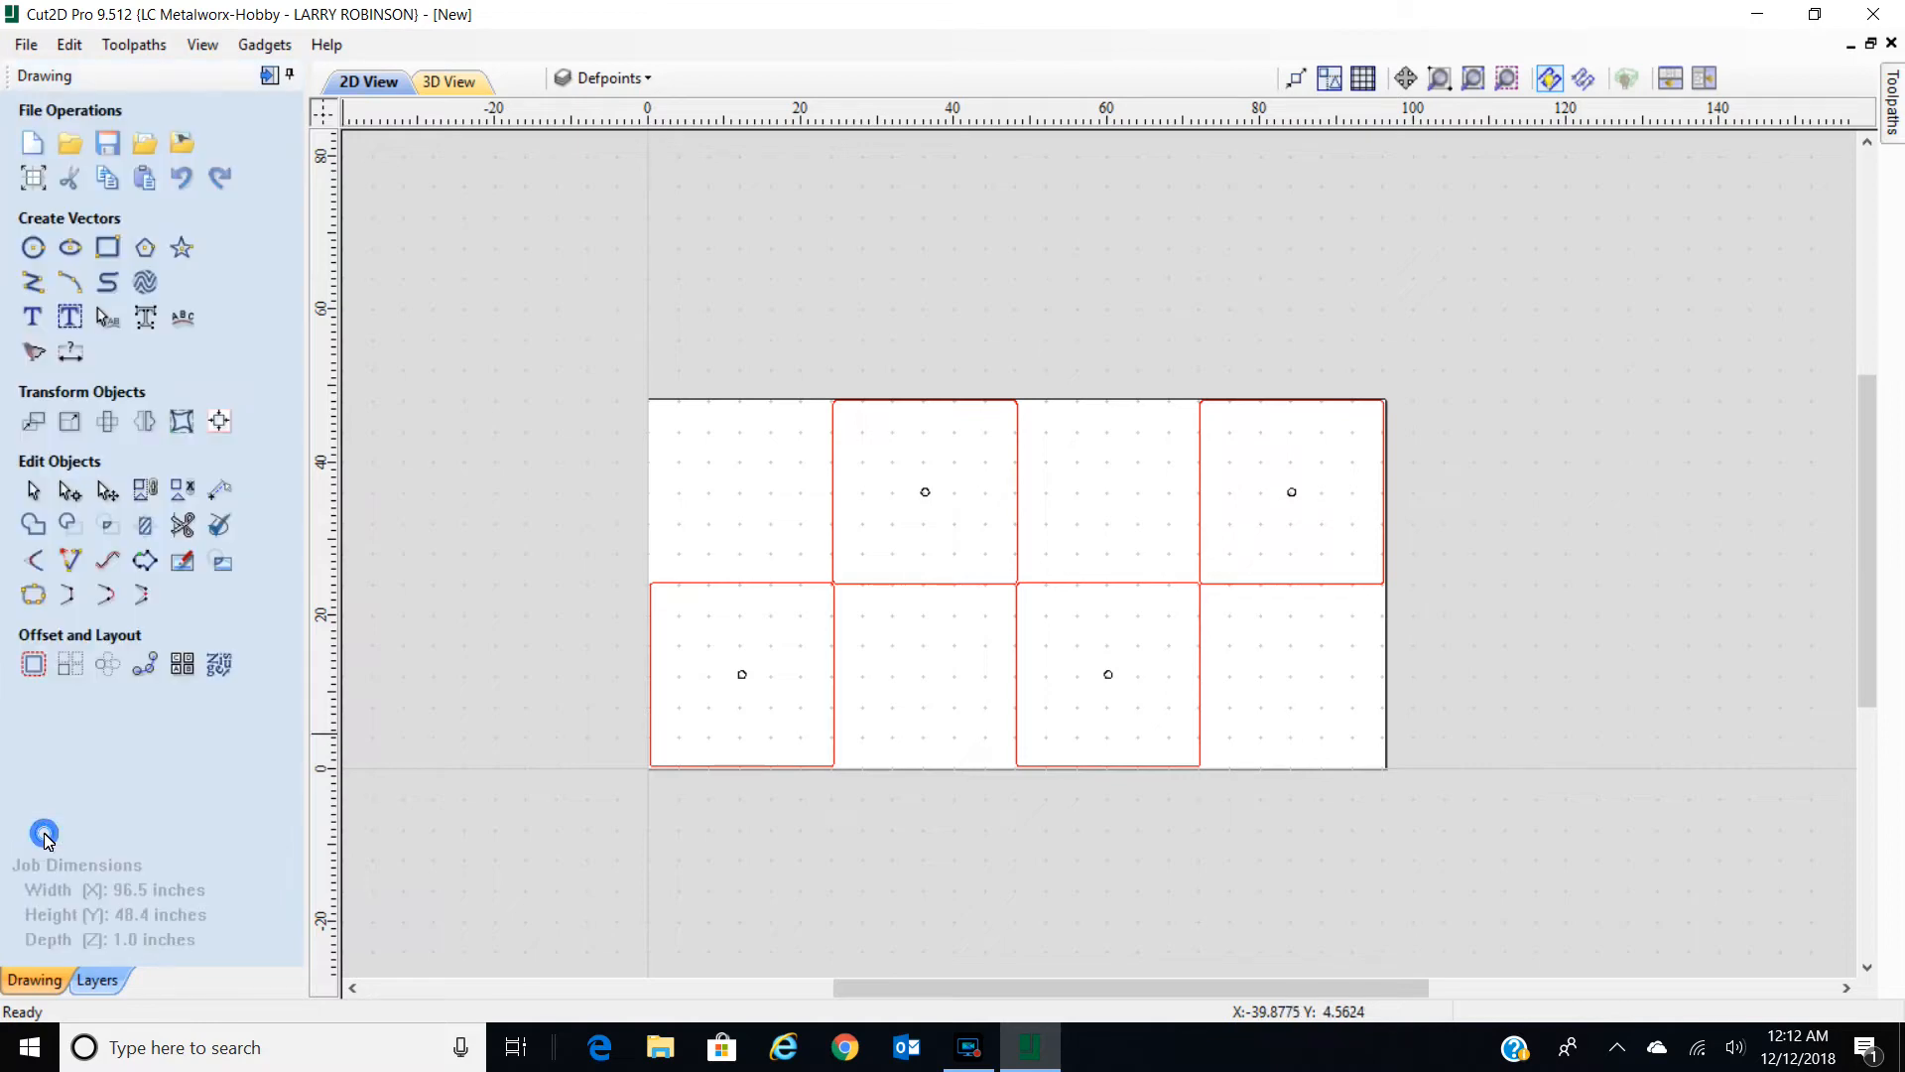
Start a 2D profile toolpath using the 7ga tool from the Hypertherm 45A steel plasma group.
{"action": "left_click", "coordinate": [268, 77]}
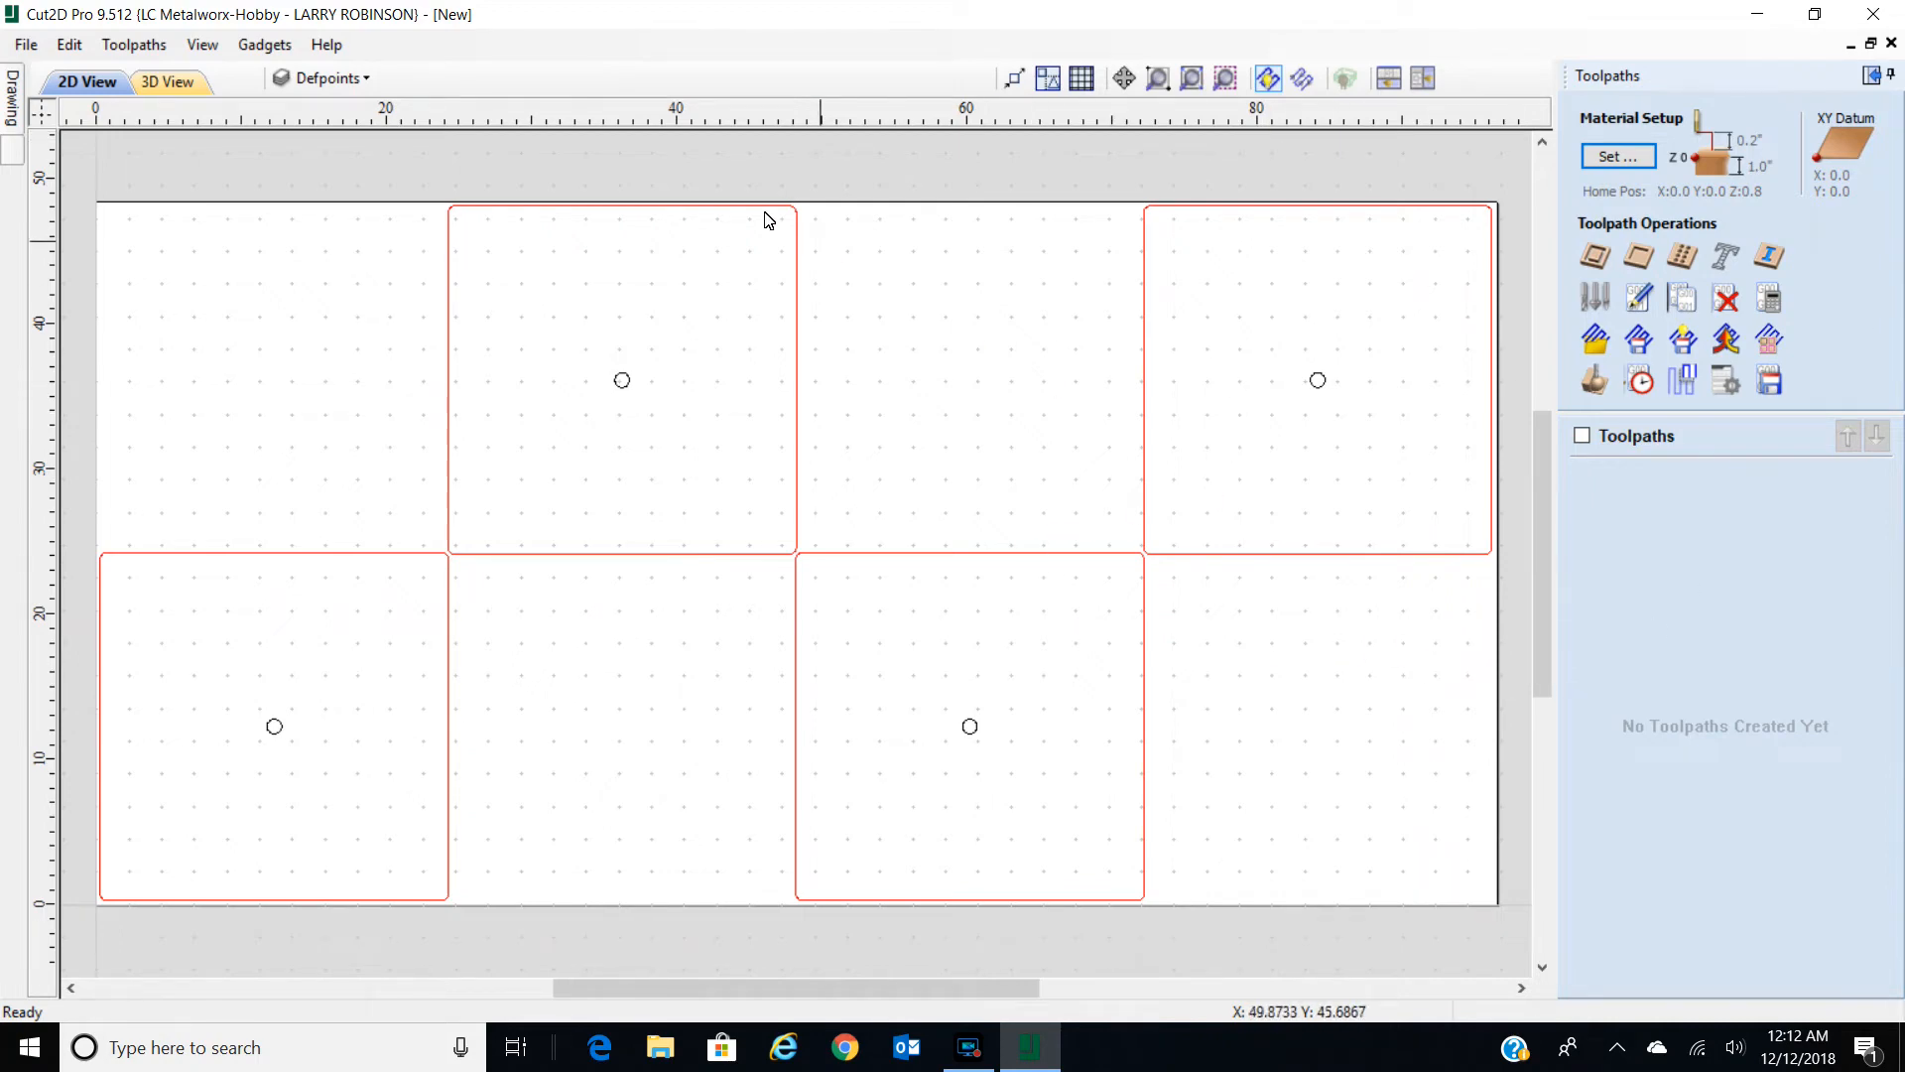
{"action": "left_click", "coordinate": [962, 732]}
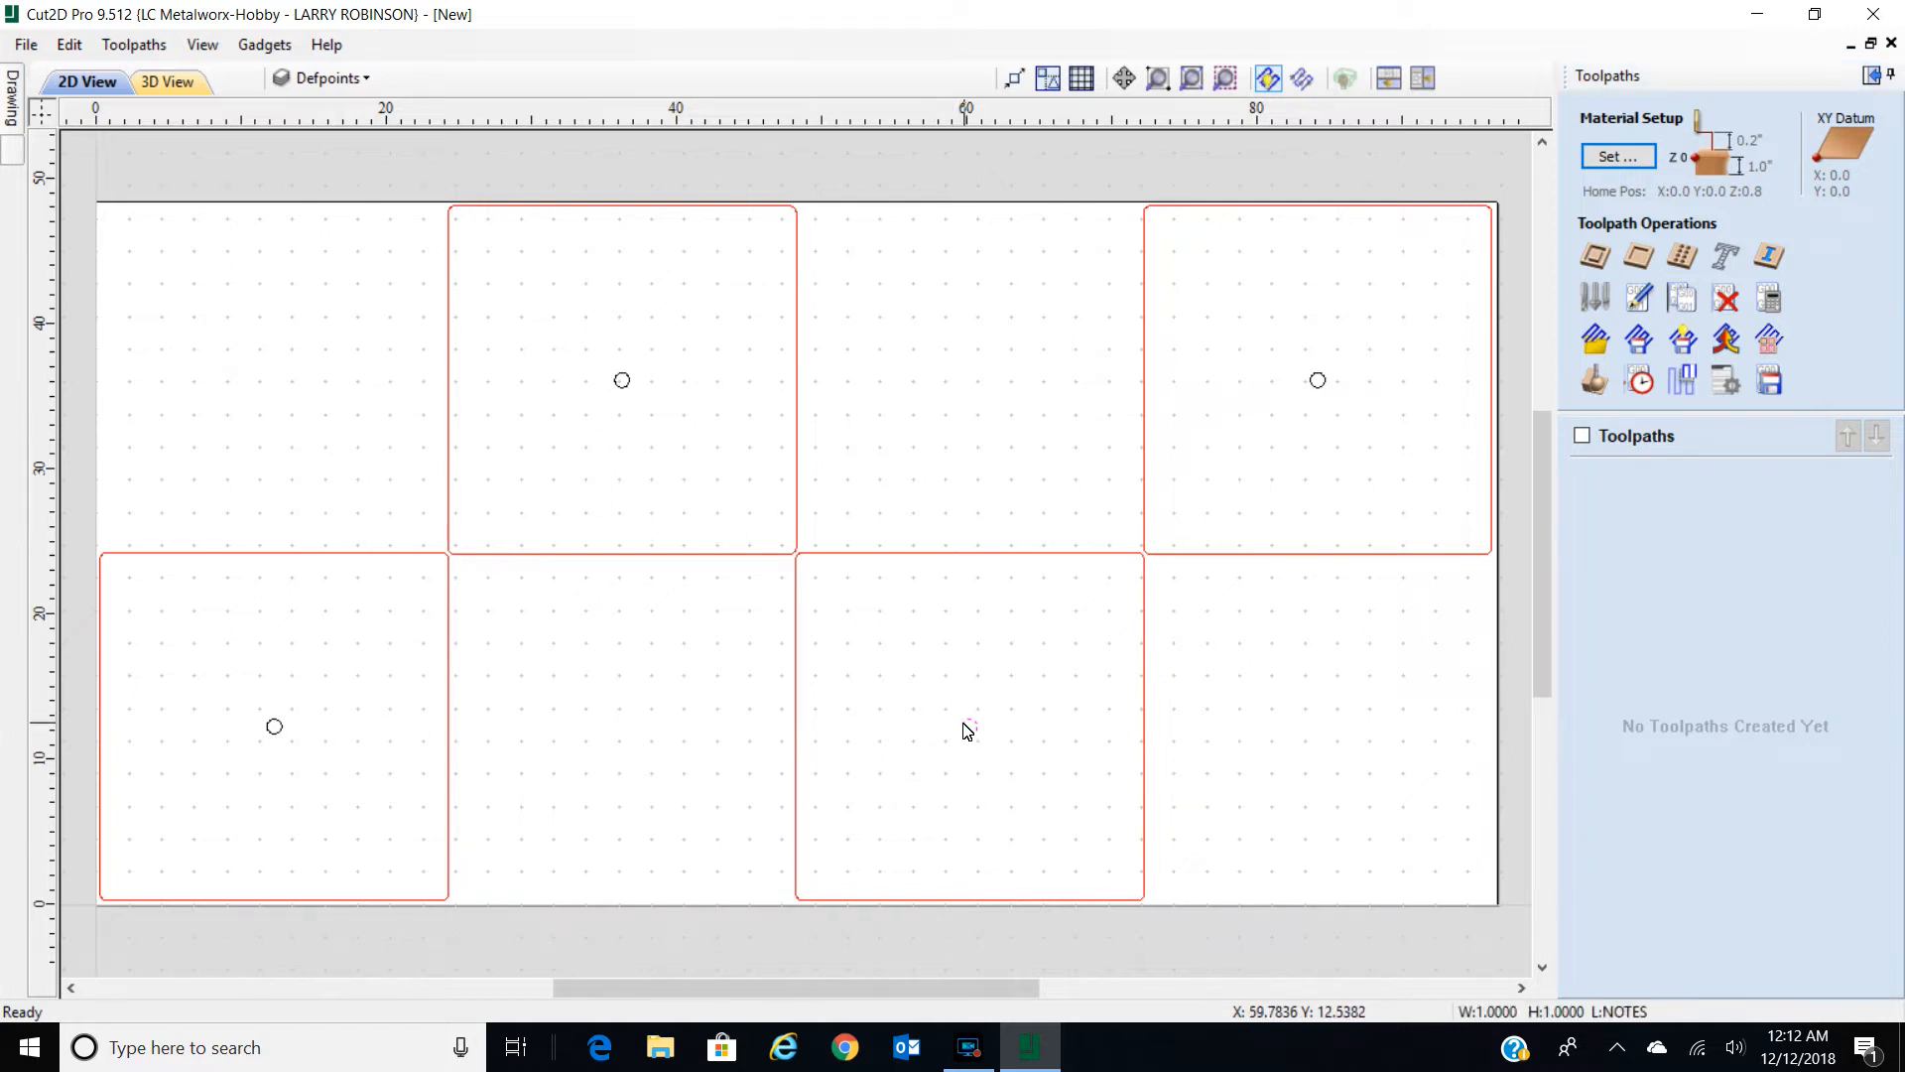
{"action": "left_click", "coordinate": [959, 718]}
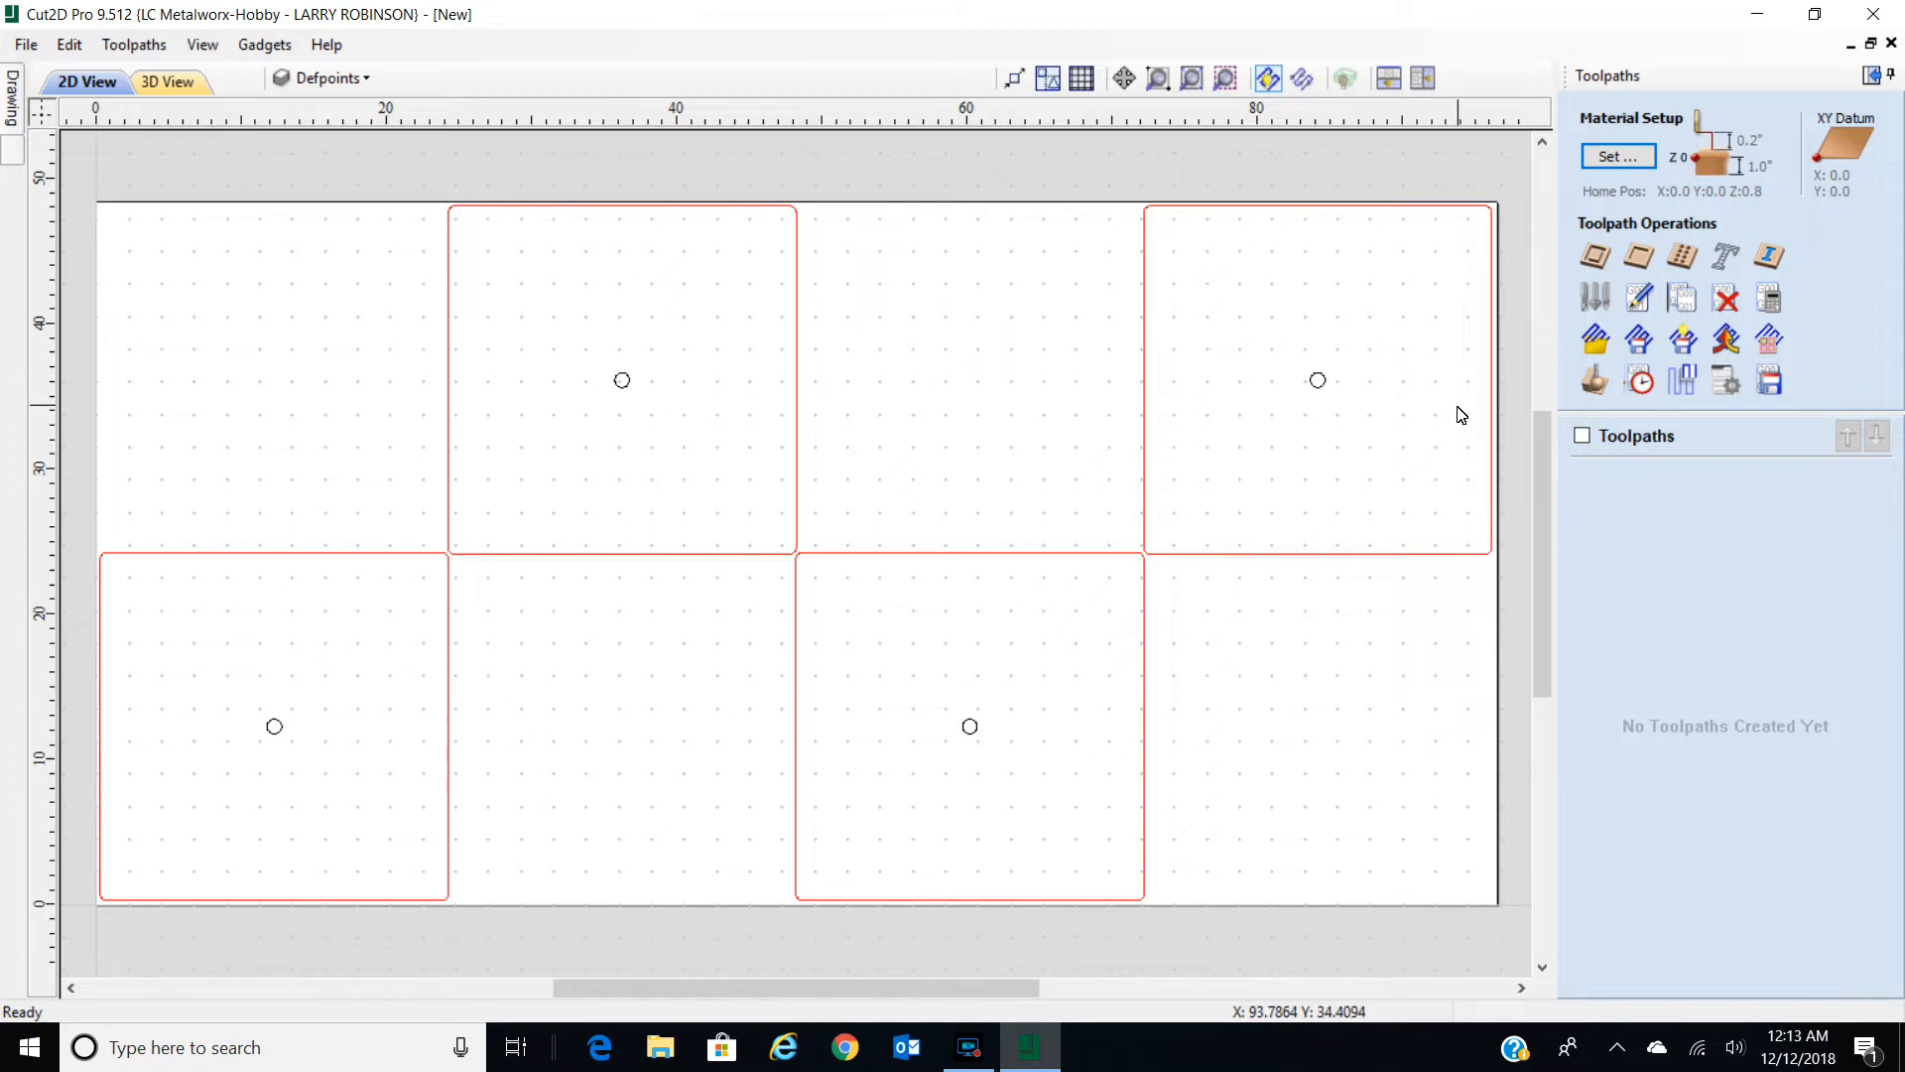
{"action": "left_click", "coordinate": [1595, 256]}
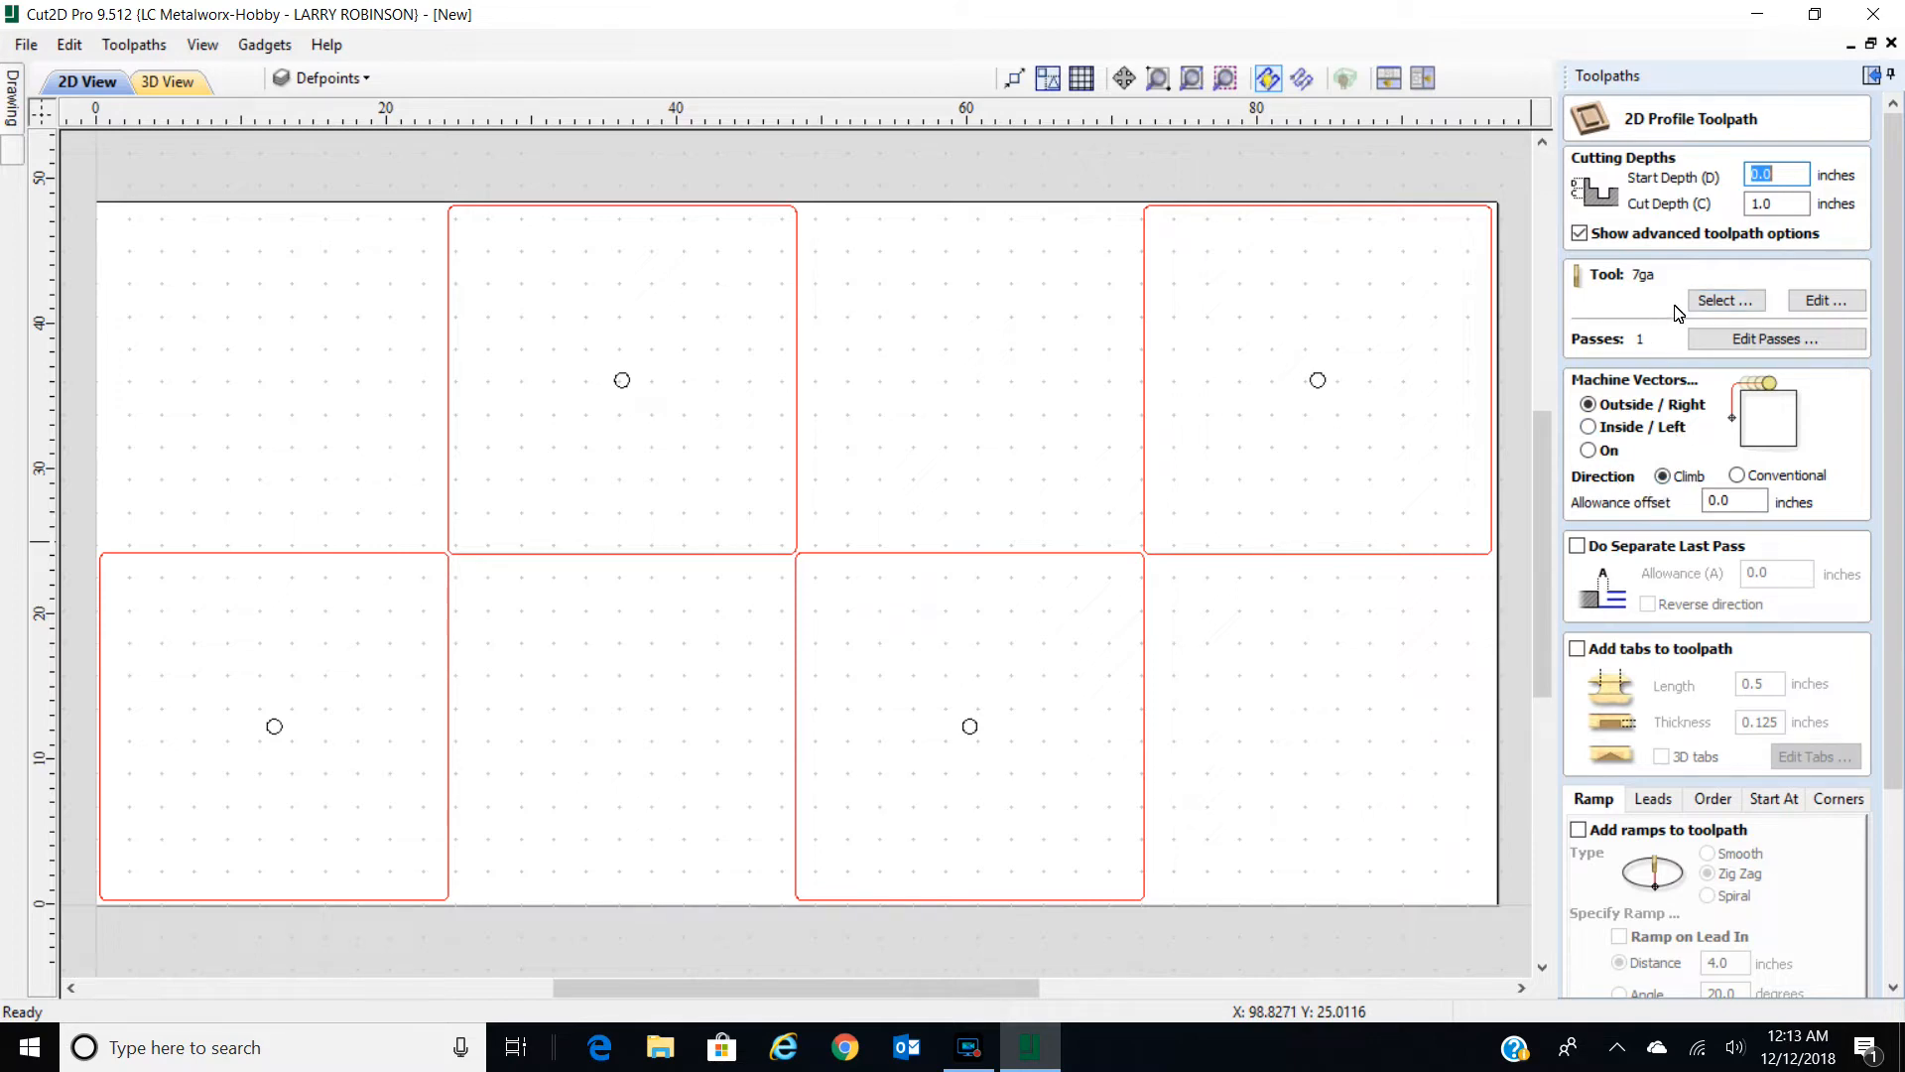
{"action": "left_click", "coordinate": [1716, 302]}
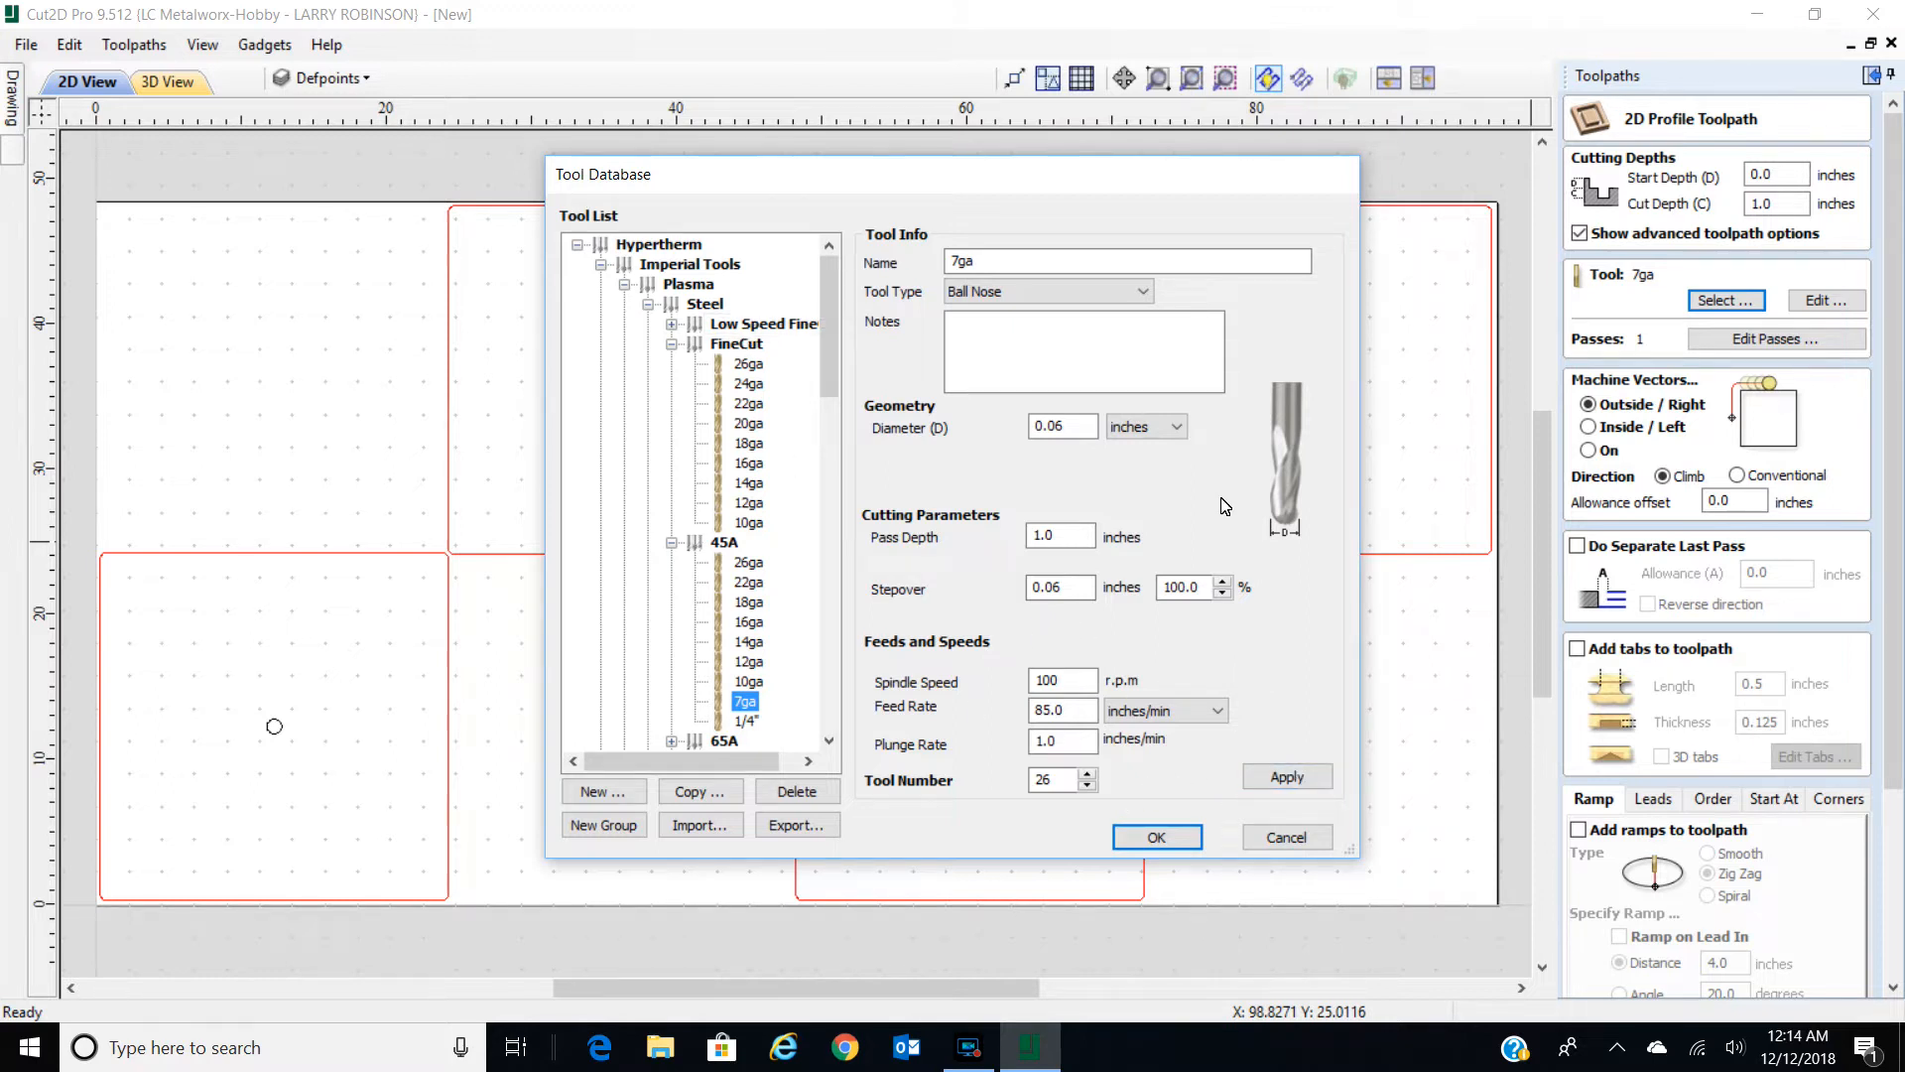
{"action": "left_click", "coordinate": [1139, 835]}
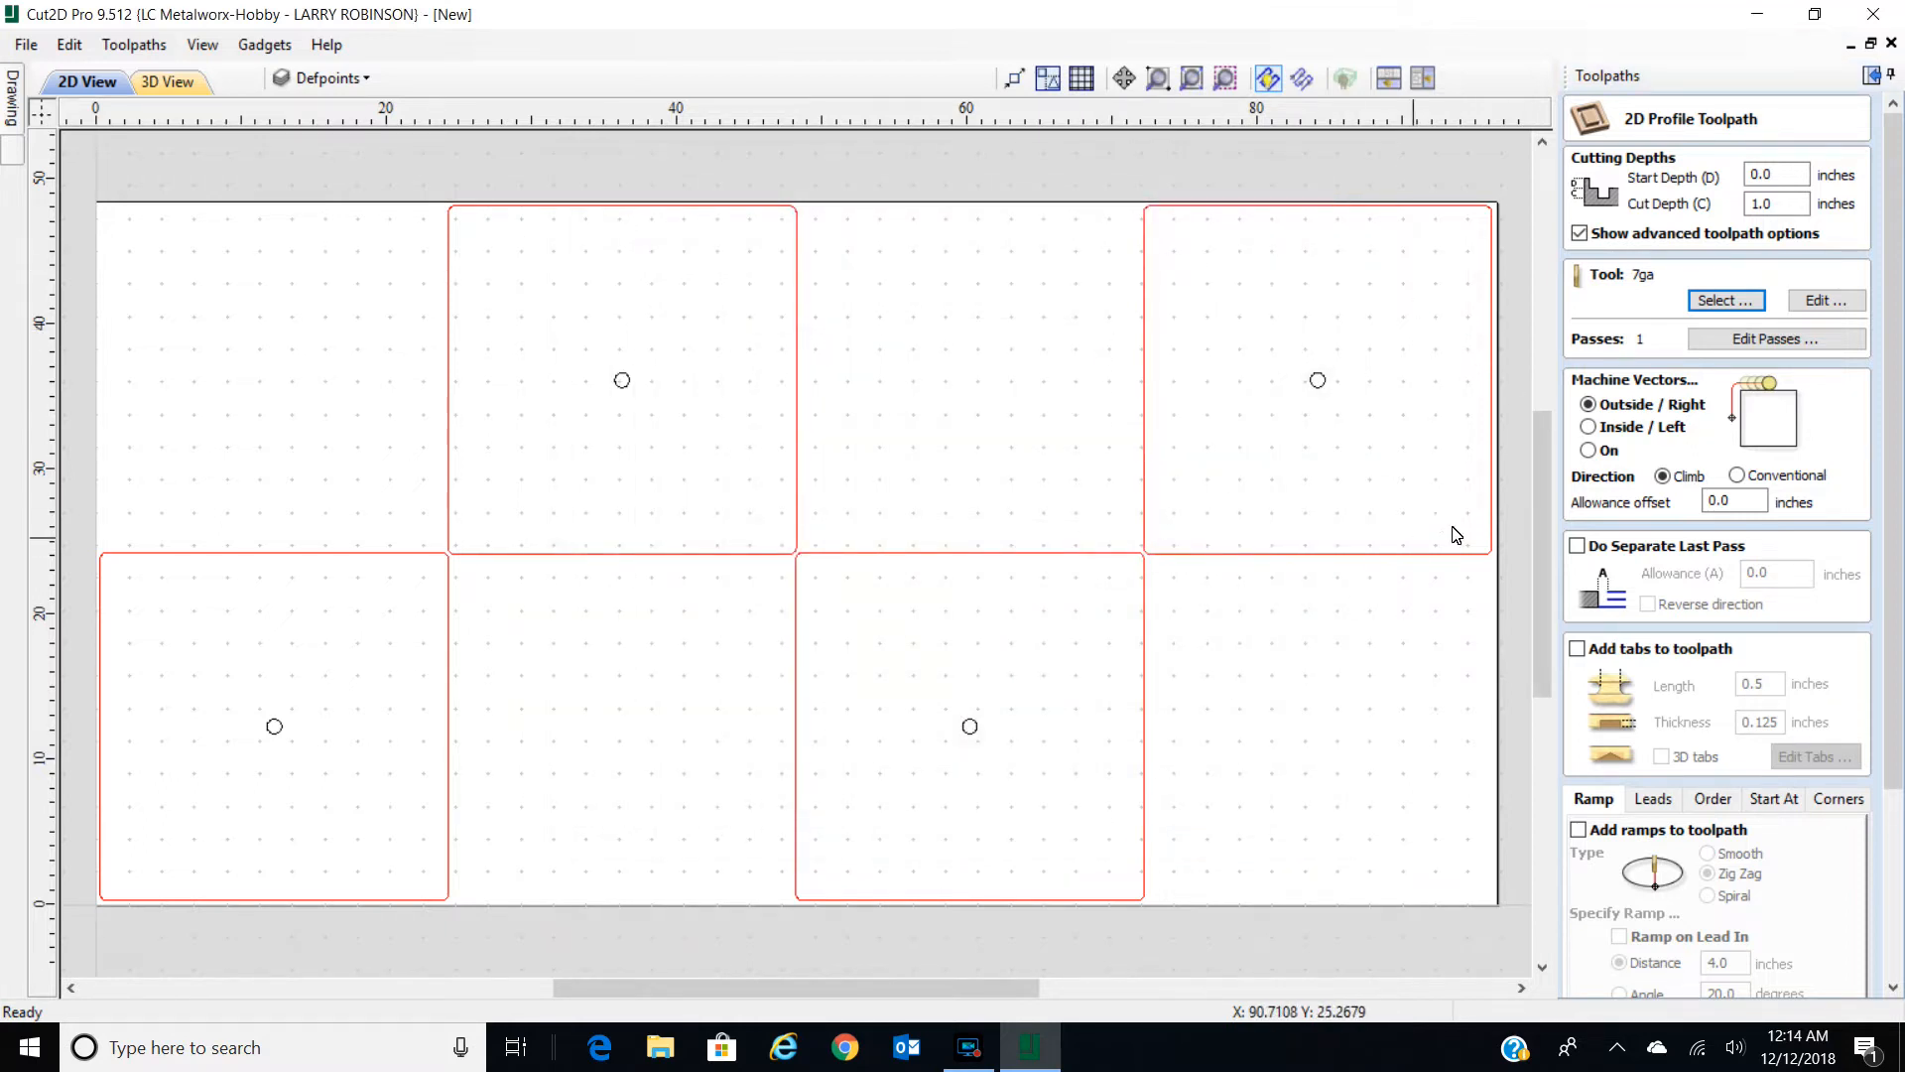
Add circular leads to the profile toolpath with 0.3 inch radius, 0.25 inch lead length, lead out and 0.05 inch overcut.
{"action": "scroll", "coordinate": [1722, 670], "scroll_direction": "down", "scroll_amount": 1}
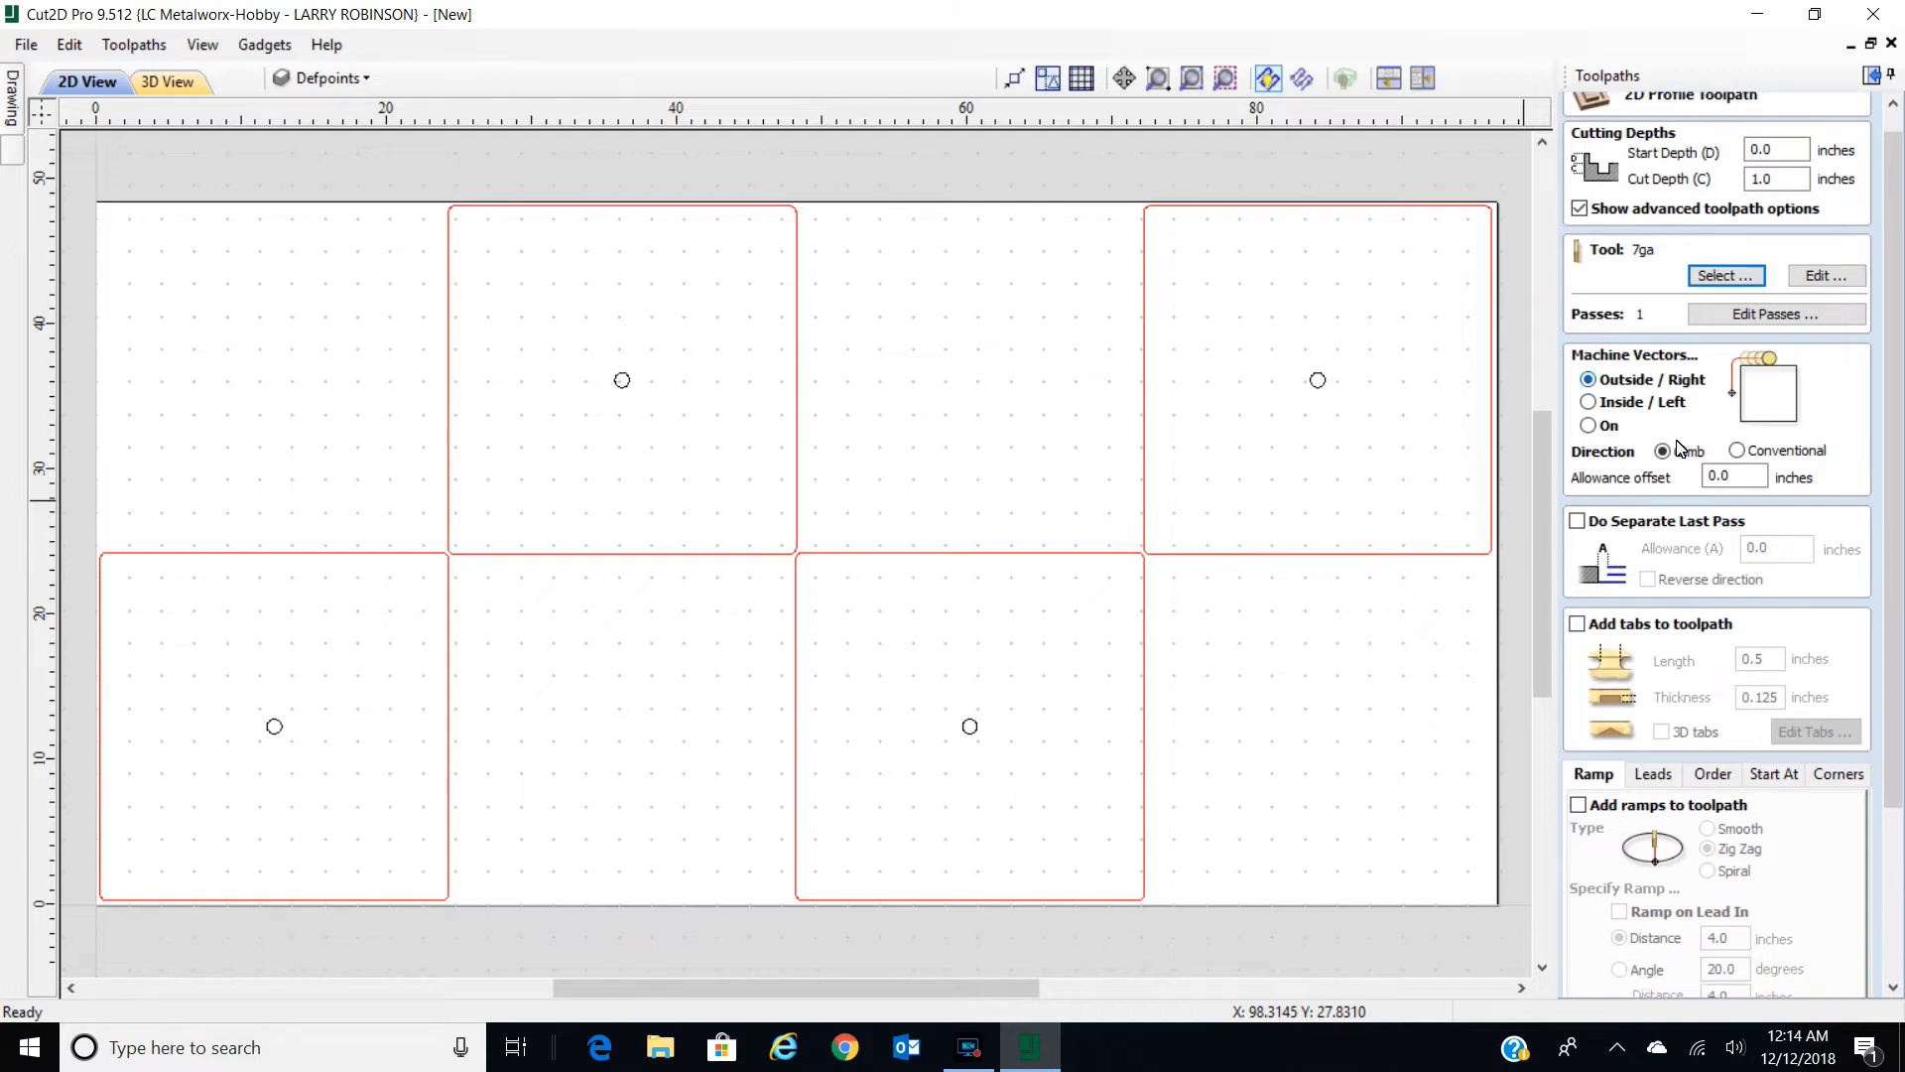
{"action": "scroll", "coordinate": [1677, 620], "scroll_direction": "down", "scroll_amount": 3}
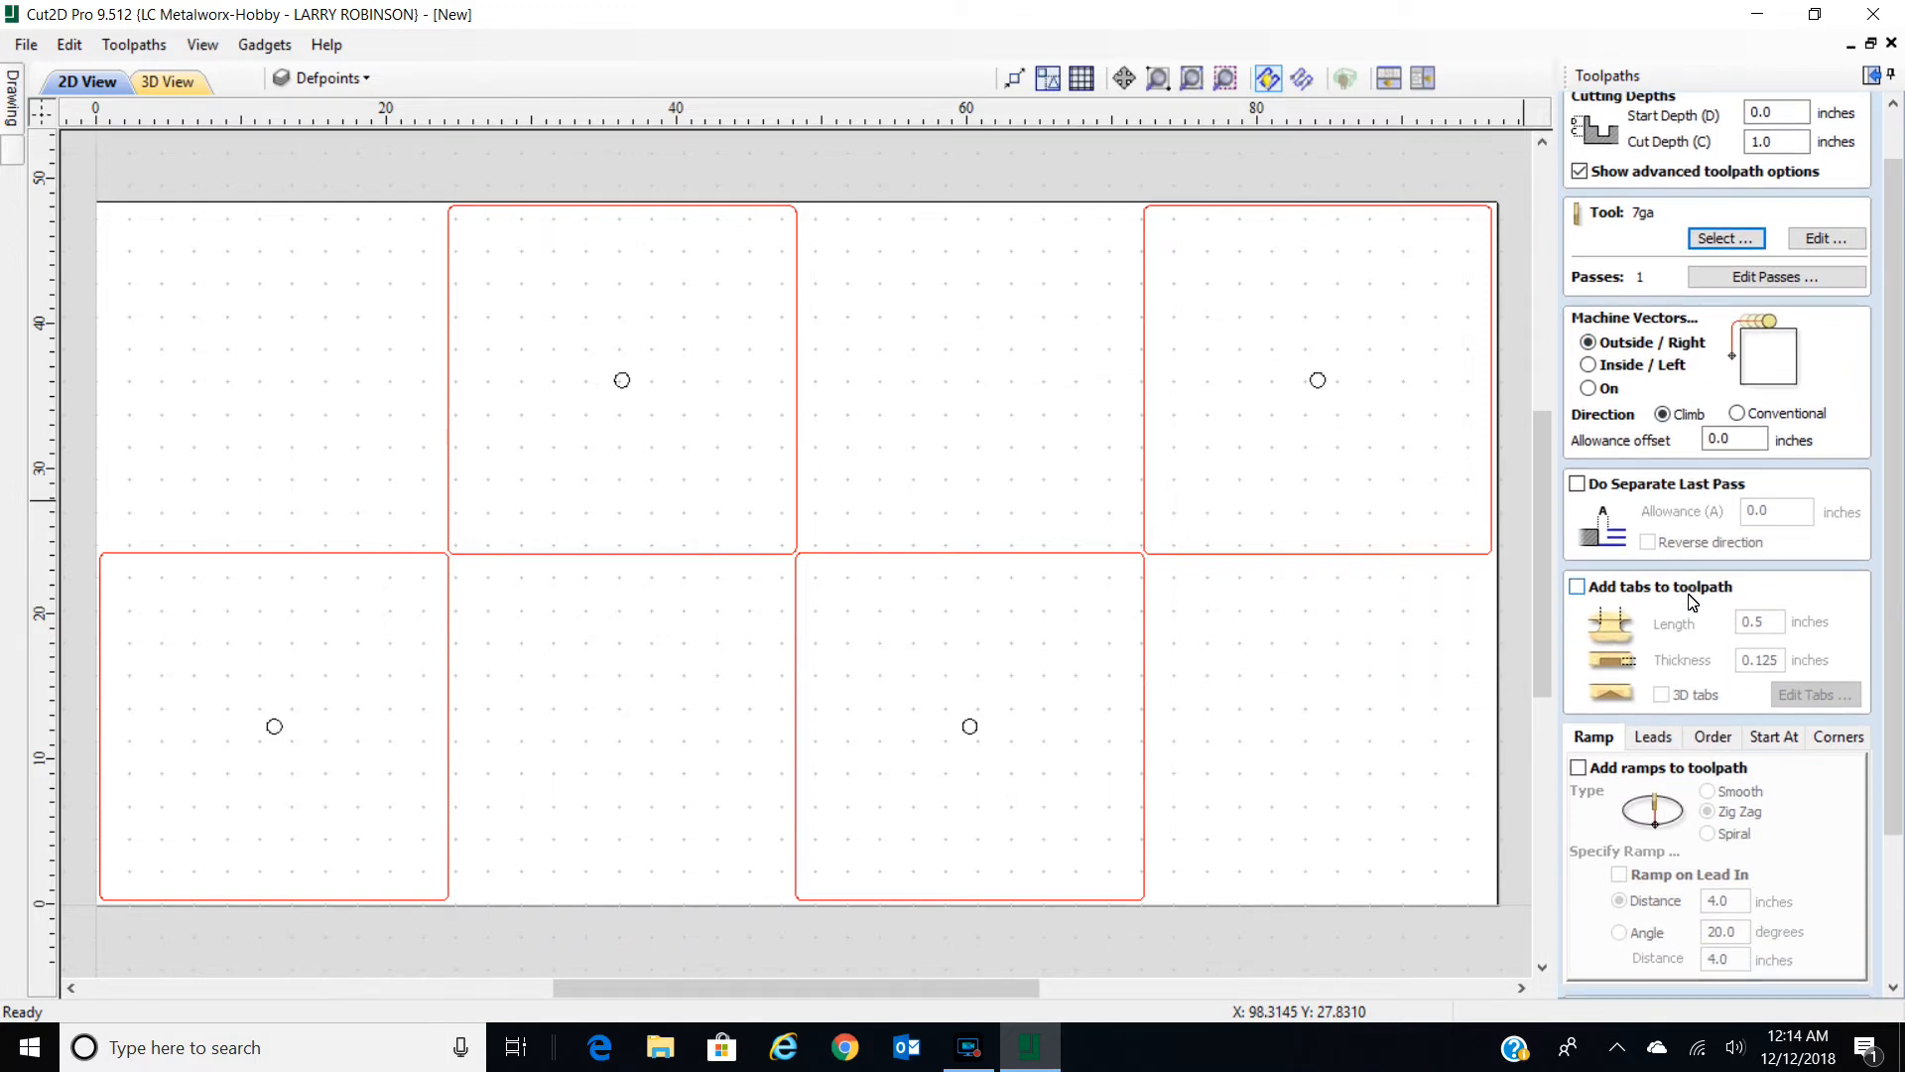
{"action": "scroll", "coordinate": [1692, 600], "scroll_direction": "down", "scroll_amount": 5}
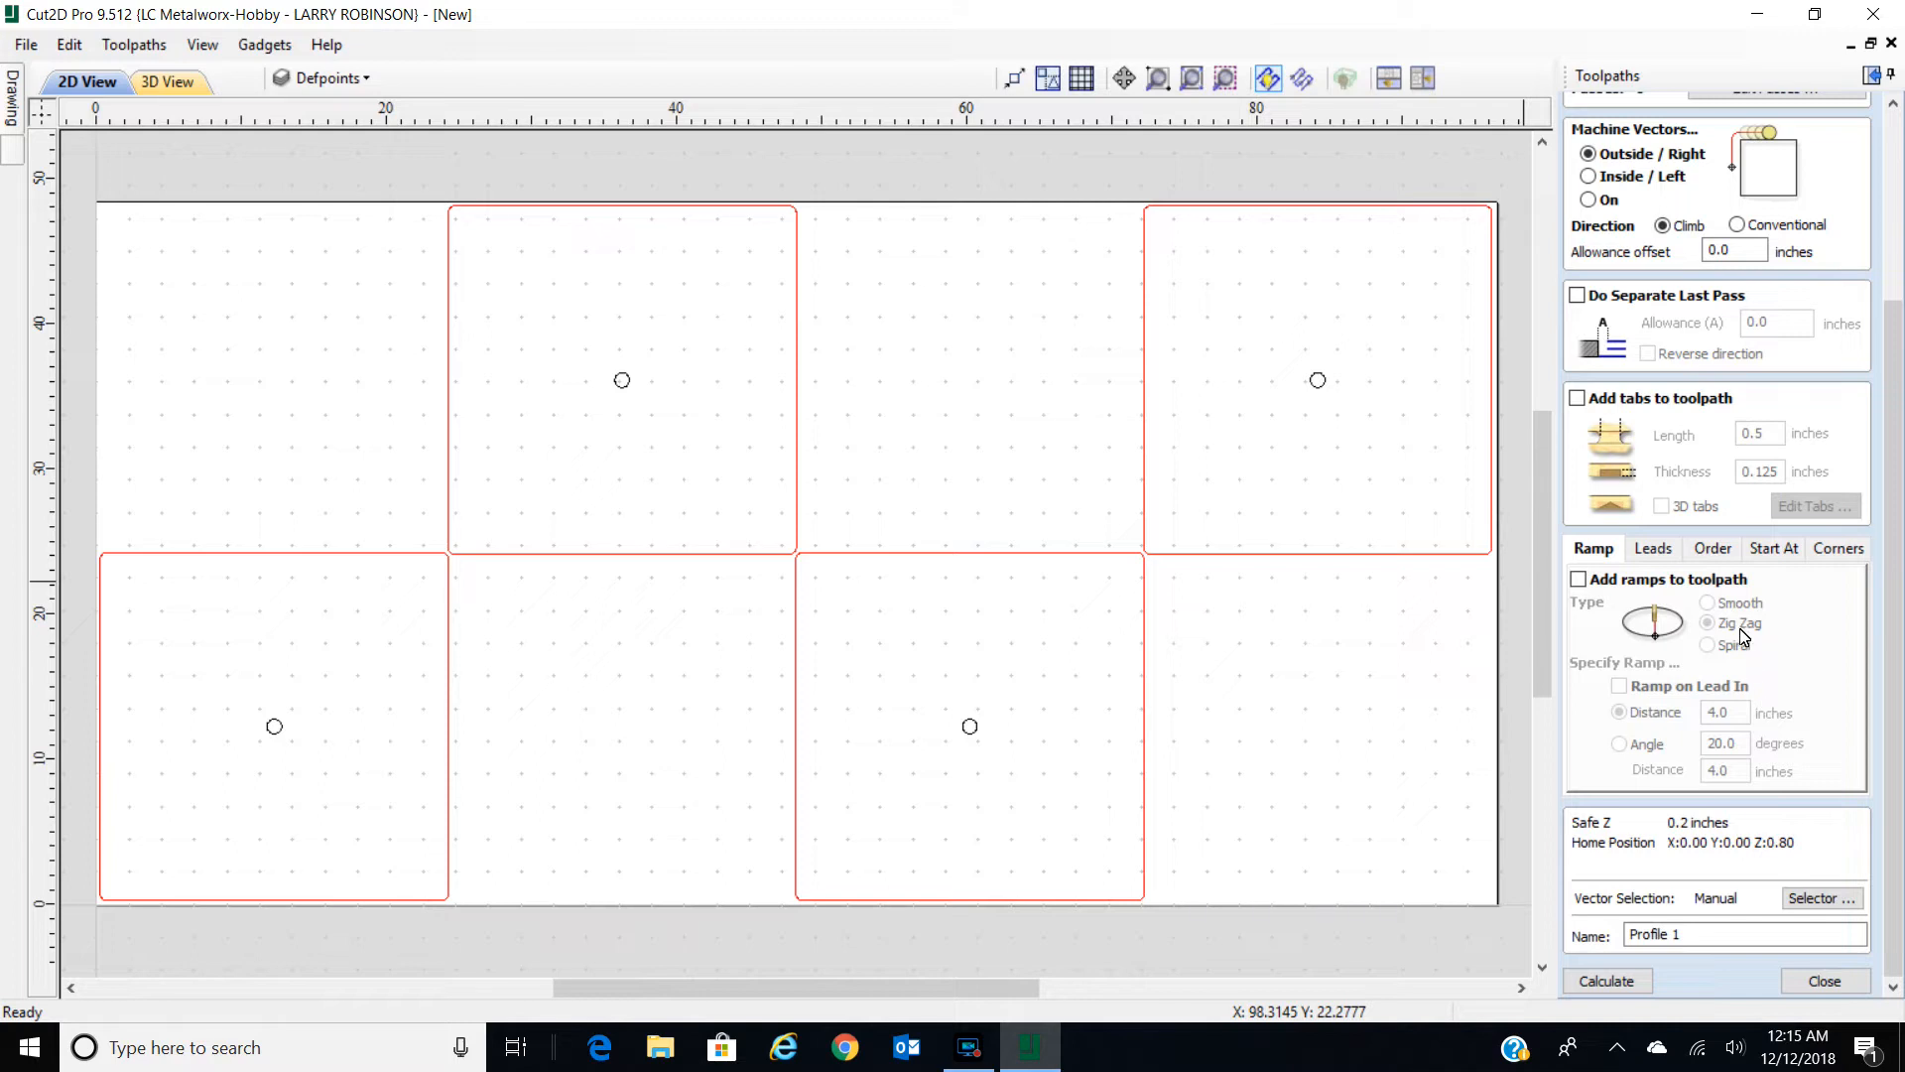
{"action": "left_click", "coordinate": [1659, 554]}
{"action": "left_click", "coordinate": [1594, 582]}
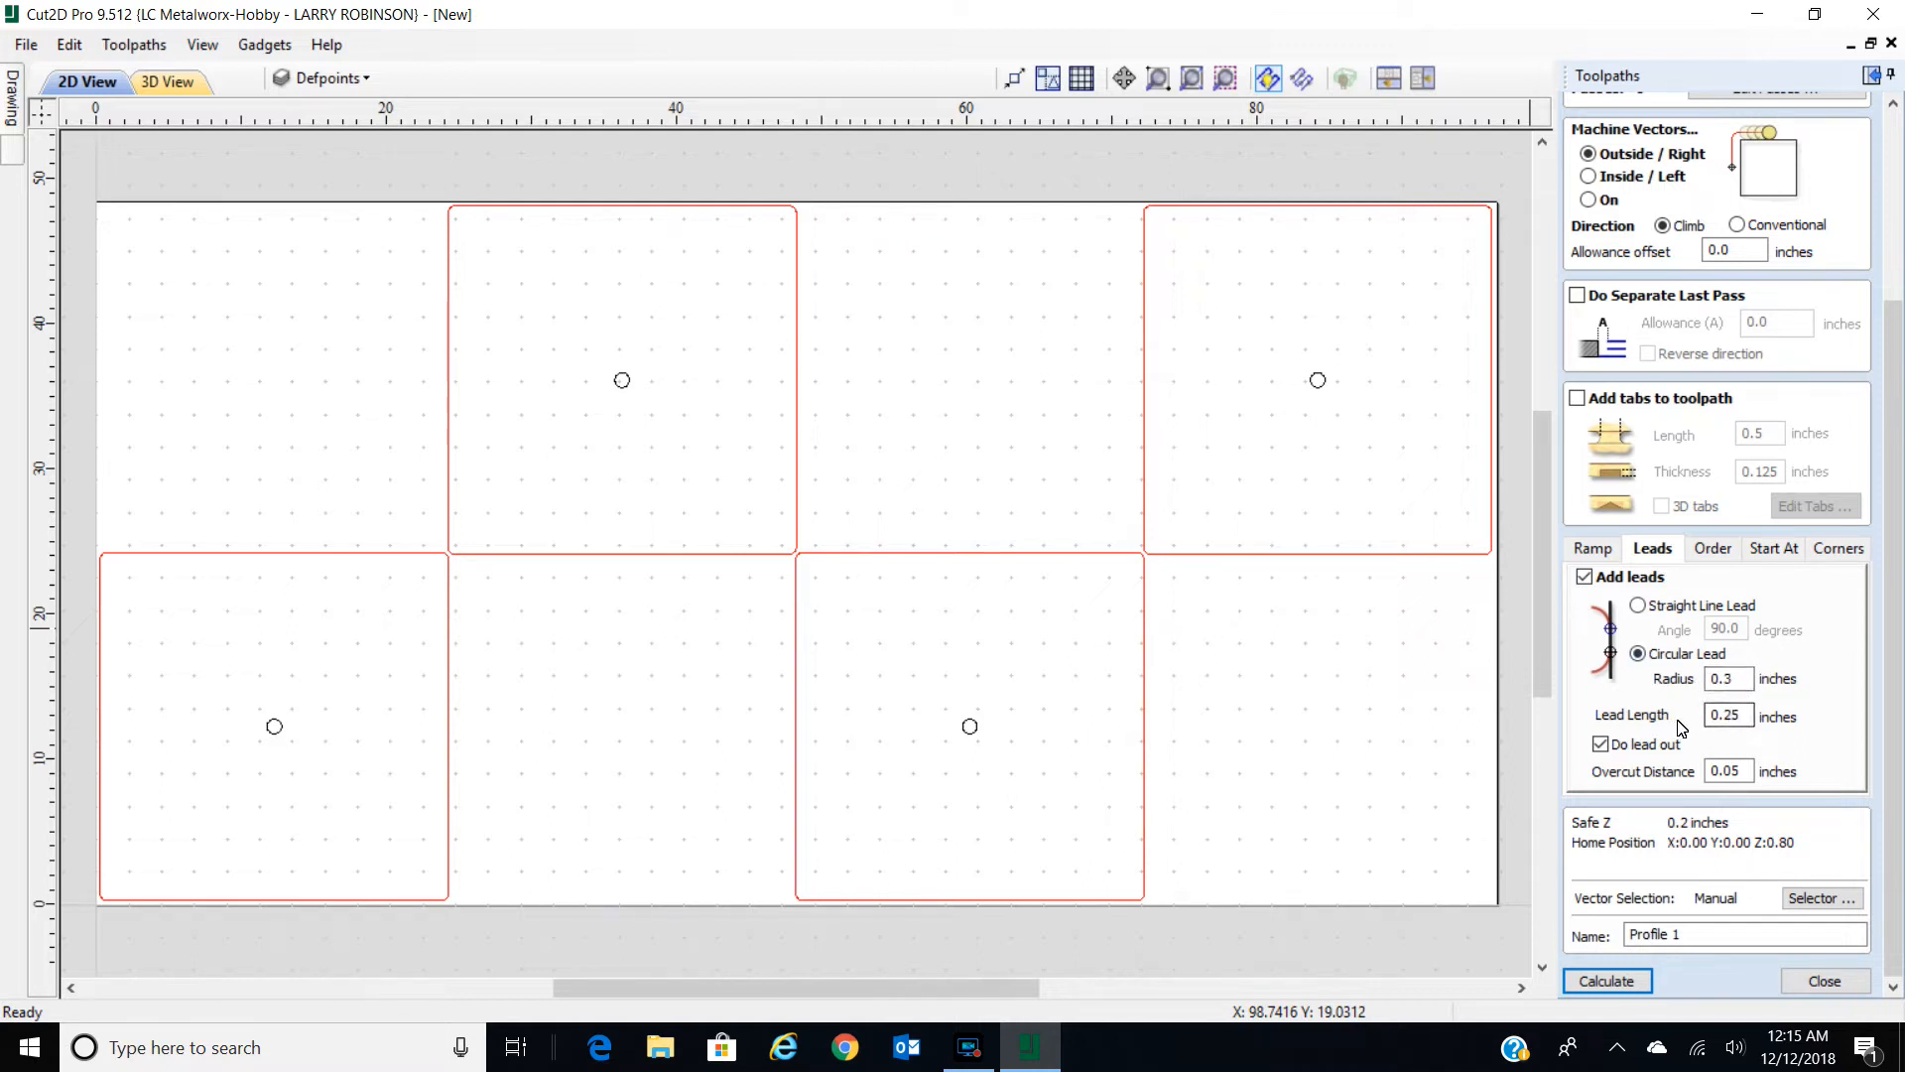
{"action": "left_click", "coordinate": [1716, 728]}
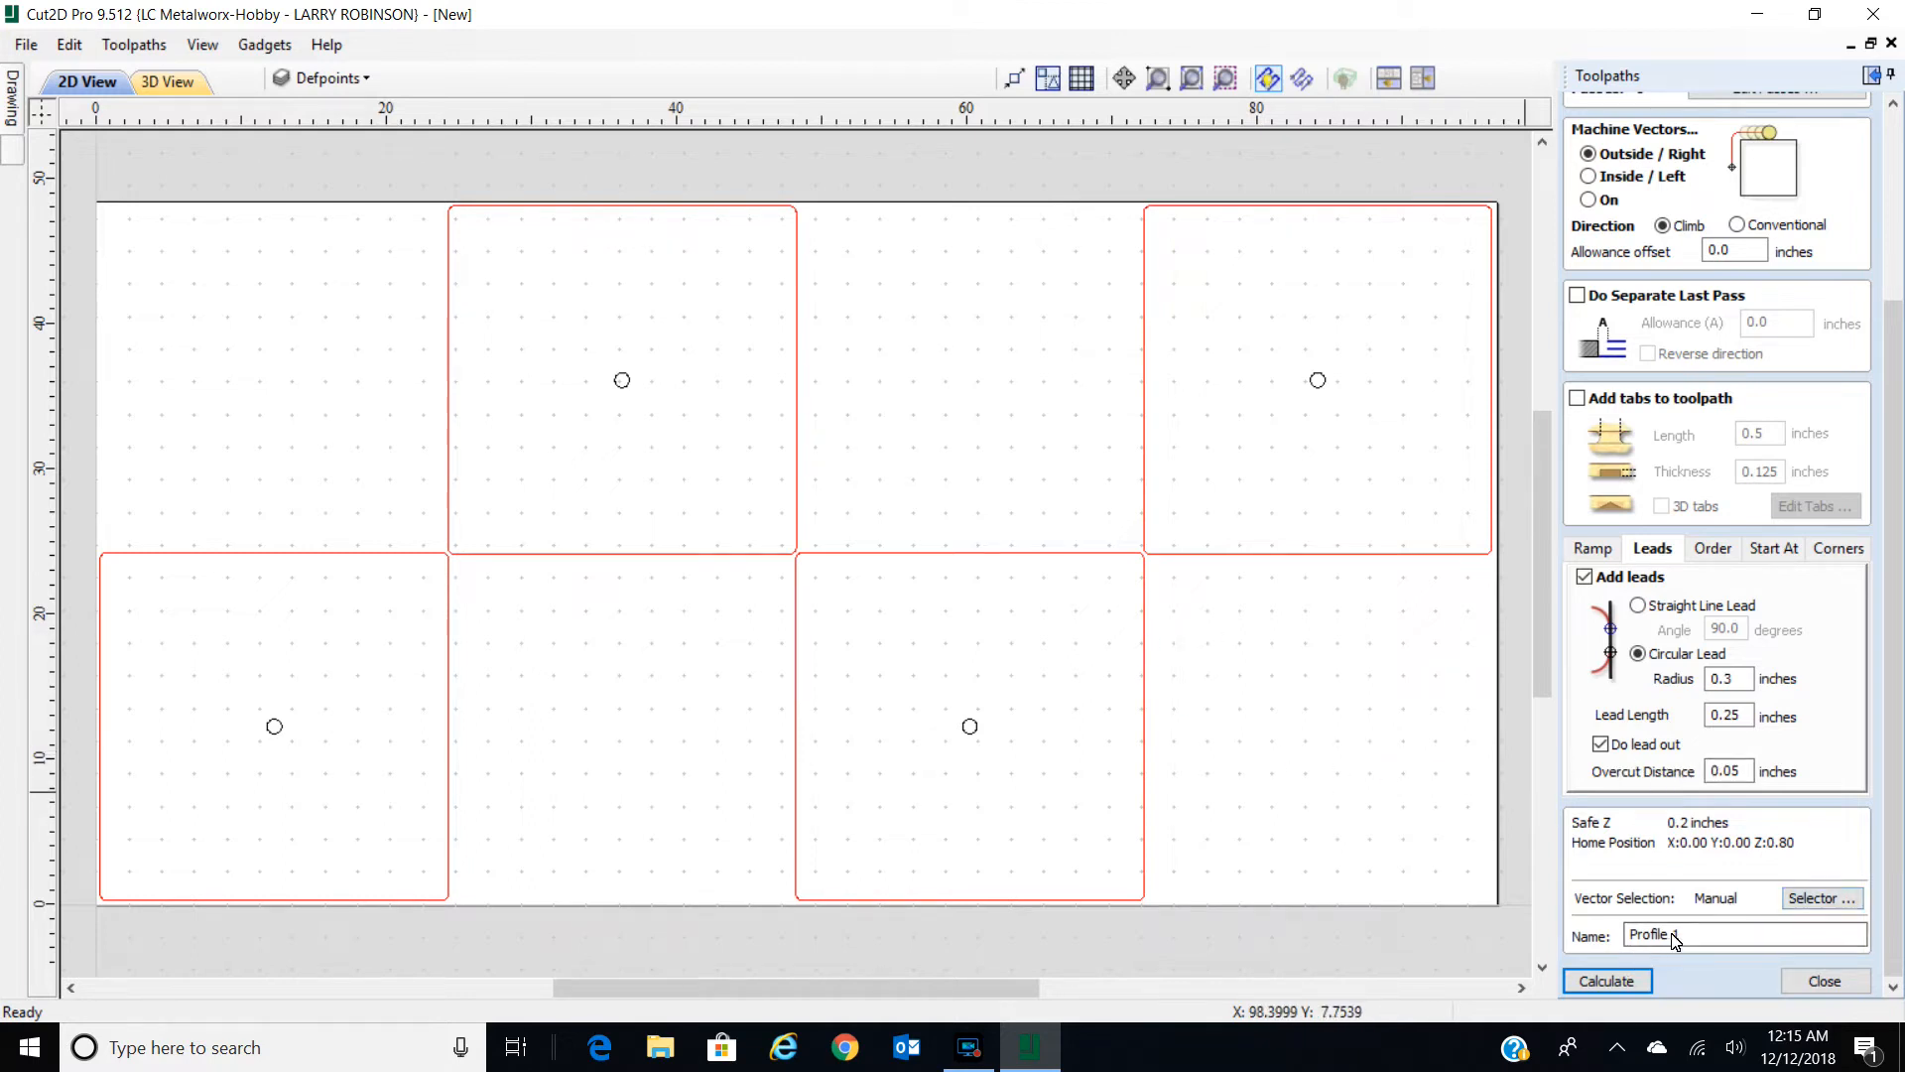
Name the profile toolpath Outside and open its cutting order options.
{"action": "left_click_drag", "start_coordinate": [1690, 937], "coordinate": [1599, 935]}
{"action": "type", "text": "Outside"}
{"action": "left_click", "coordinate": [1710, 549]}
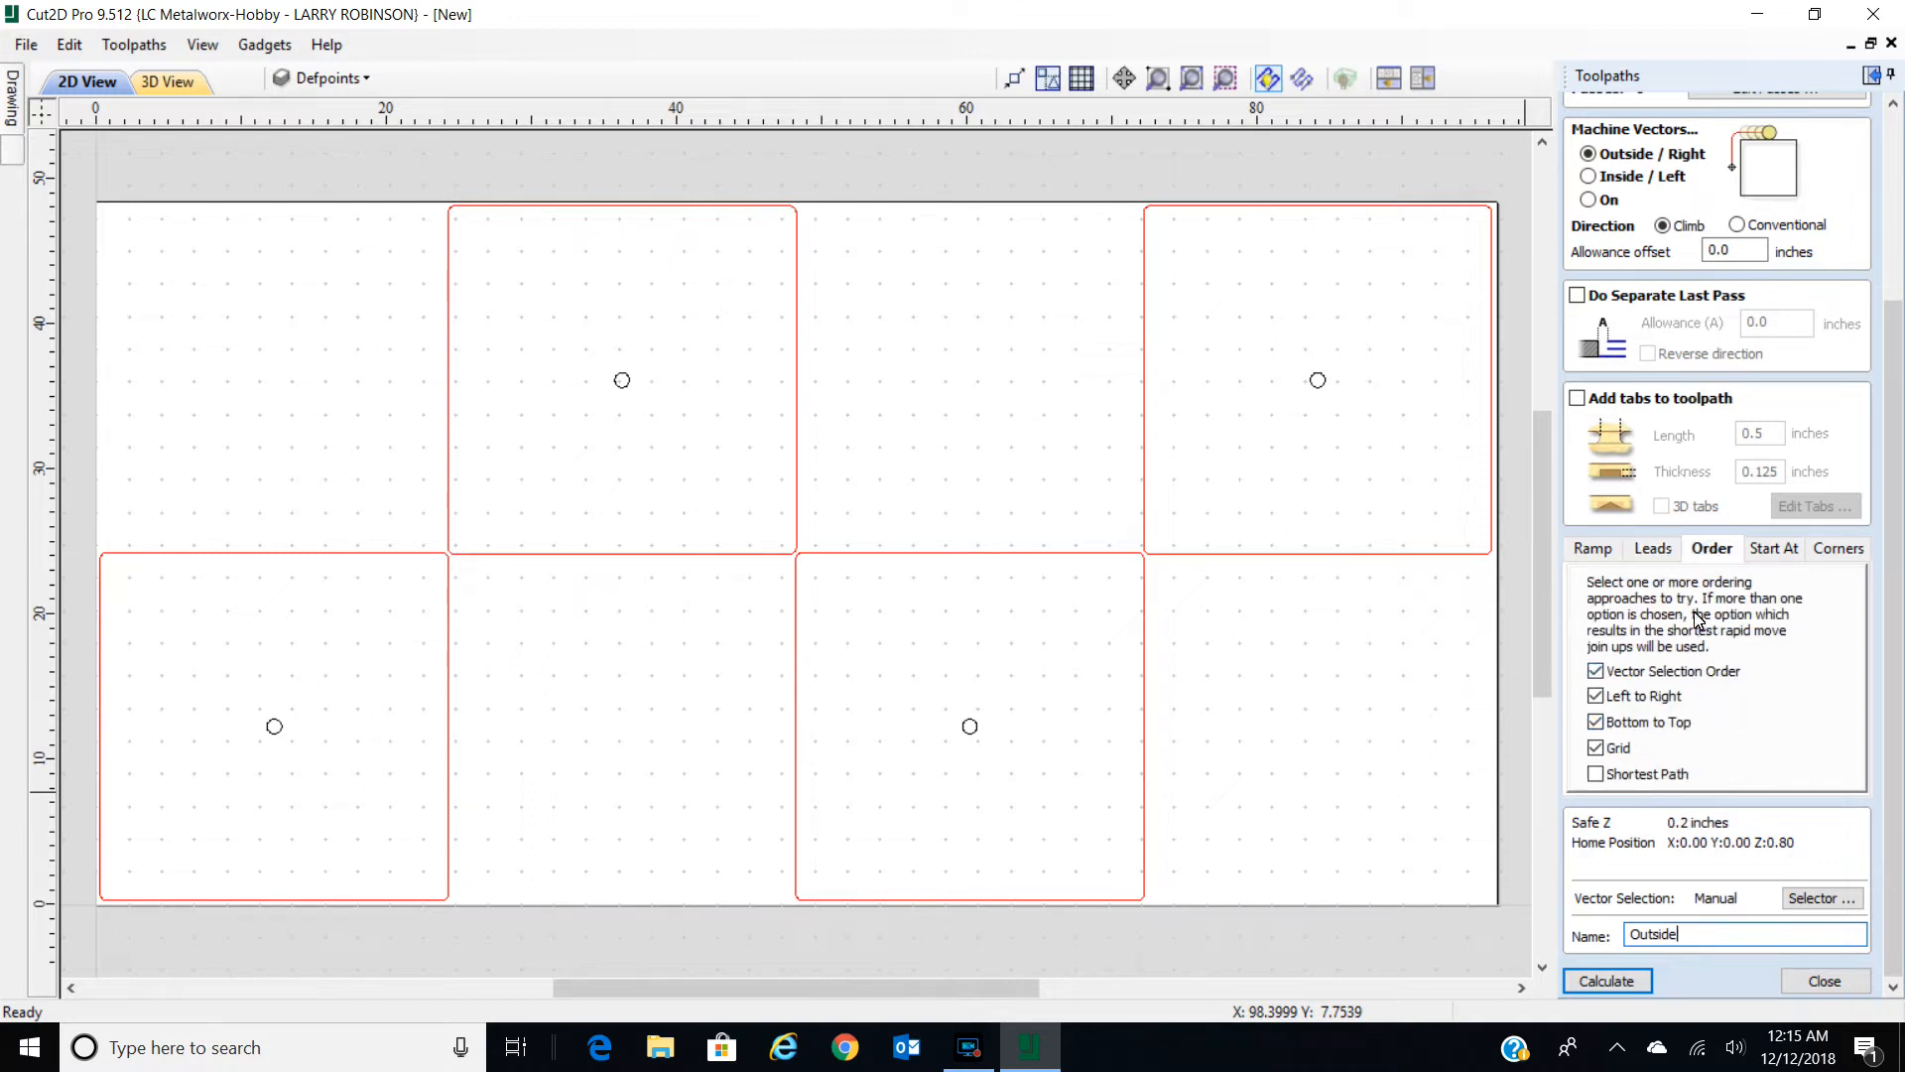
Calculate the Outside profile toolpath from the closed vectors on layer 1 and close its settings.
{"action": "left_click", "coordinate": [1773, 547]}
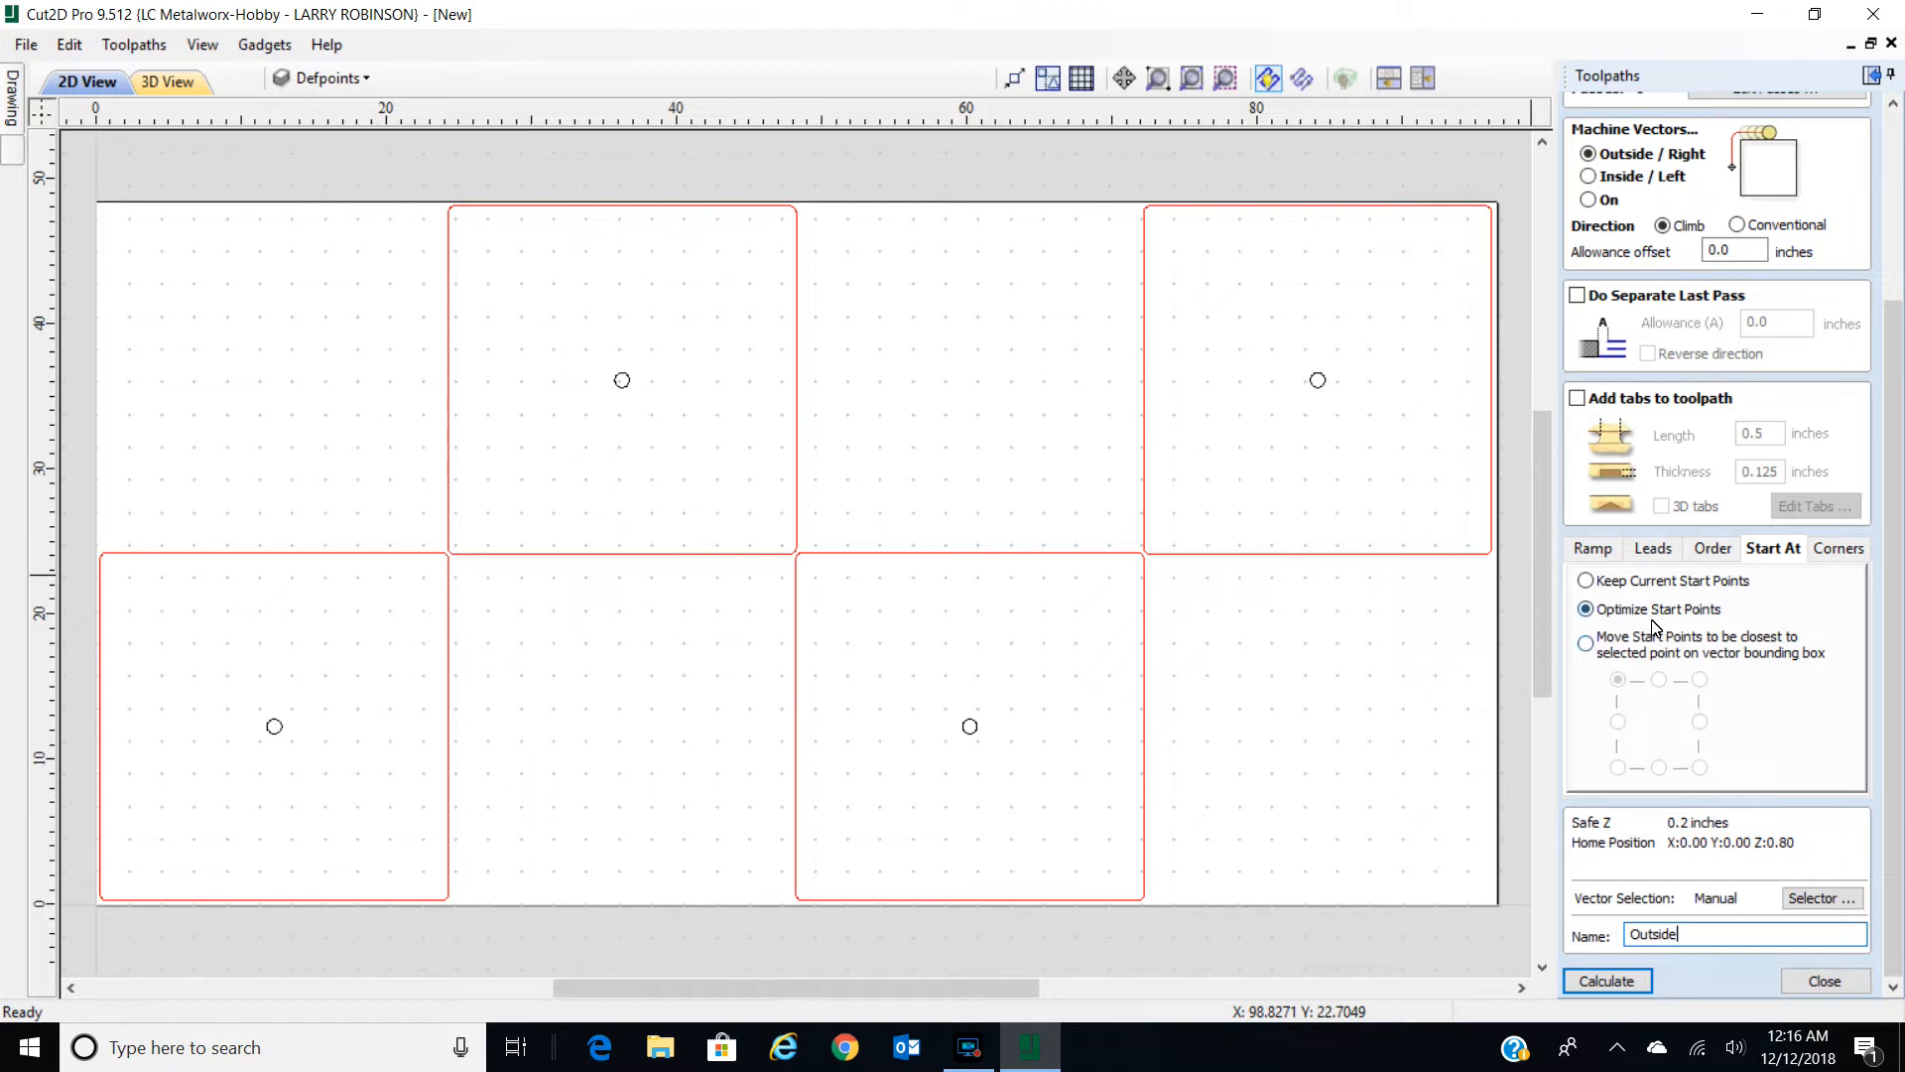
{"action": "left_click", "coordinate": [1838, 548]}
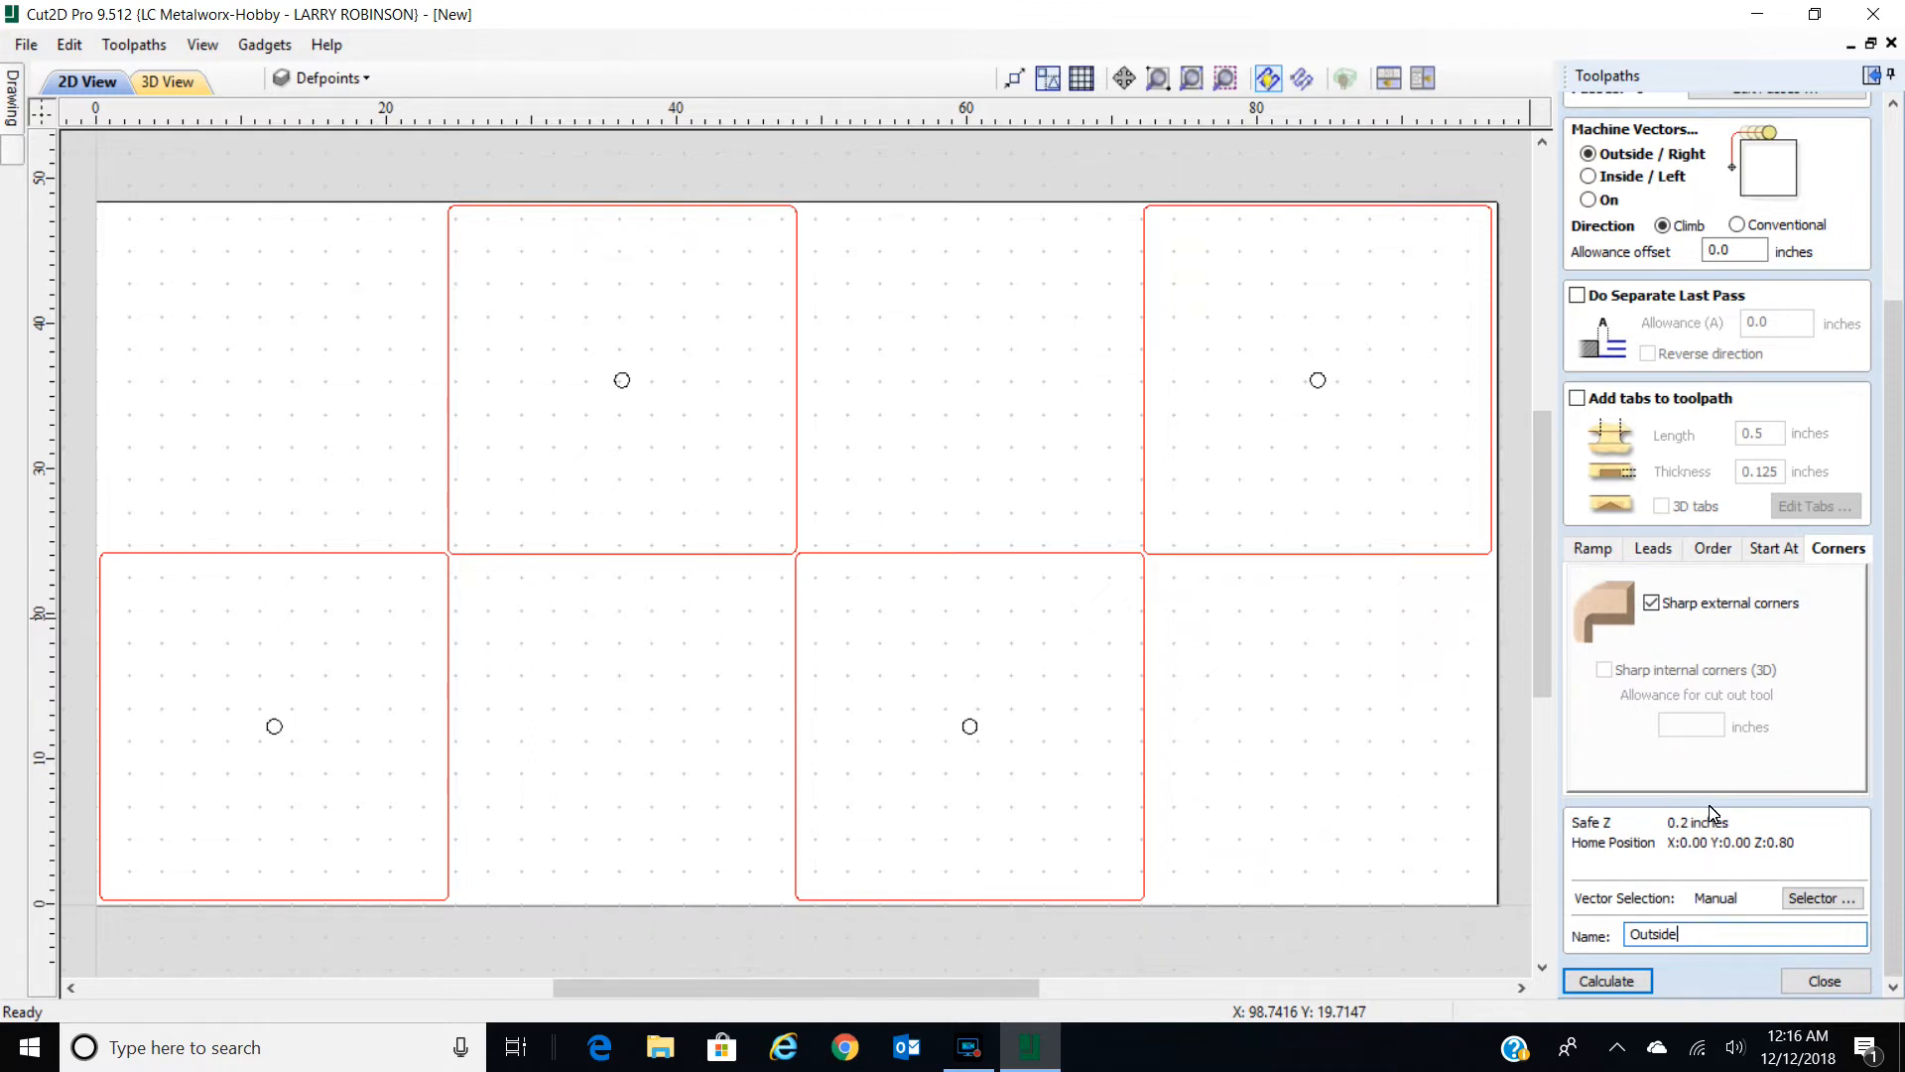
{"action": "left_click", "coordinate": [1821, 899]}
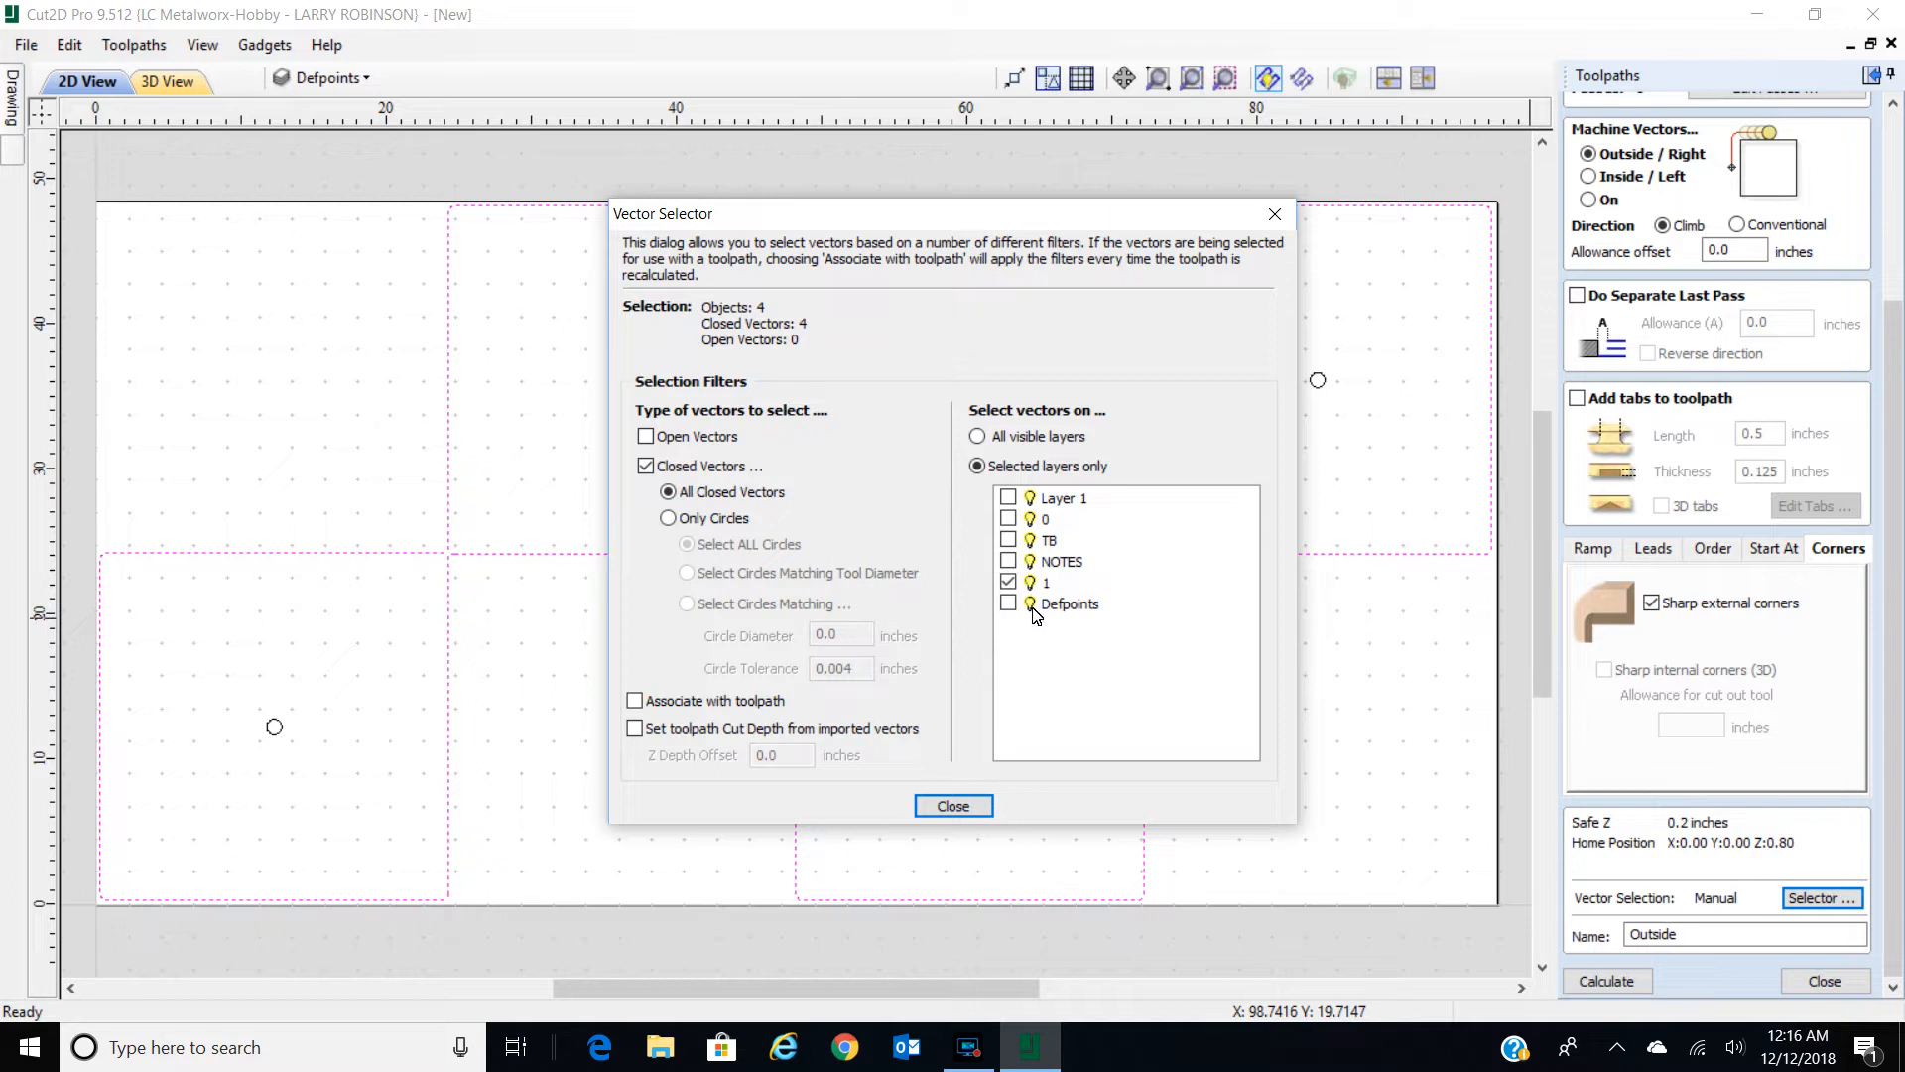
{"action": "left_click", "coordinate": [953, 805]}
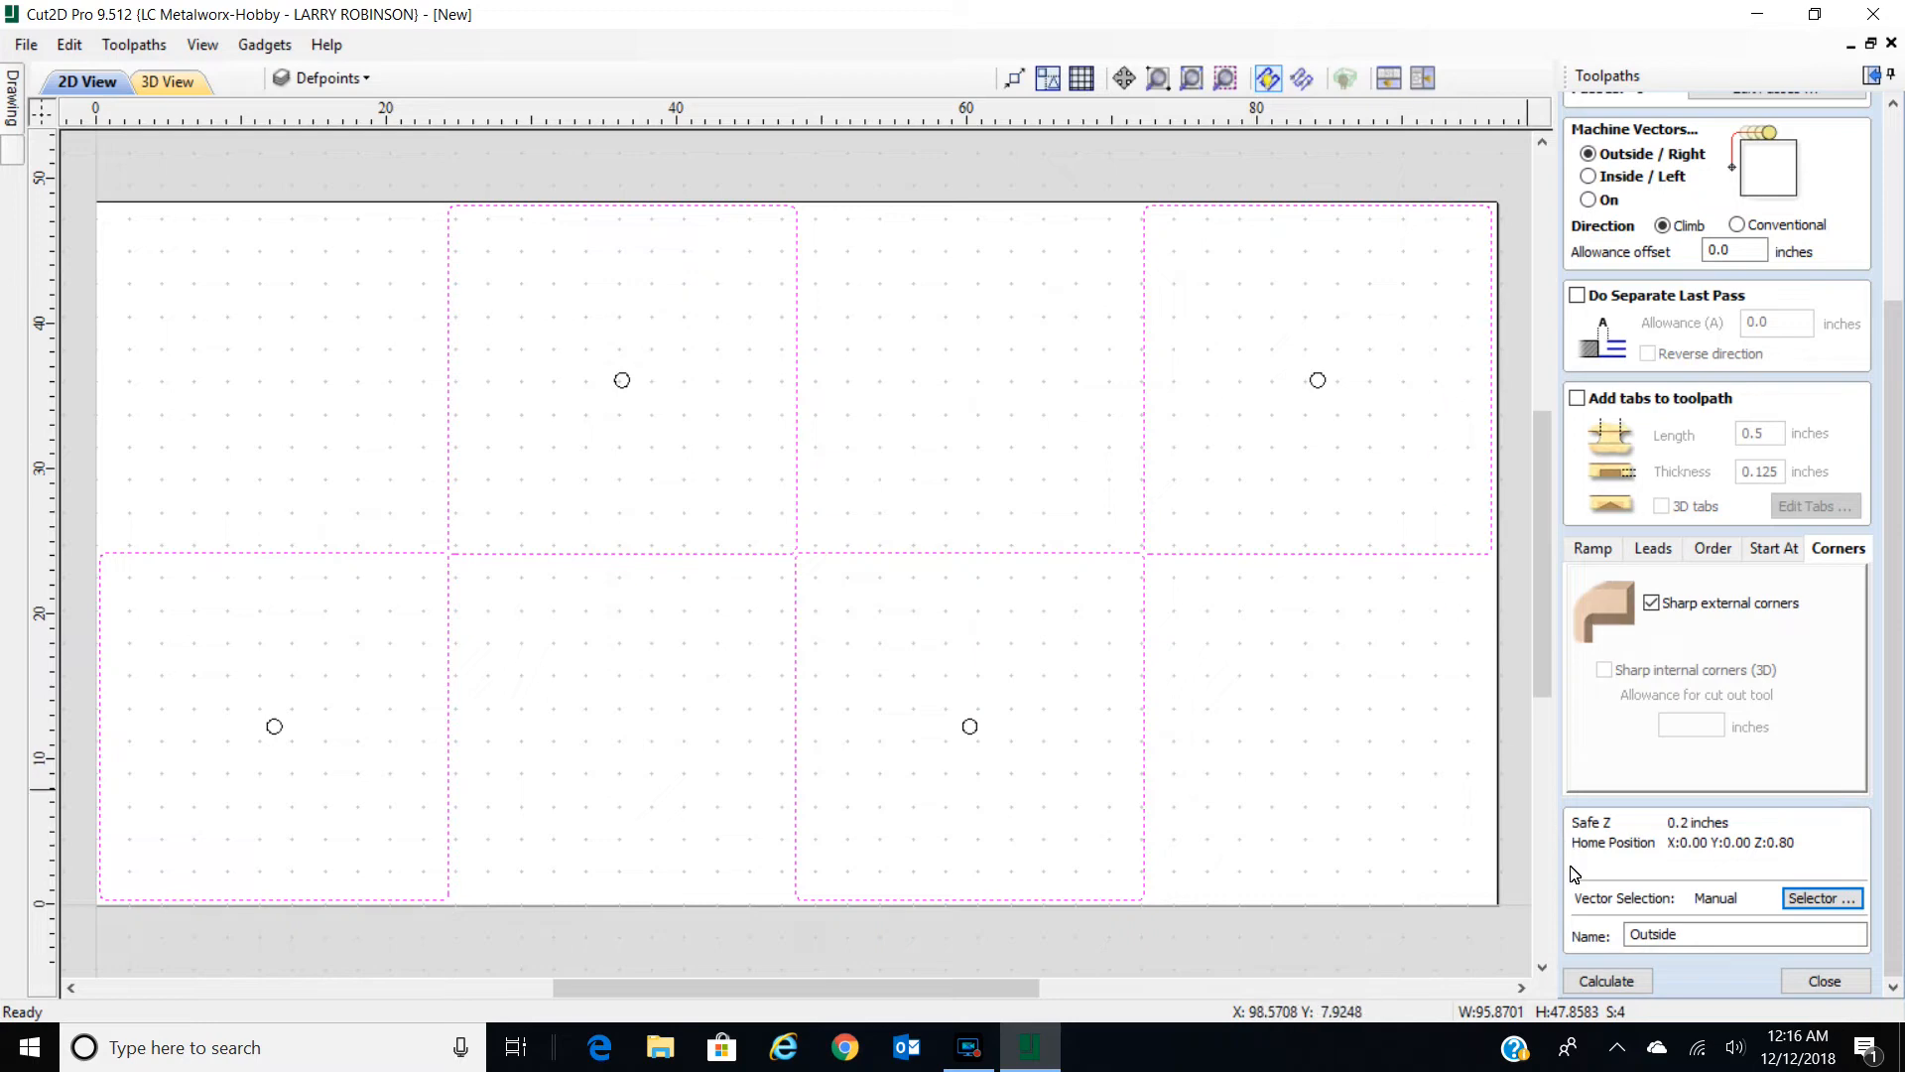
{"action": "left_click", "coordinate": [1607, 980]}
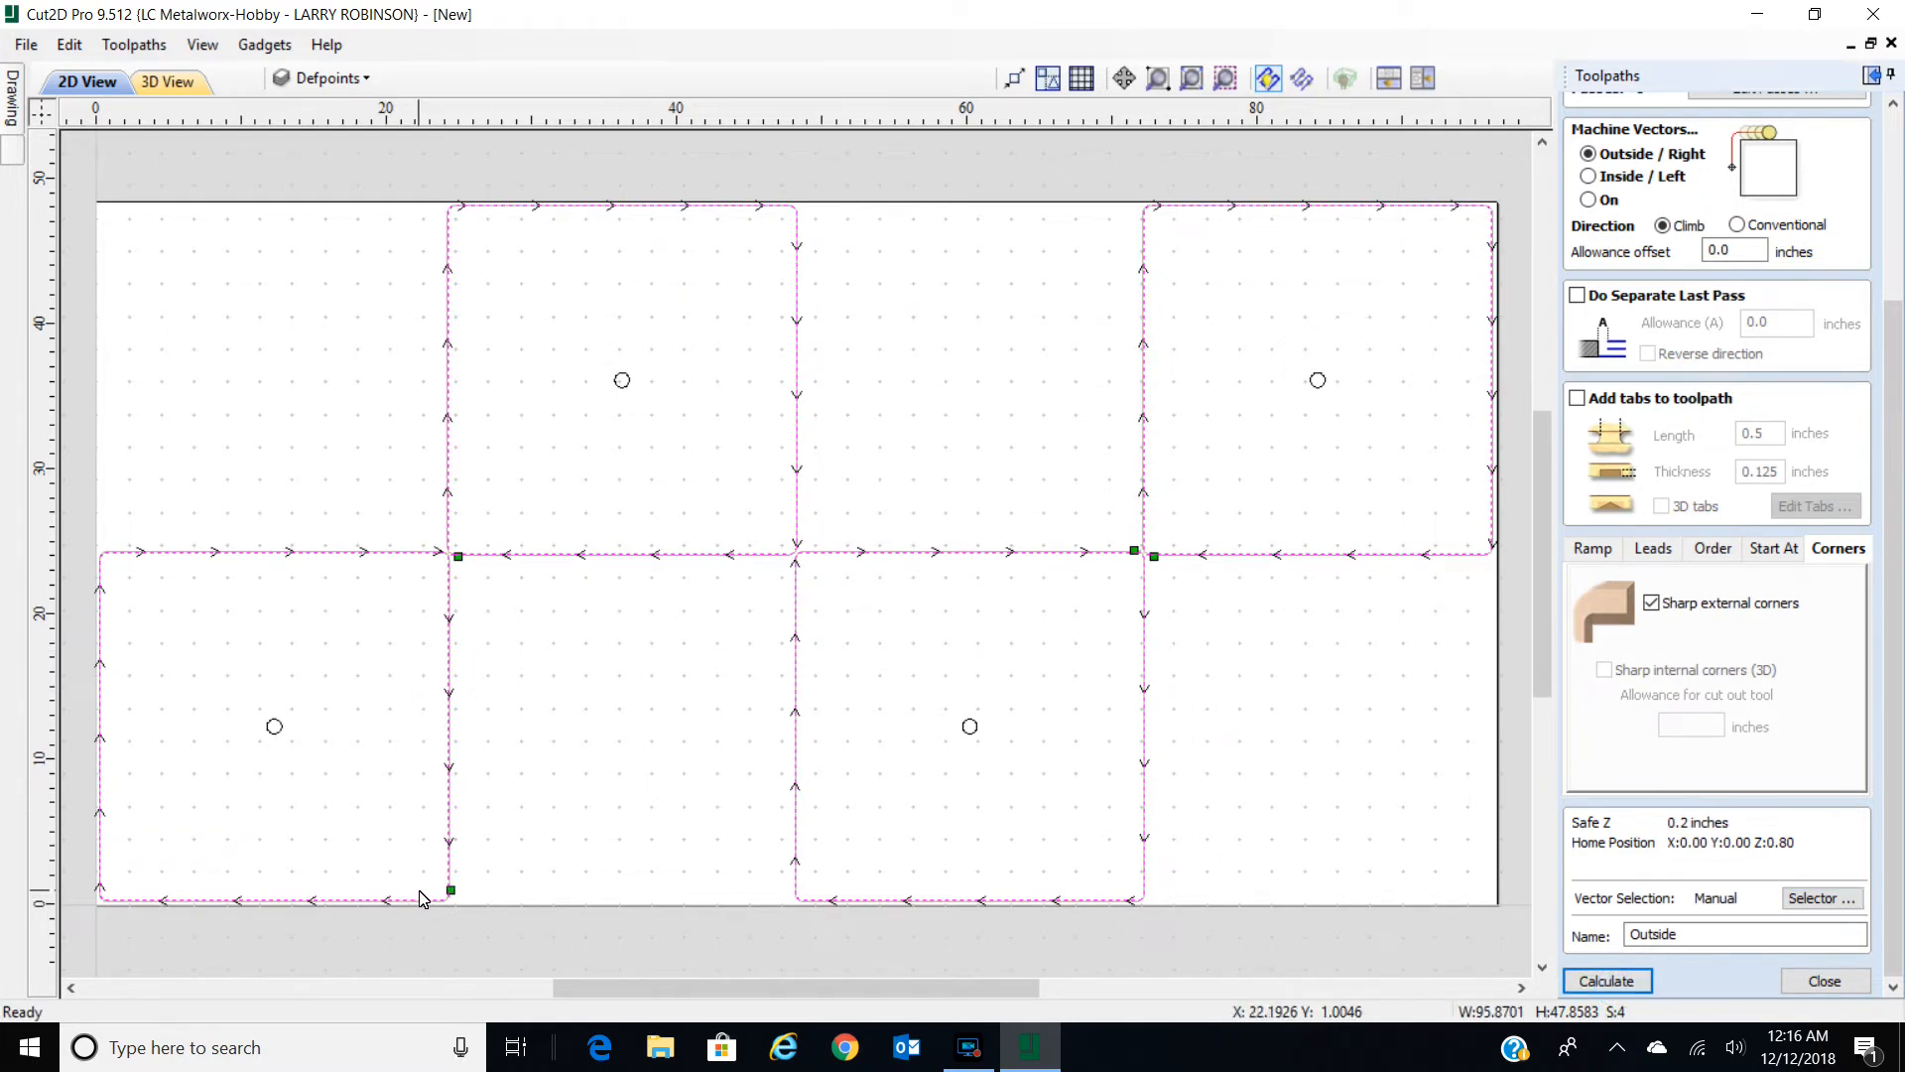
{"action": "scroll", "coordinate": [452, 896], "scroll_direction": "up", "scroll_amount": 5}
{"action": "scroll", "coordinate": [471, 904], "scroll_direction": "up", "scroll_amount": 2}
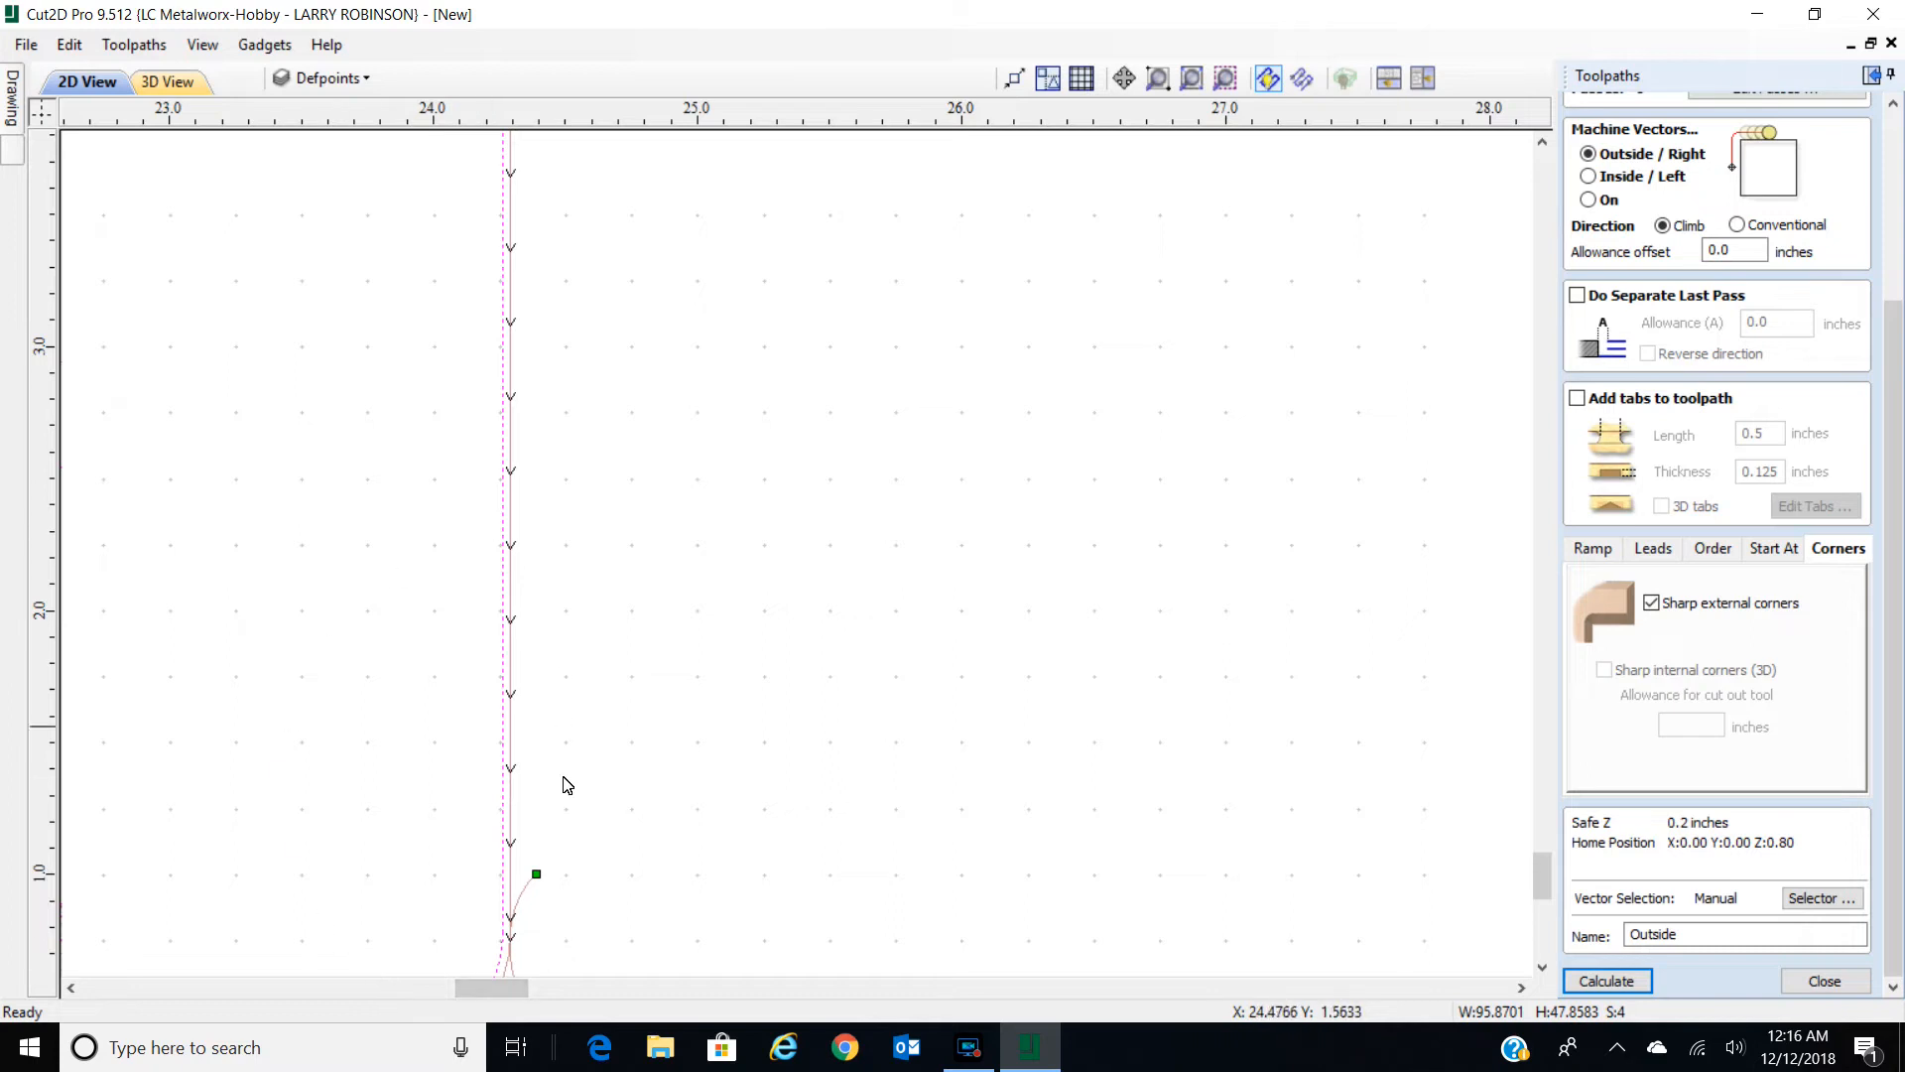
{"action": "middle_click_drag", "start_coordinate": [549, 958], "coordinate": [575, 724]}
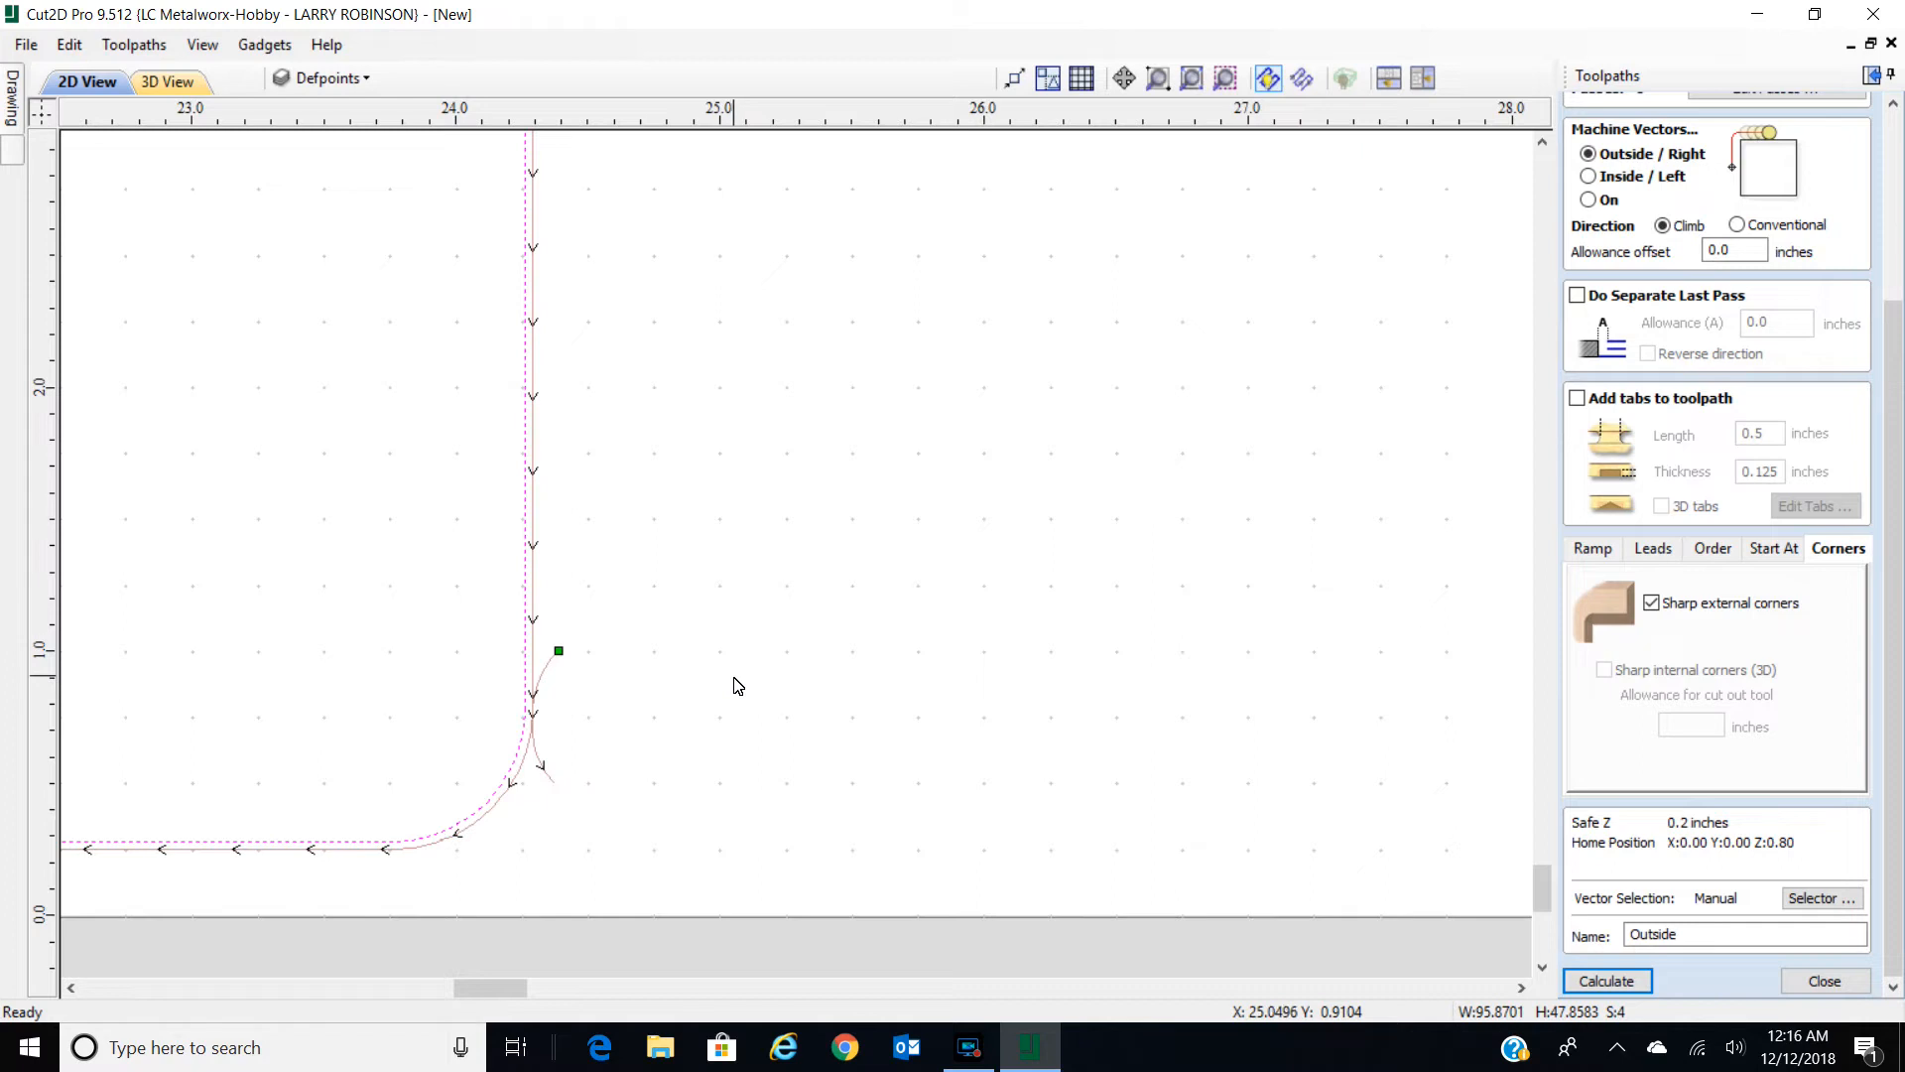
{"action": "scroll", "coordinate": [744, 645], "scroll_direction": "down", "scroll_amount": 2}
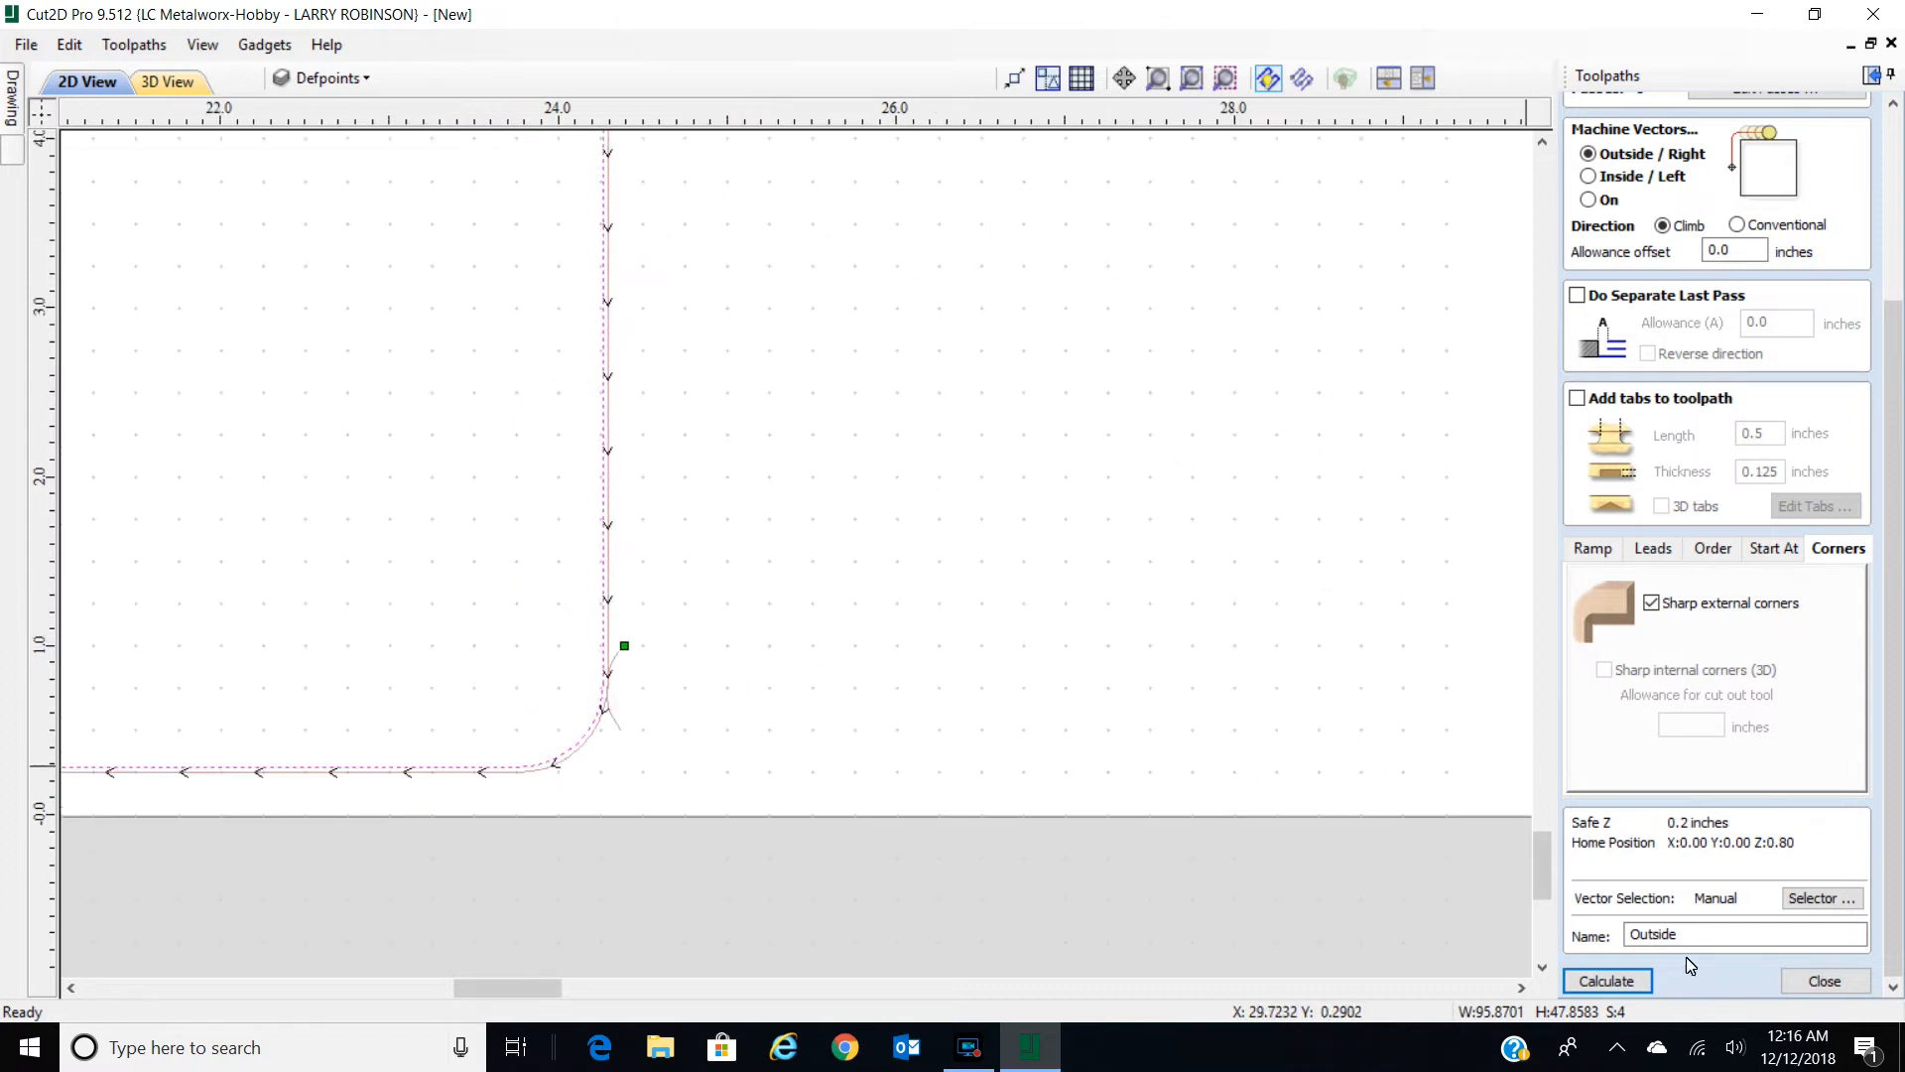
{"action": "left_click", "coordinate": [1826, 982]}
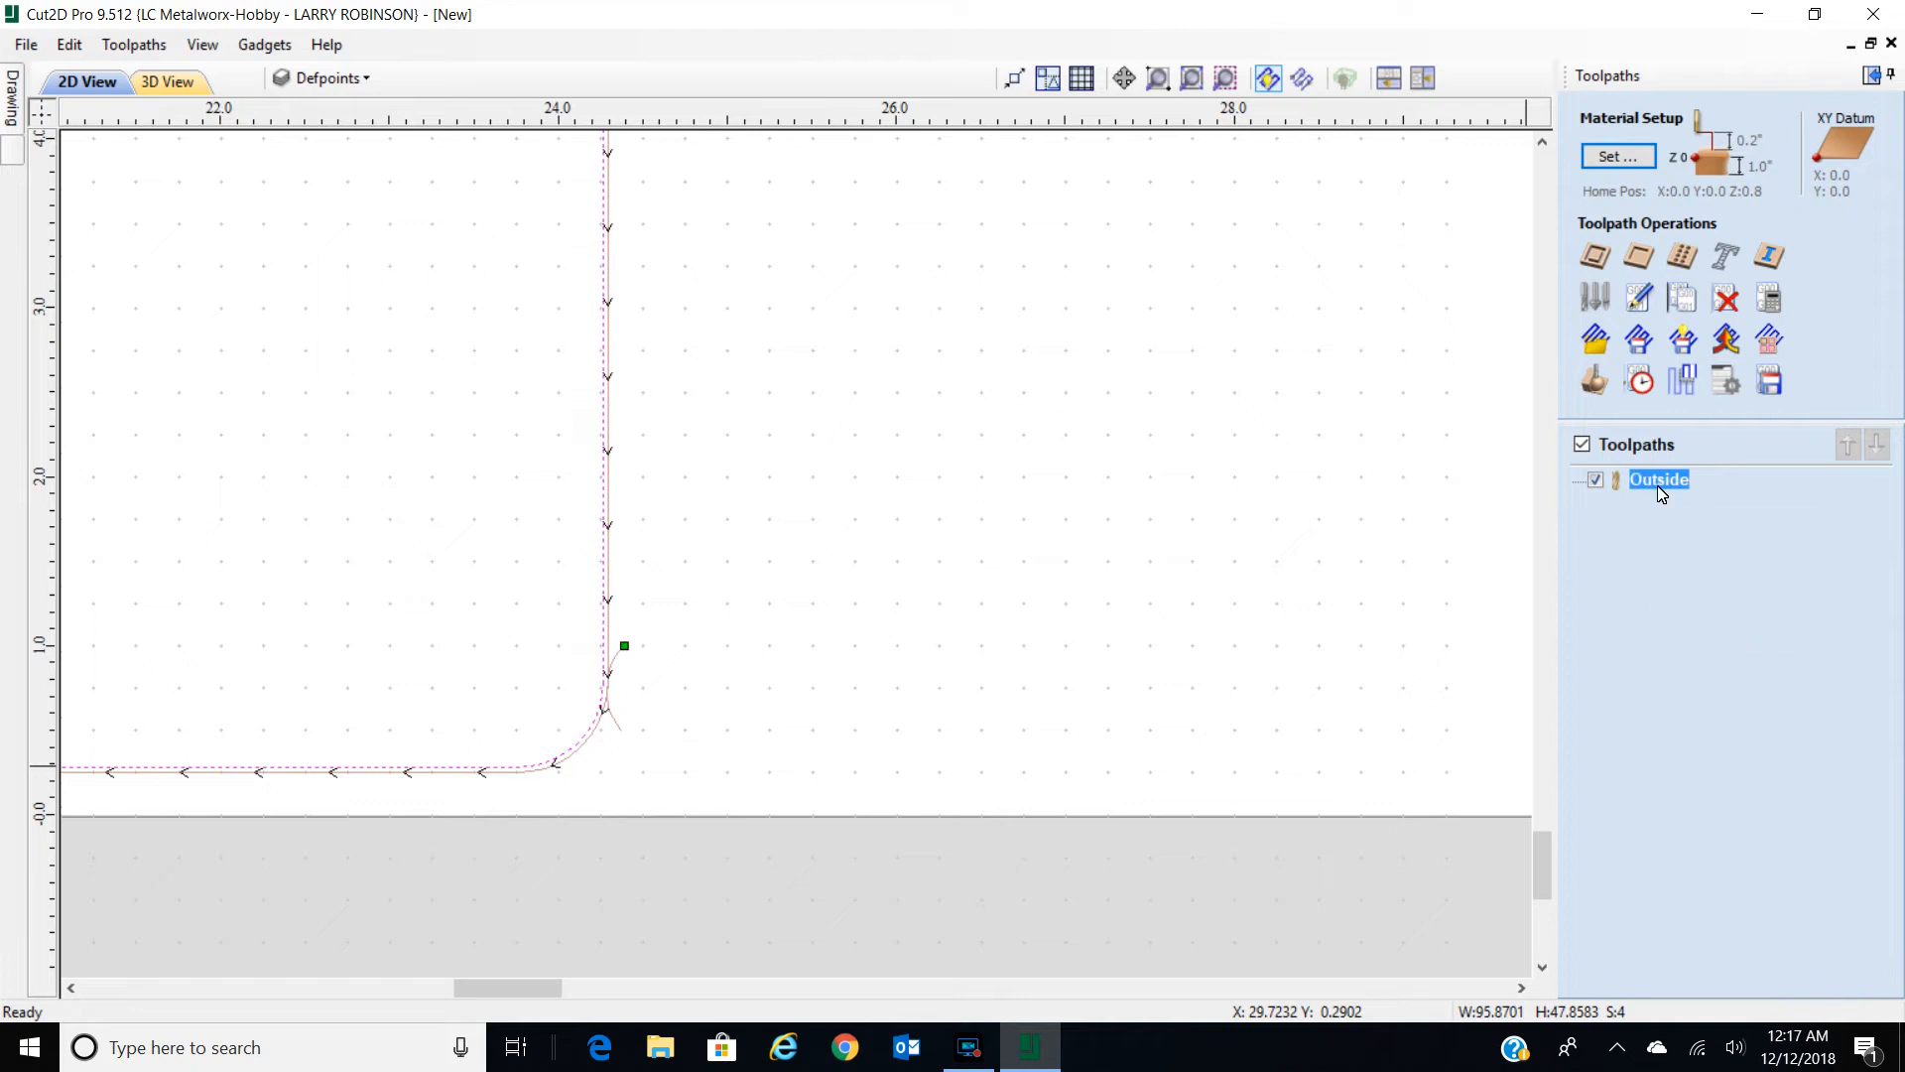
Start a second 2D profile toolpath with the 7ga tool, machining inside the vectors.
{"action": "mouse_move", "coordinate": [1662, 493]}
{"action": "scroll", "coordinate": [751, 524], "scroll_direction": "down", "scroll_amount": 2}
{"action": "scroll", "coordinate": [764, 476], "scroll_direction": "down", "scroll_amount": 3}
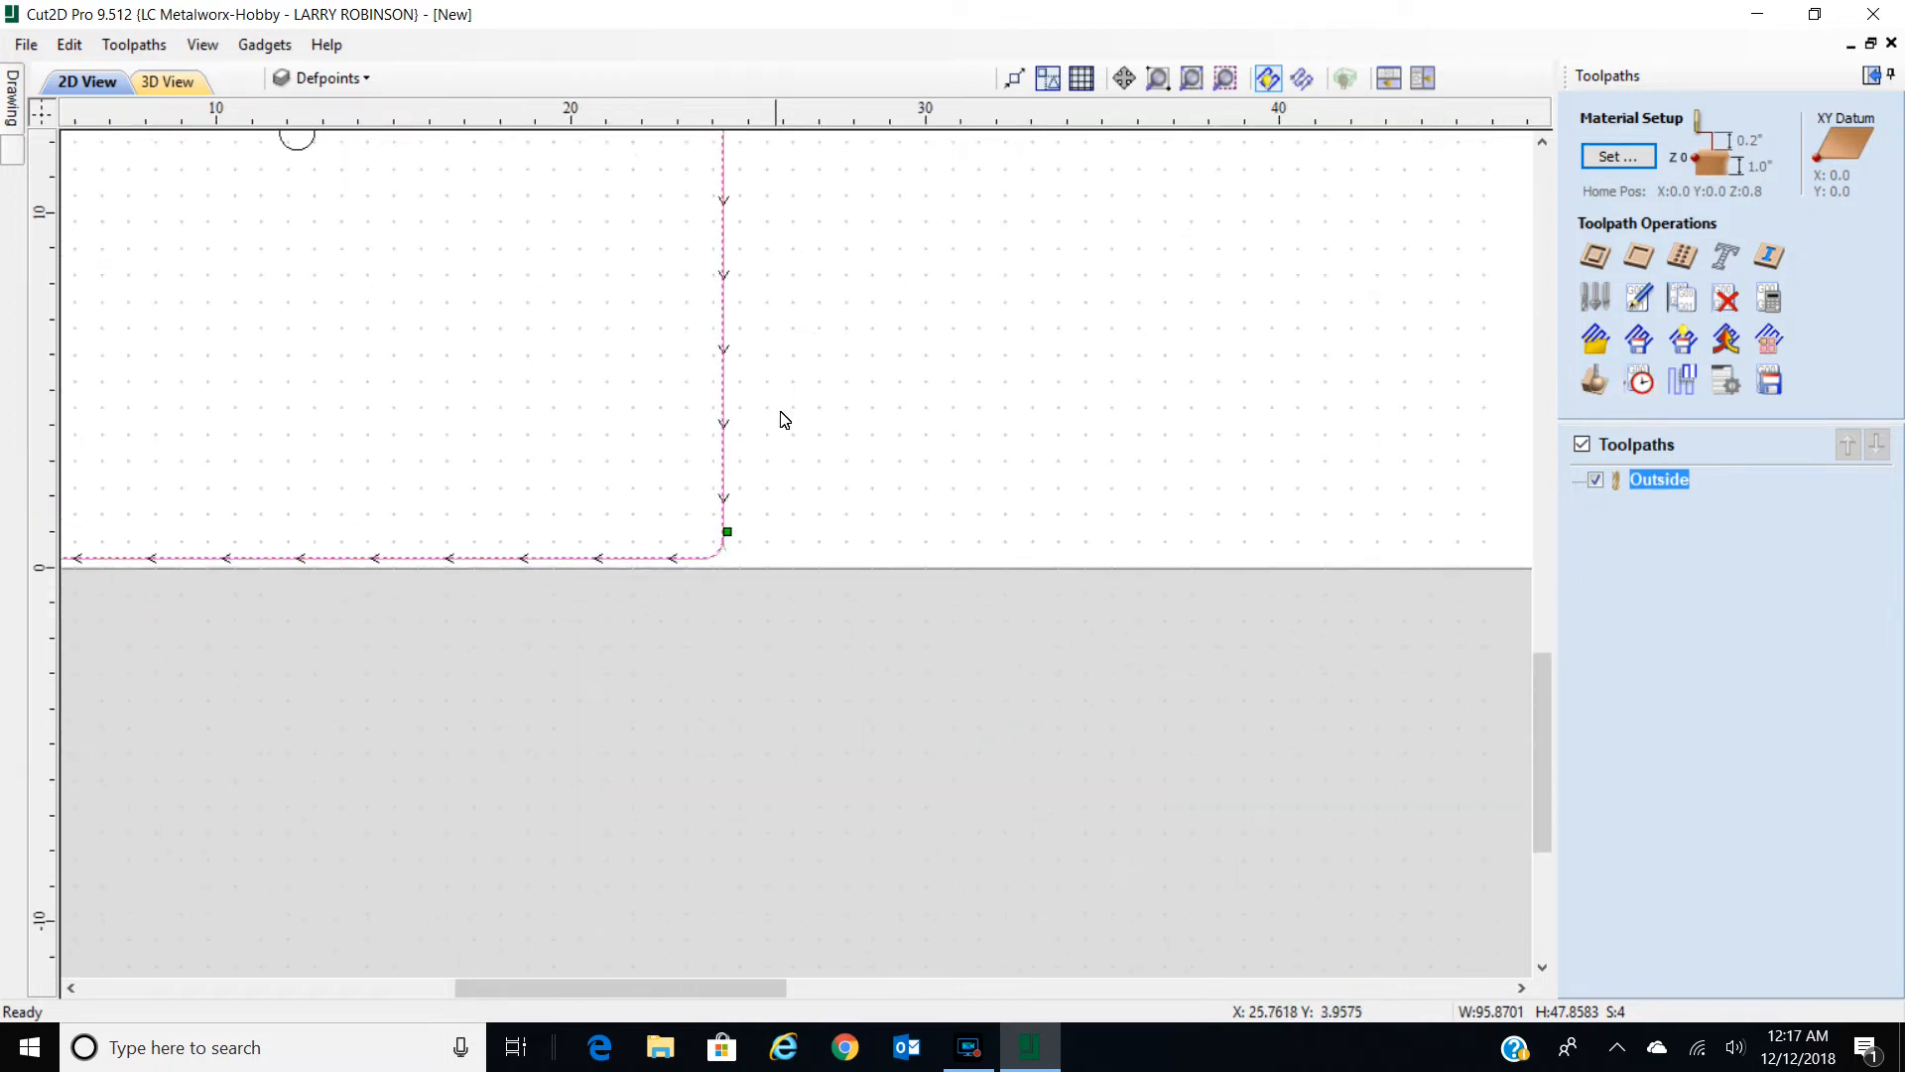
{"action": "scroll", "coordinate": [810, 410], "scroll_direction": "down", "scroll_amount": 3}
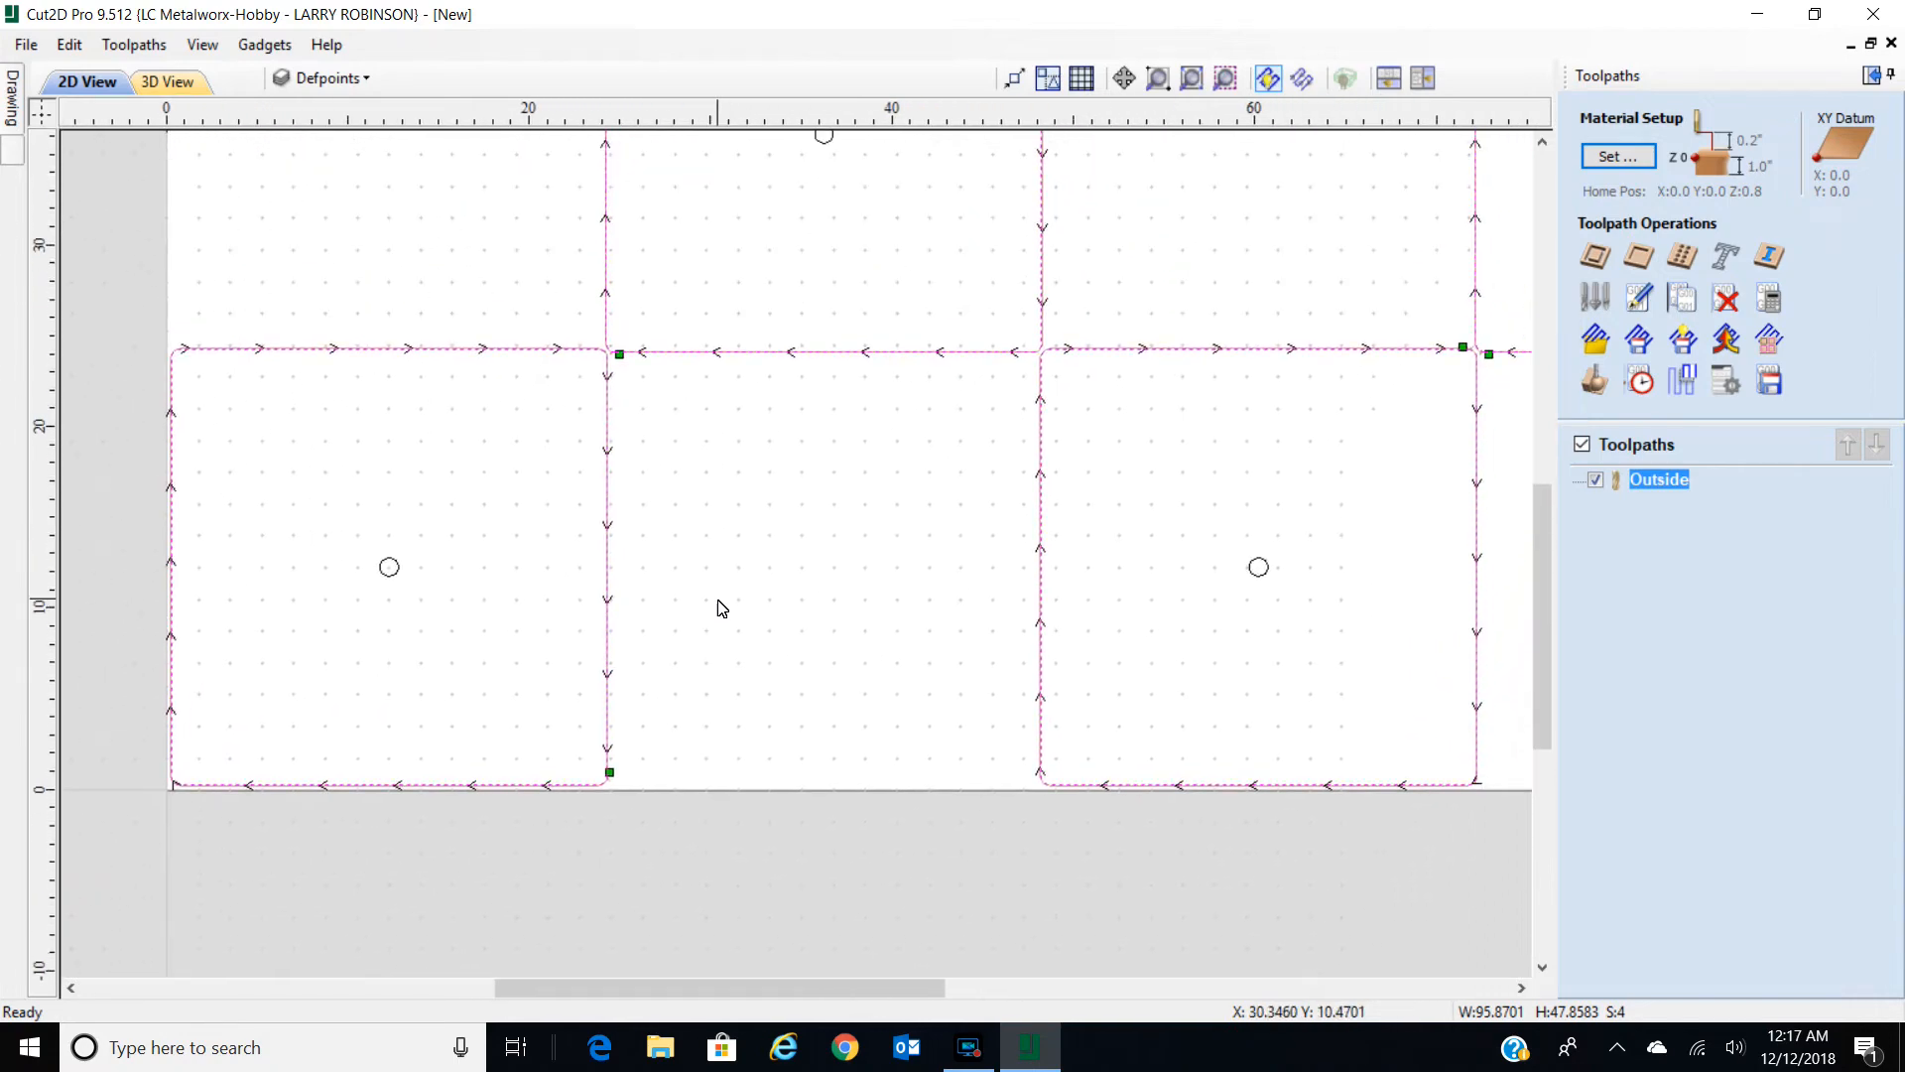
{"action": "middle_click_drag", "start_coordinate": [861, 402], "coordinate": [828, 521]}
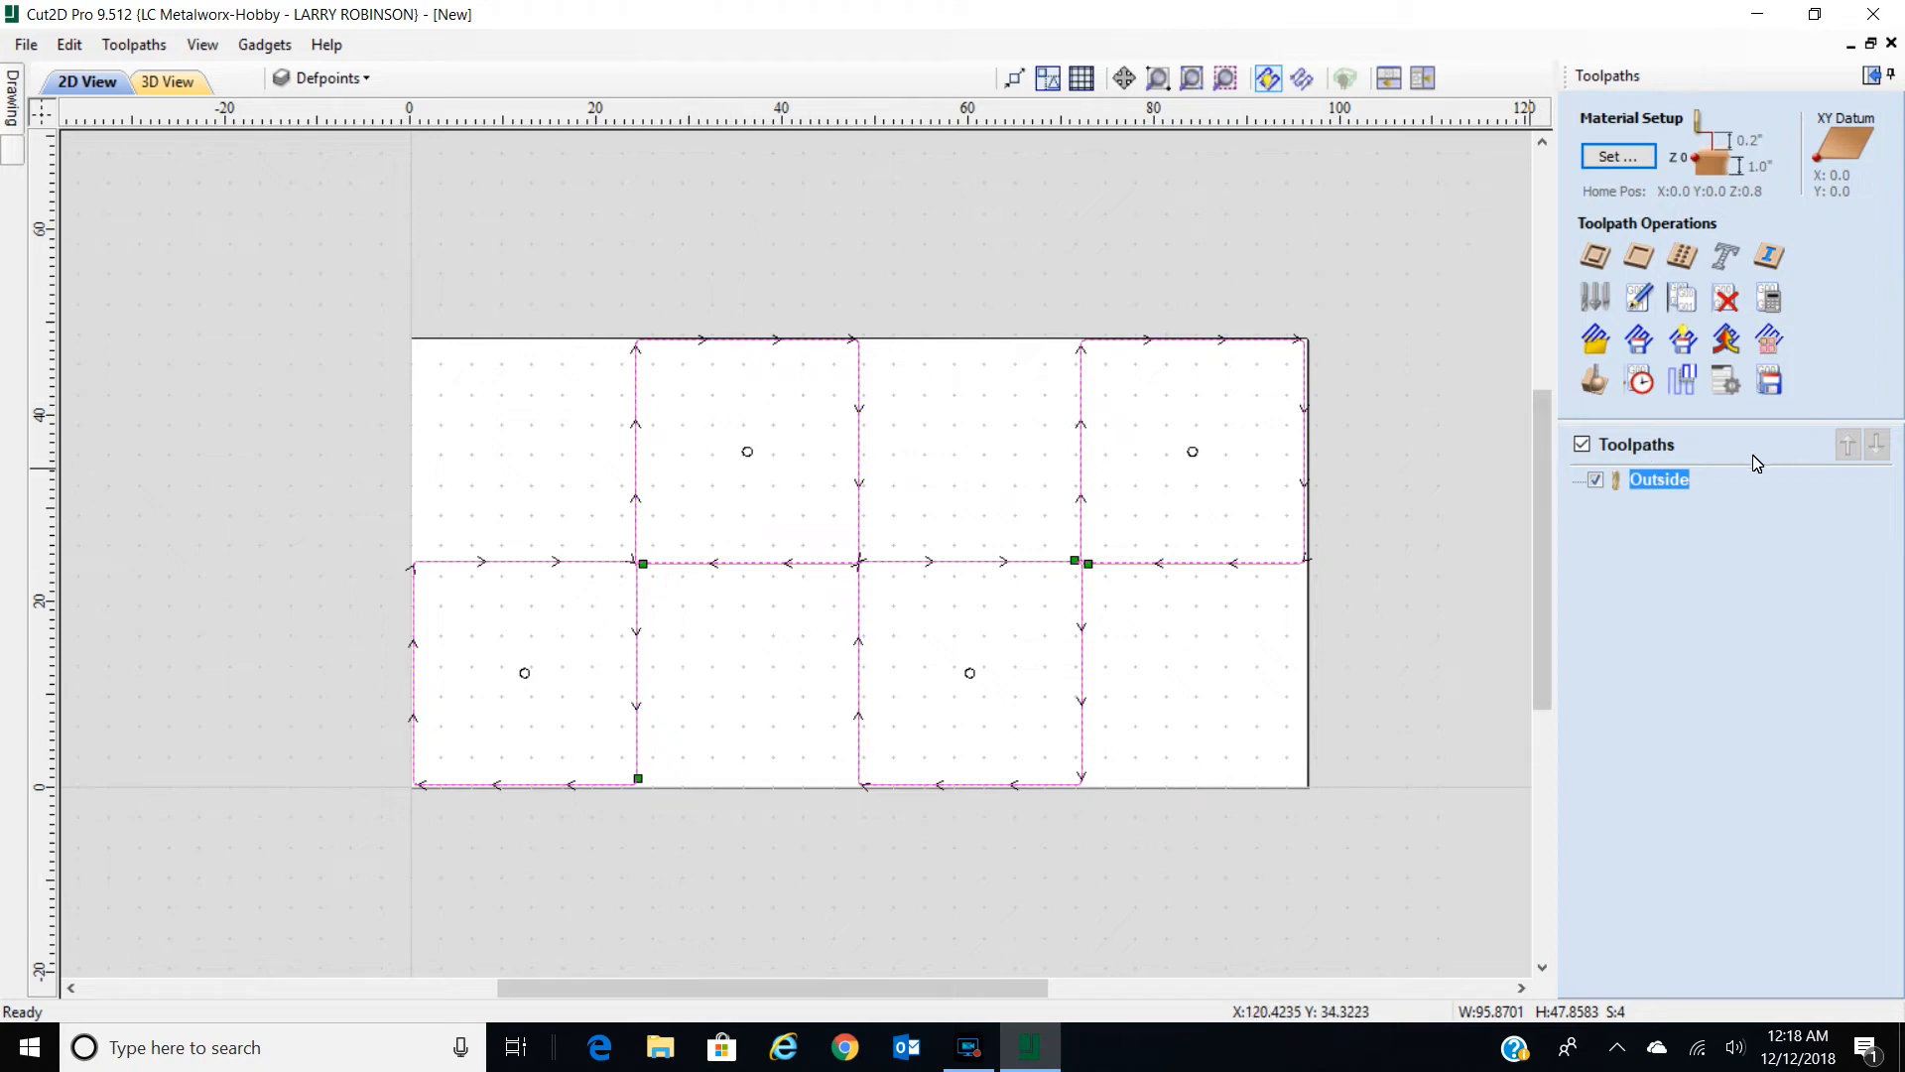
{"action": "left_click", "coordinate": [1594, 256]}
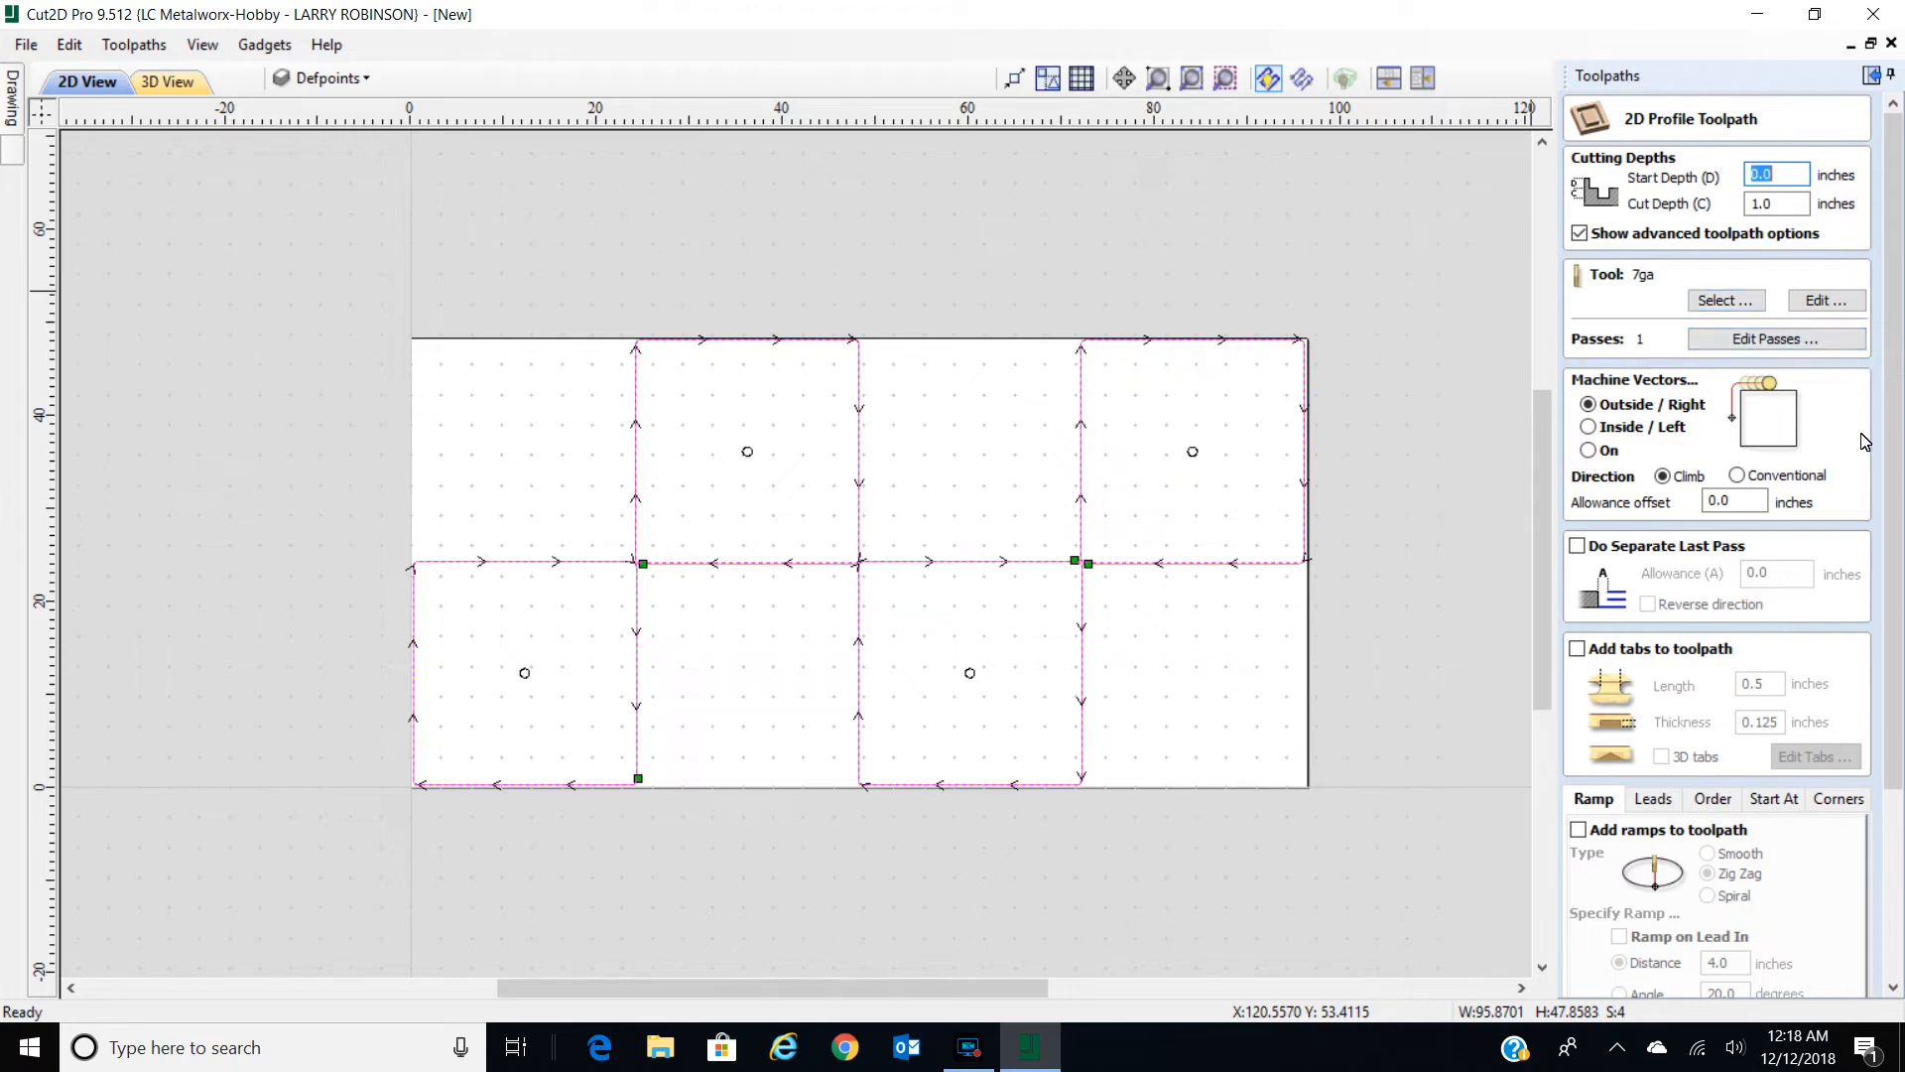
{"action": "left_click", "coordinate": [1587, 428]}
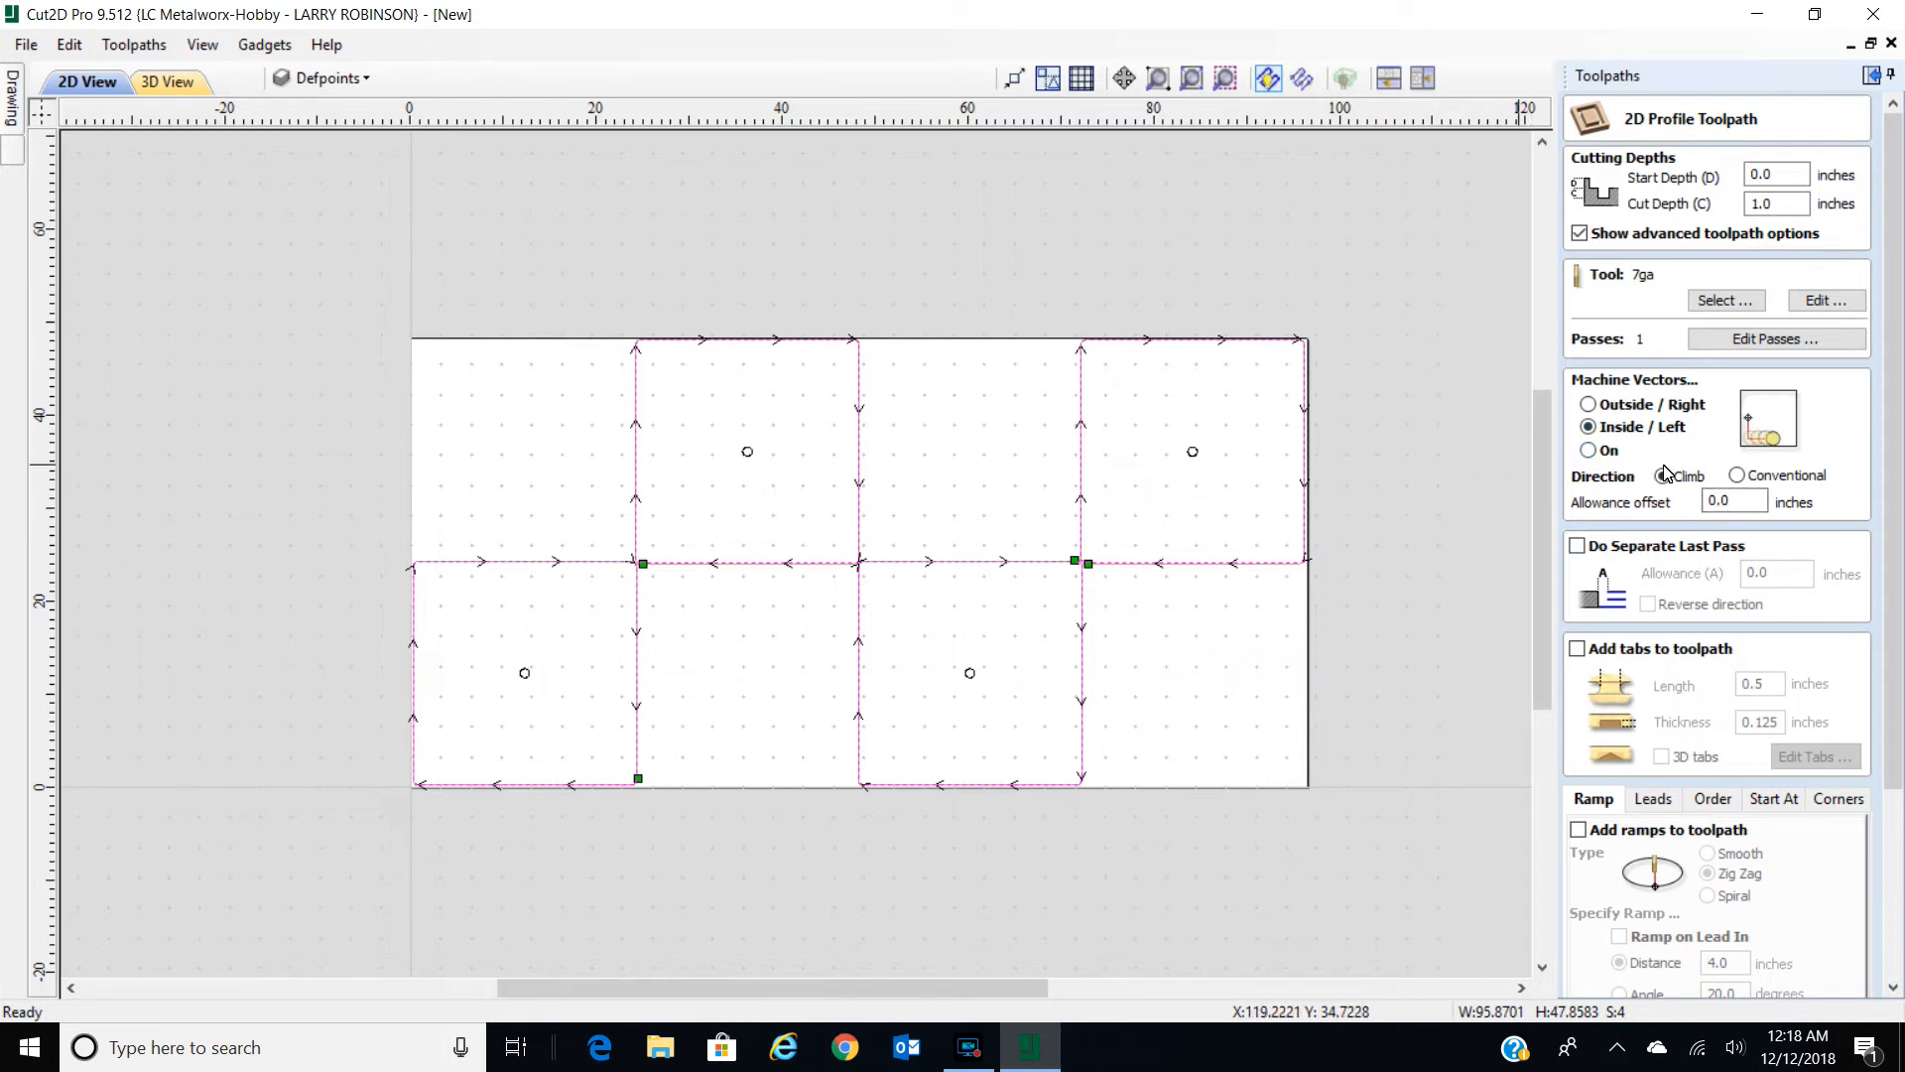
Add straight line leads at 90 degrees with 0.25 inch lead length, lead out and 0.05 inch overcut.
{"action": "scroll", "coordinate": [1747, 610], "scroll_direction": "down", "scroll_amount": 4}
{"action": "scroll", "coordinate": [1747, 615], "scroll_direction": "down", "scroll_amount": 2}
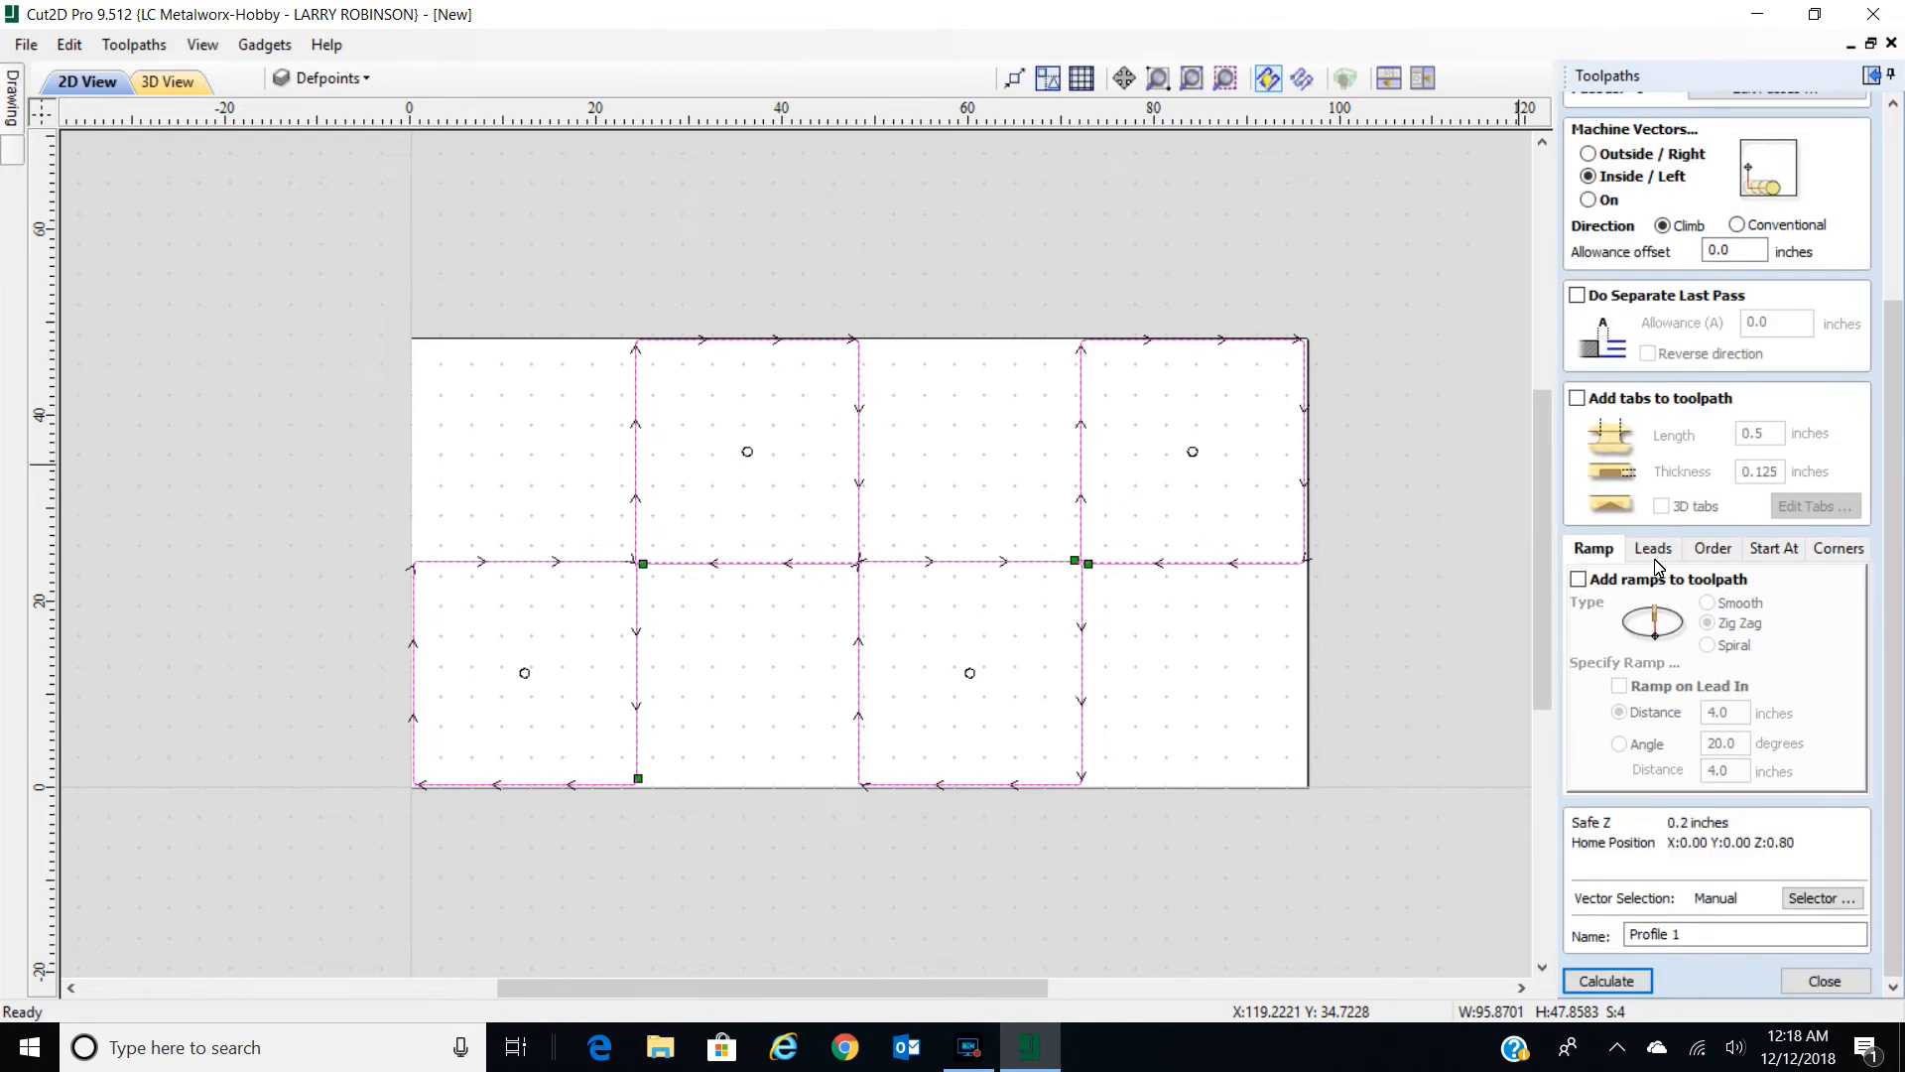
{"action": "left_click", "coordinate": [1654, 554]}
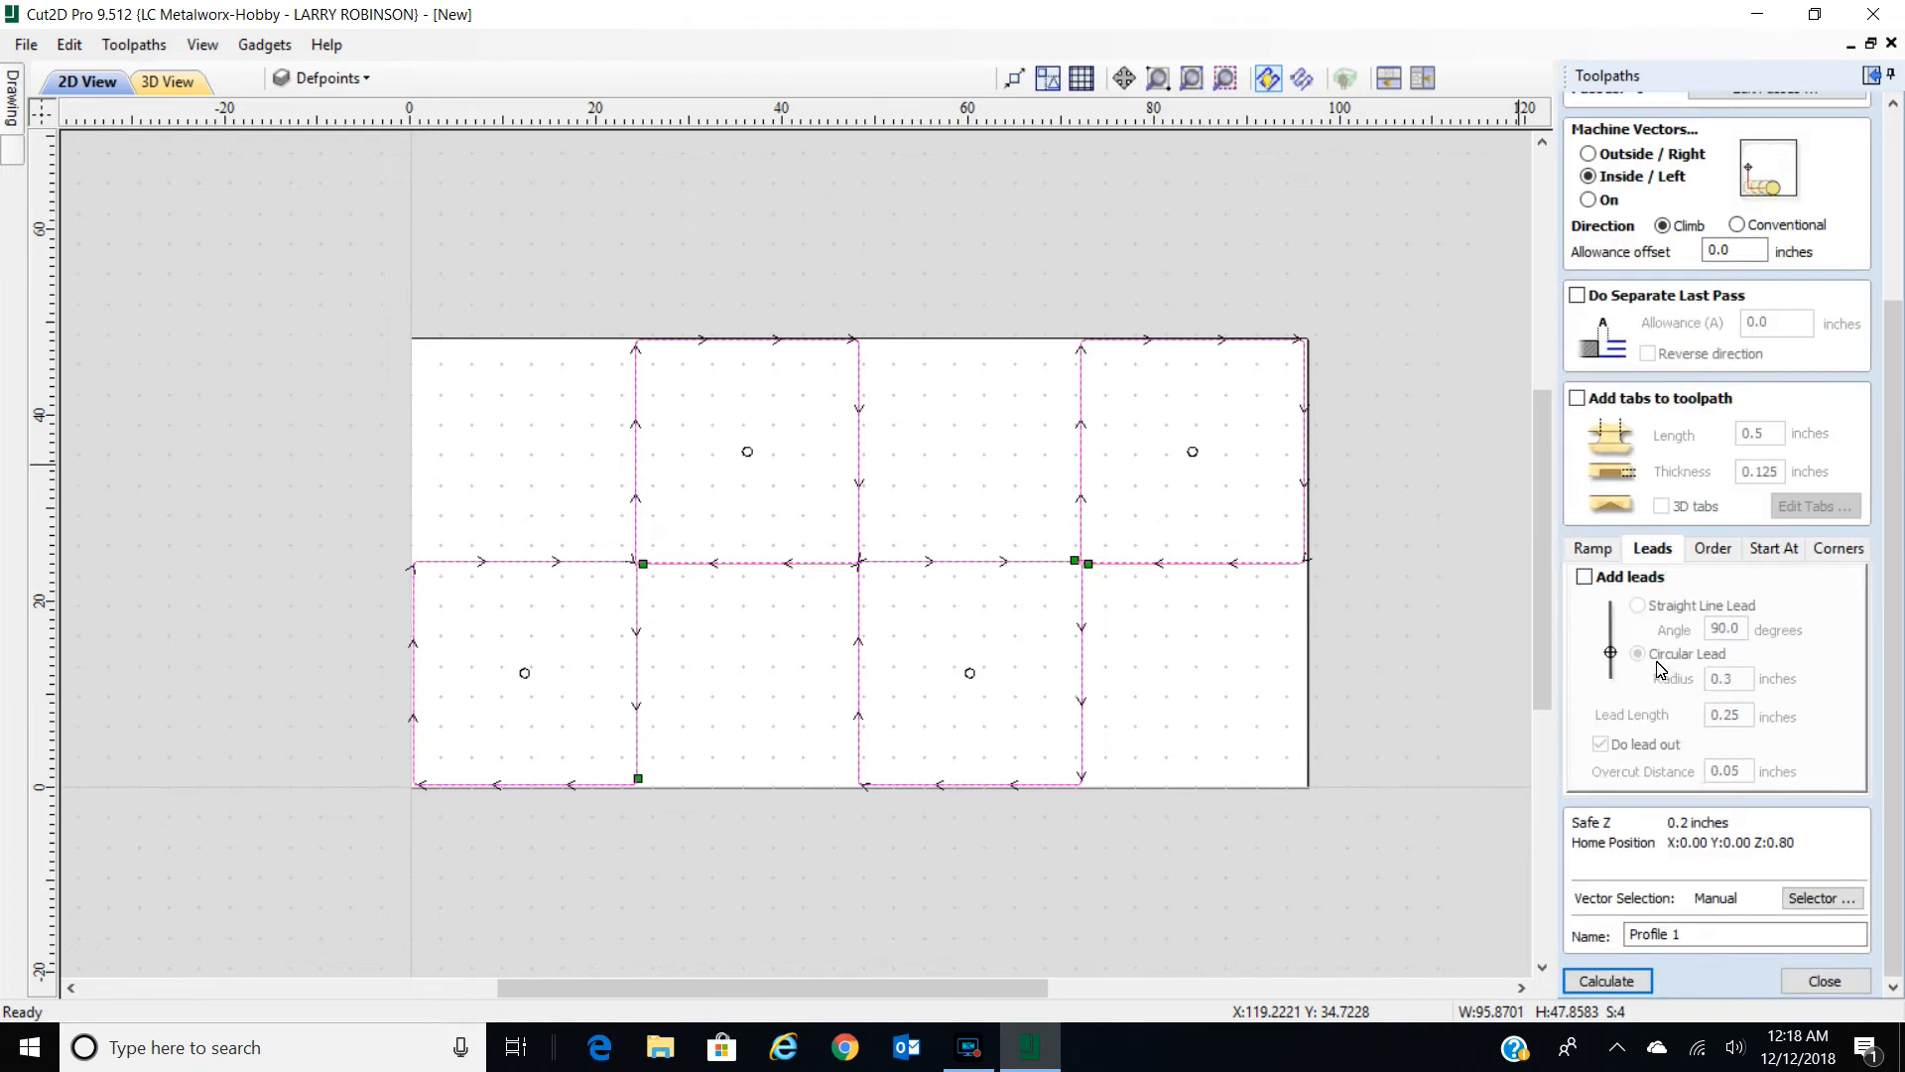
{"action": "left_click", "coordinate": [1584, 577]}
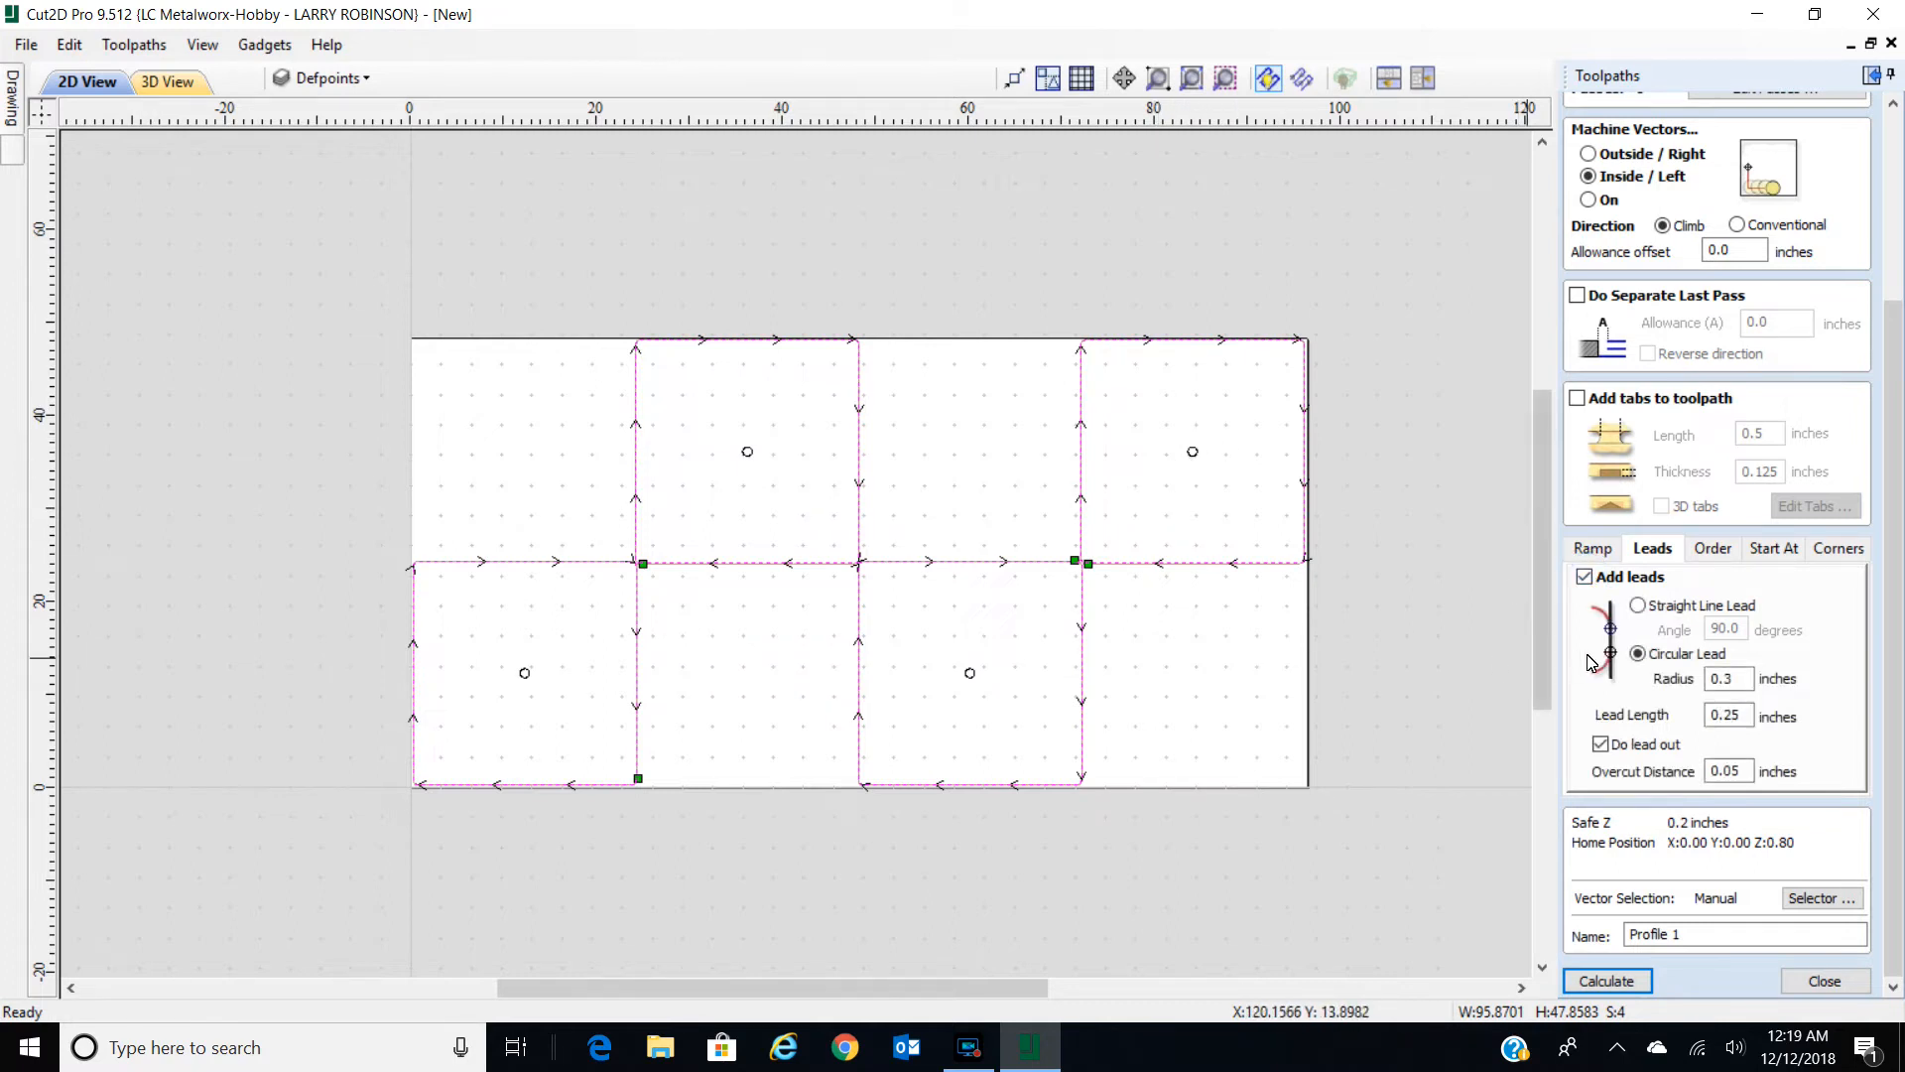
{"action": "left_click", "coordinate": [1635, 607]}
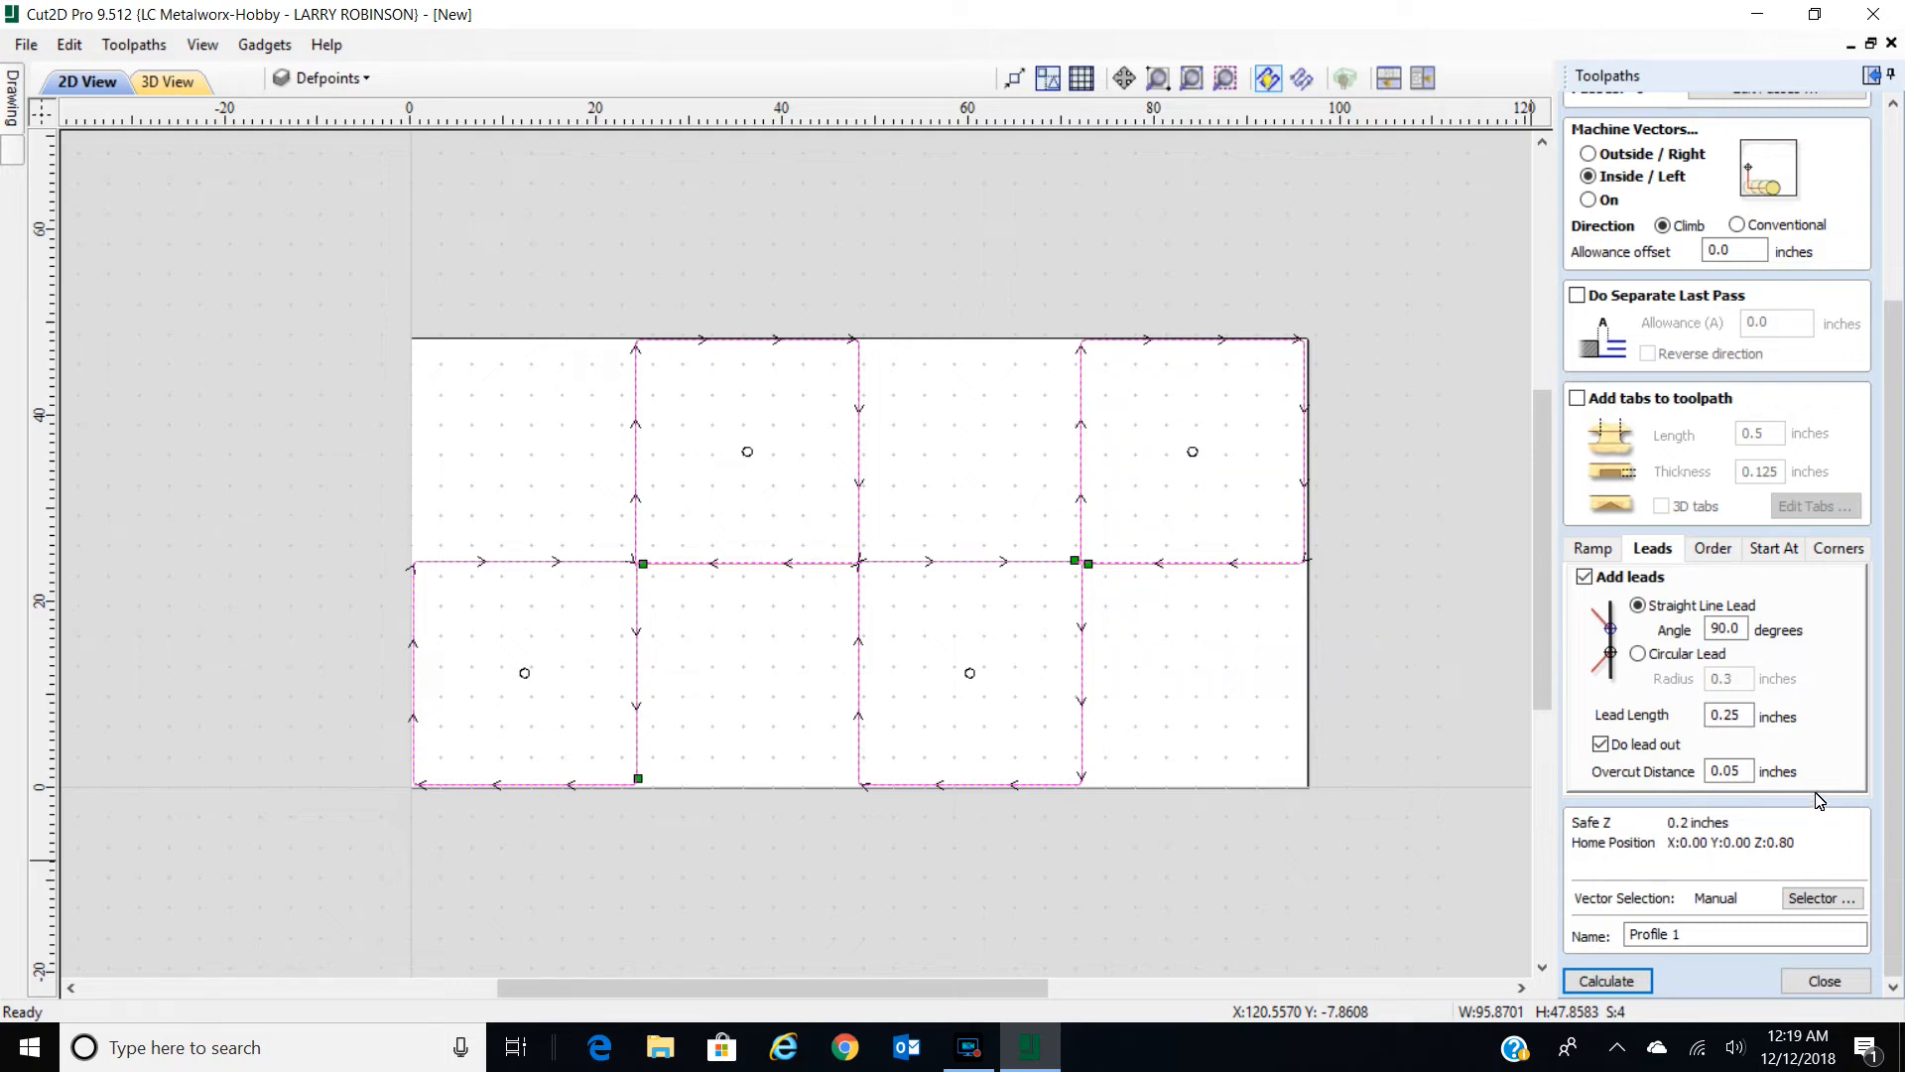
Name the toolpath Holes and select only the closed vectors on the NOTES layer for it.
{"action": "left_click", "coordinate": [1701, 941]}
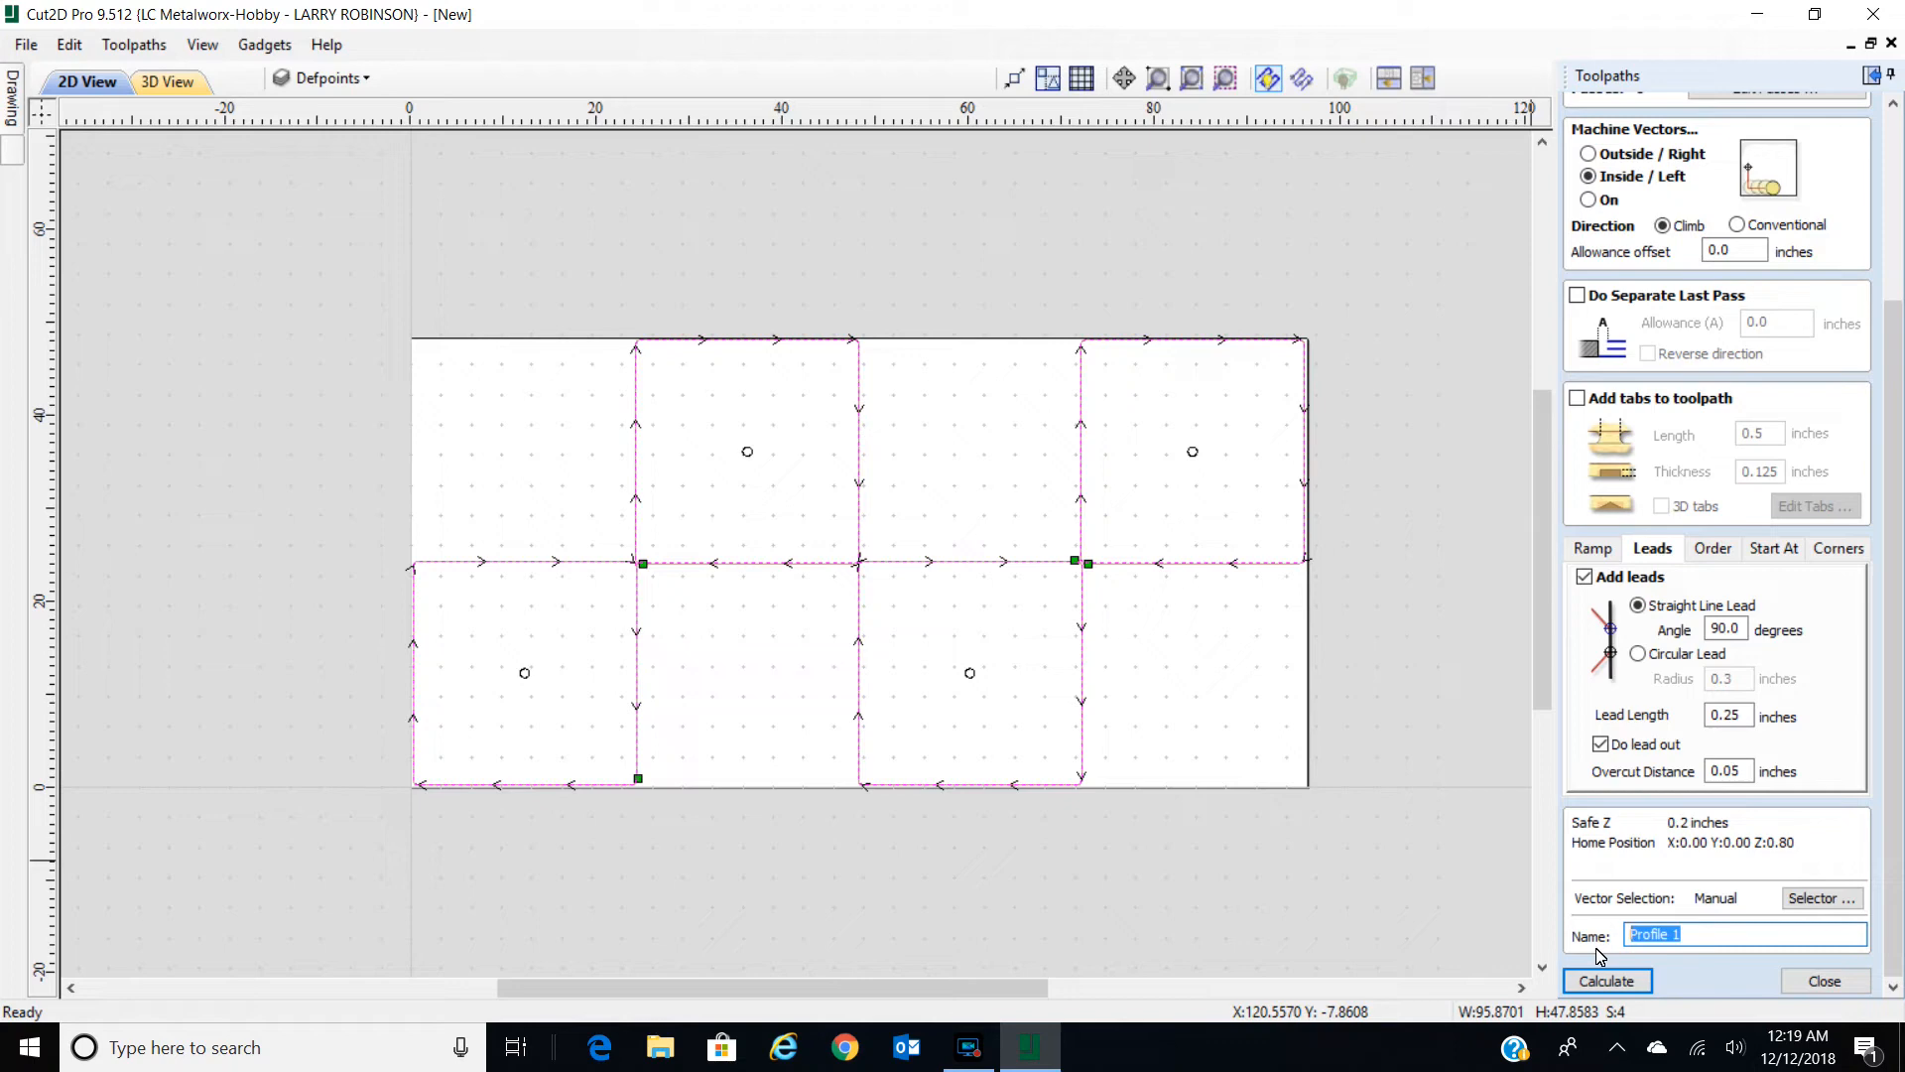
{"action": "type", "text": "Holes"}
{"action": "left_click", "coordinate": [1821, 898]}
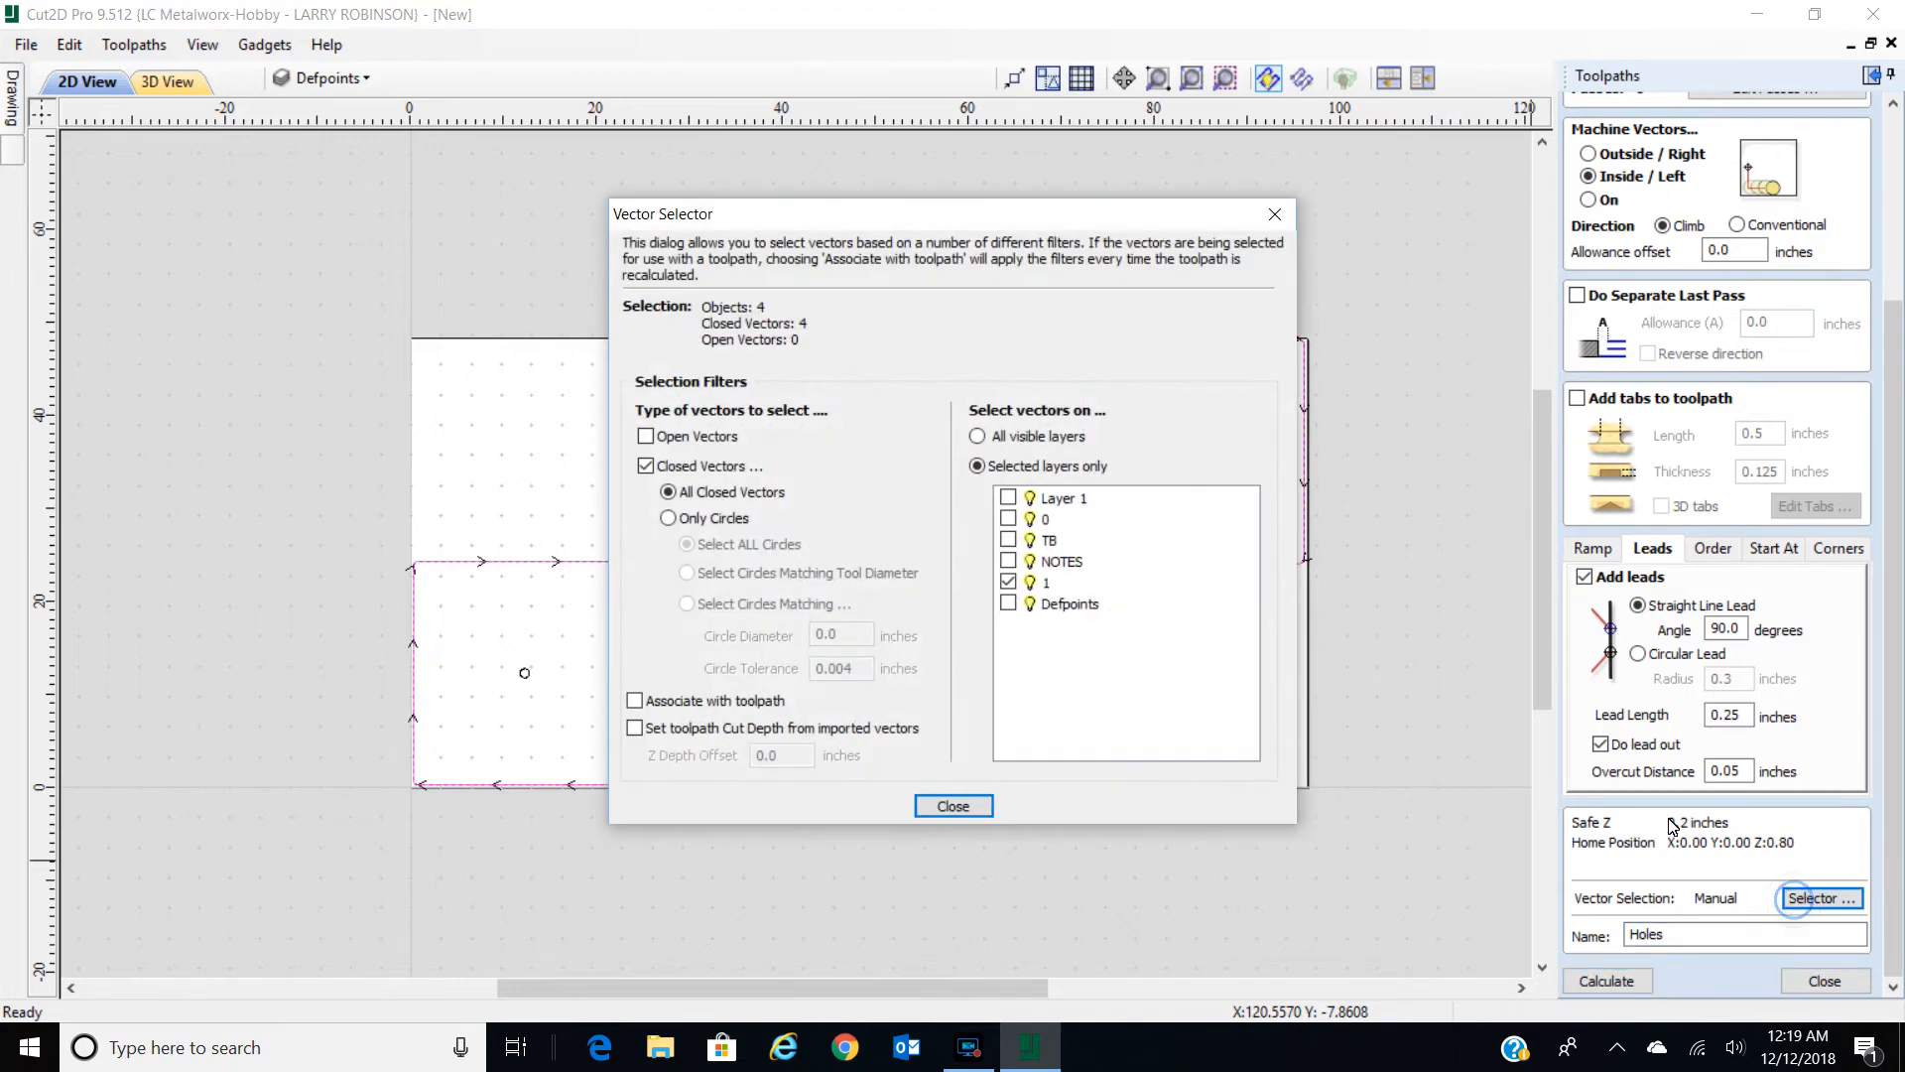
{"action": "left_click", "coordinate": [1008, 561]}
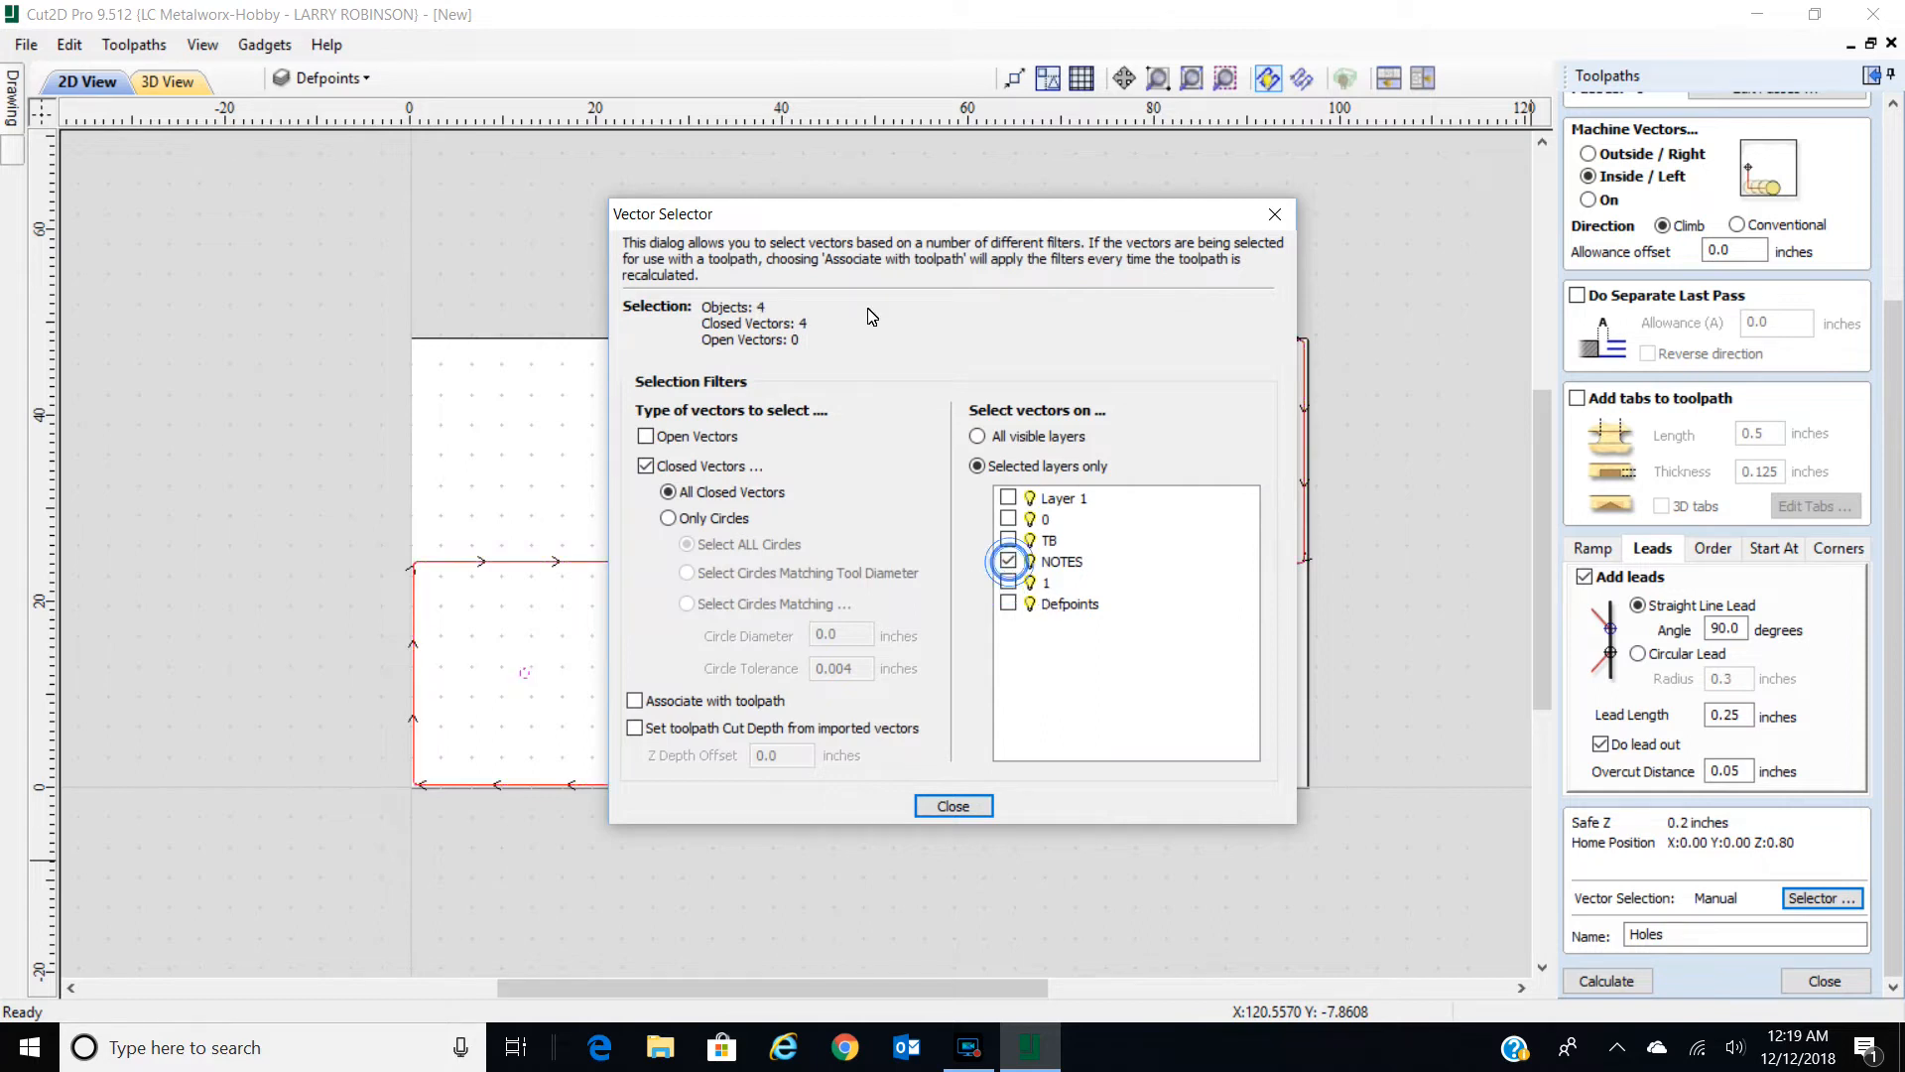
{"action": "left_click", "coordinate": [951, 807]}
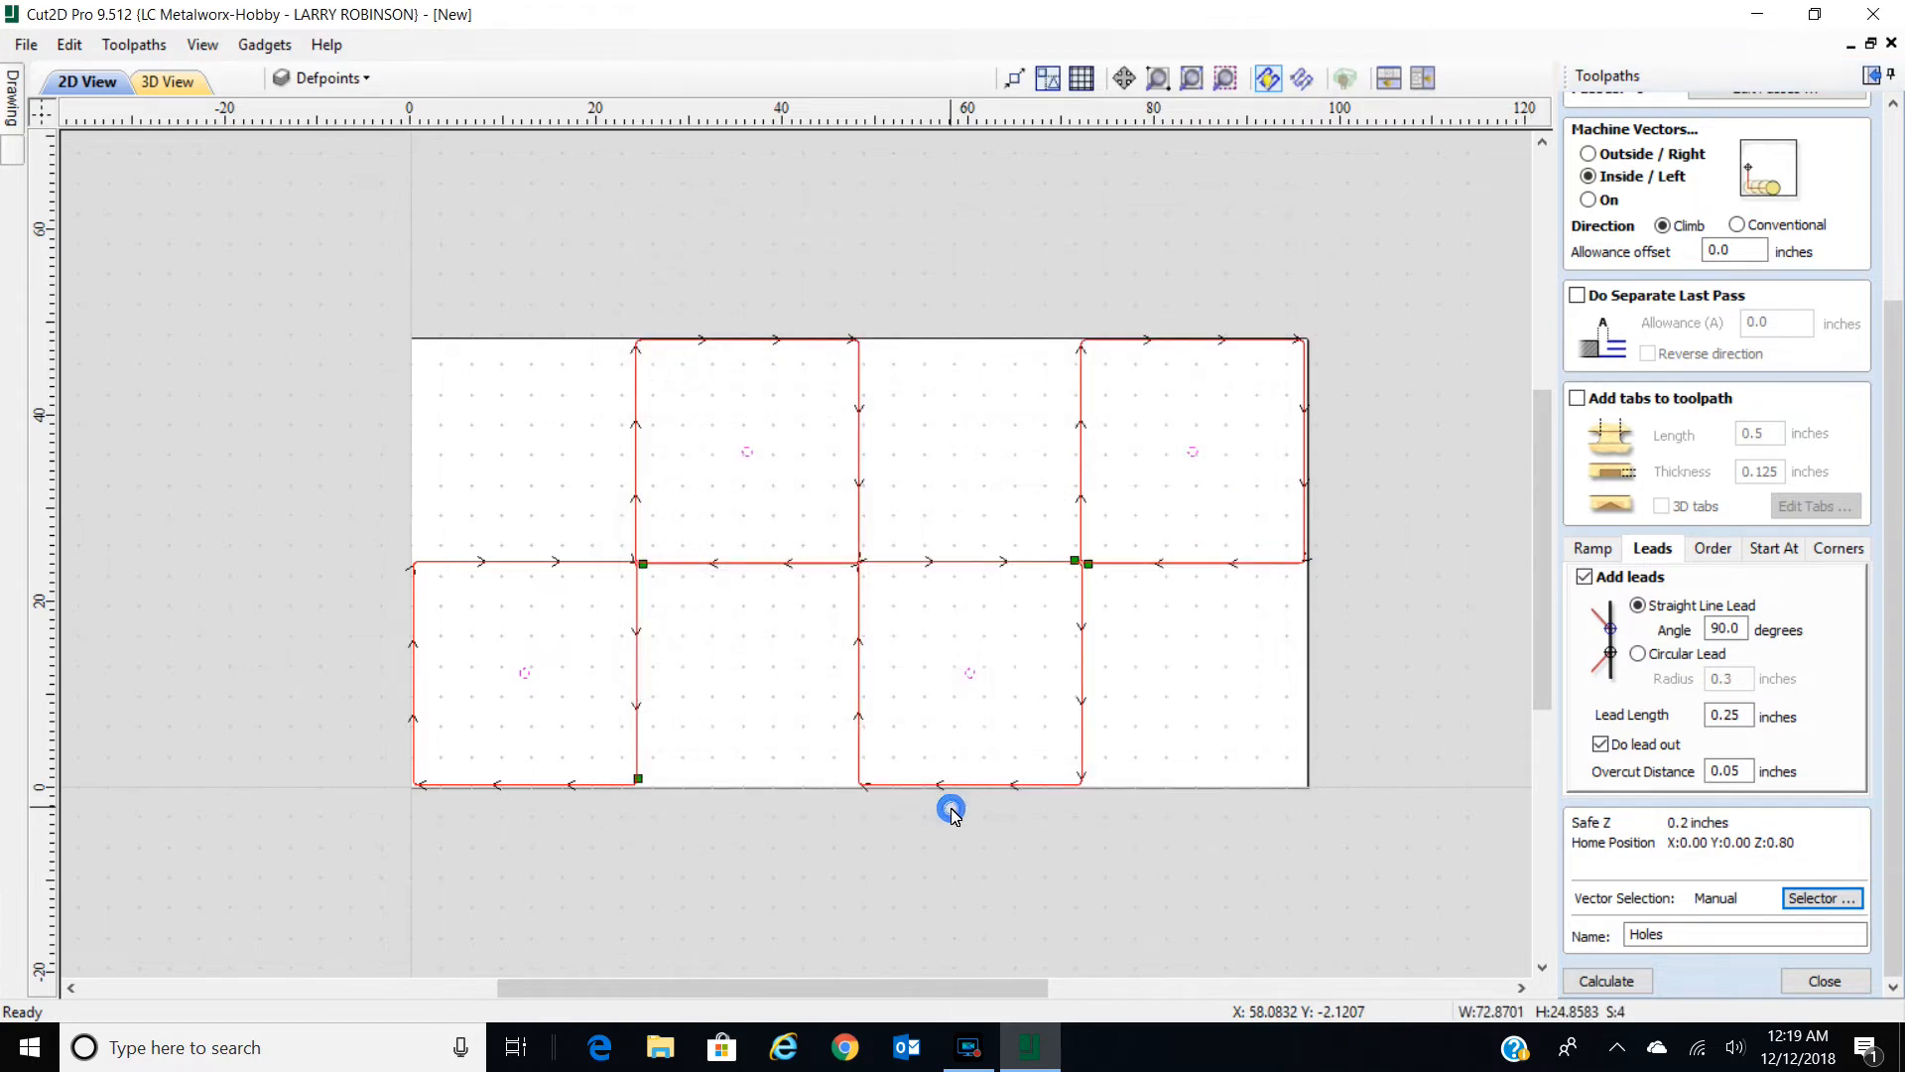
Calculate the Holes toolpath, checking the straight leads inside a plate's center hole, and close its settings.
{"action": "scroll", "coordinate": [1211, 459], "scroll_direction": "up", "scroll_amount": 3}
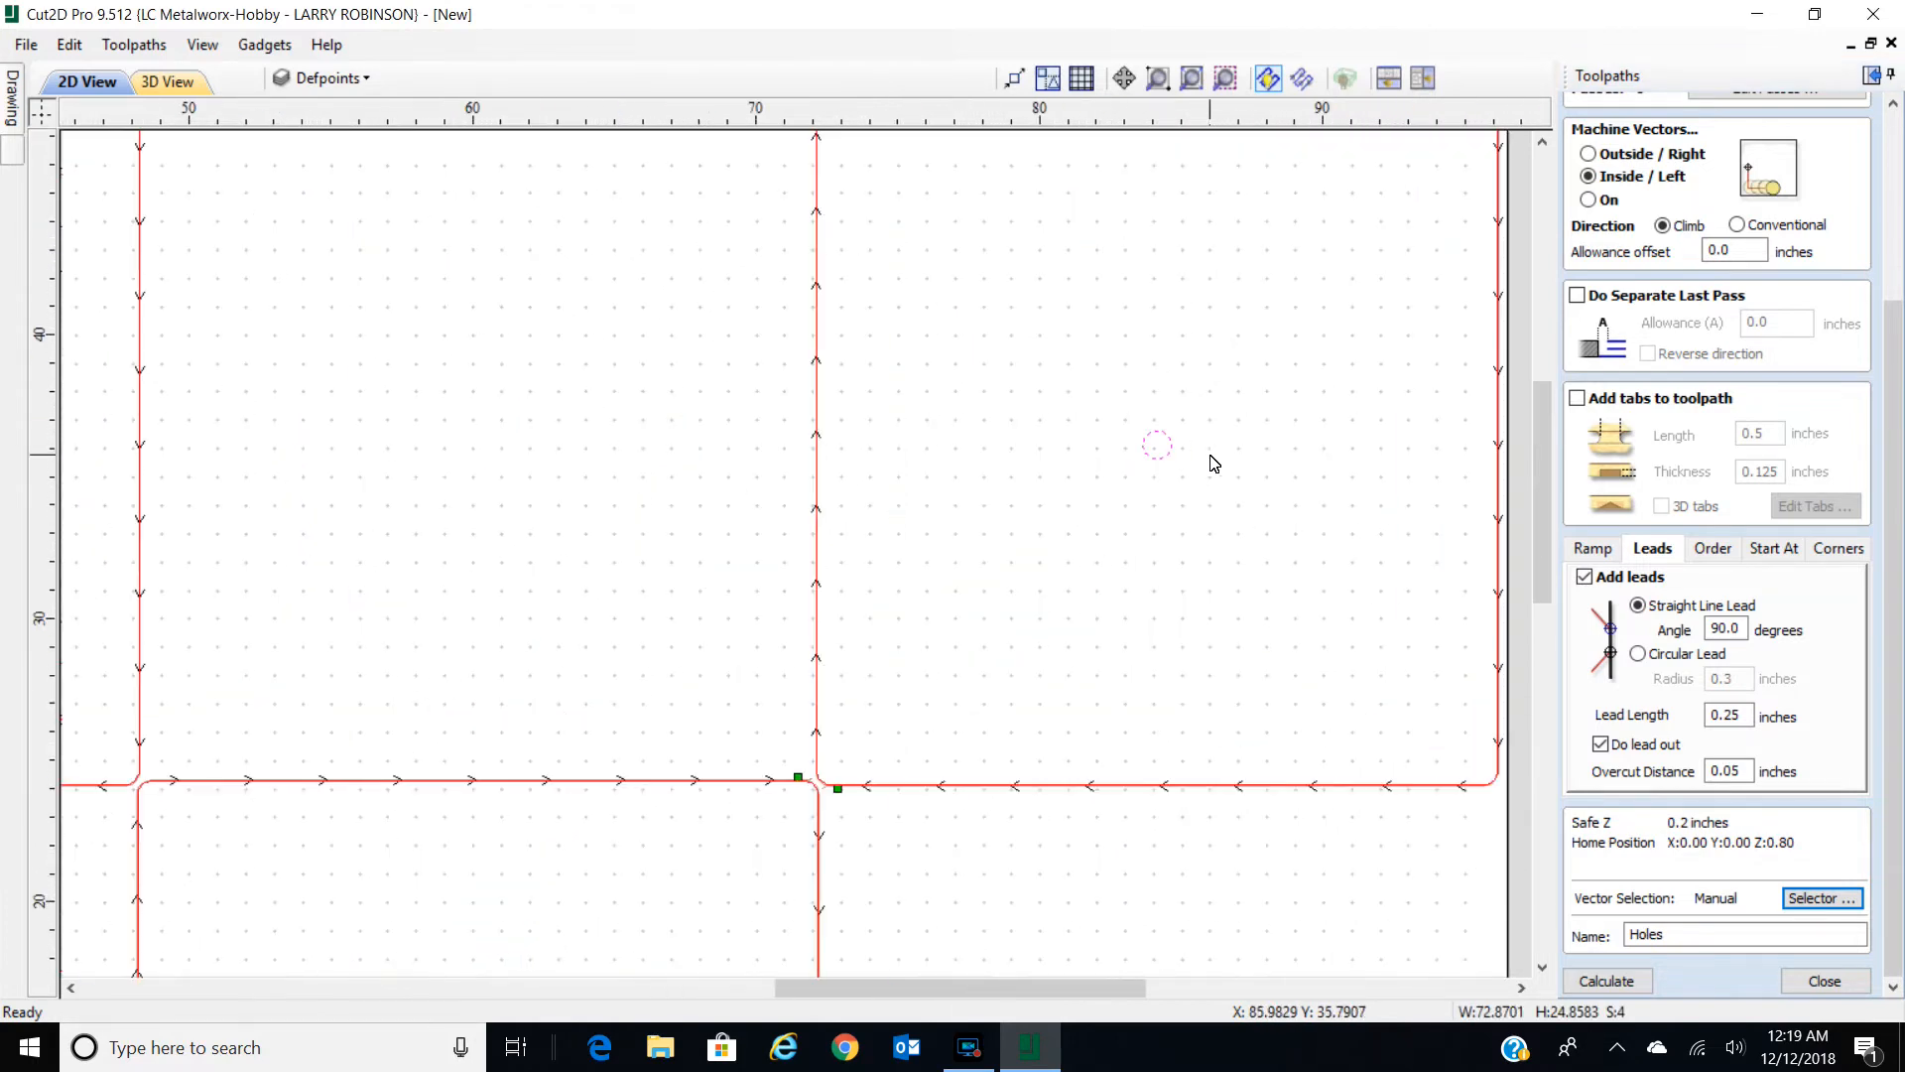
{"action": "scroll", "coordinate": [1253, 506], "scroll_direction": "down", "scroll_amount": 3}
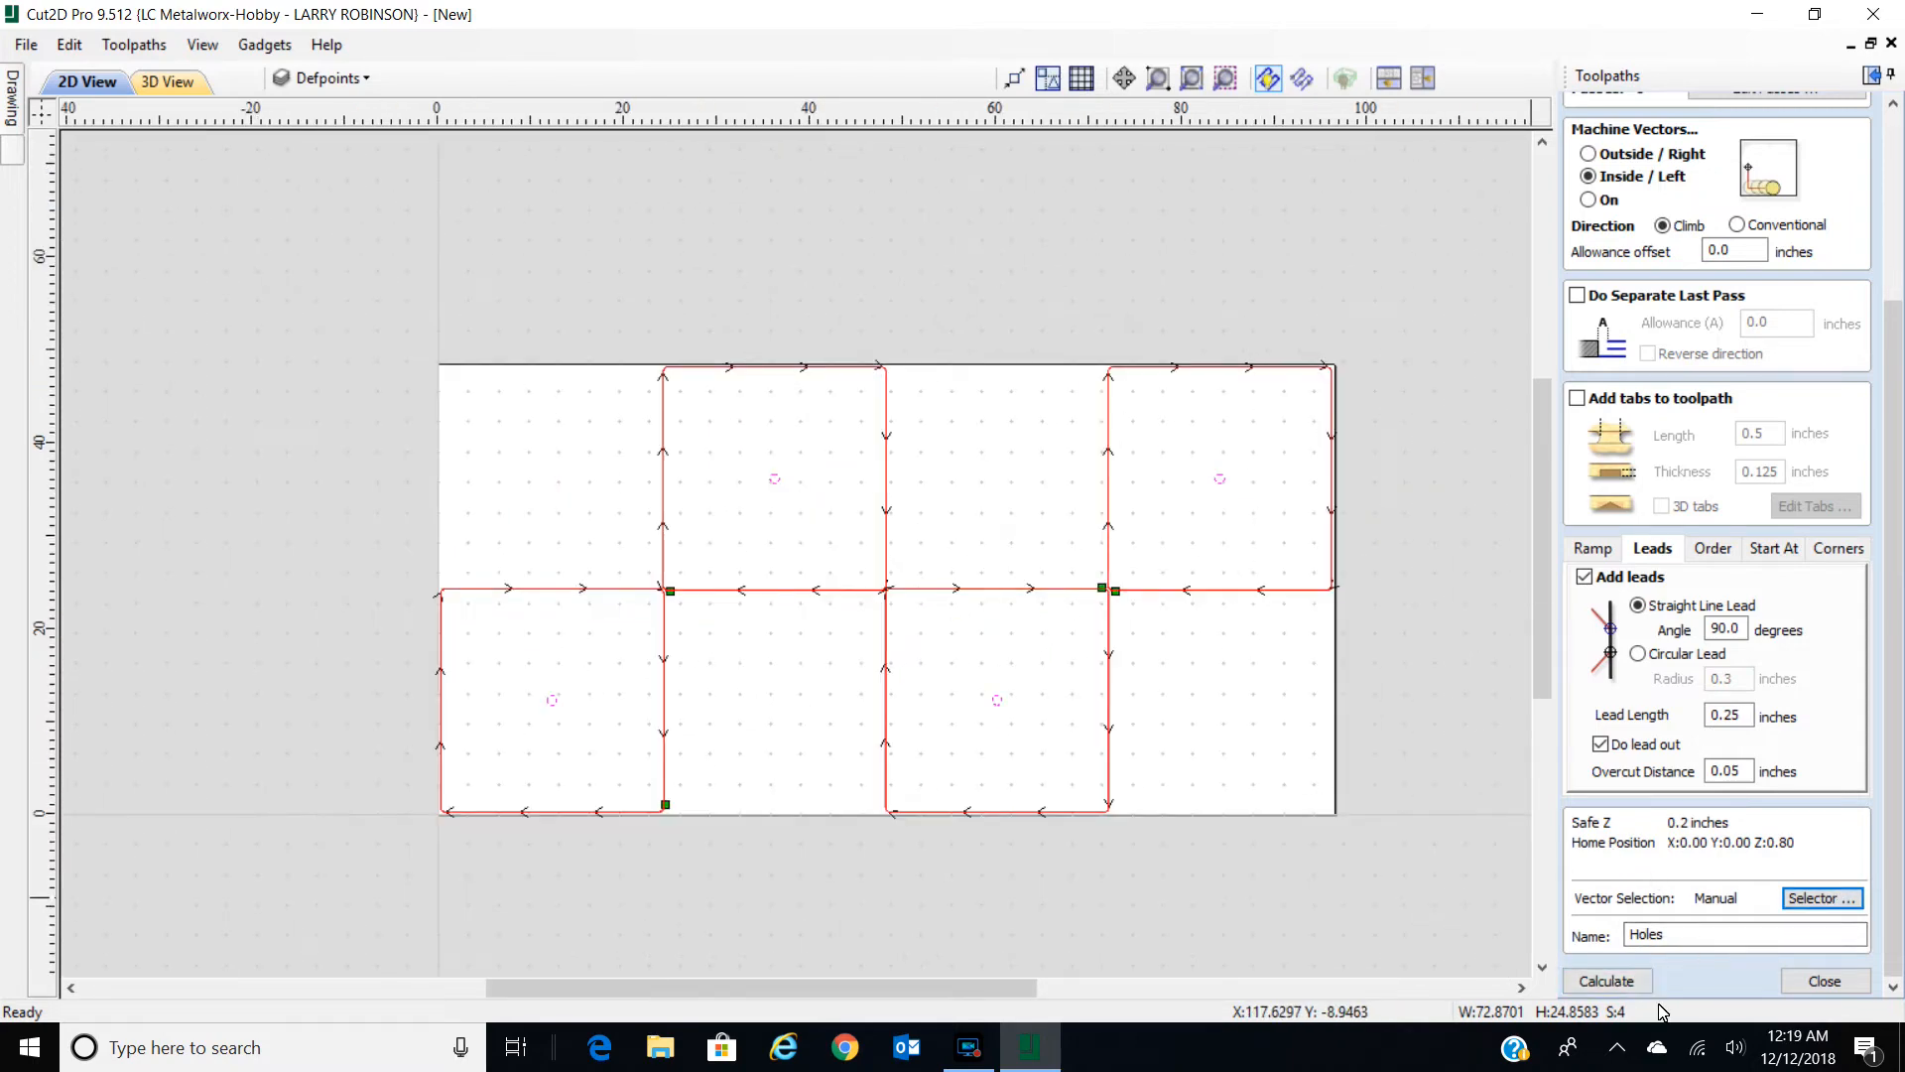
{"action": "left_click", "coordinate": [1625, 982]}
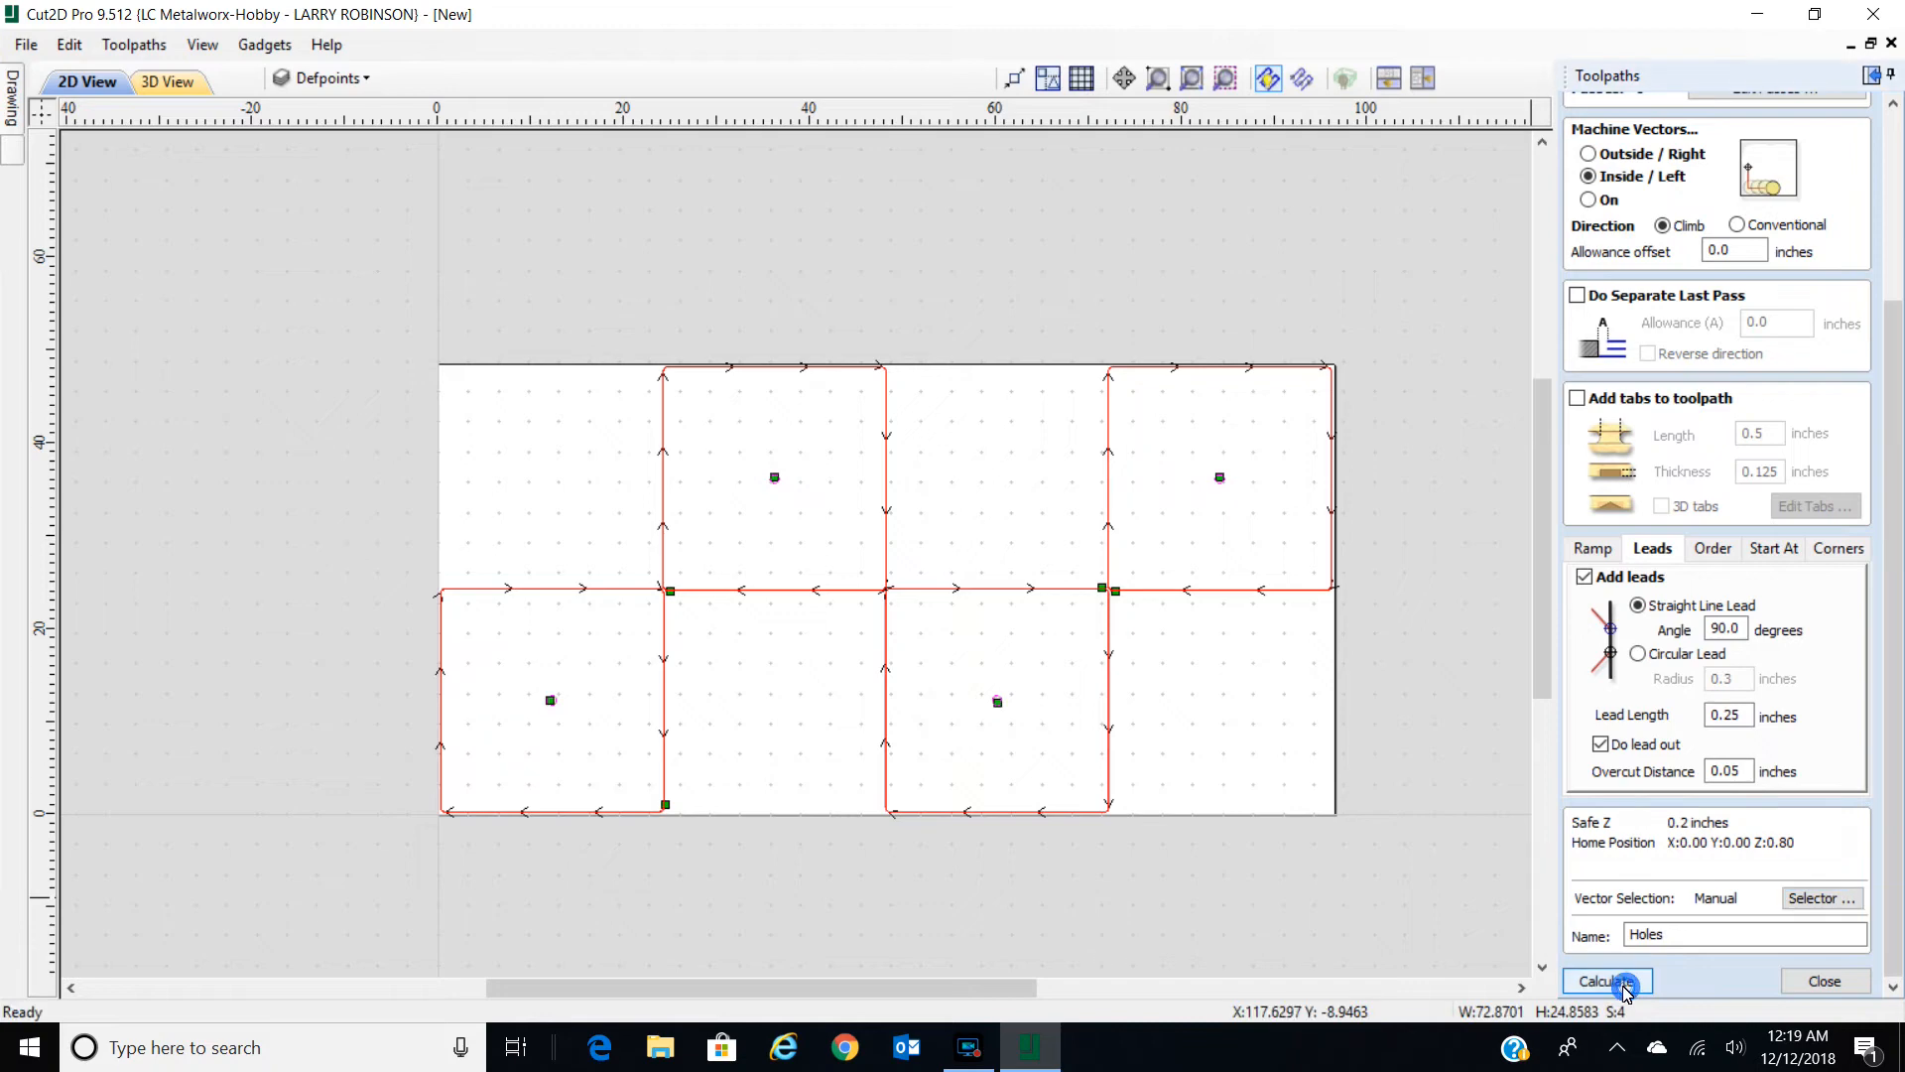
{"action": "scroll", "coordinate": [1008, 744], "scroll_direction": "up", "scroll_amount": 4}
{"action": "scroll", "coordinate": [1008, 697], "scroll_direction": "up", "scroll_amount": 5}
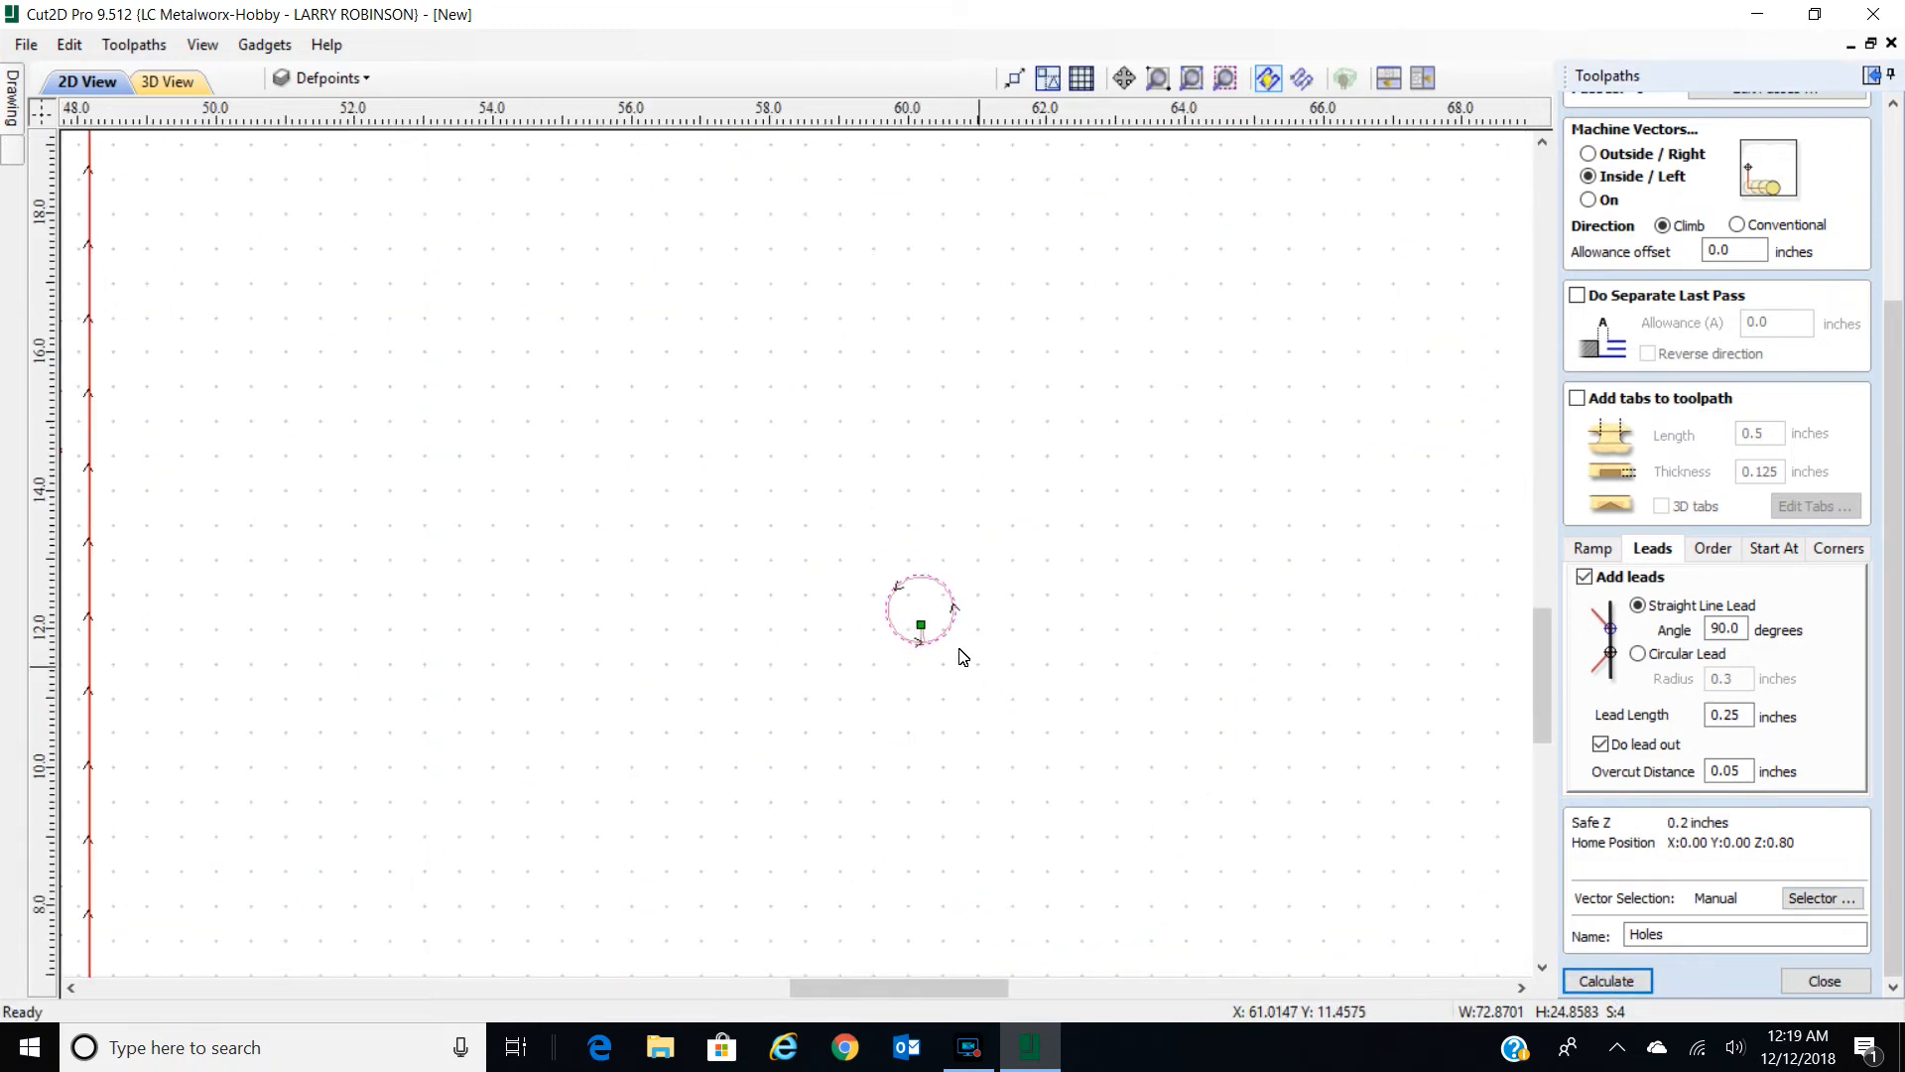
{"action": "scroll", "coordinate": [945, 649], "scroll_direction": "up", "scroll_amount": 2}
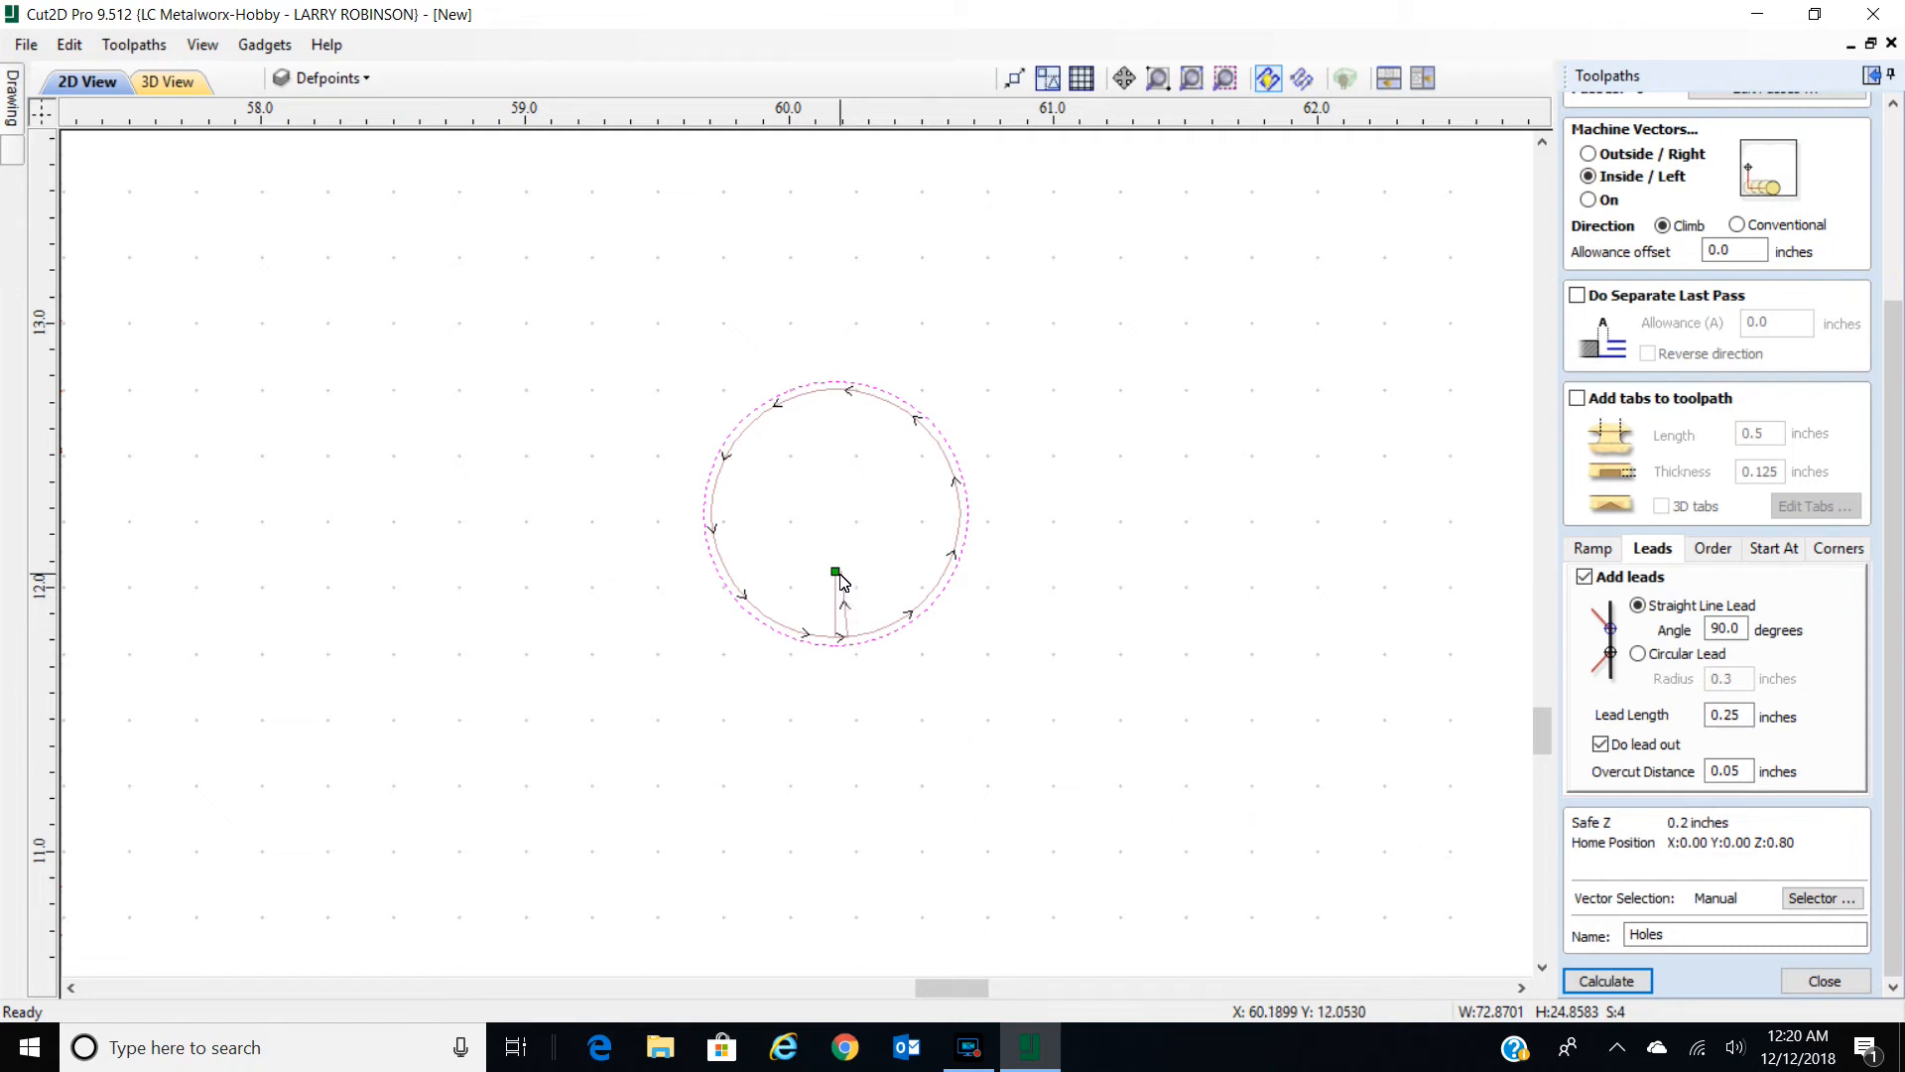
{"action": "scroll", "coordinate": [839, 581], "scroll_direction": "down", "scroll_amount": 10}
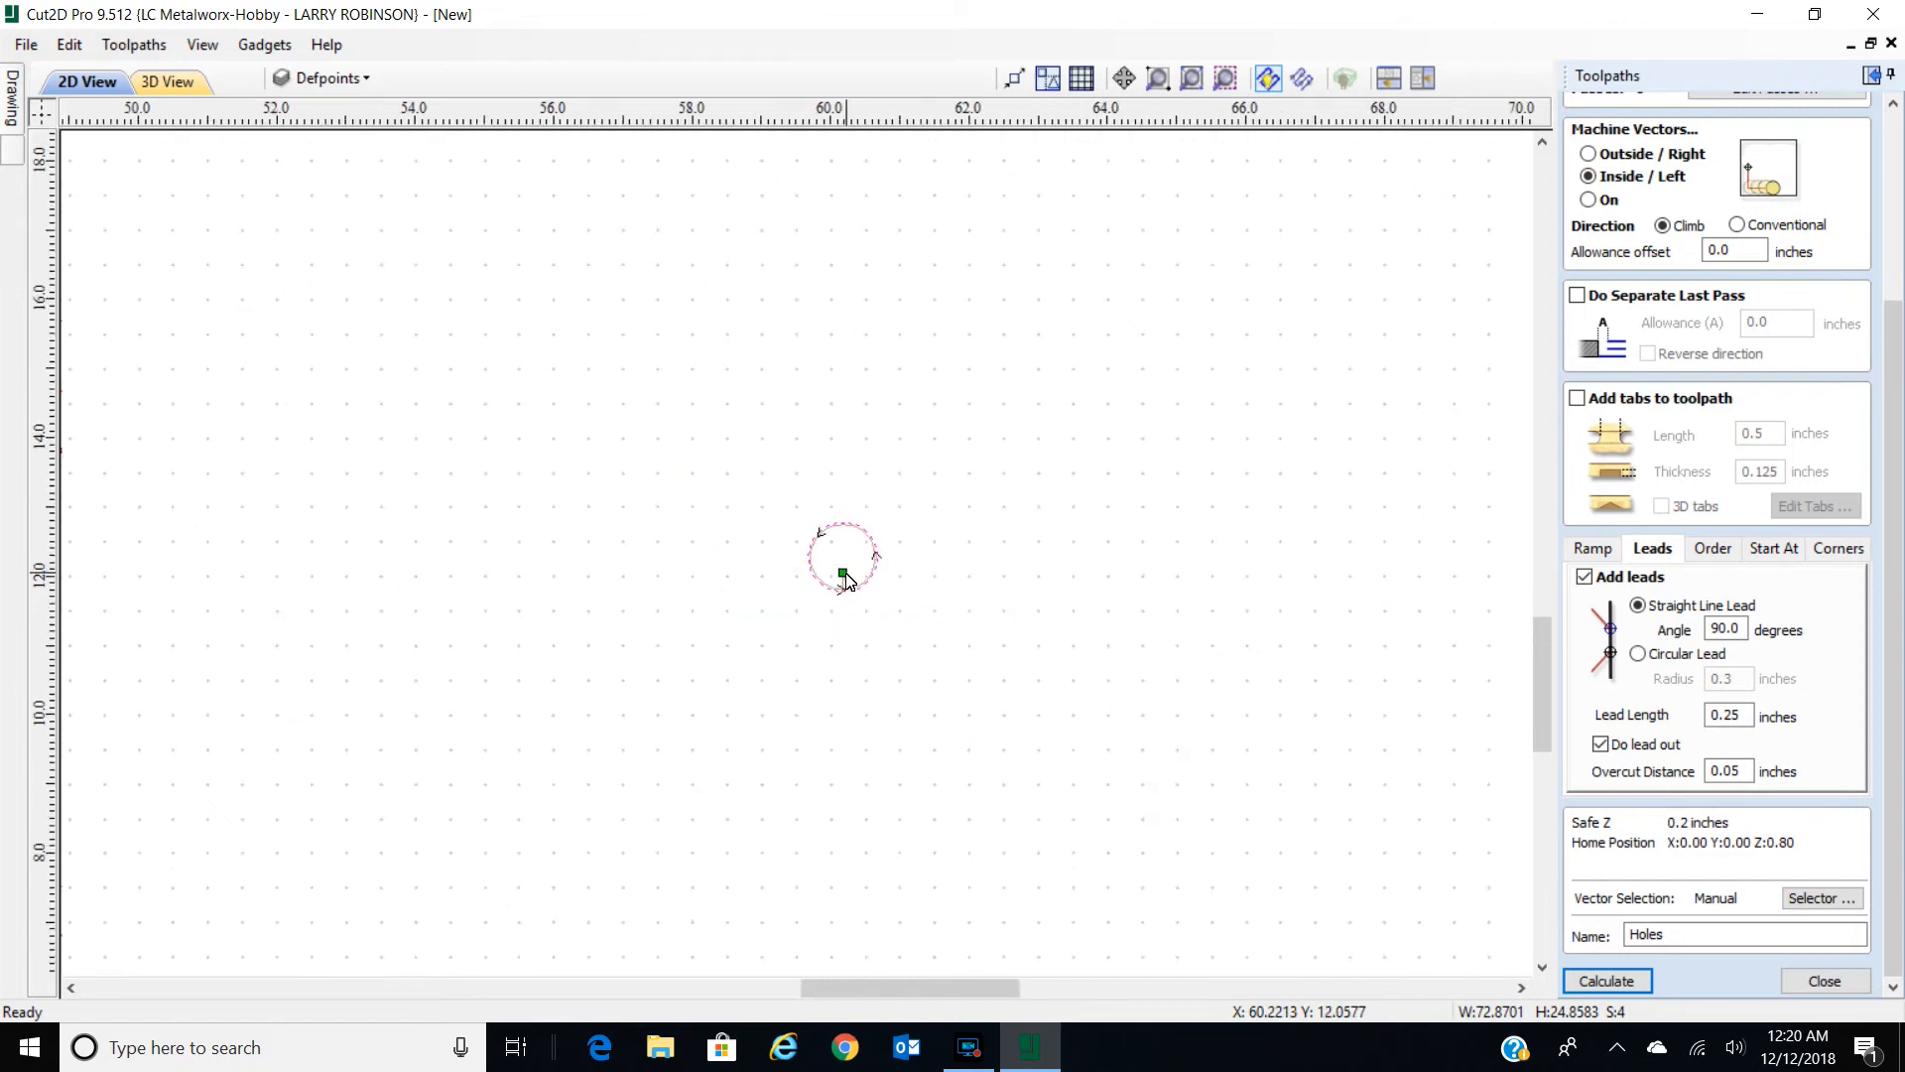
{"action": "scroll", "coordinate": [902, 592], "scroll_direction": "down", "scroll_amount": 2}
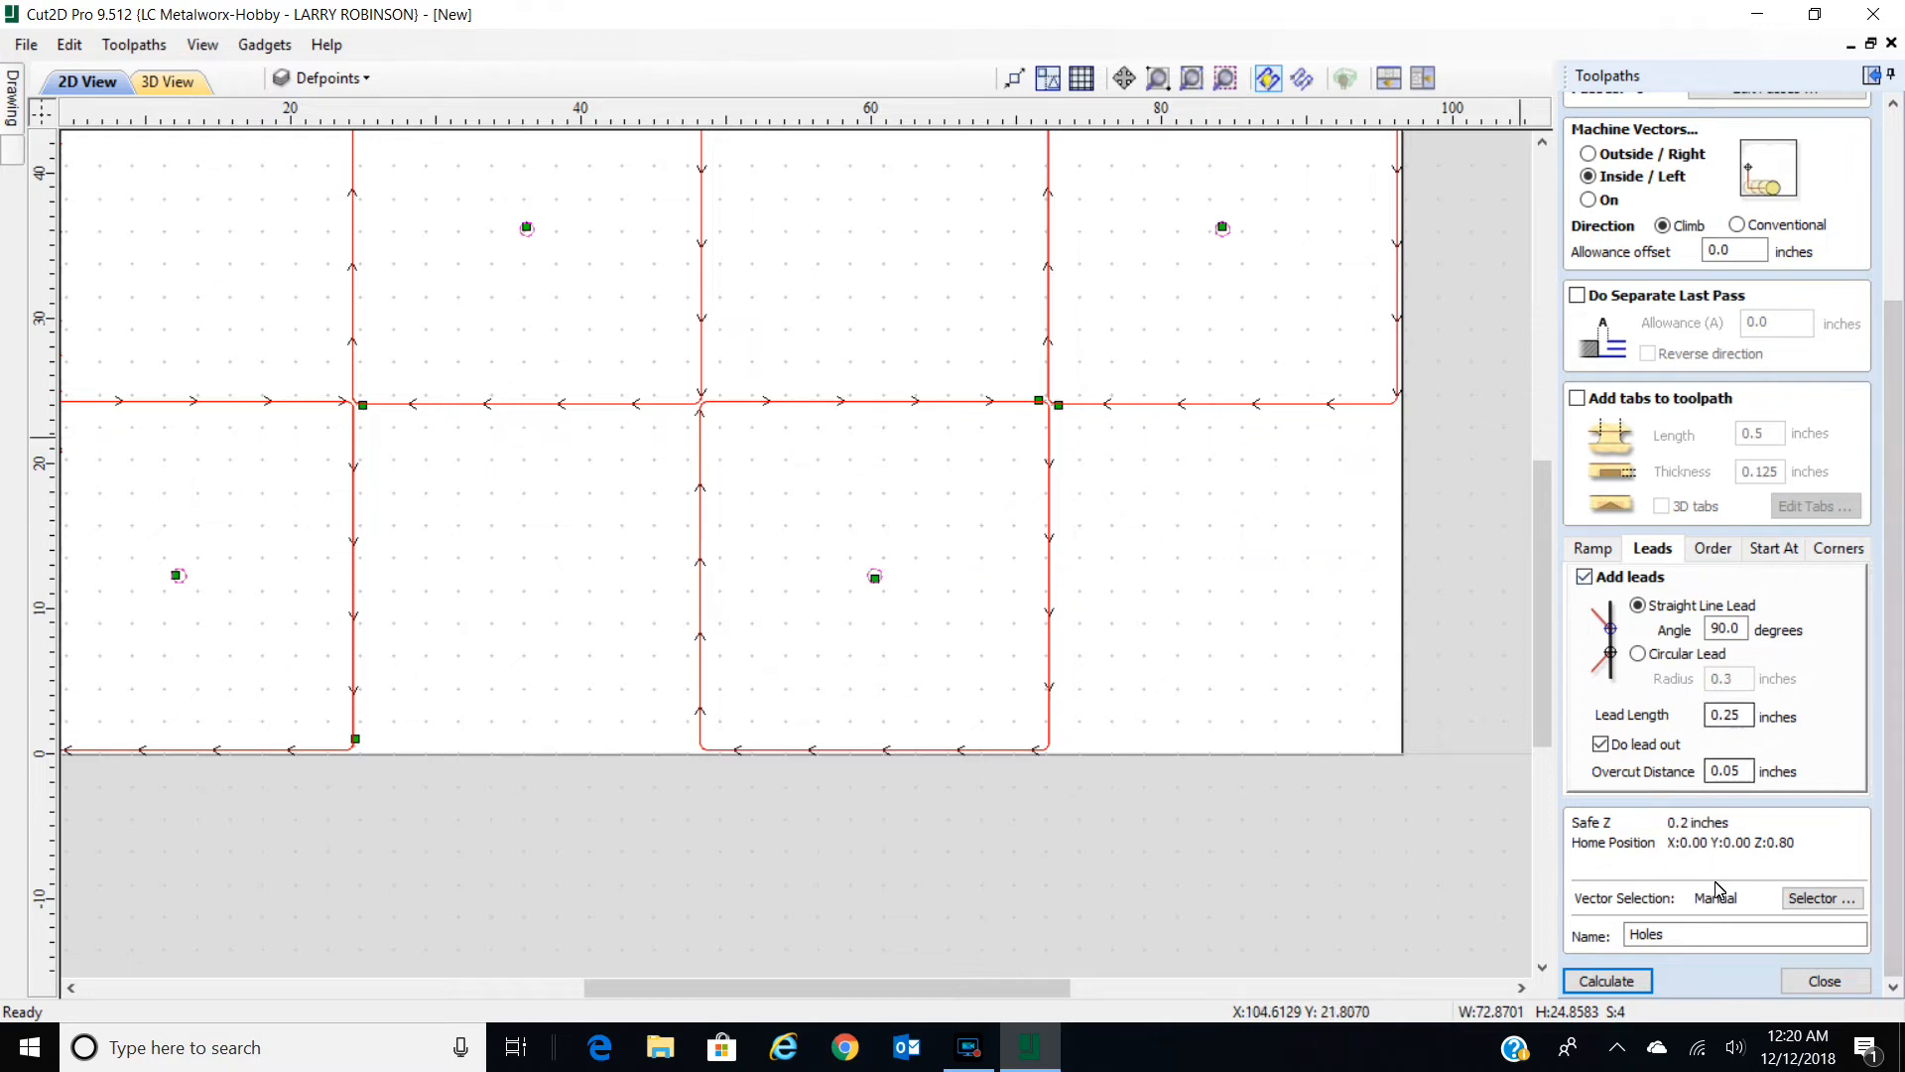
{"action": "left_click", "coordinate": [1622, 982]}
{"action": "left_click", "coordinate": [1836, 983]}
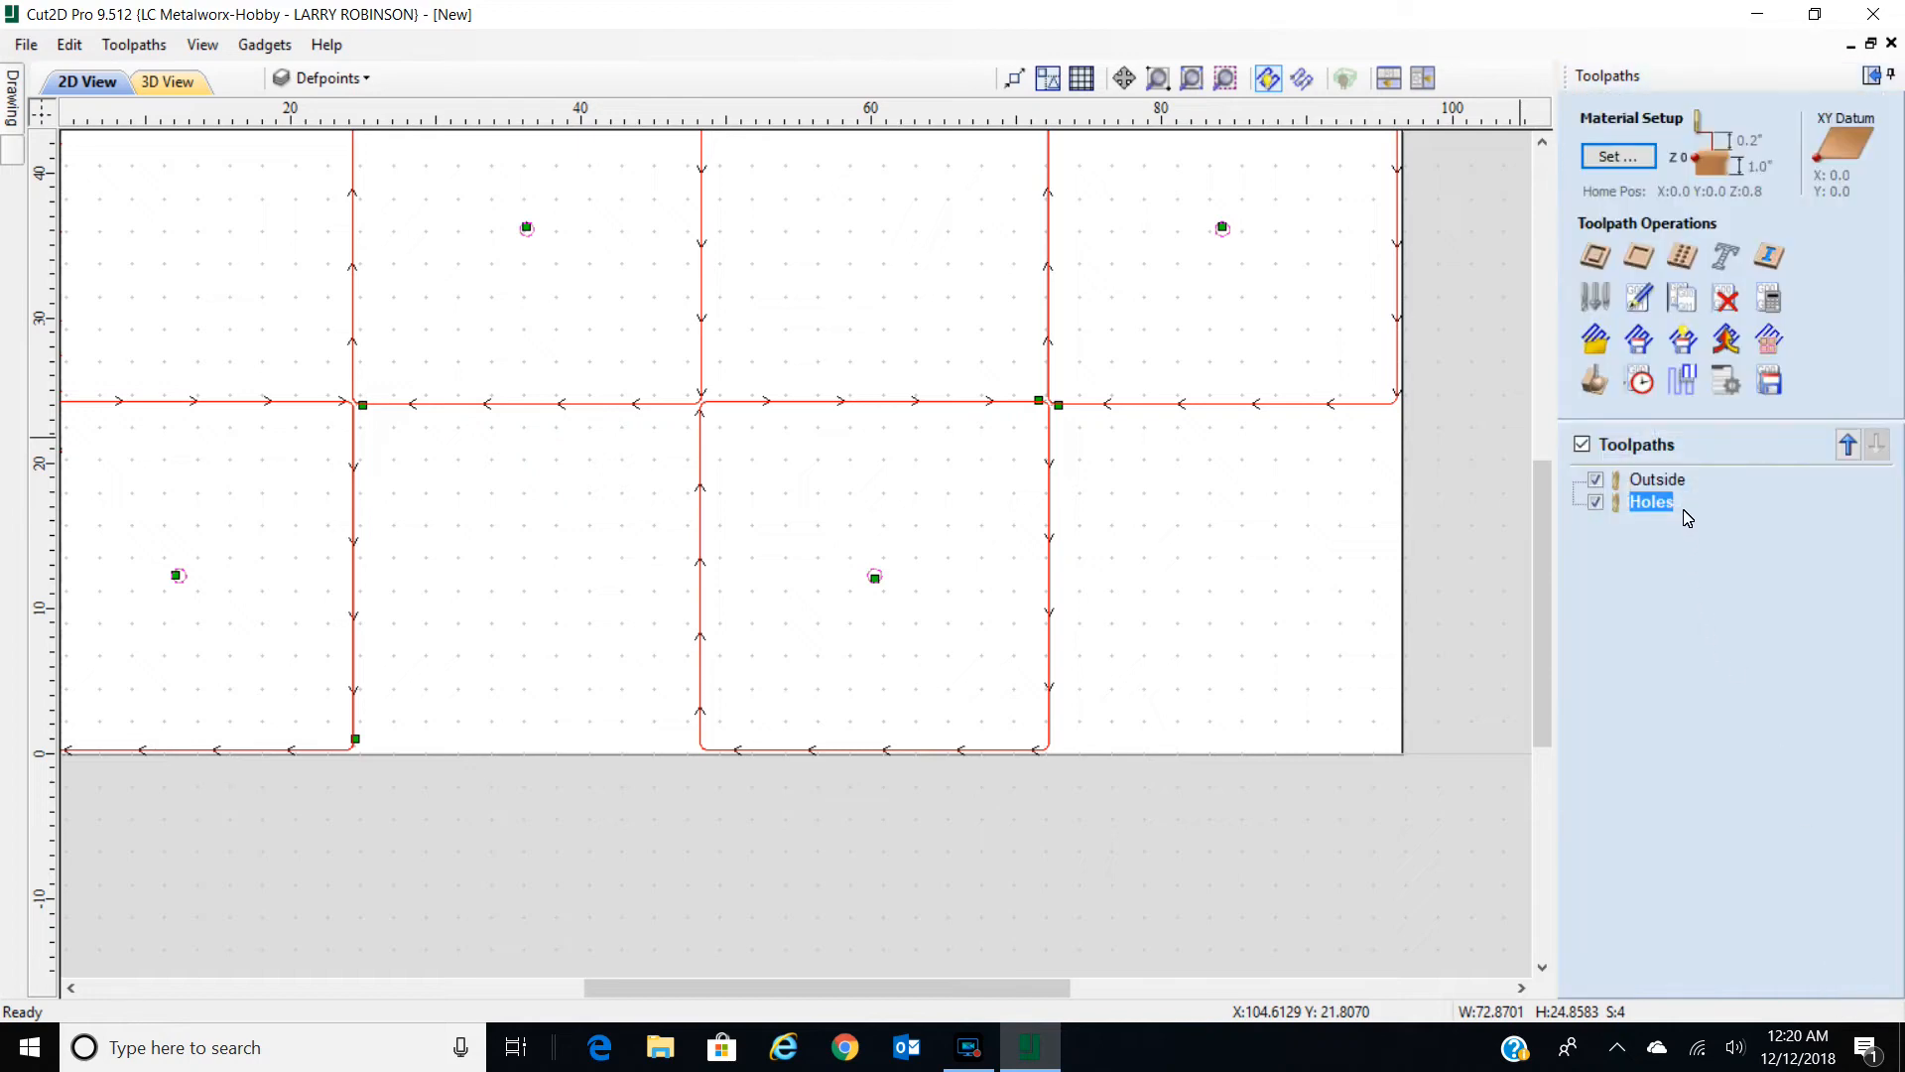
Move the Holes toolpath ahead of Outside in the toolpath order and open the toolpath preview.
{"action": "scroll", "coordinate": [1390, 408], "scroll_direction": "down", "scroll_amount": 2}
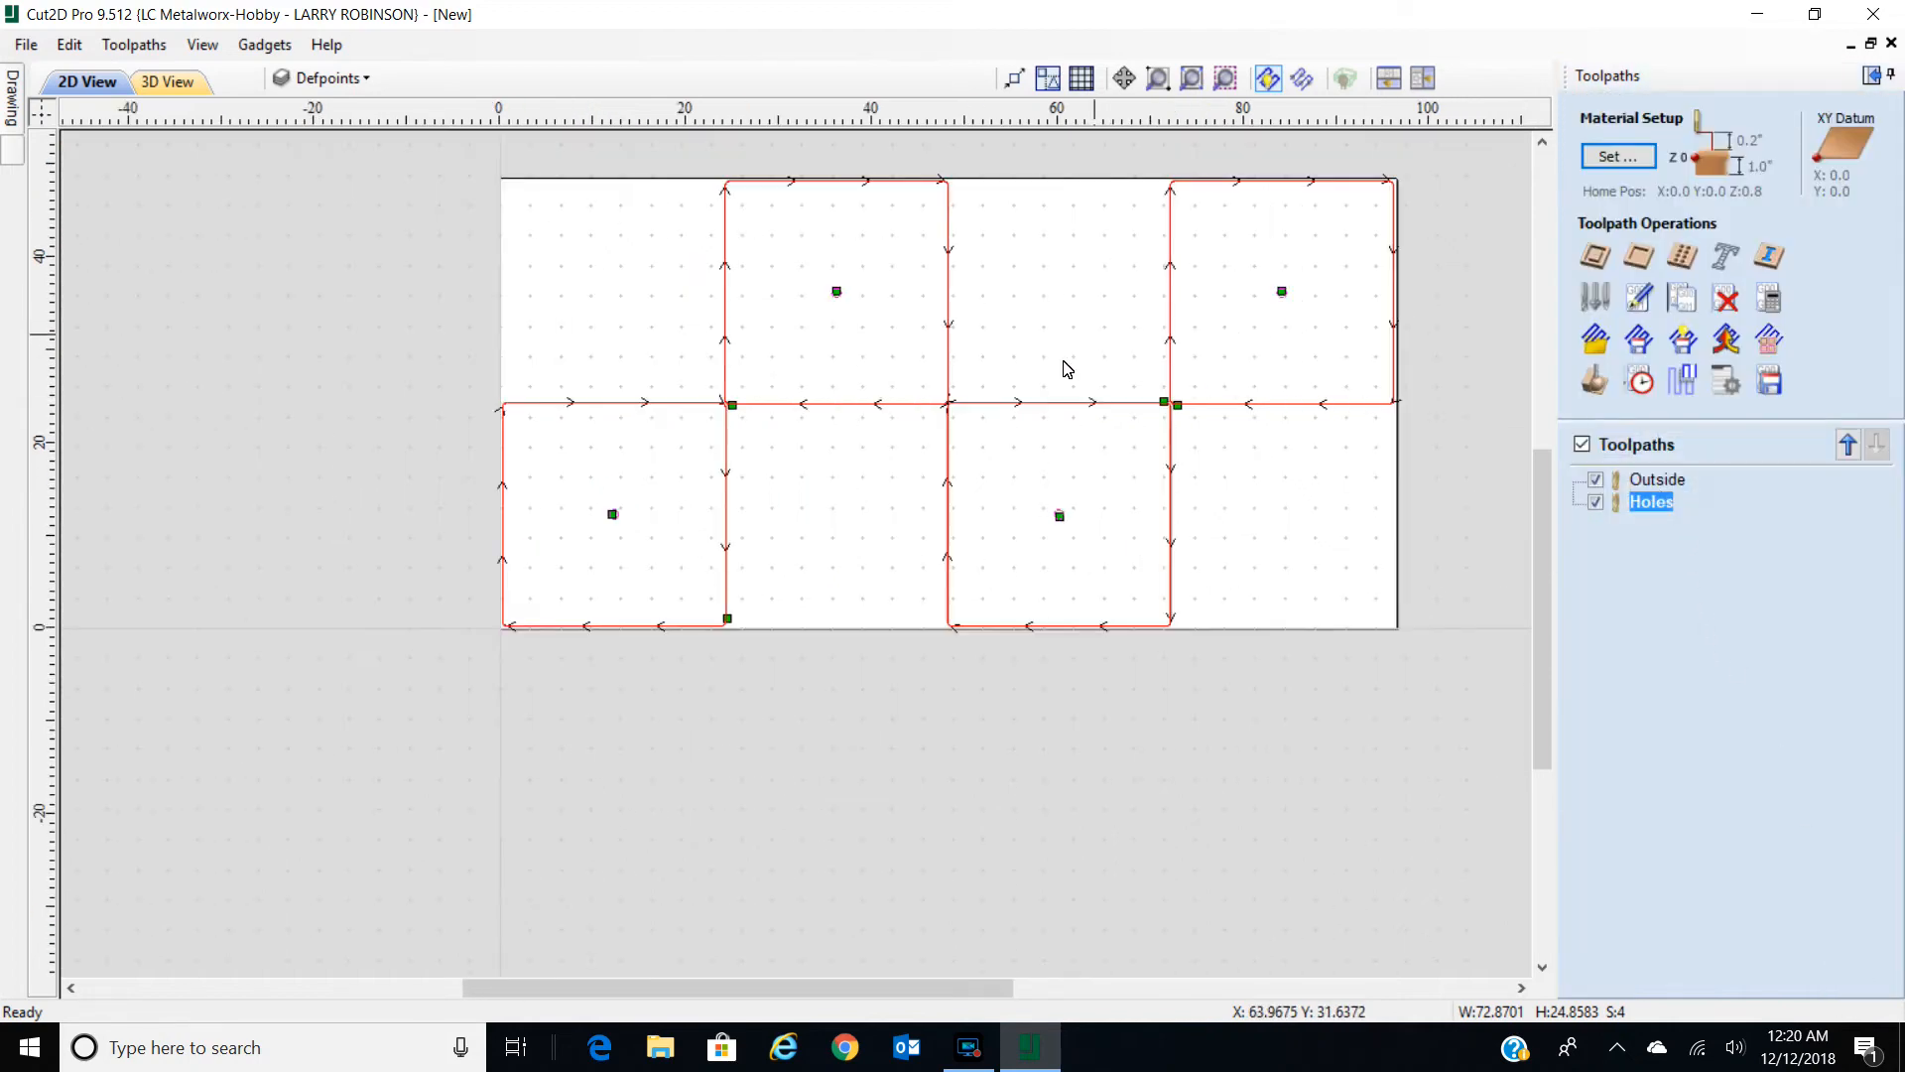
{"action": "middle_click_drag", "start_coordinate": [1088, 348], "coordinate": [939, 430]}
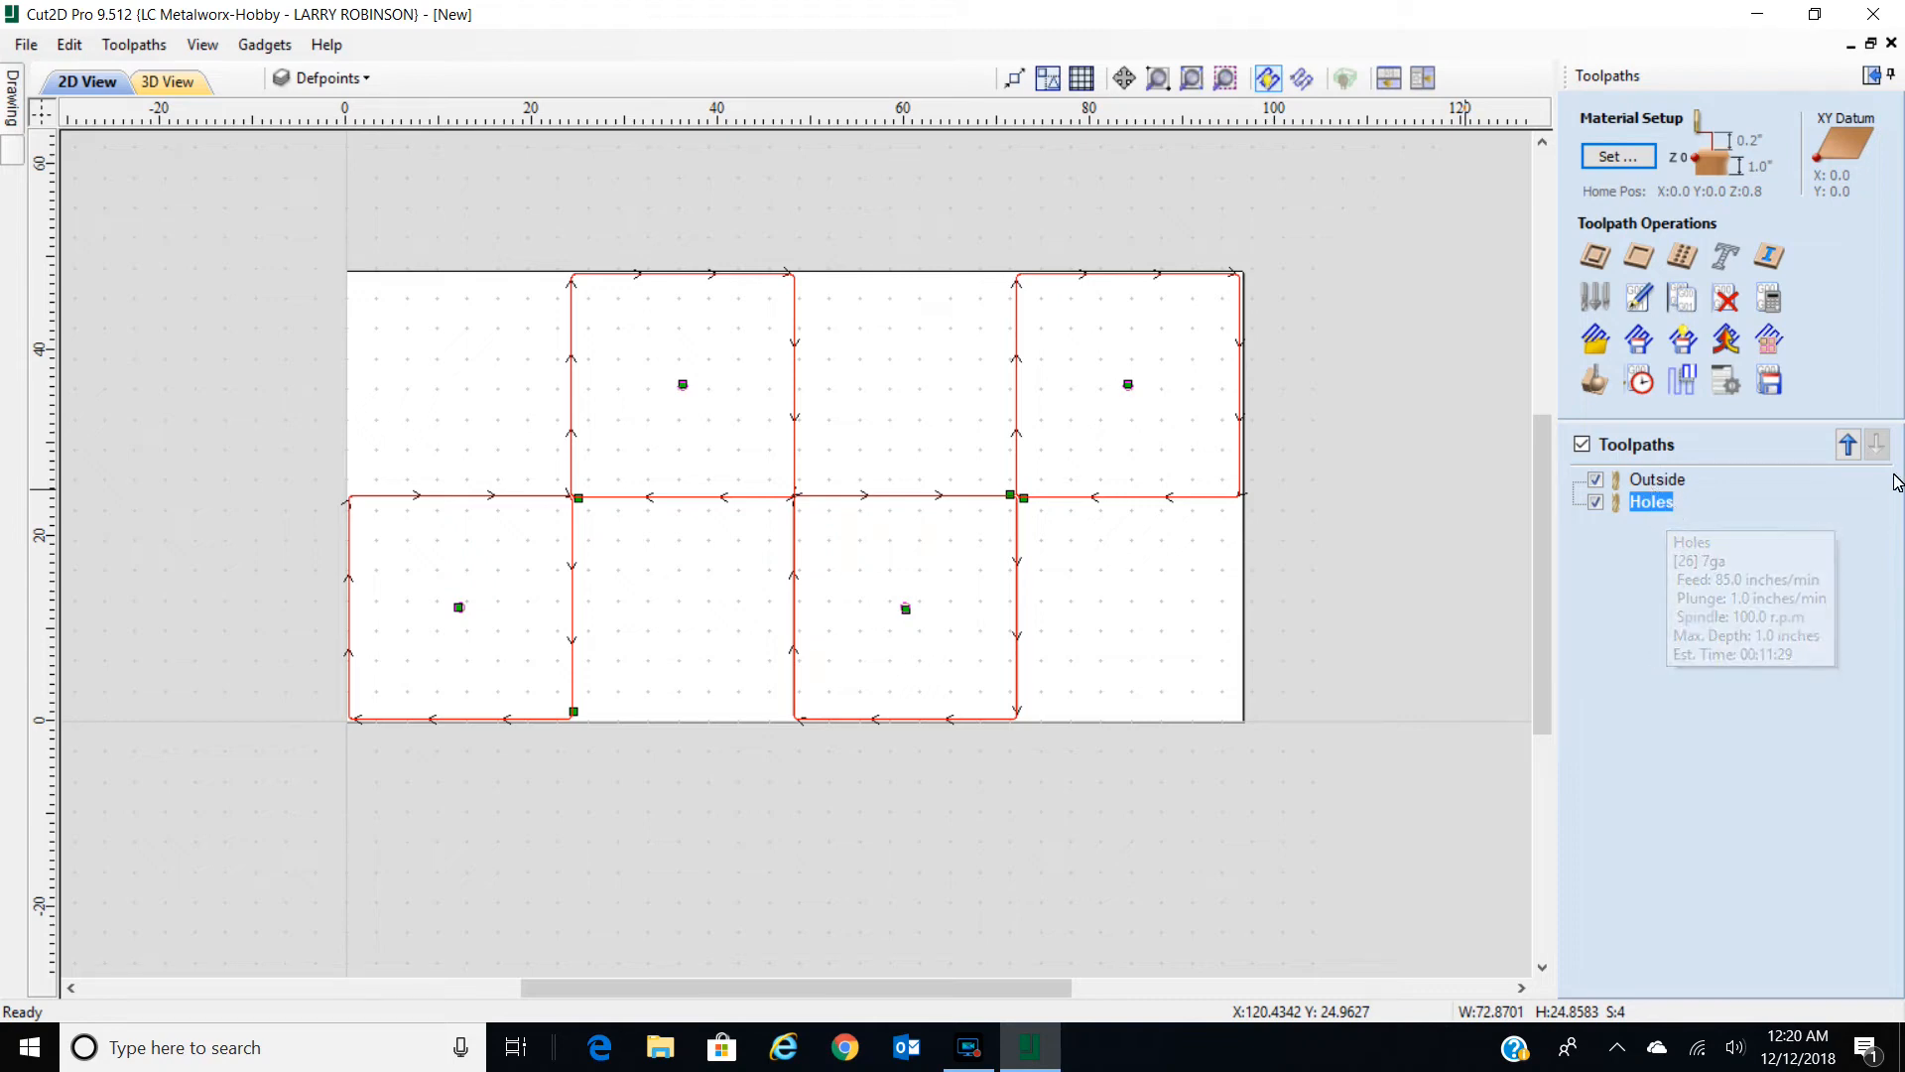
{"action": "left_click", "coordinate": [1845, 446]}
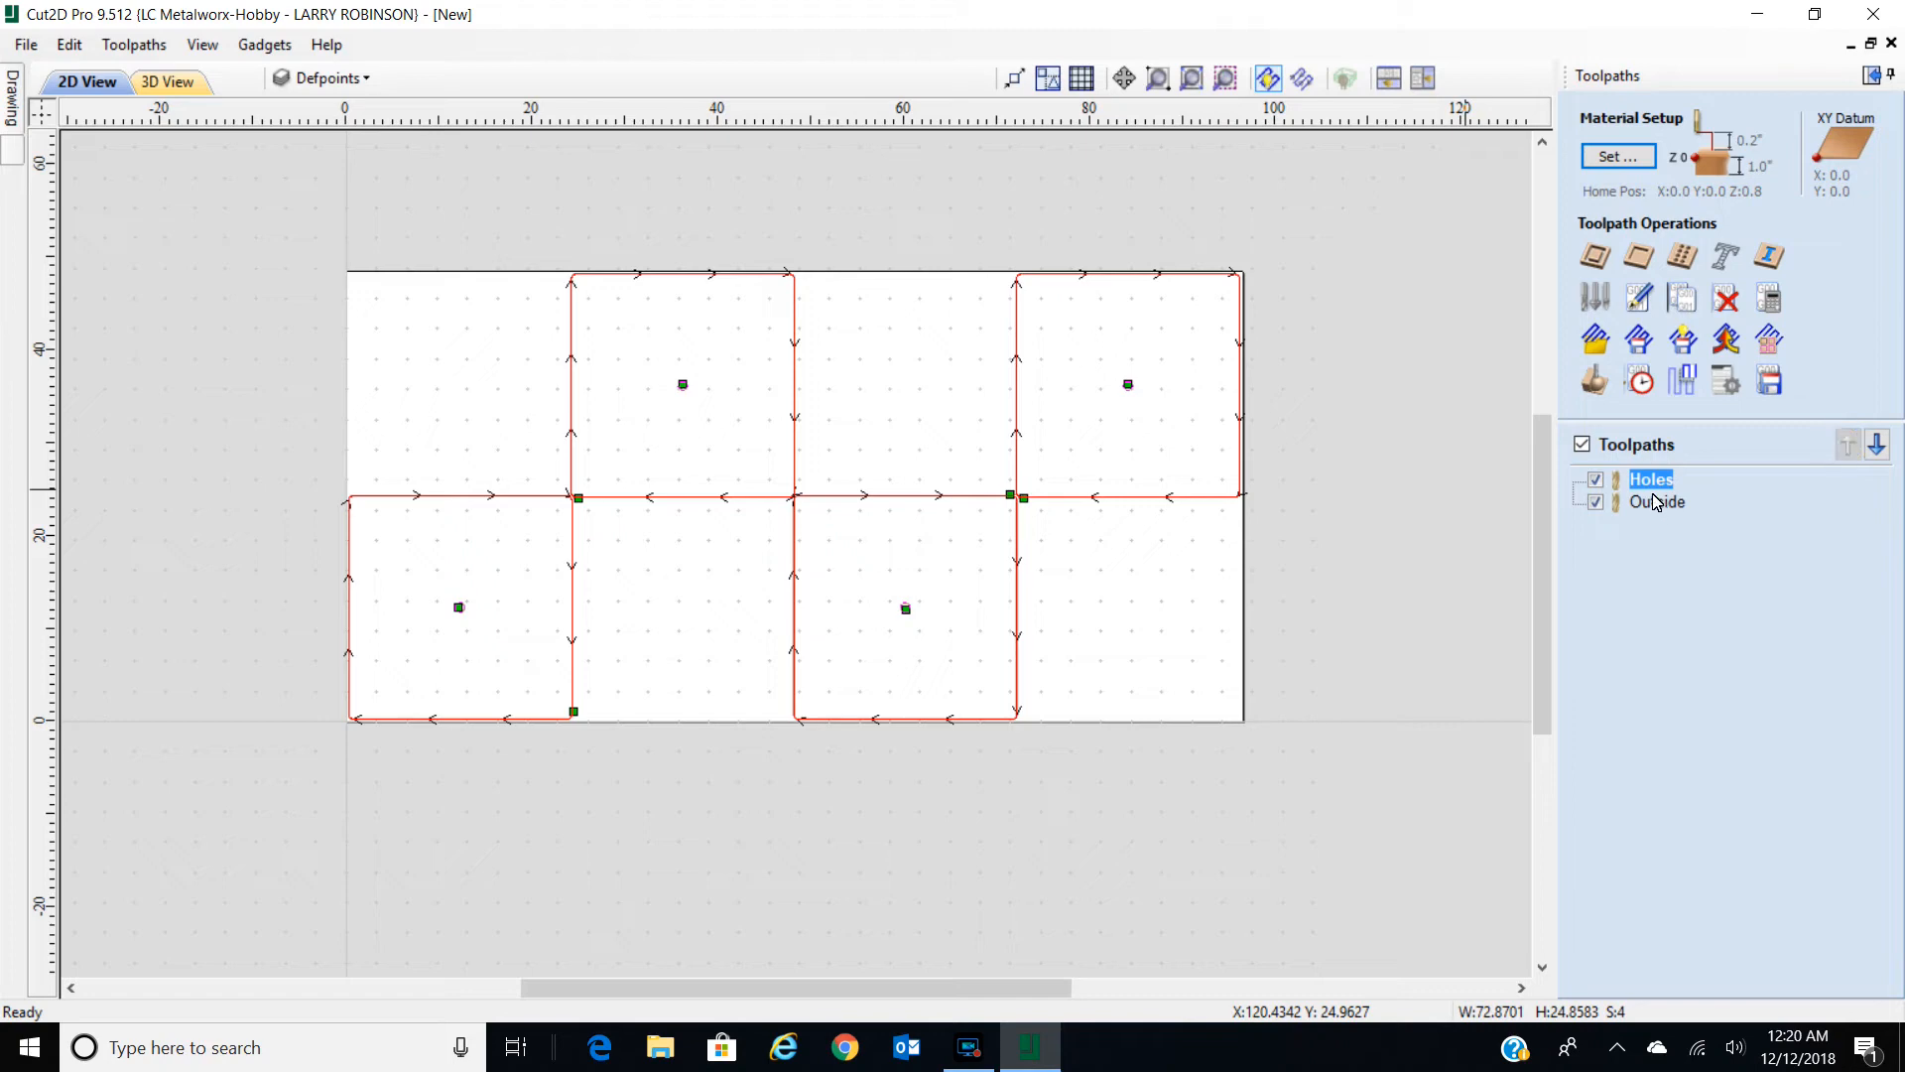
{"action": "mouse_move", "coordinate": [1671, 510]}
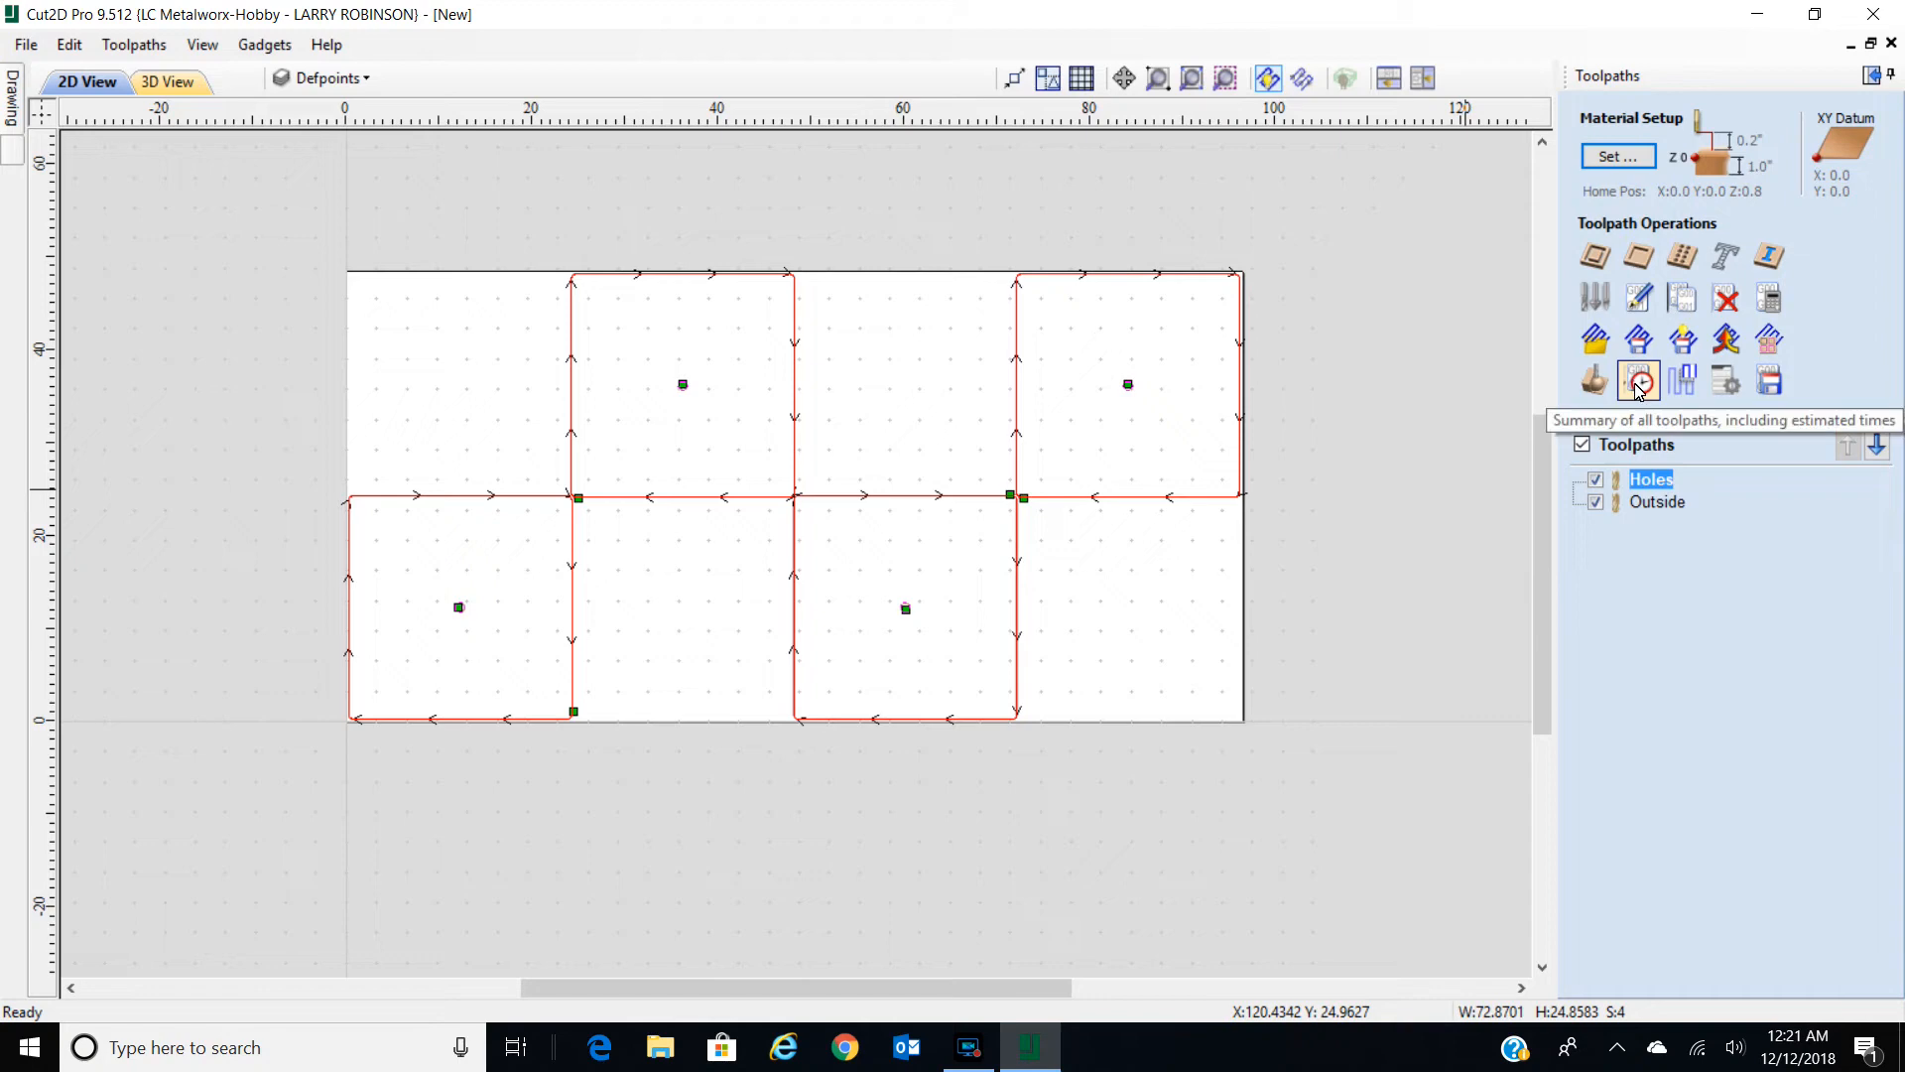
{"action": "left_click", "coordinate": [1595, 383]}
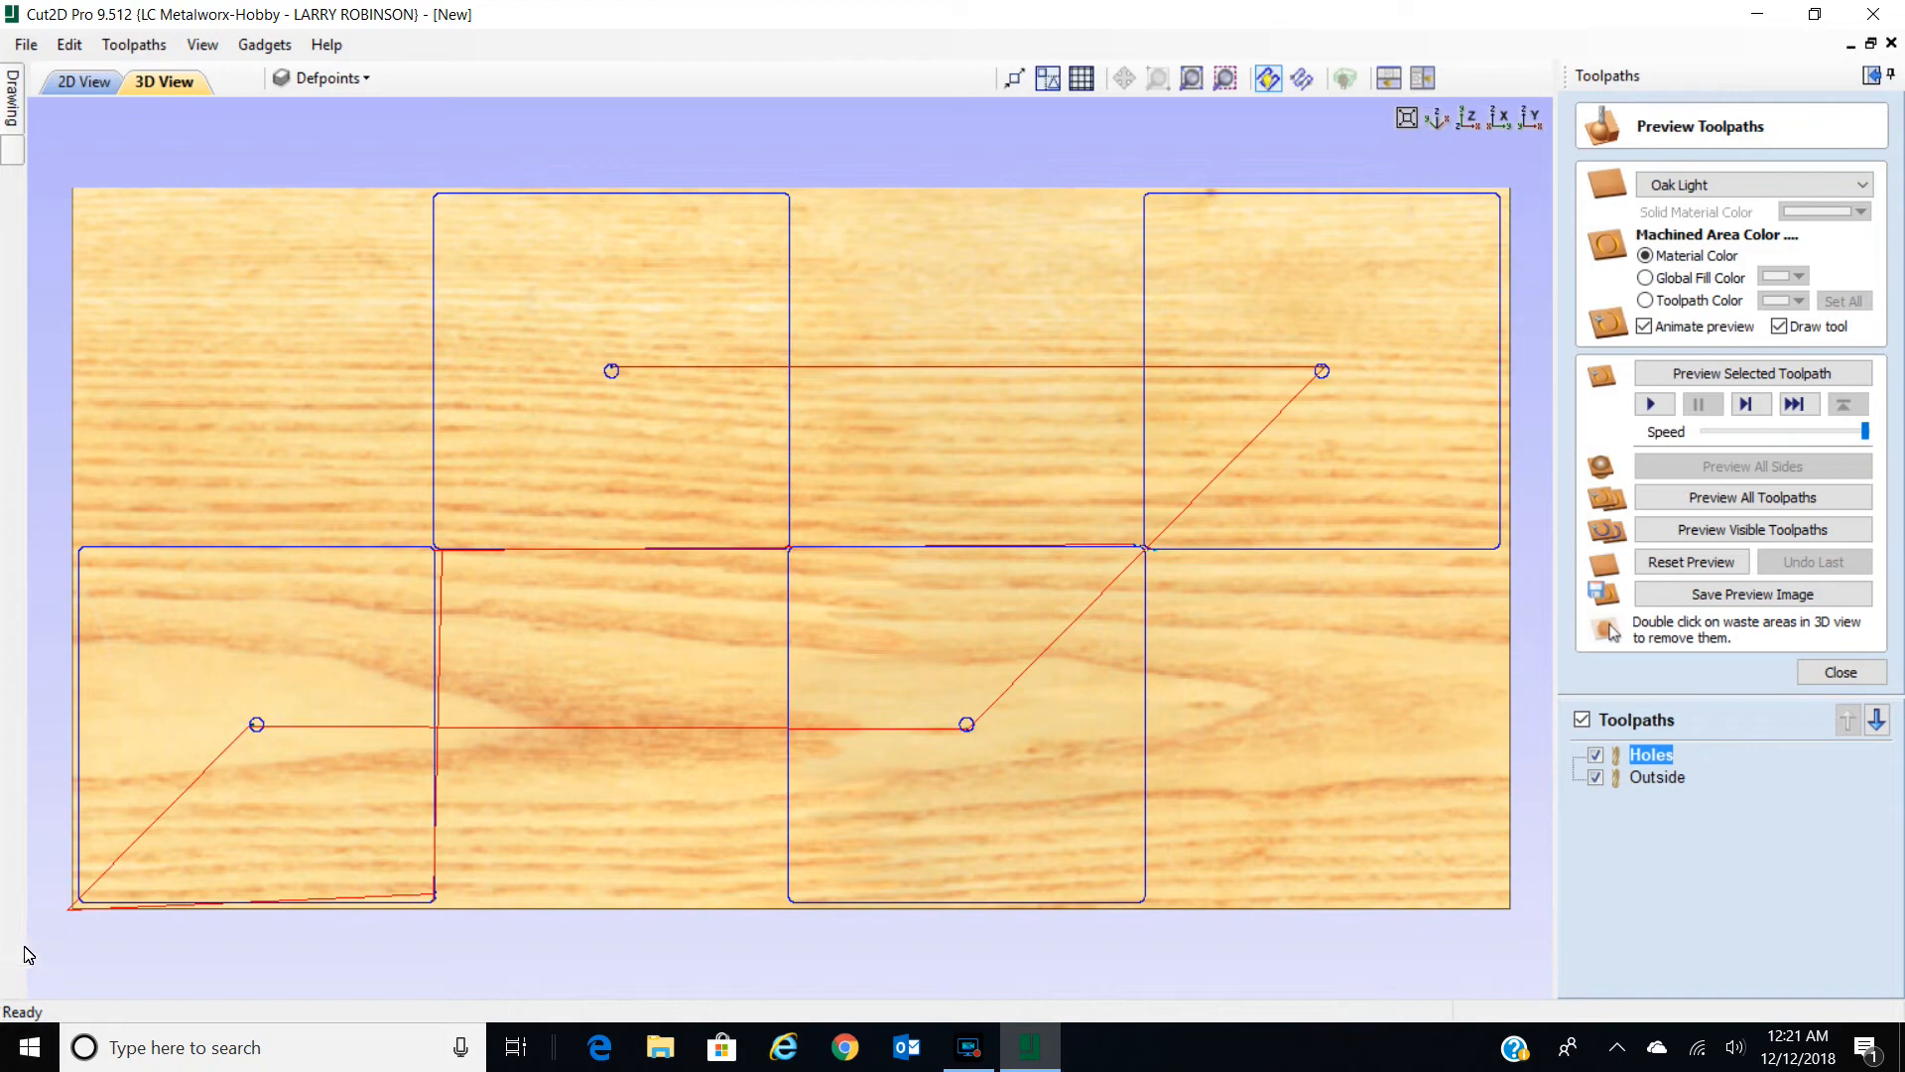
Examine the travel moves between holes and outside cuts in 3D, and close the toolpath preview.
{"action": "scroll", "coordinate": [44, 940], "scroll_direction": "up", "scroll_amount": 3}
{"action": "scroll", "coordinate": [39, 936], "scroll_direction": "down", "scroll_amount": 5}
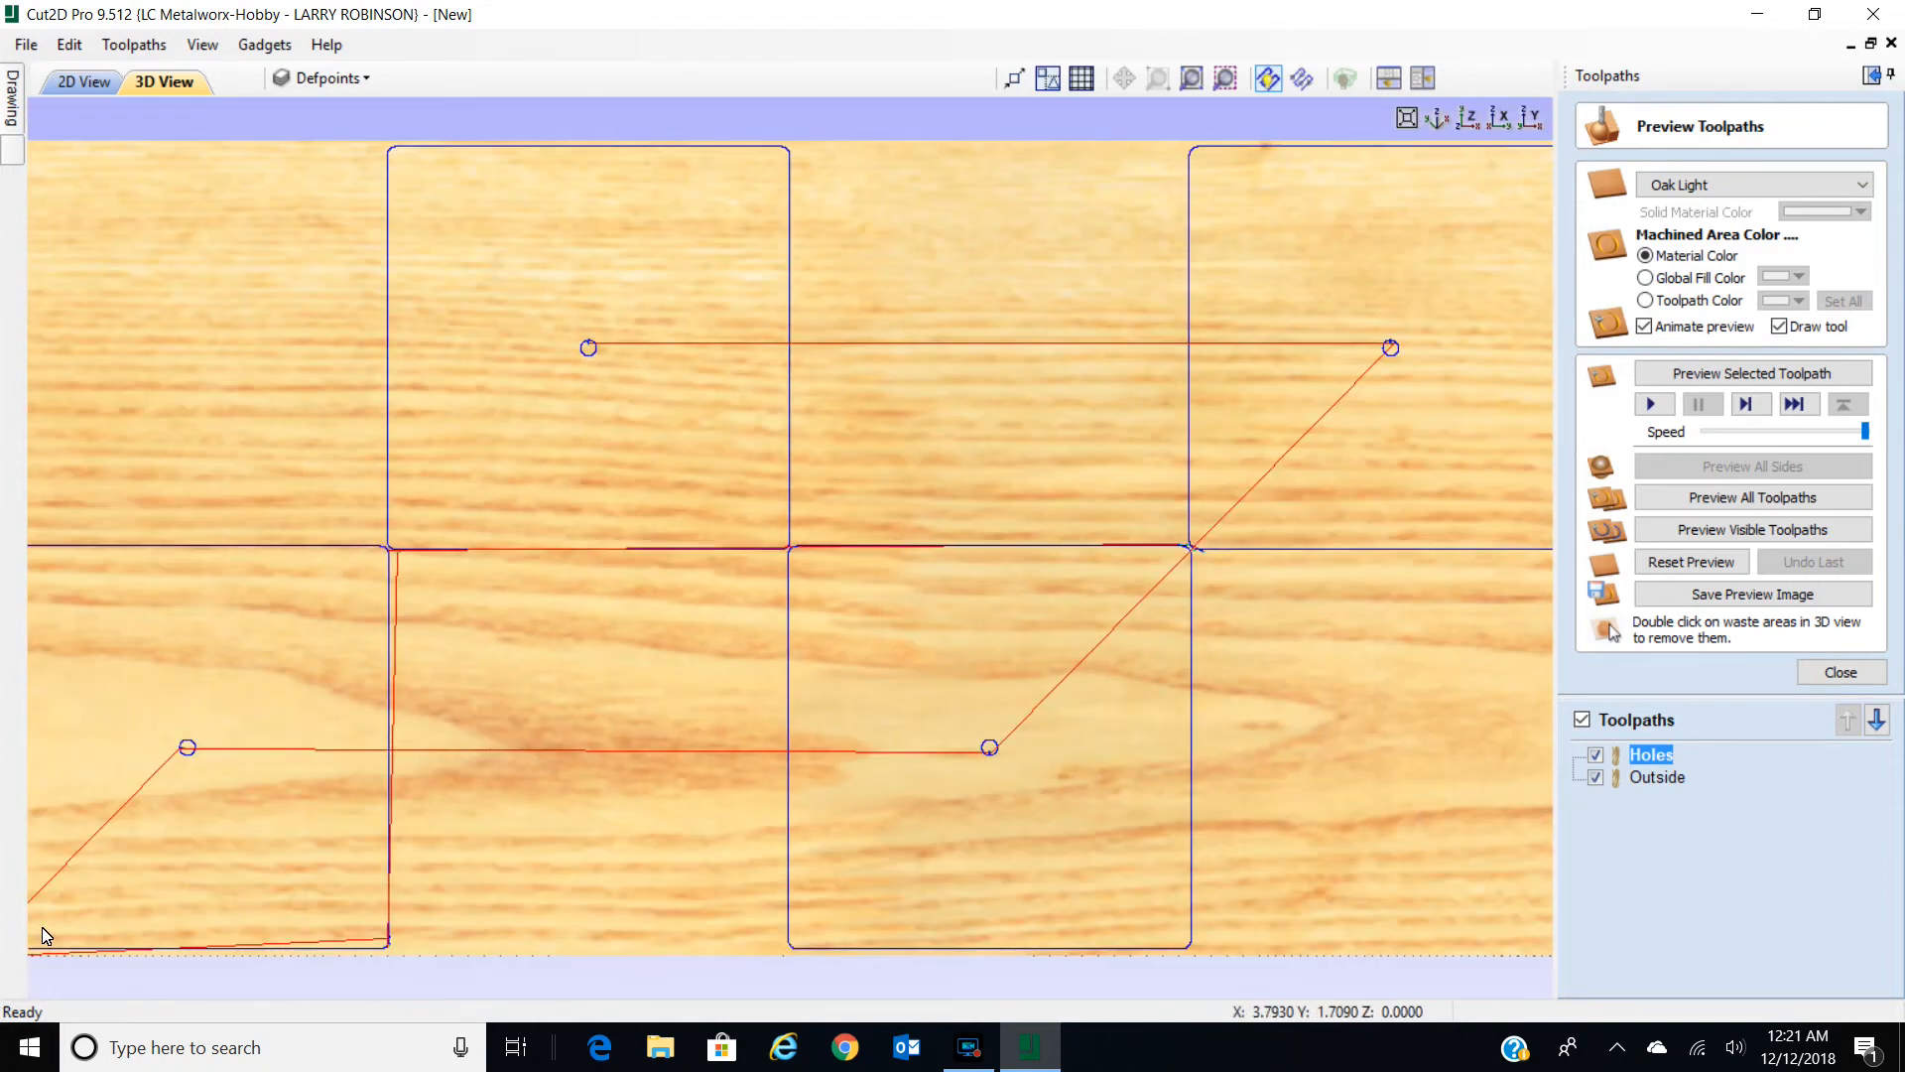
{"action": "scroll", "coordinate": [220, 794], "scroll_direction": "up", "scroll_amount": 1}
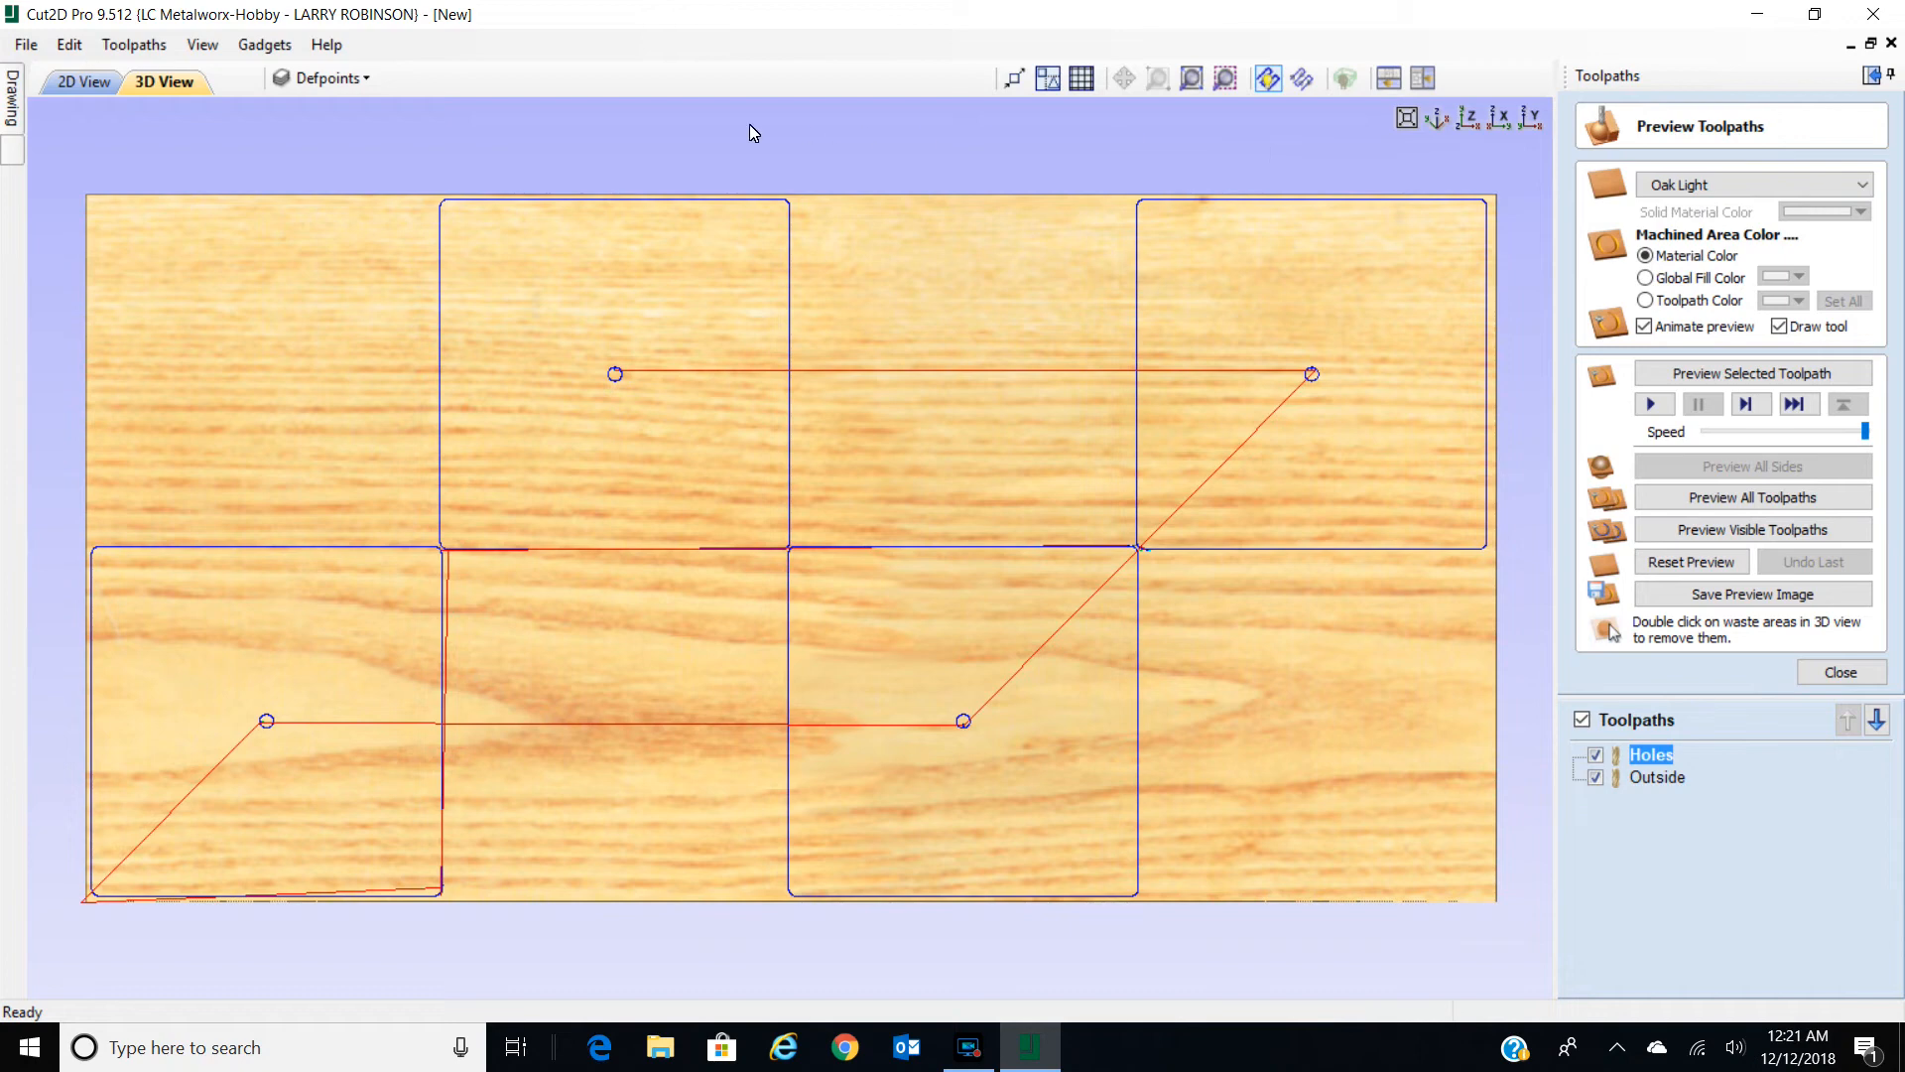
{"action": "left_click", "coordinate": [79, 84]}
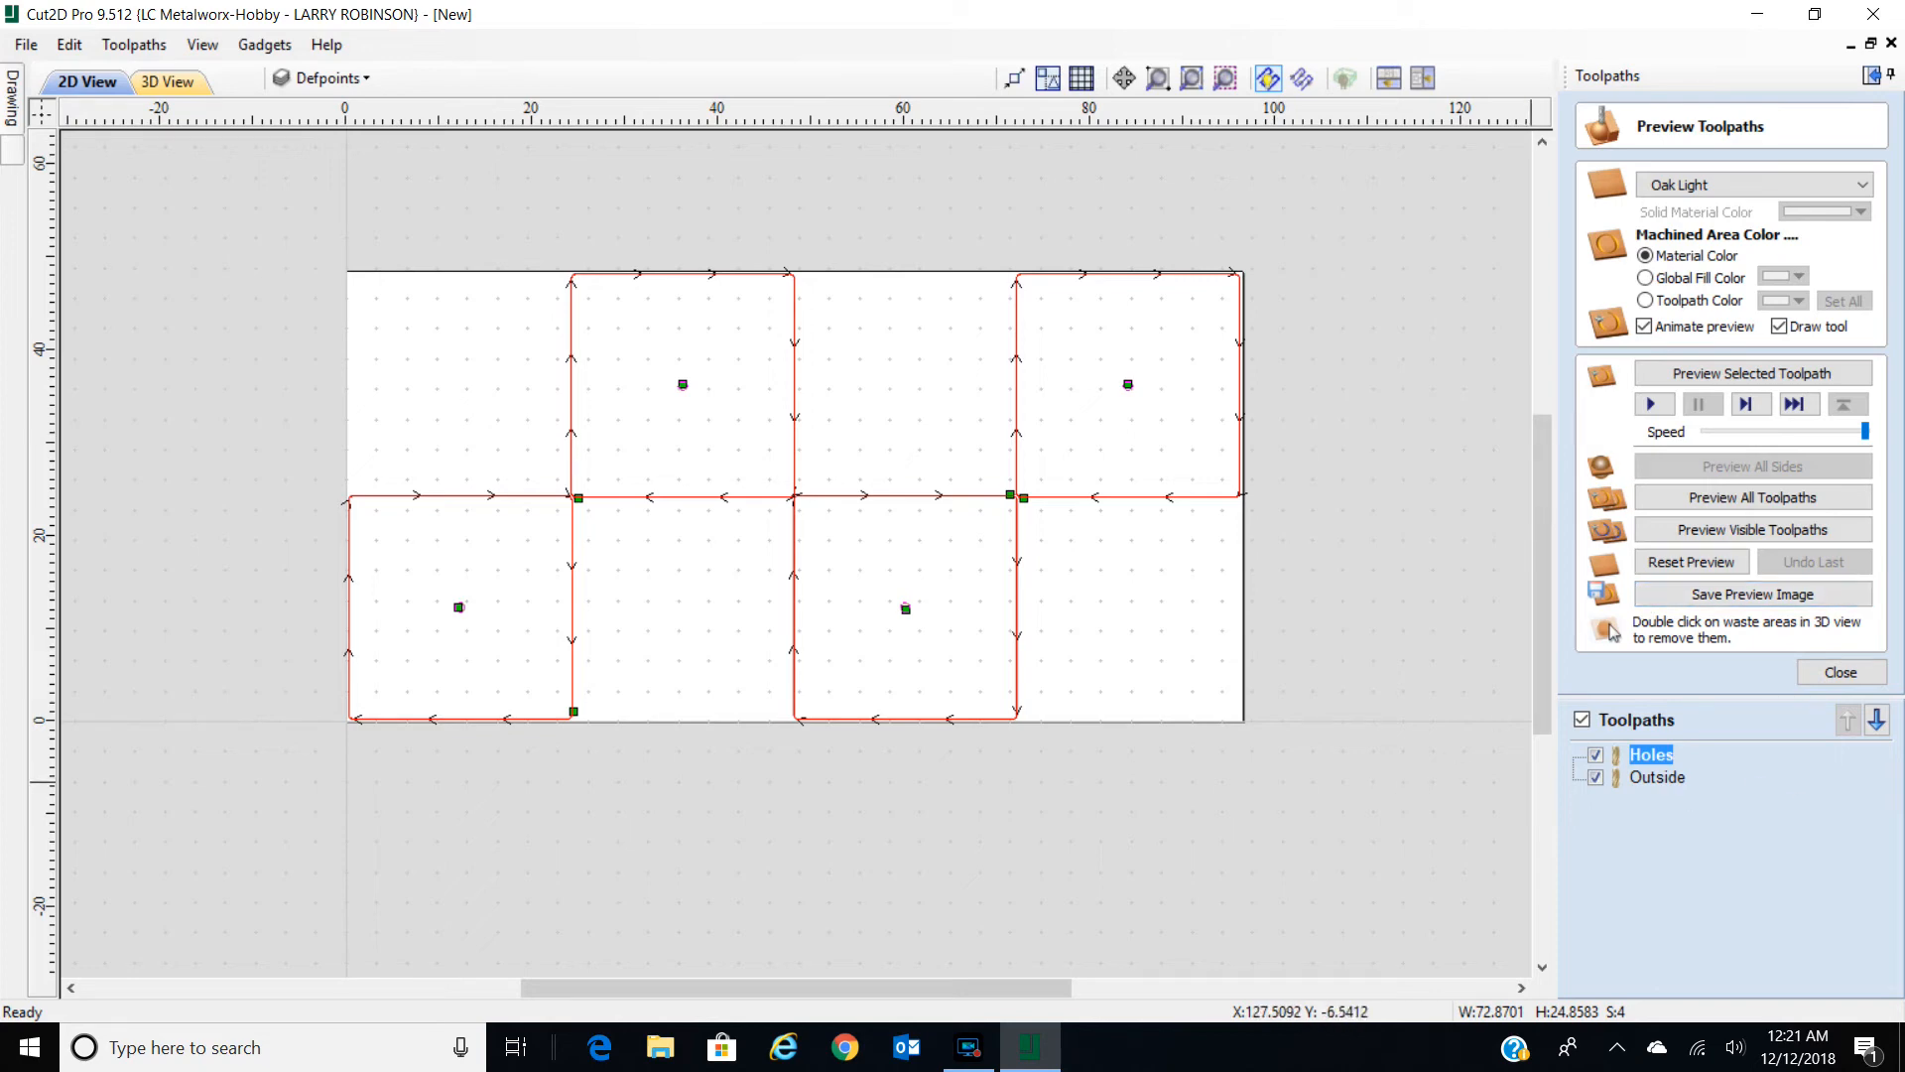
{"action": "left_click", "coordinate": [1829, 671]}
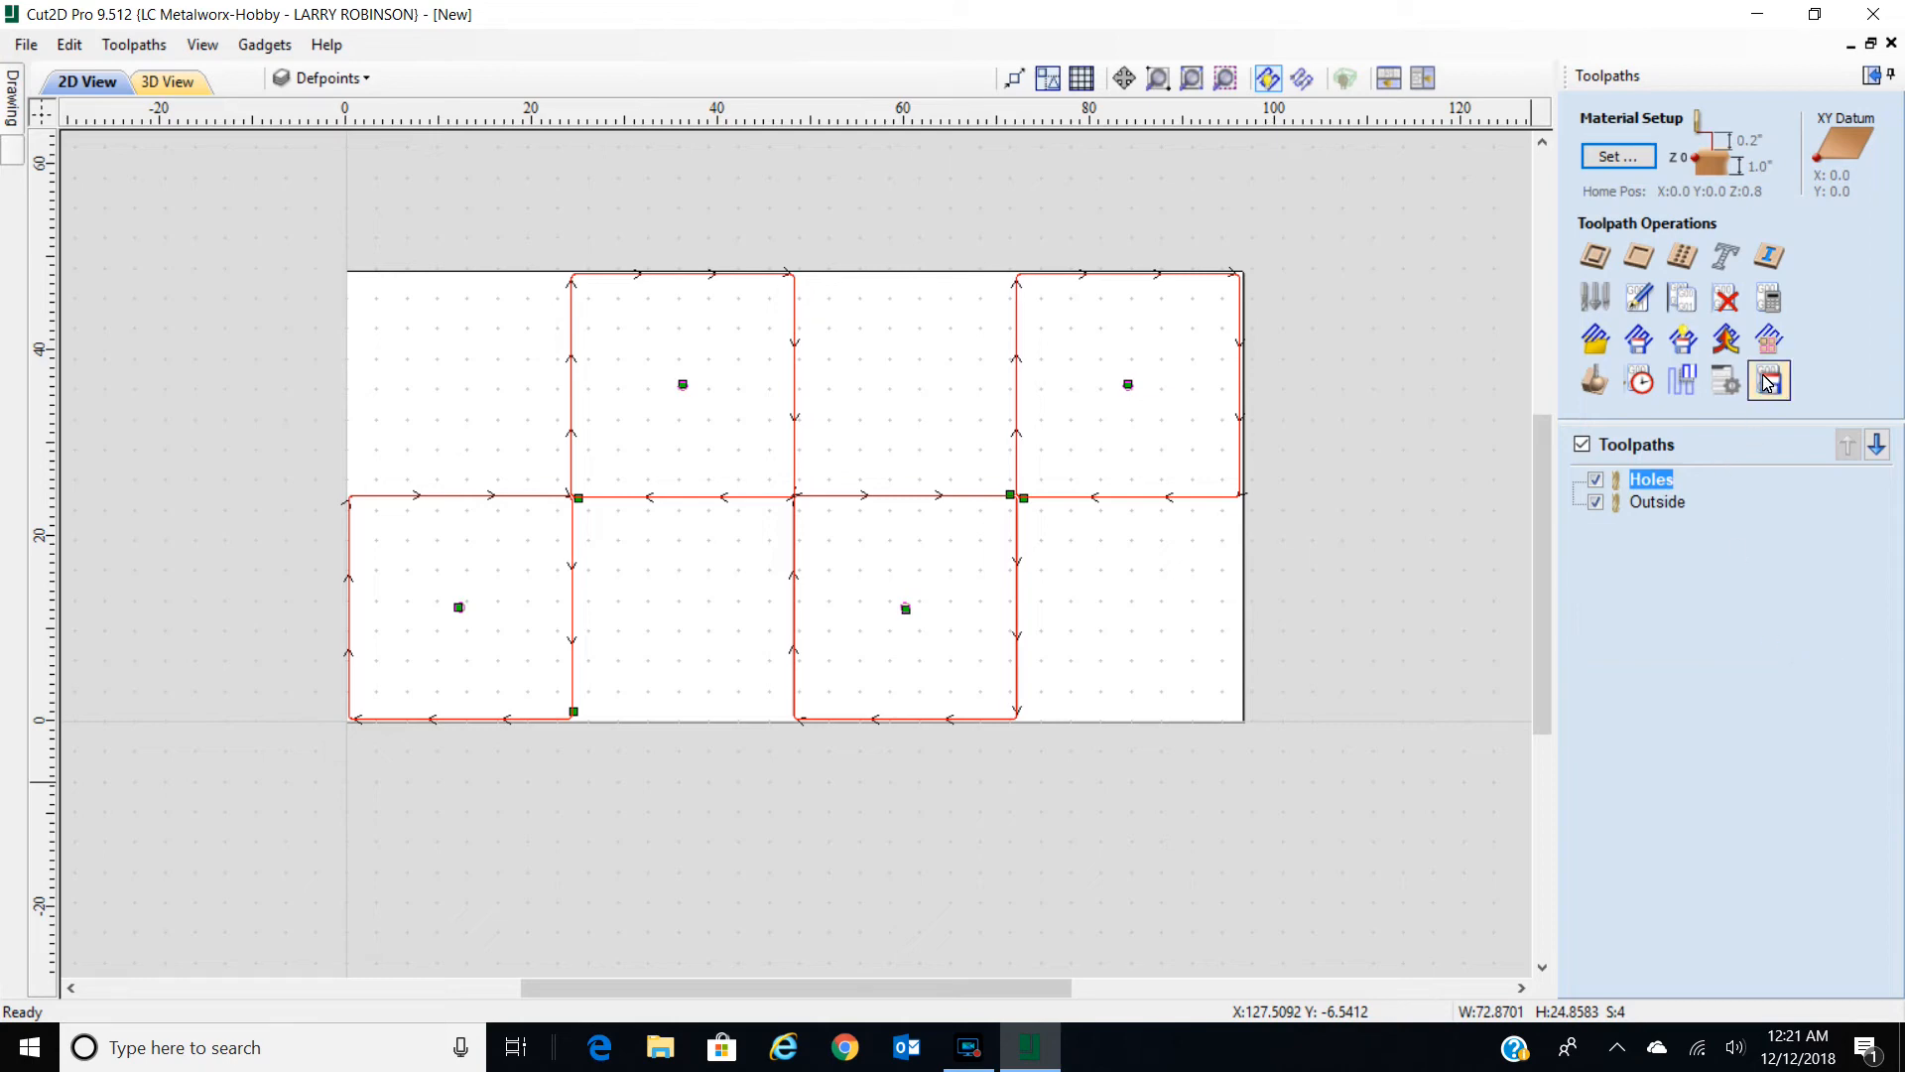
Merge the Holes and Outside toolpaths by part into one toolpath named J1test.
{"action": "left_click", "coordinate": [1728, 340]}
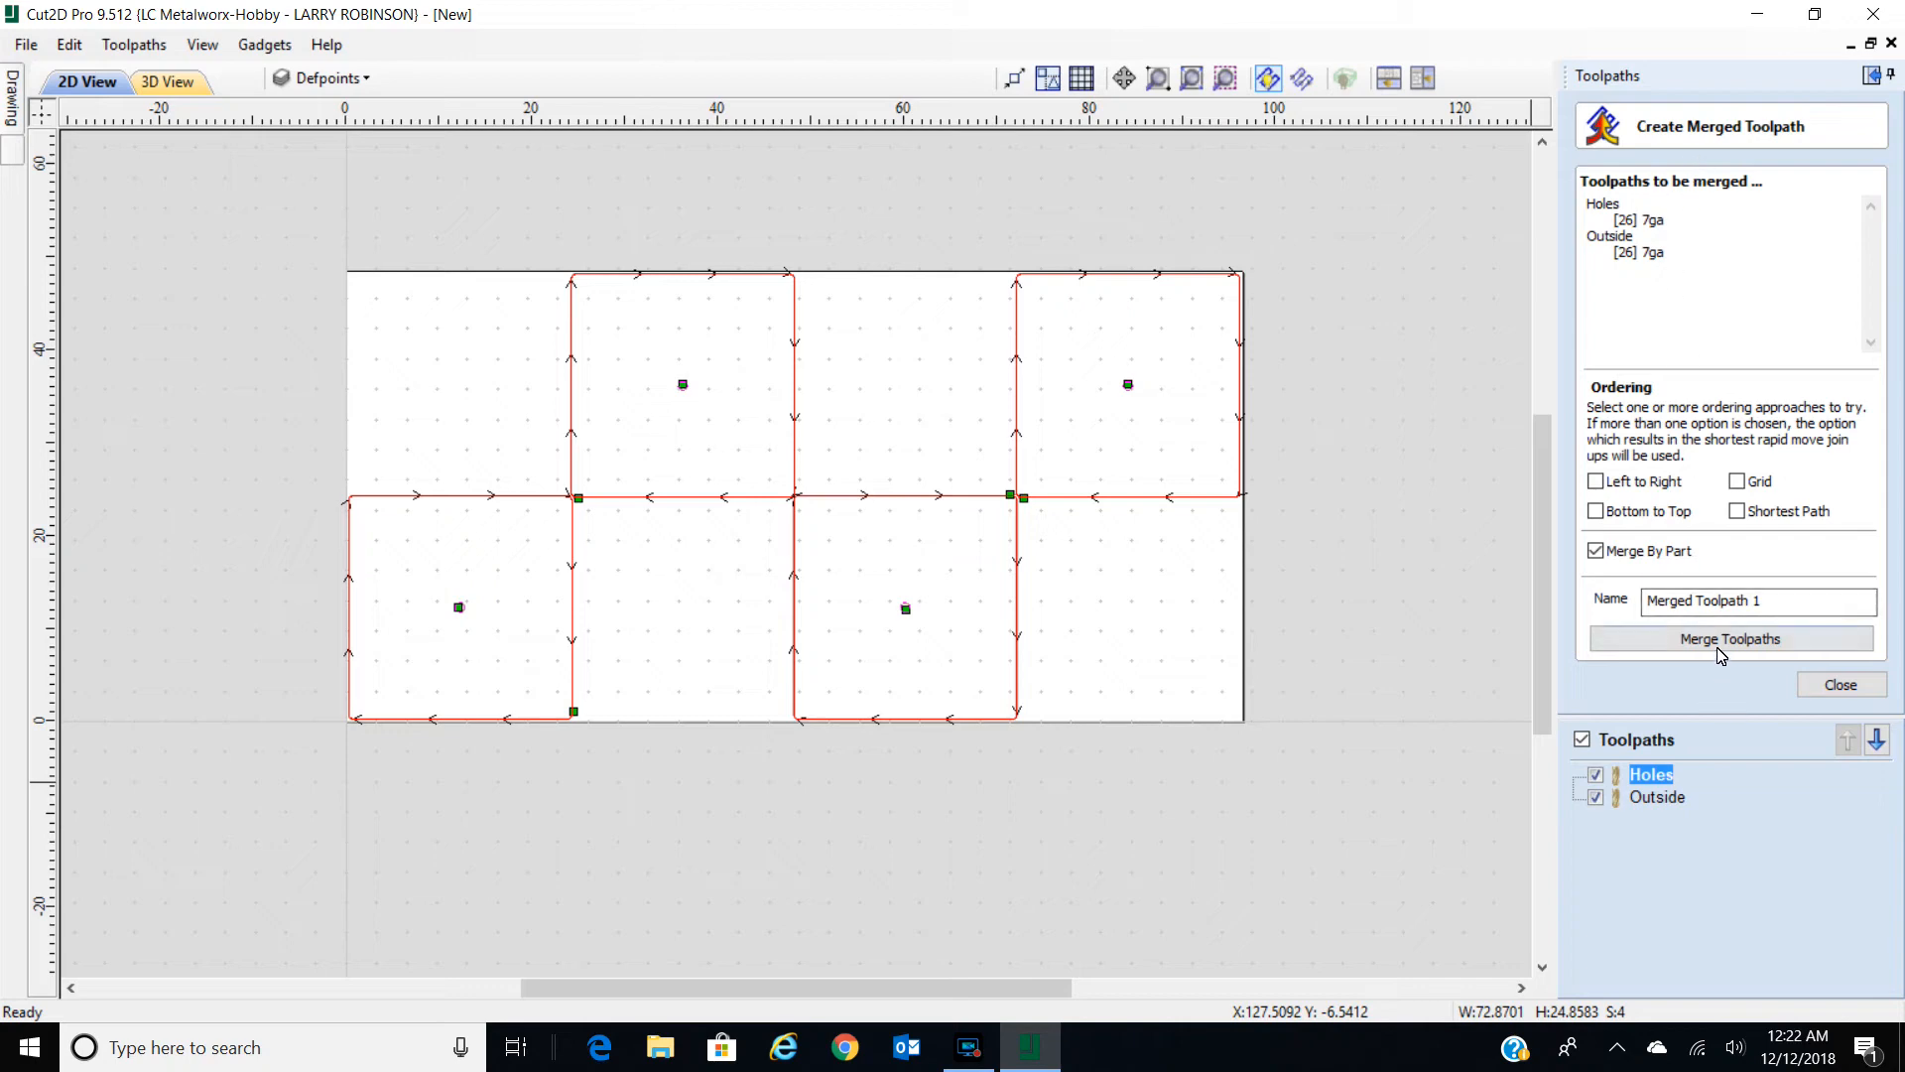
{"action": "left_click_drag", "start_coordinate": [1771, 605], "coordinate": [1645, 605]}
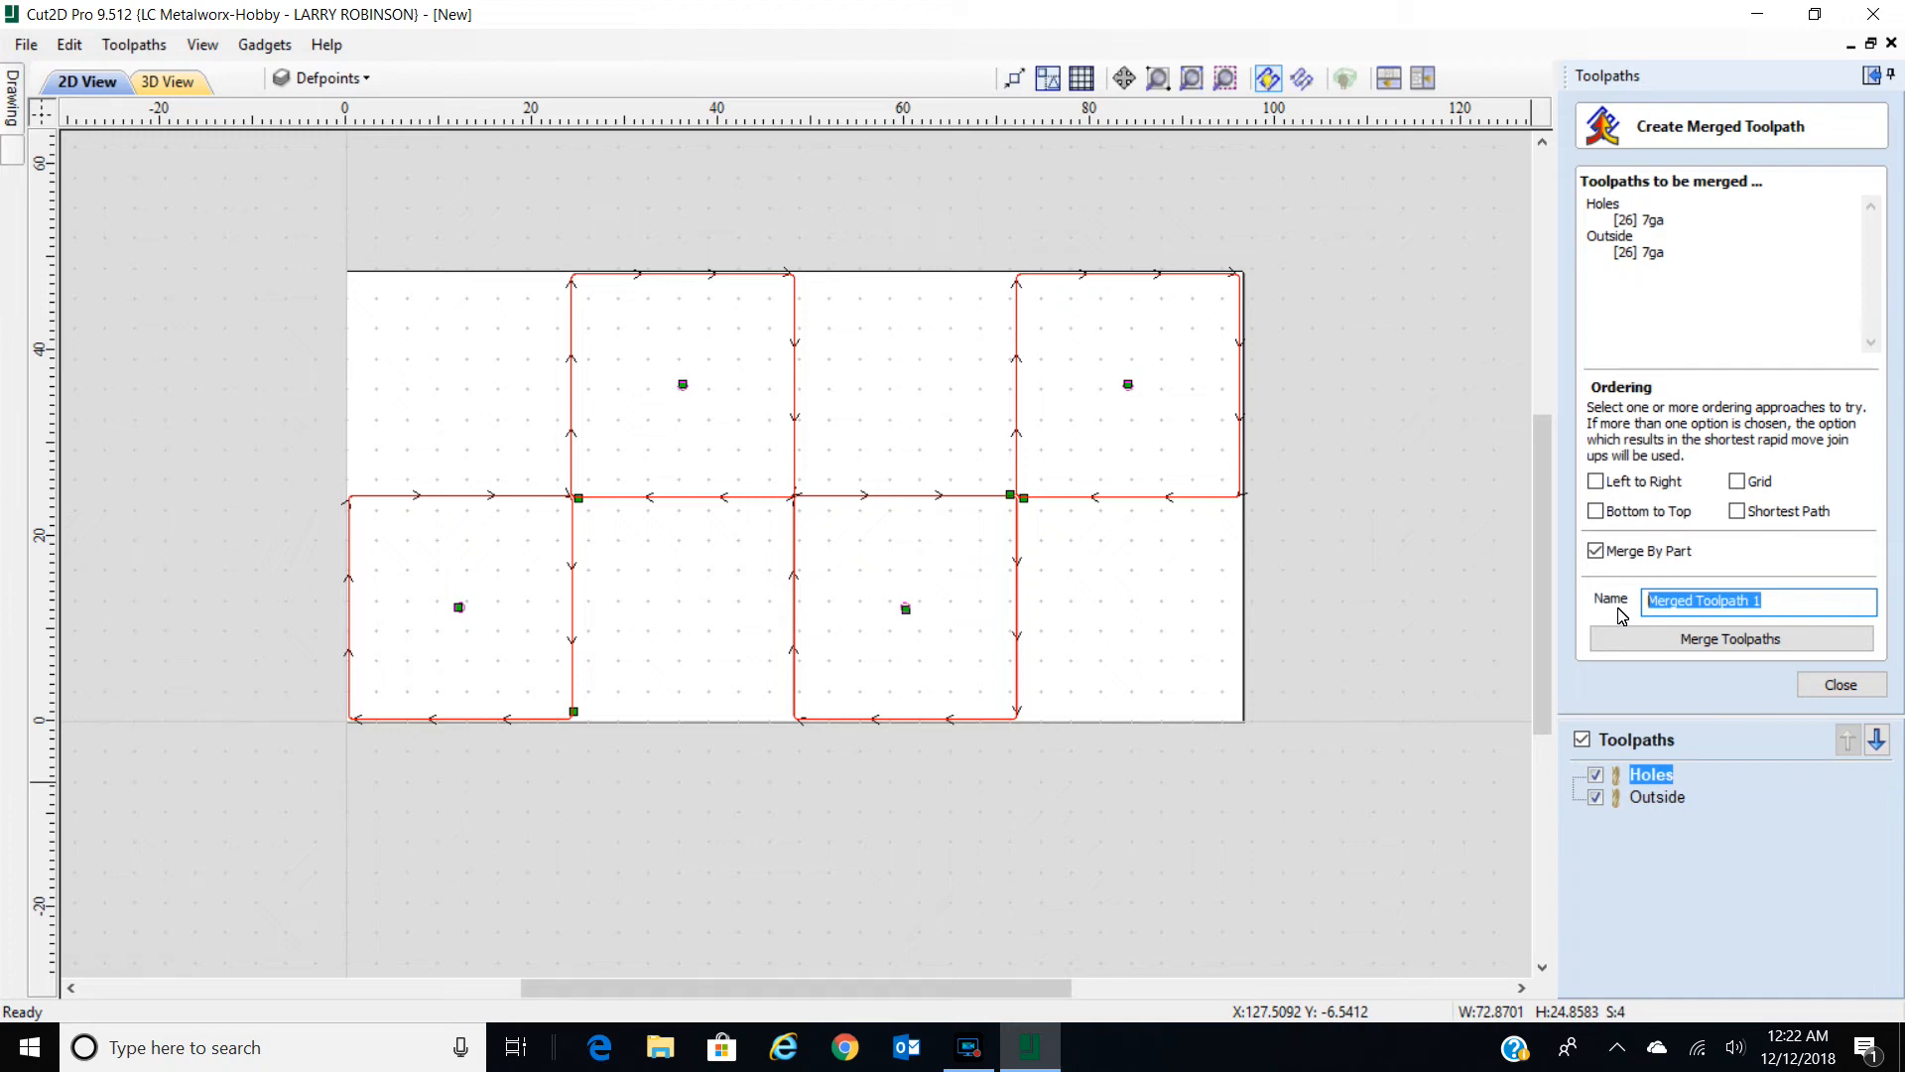
{"action": "type", "text": "J1test"}
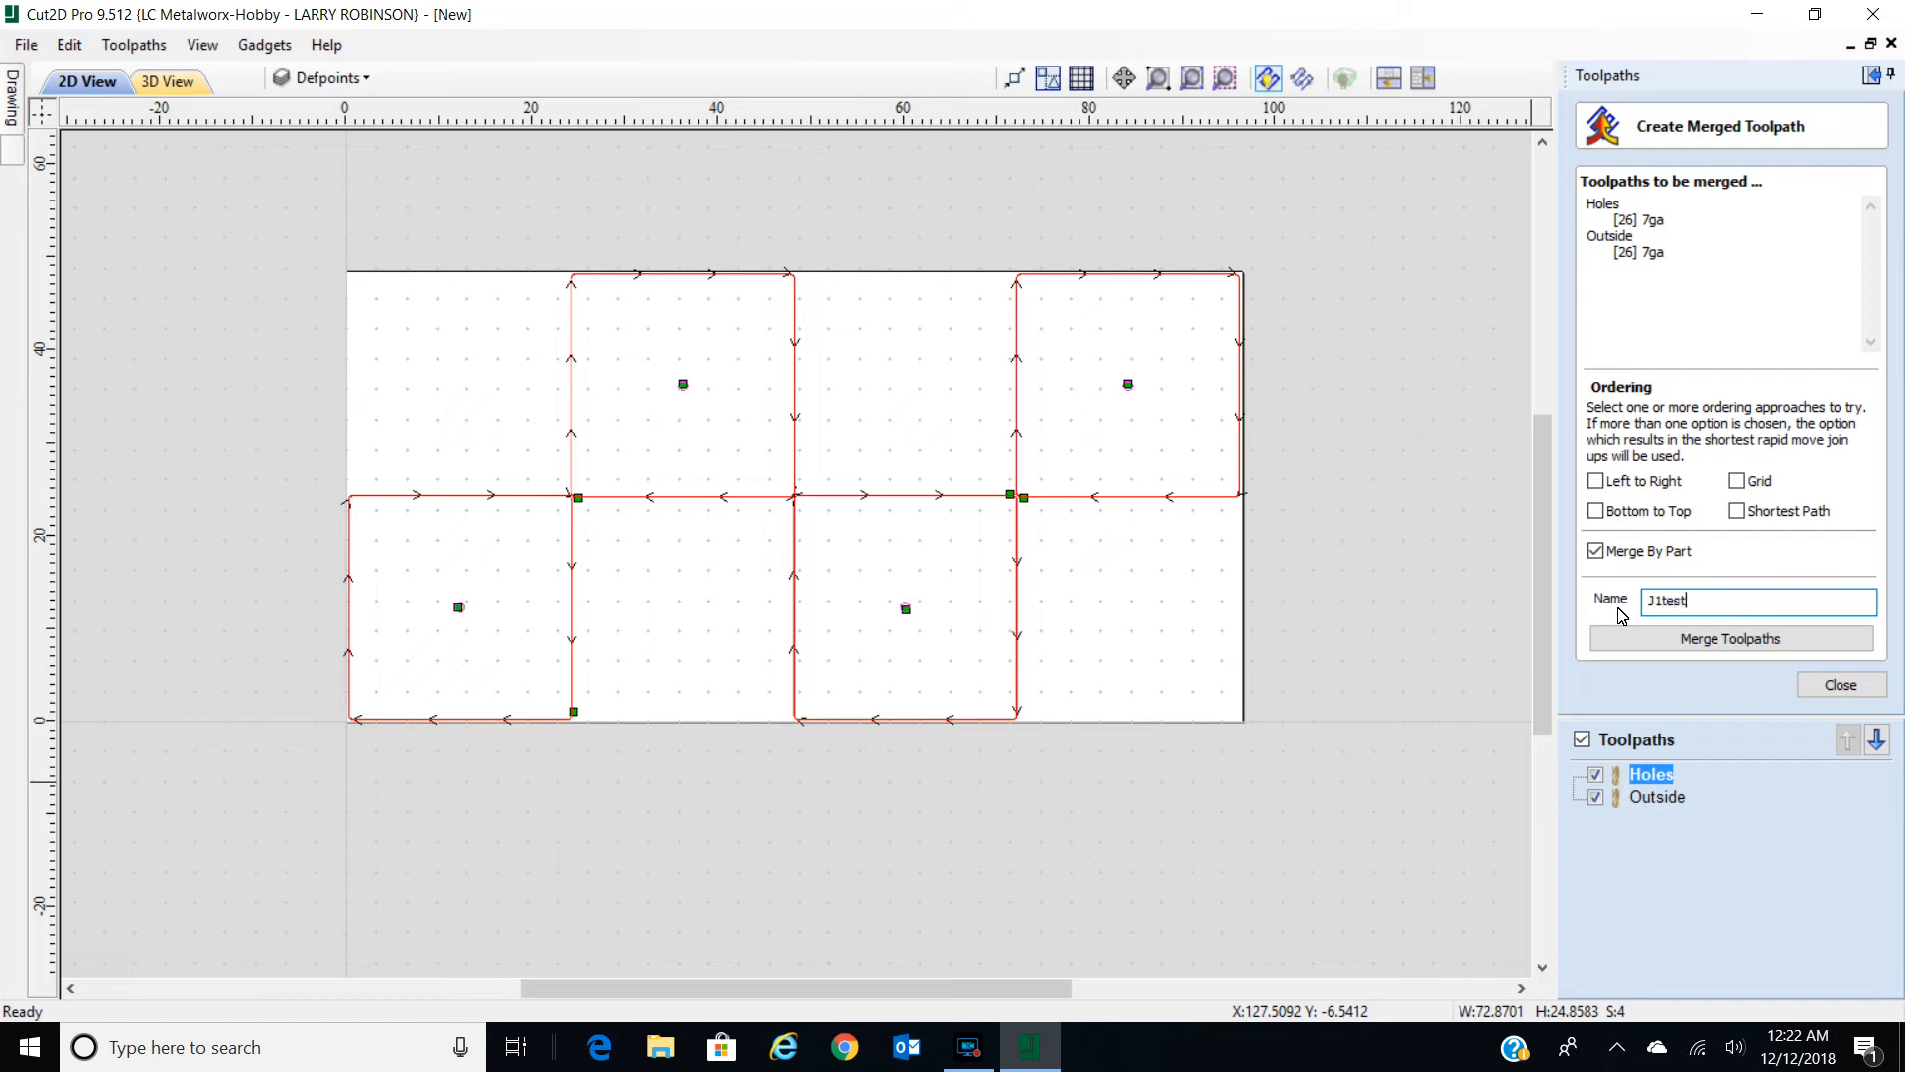
{"action": "left_click", "coordinate": [1731, 639]}
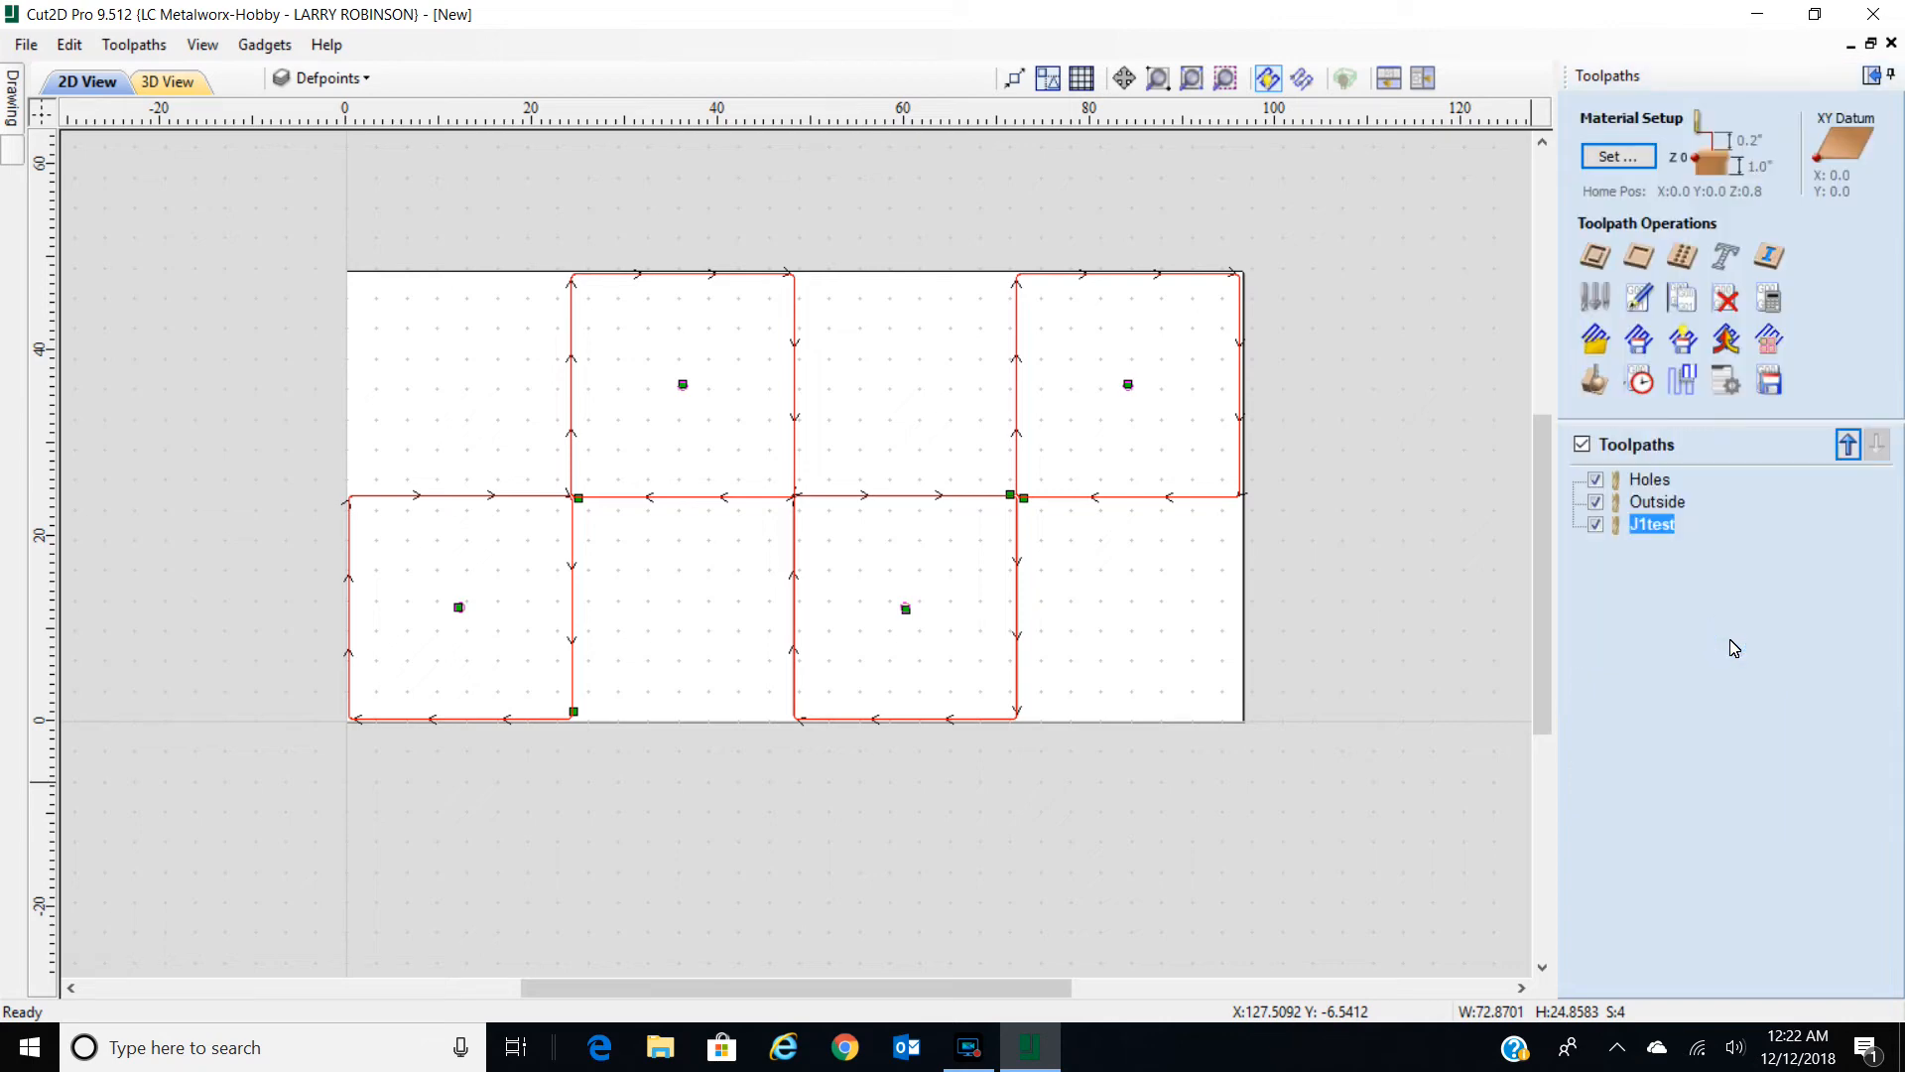
Hide the Holes and Outside toolpaths so only J1test is displayed.
{"action": "left_click", "coordinate": [1595, 525]}
{"action": "left_click", "coordinate": [1597, 481]}
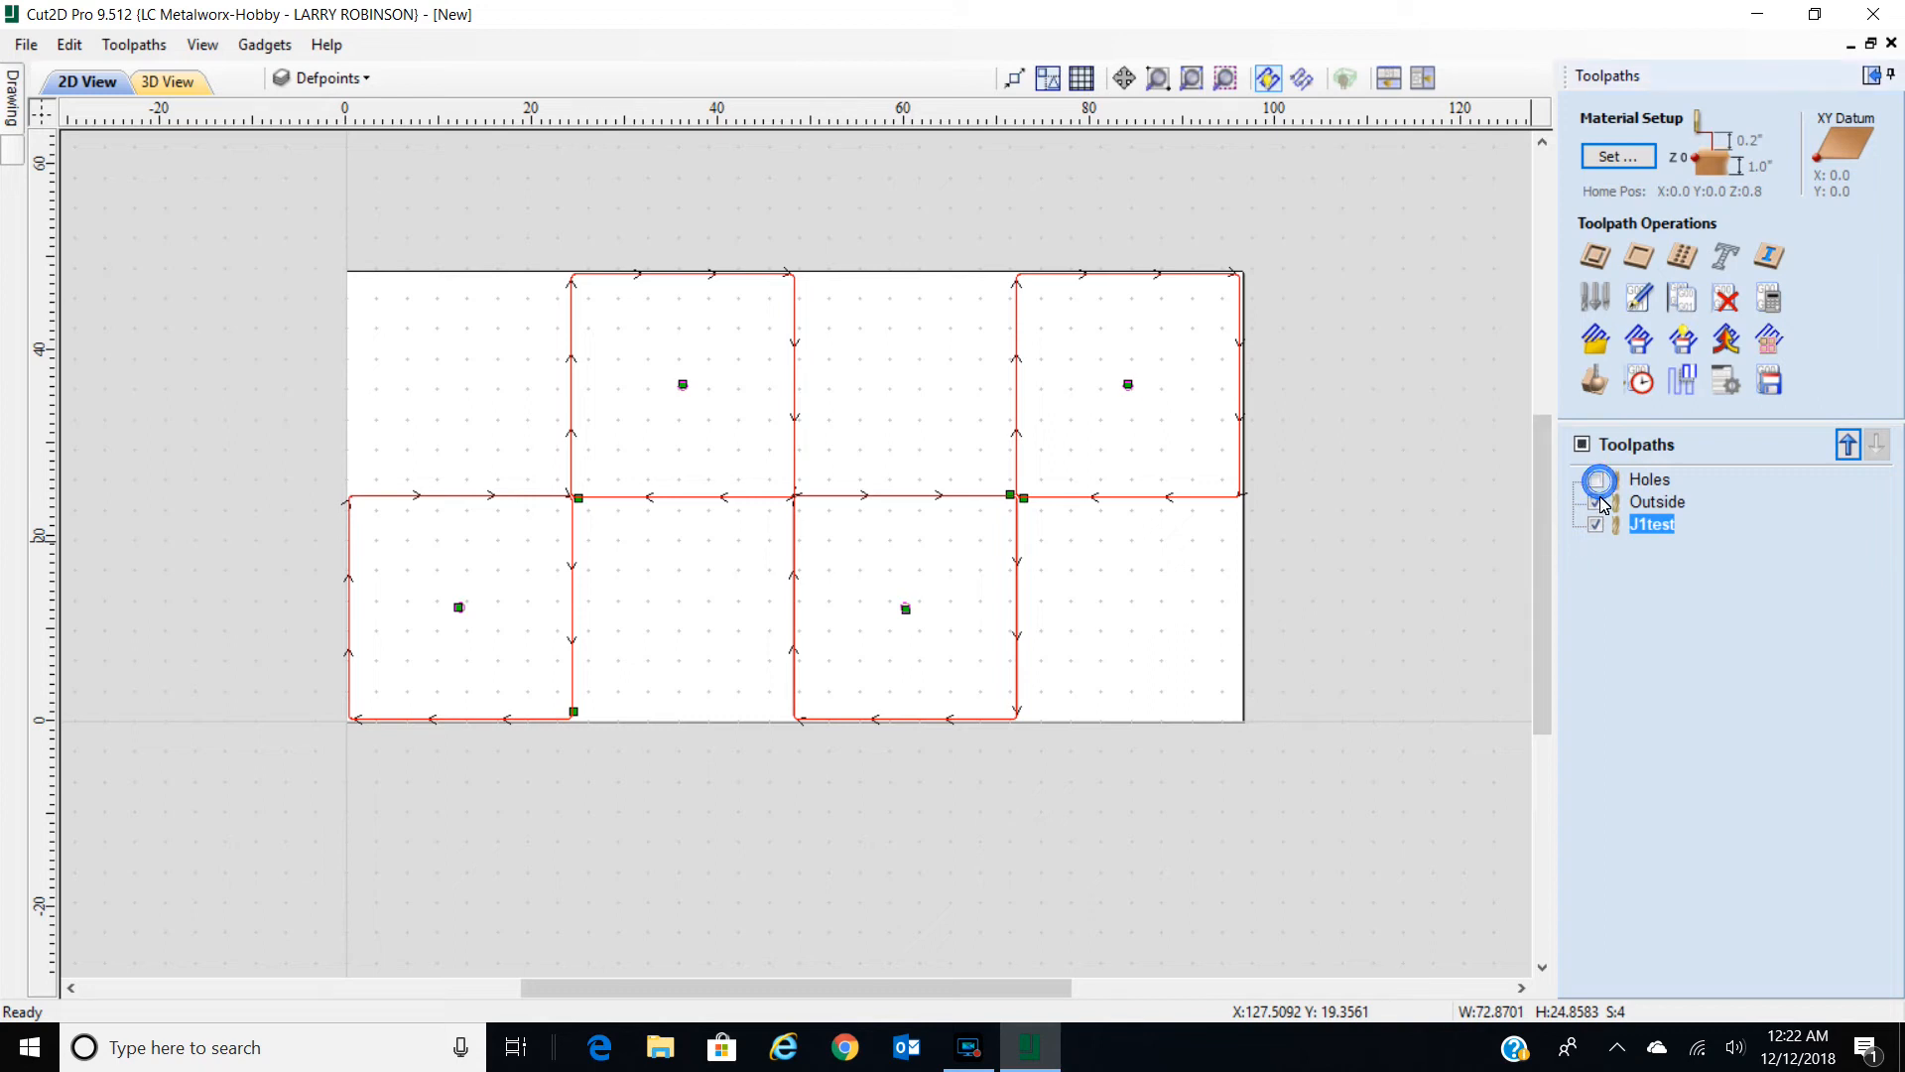
{"action": "left_click", "coordinate": [1596, 502]}
{"action": "mouse_move", "coordinate": [1653, 533]}
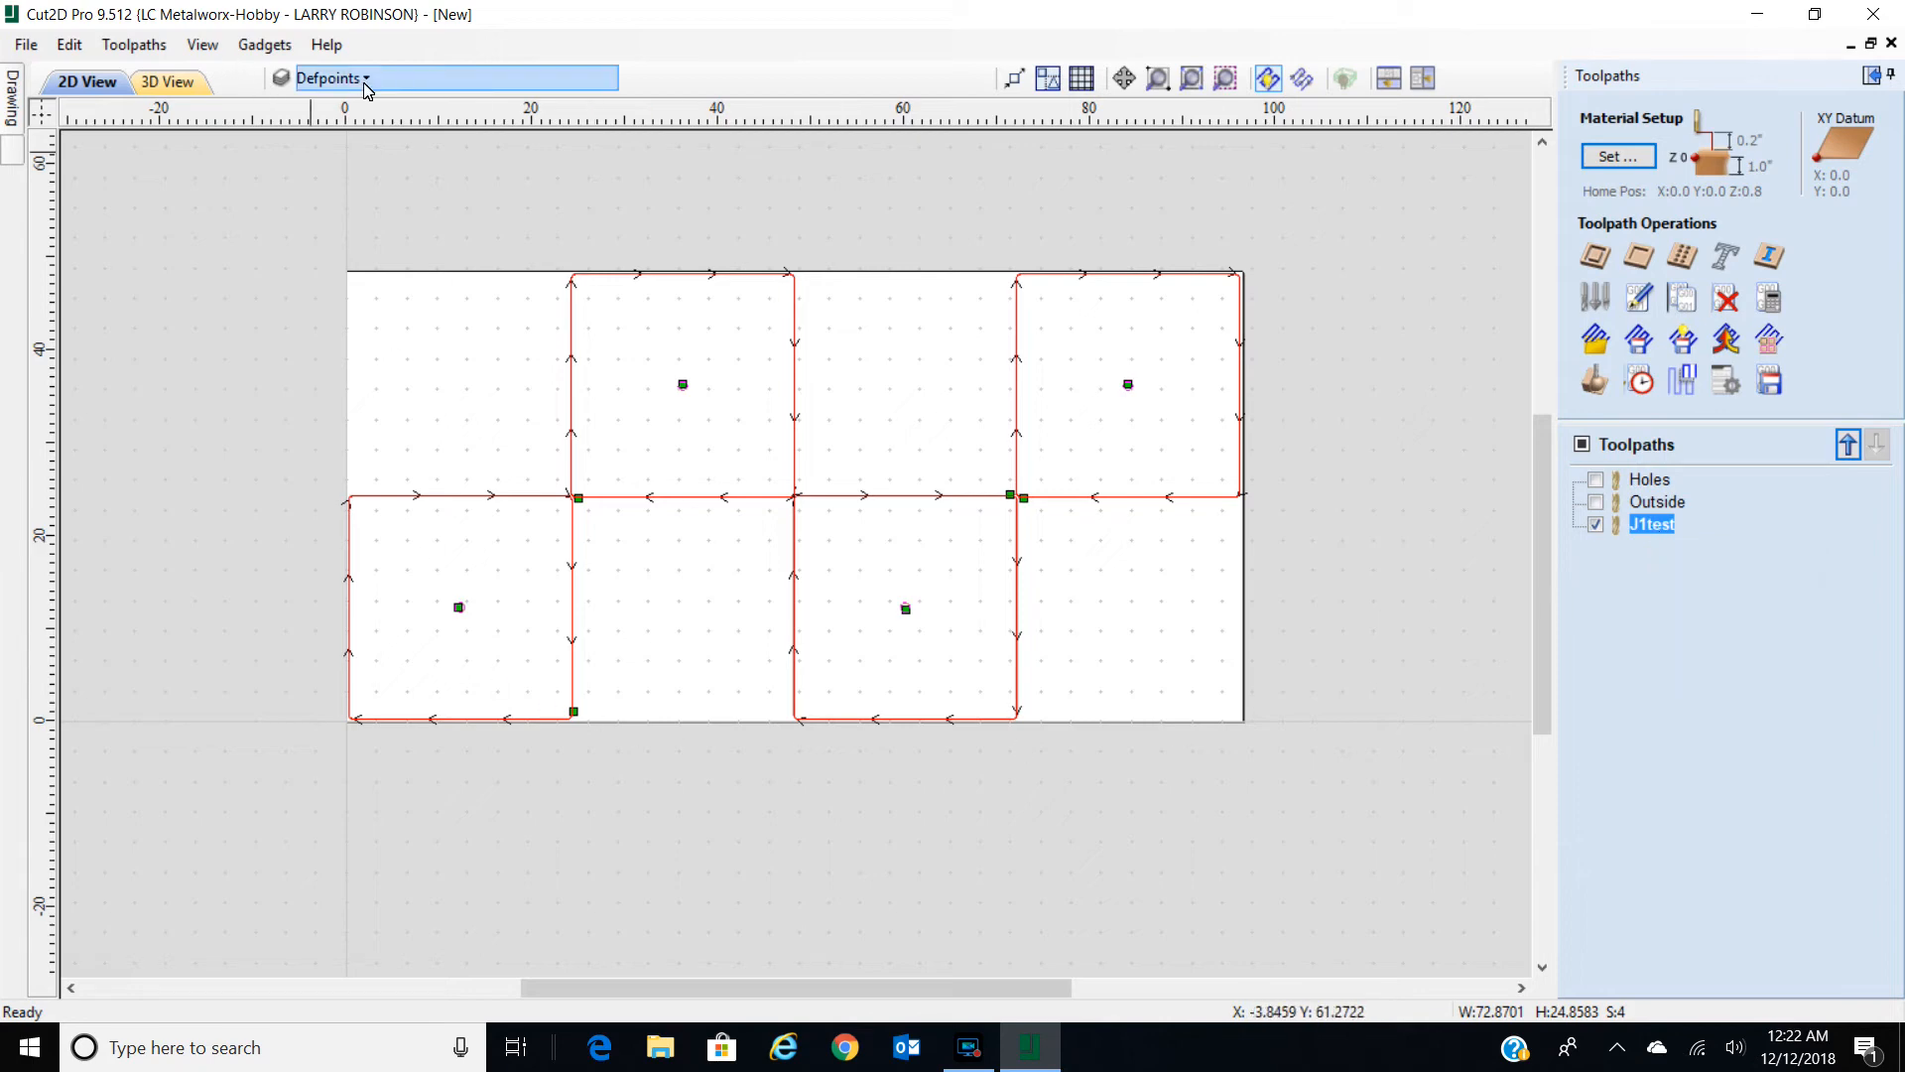
Examine the J1test cutting sequence in 3D, following the travel moves from plate to plate, and return to 2D.
{"action": "left_click", "coordinate": [167, 88]}
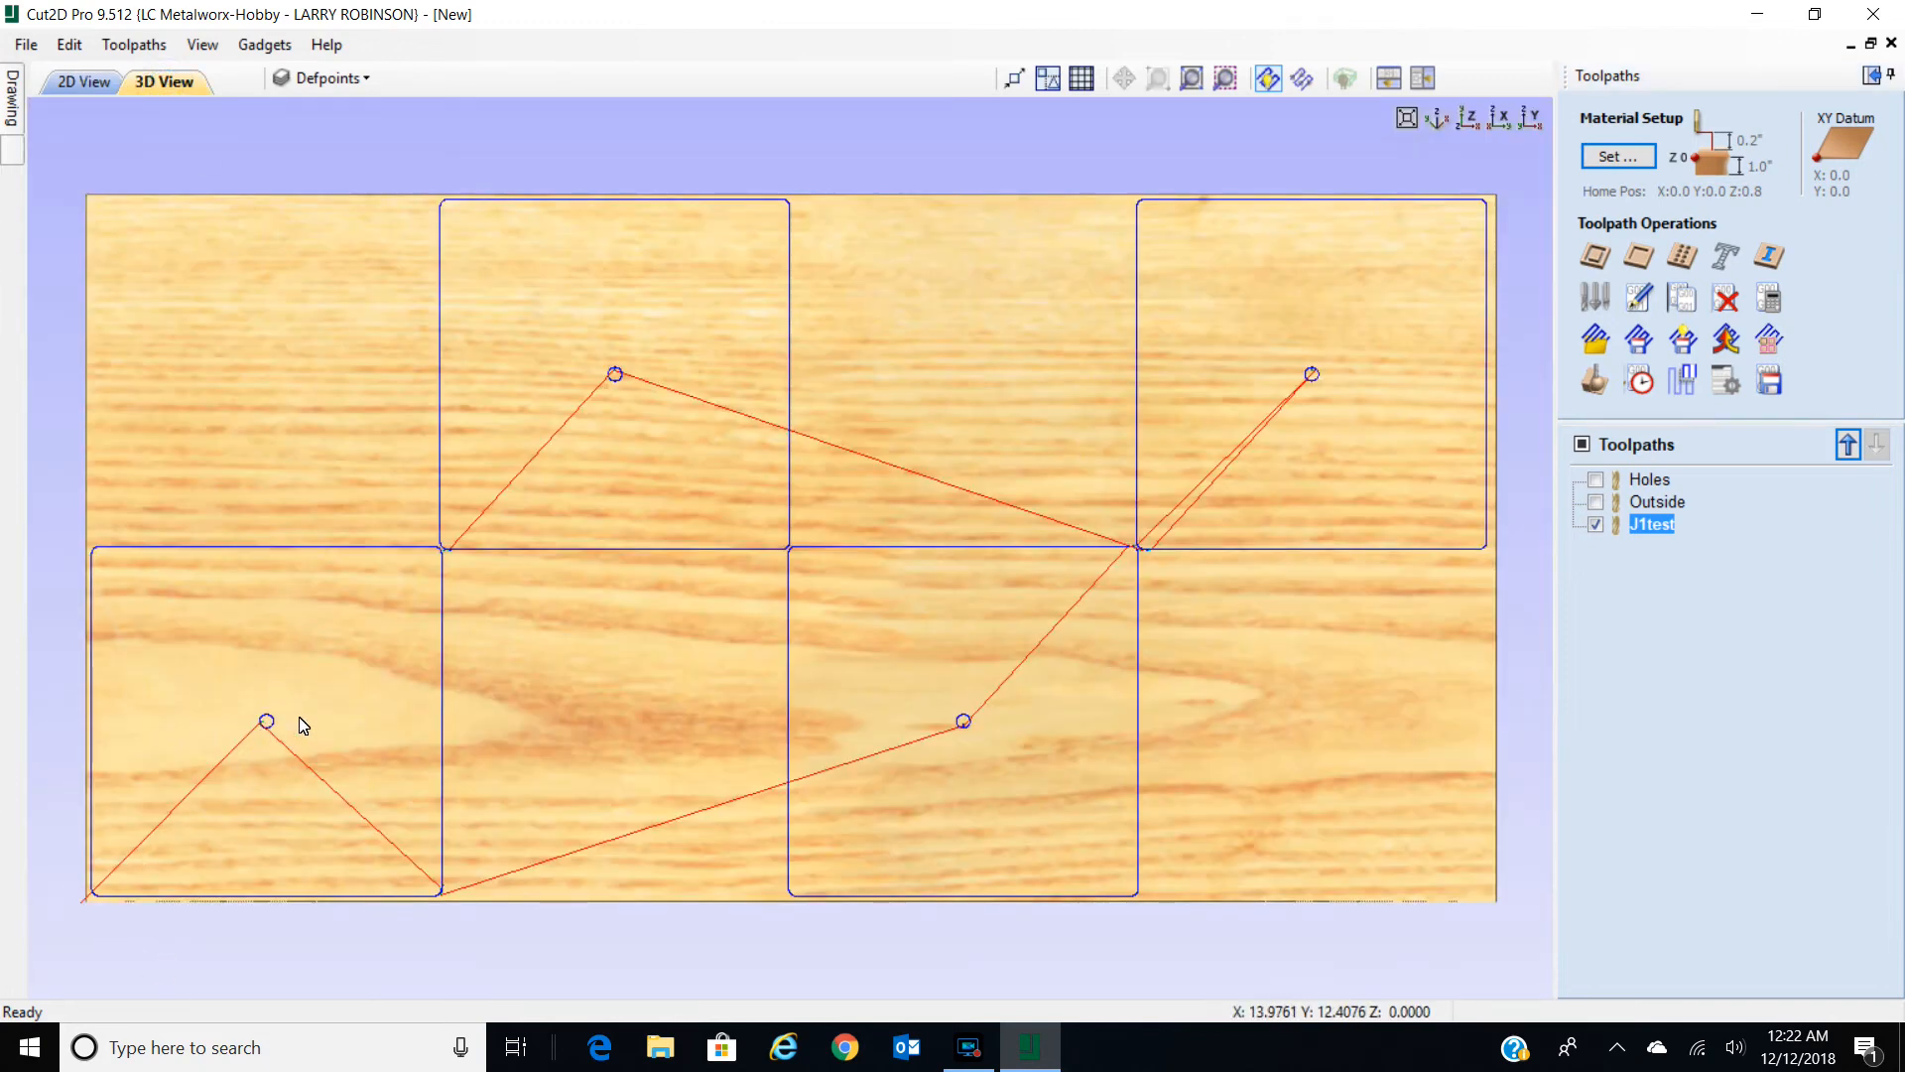
{"action": "scroll", "coordinate": [437, 903], "scroll_direction": "up", "scroll_amount": 3}
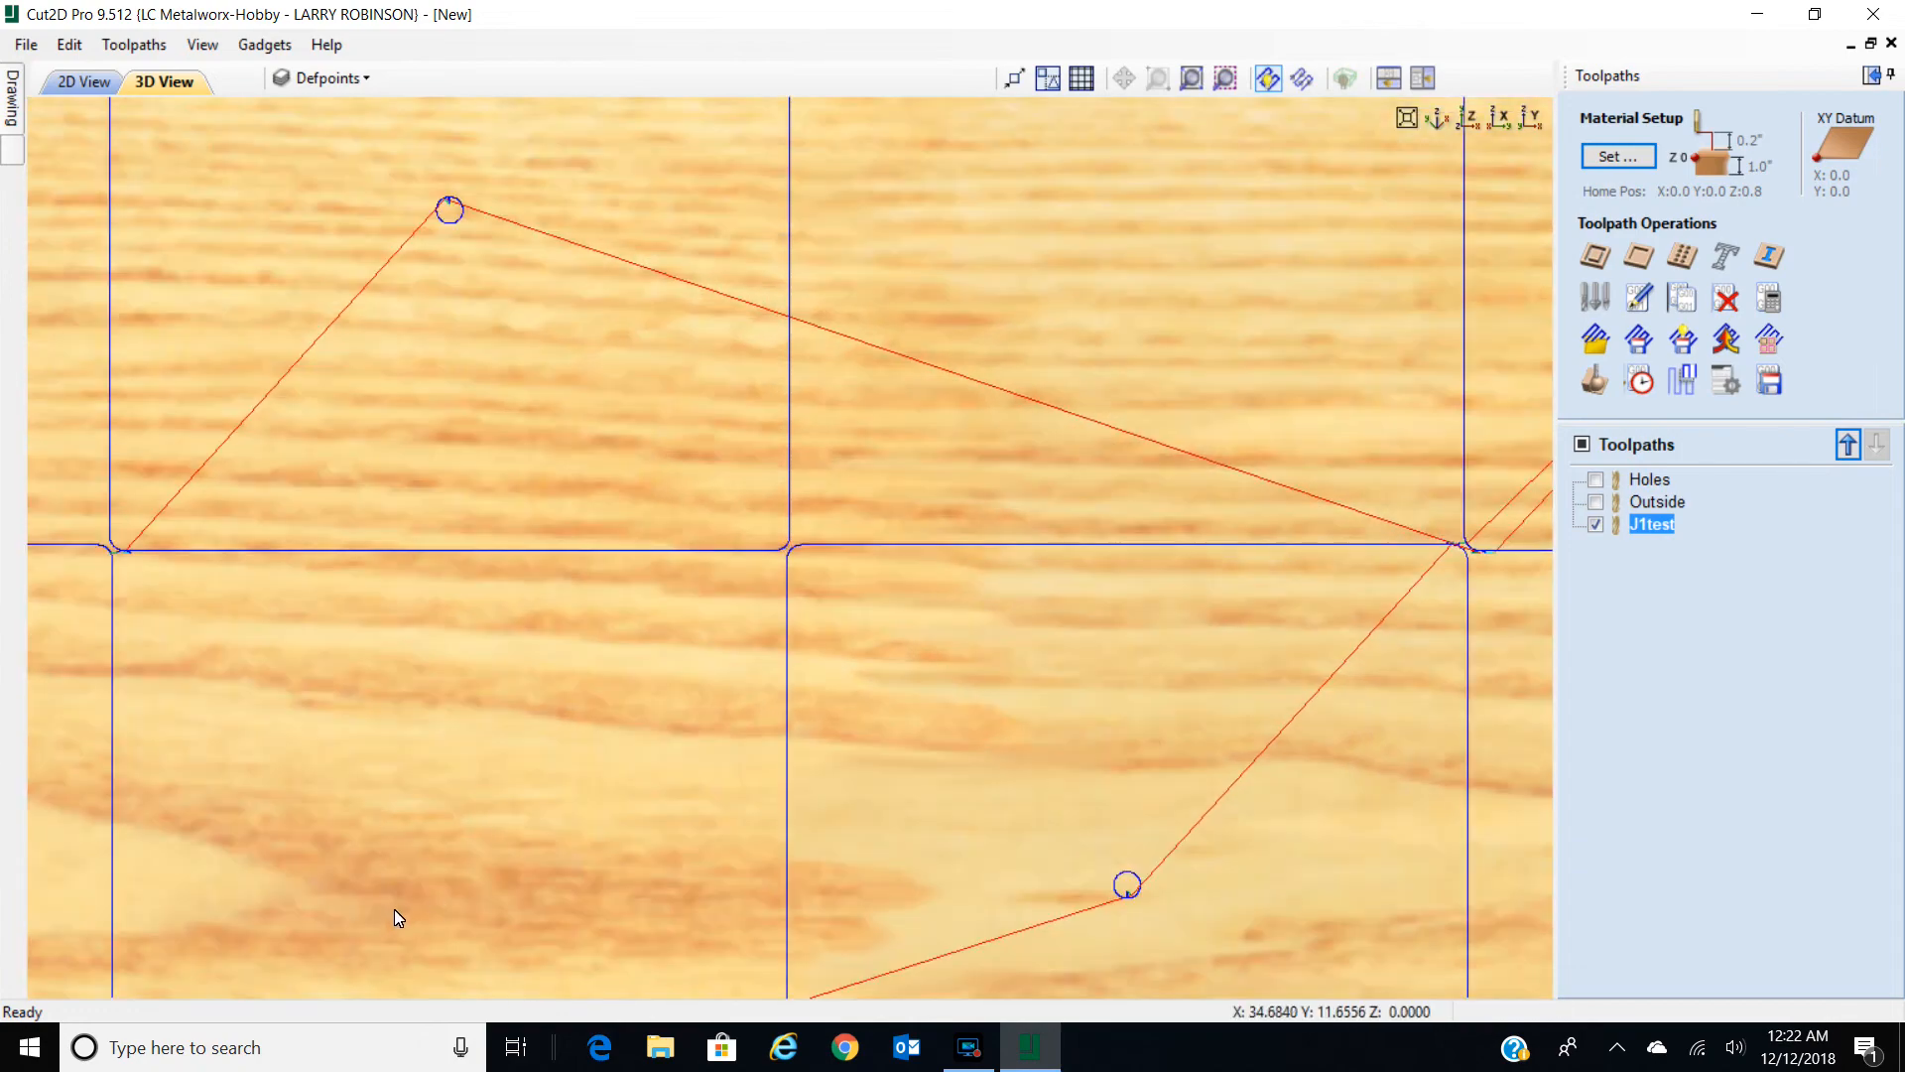
{"action": "scroll", "coordinate": [415, 908], "scroll_direction": "down", "scroll_amount": 4}
{"action": "scroll", "coordinate": [422, 926], "scroll_direction": "up", "scroll_amount": 1}
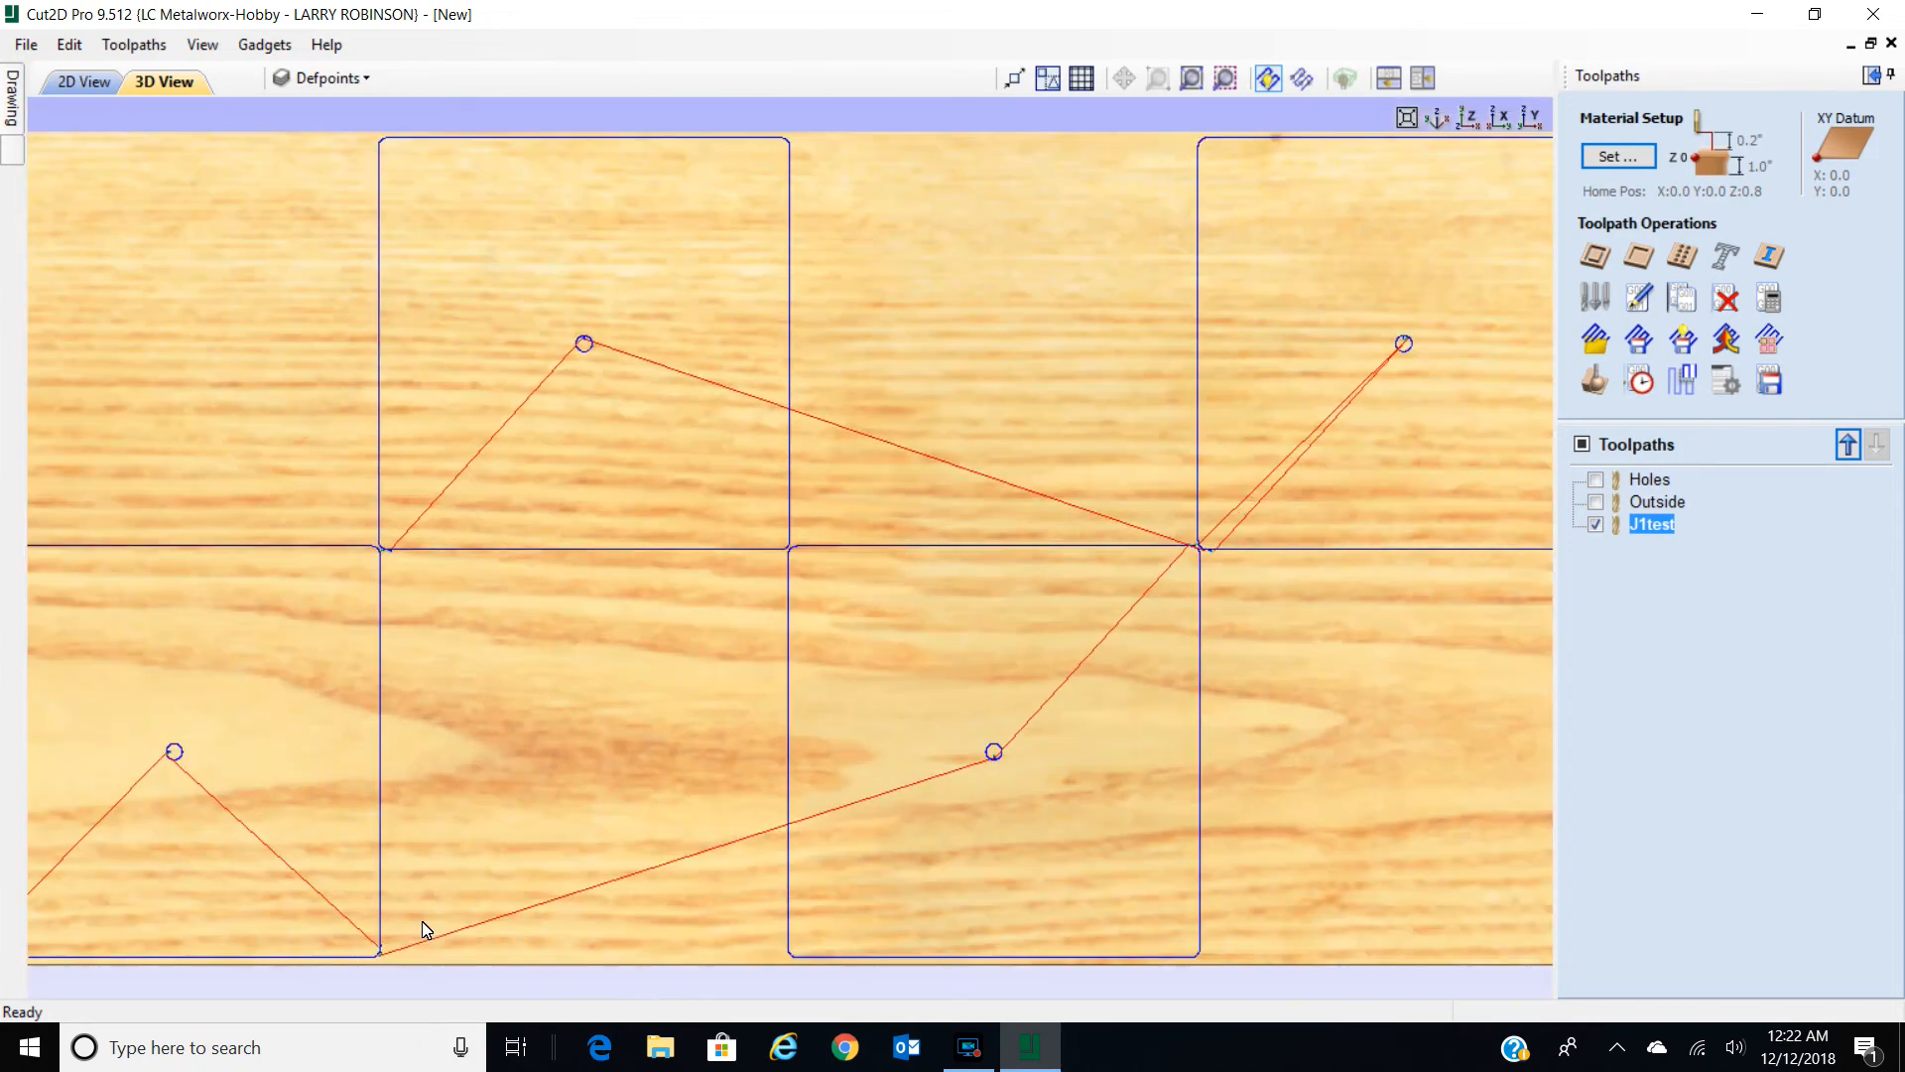
{"action": "middle_click_drag", "start_coordinate": [393, 839], "coordinate": [950, 484]}
{"action": "scroll", "coordinate": [925, 565], "scroll_direction": "up", "scroll_amount": 3}
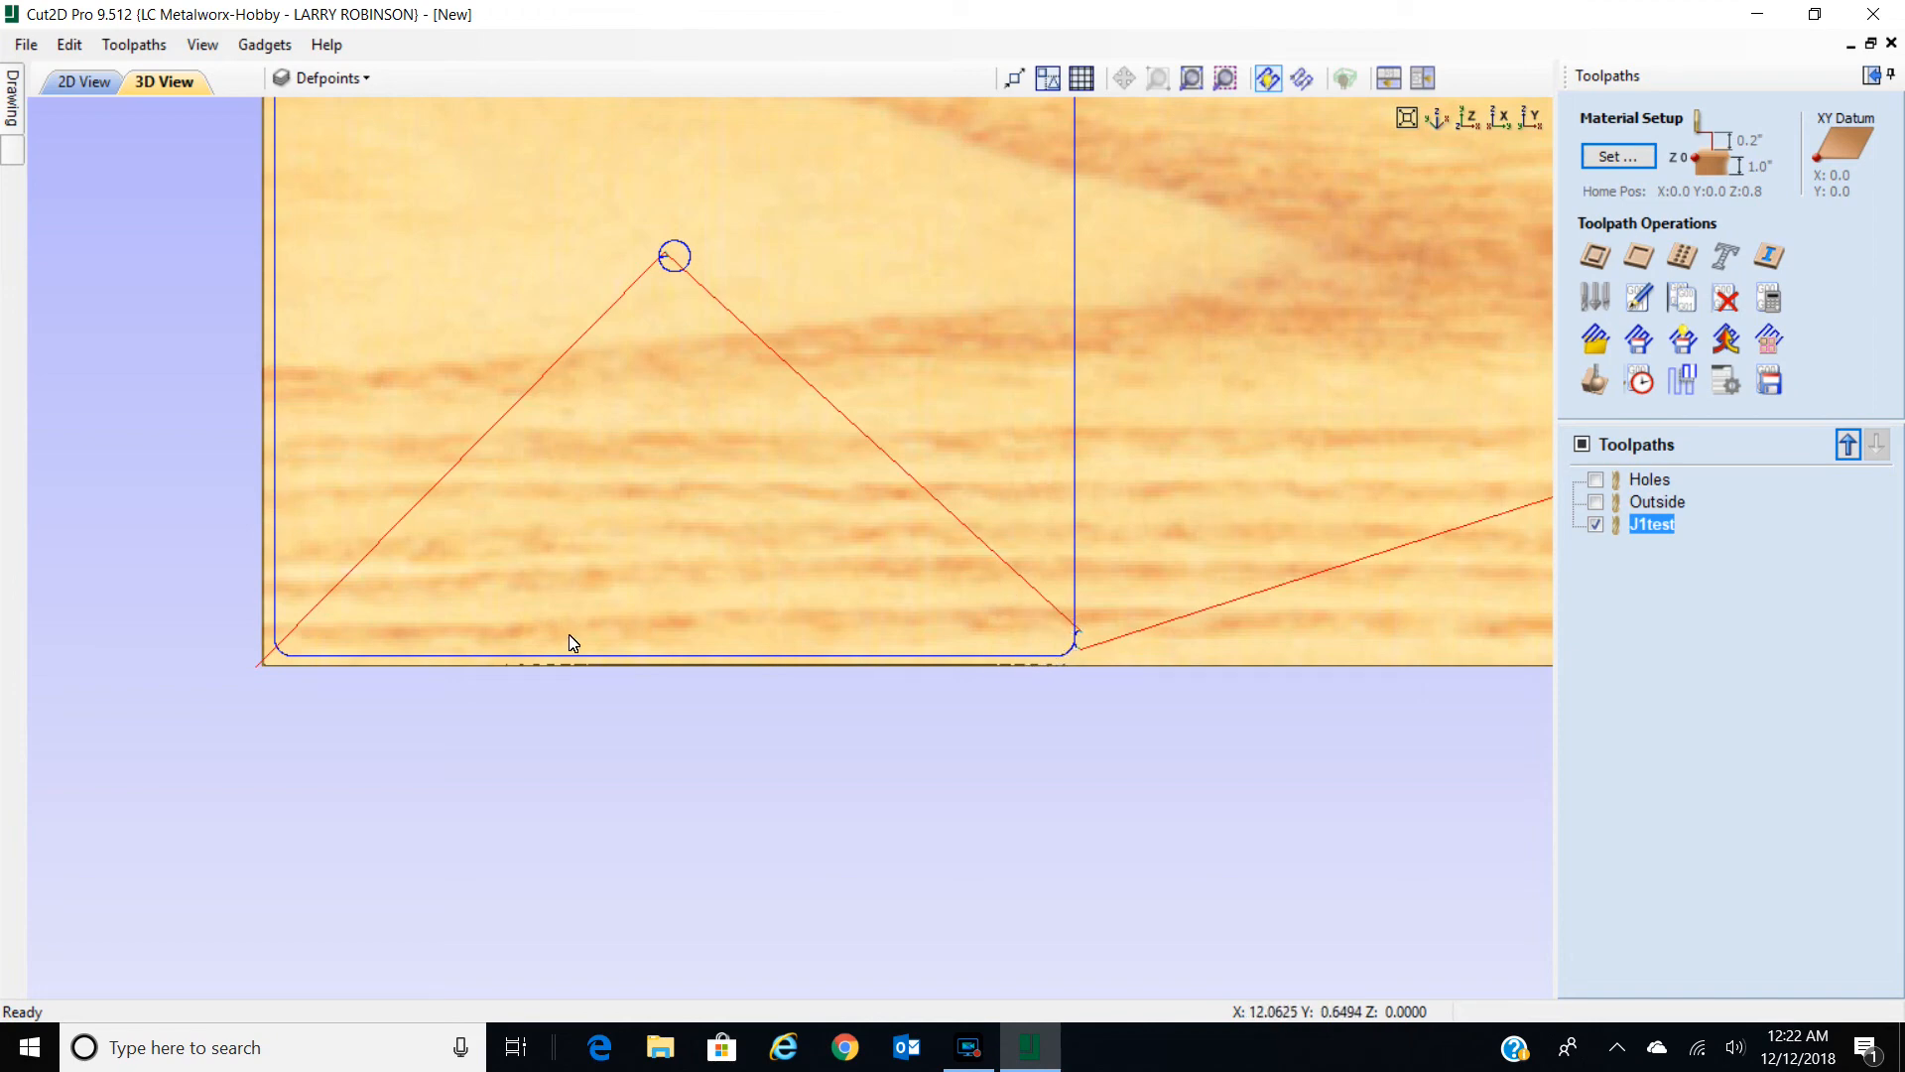
{"action": "scroll", "coordinate": [1280, 494], "scroll_direction": "down", "scroll_amount": 2}
{"action": "middle_click_drag", "start_coordinate": [1280, 493], "coordinate": [463, 668]}
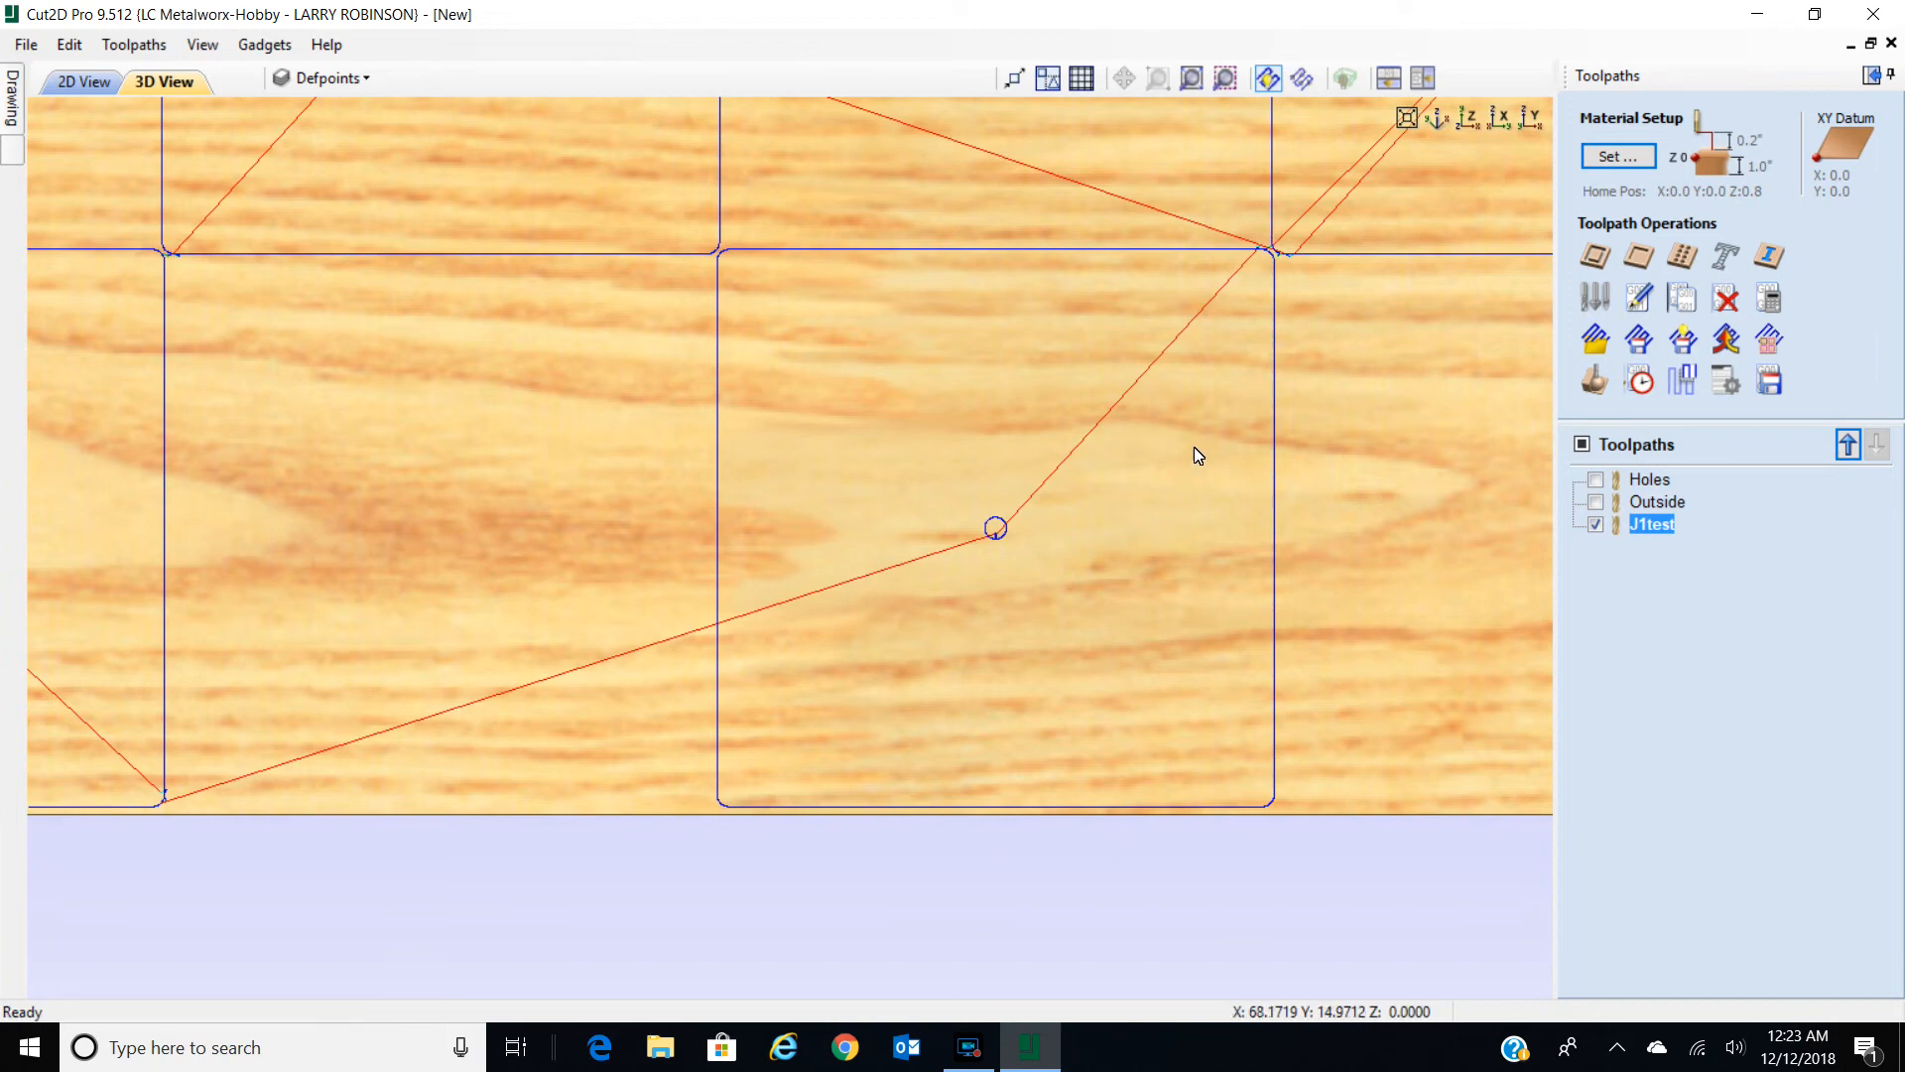
{"action": "scroll", "coordinate": [1186, 467], "scroll_direction": "down", "scroll_amount": 5}
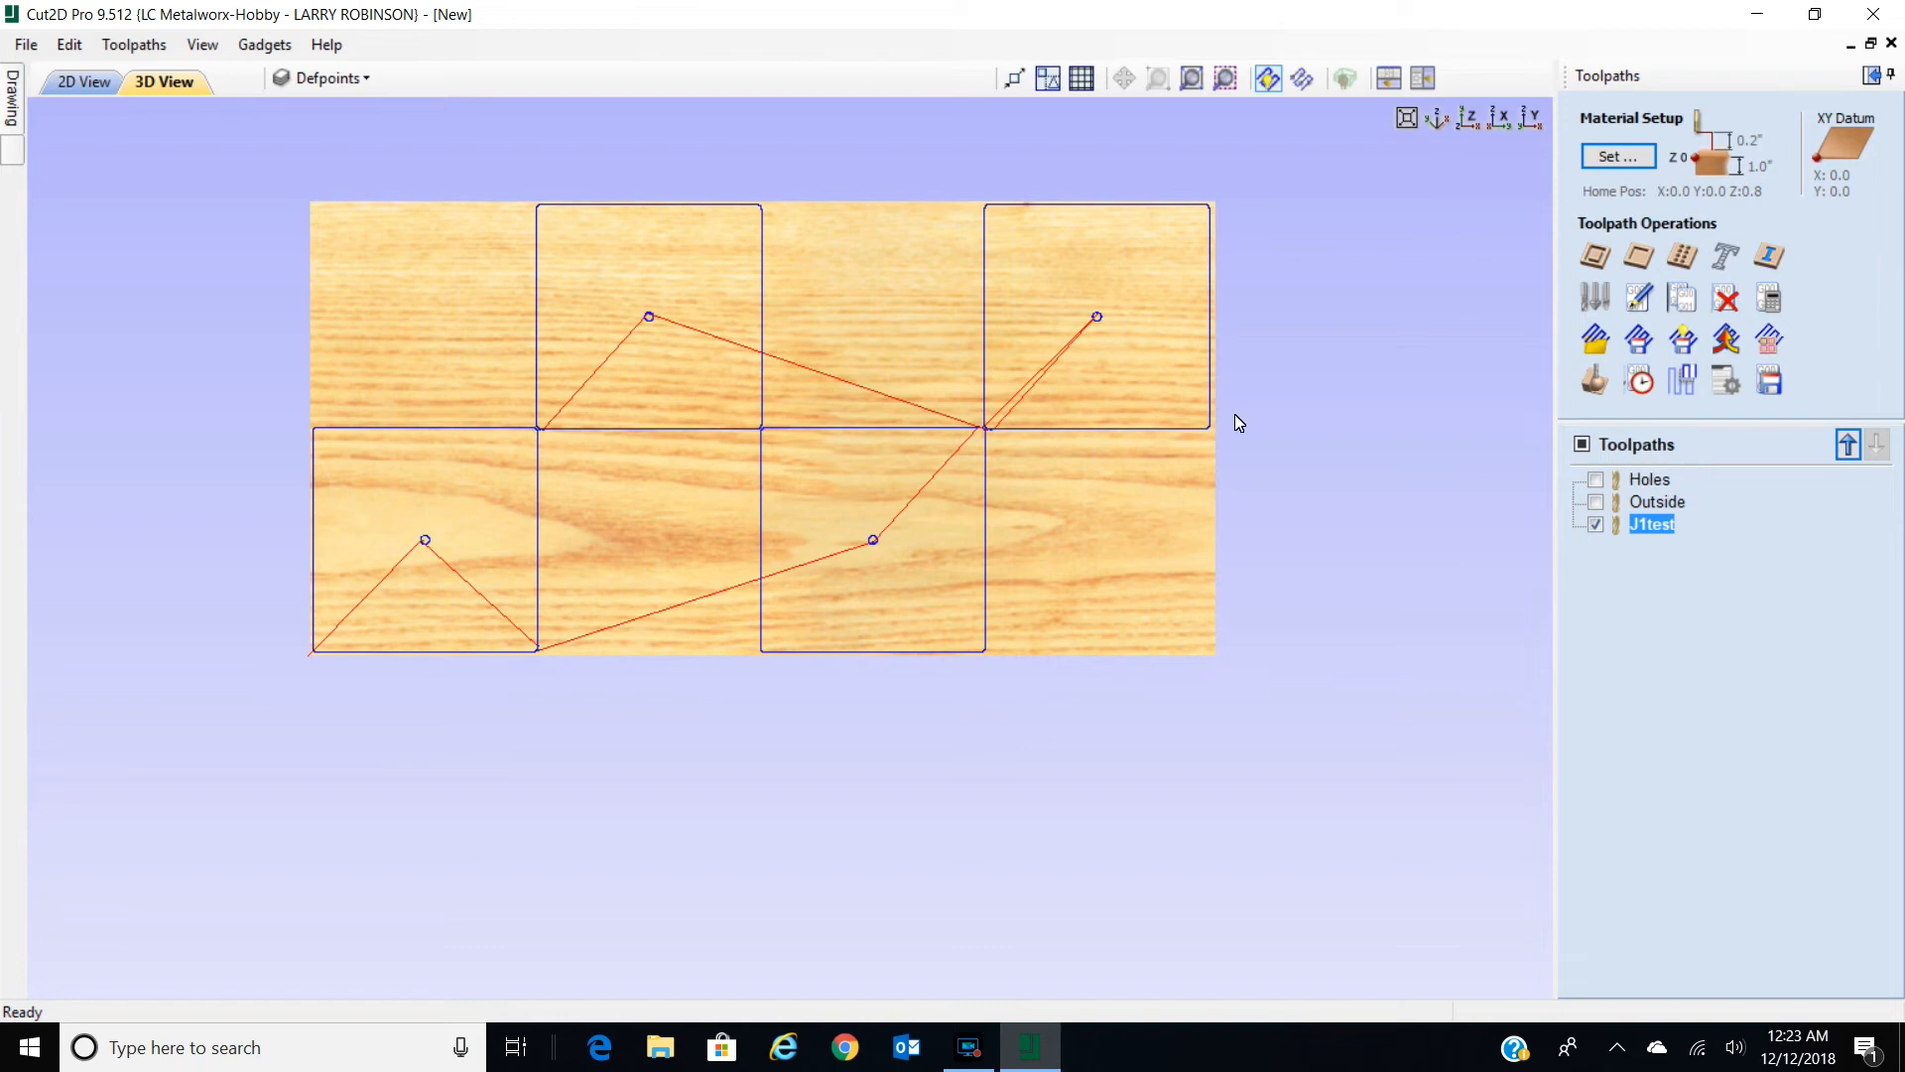
{"action": "left_click", "coordinate": [63, 82]}
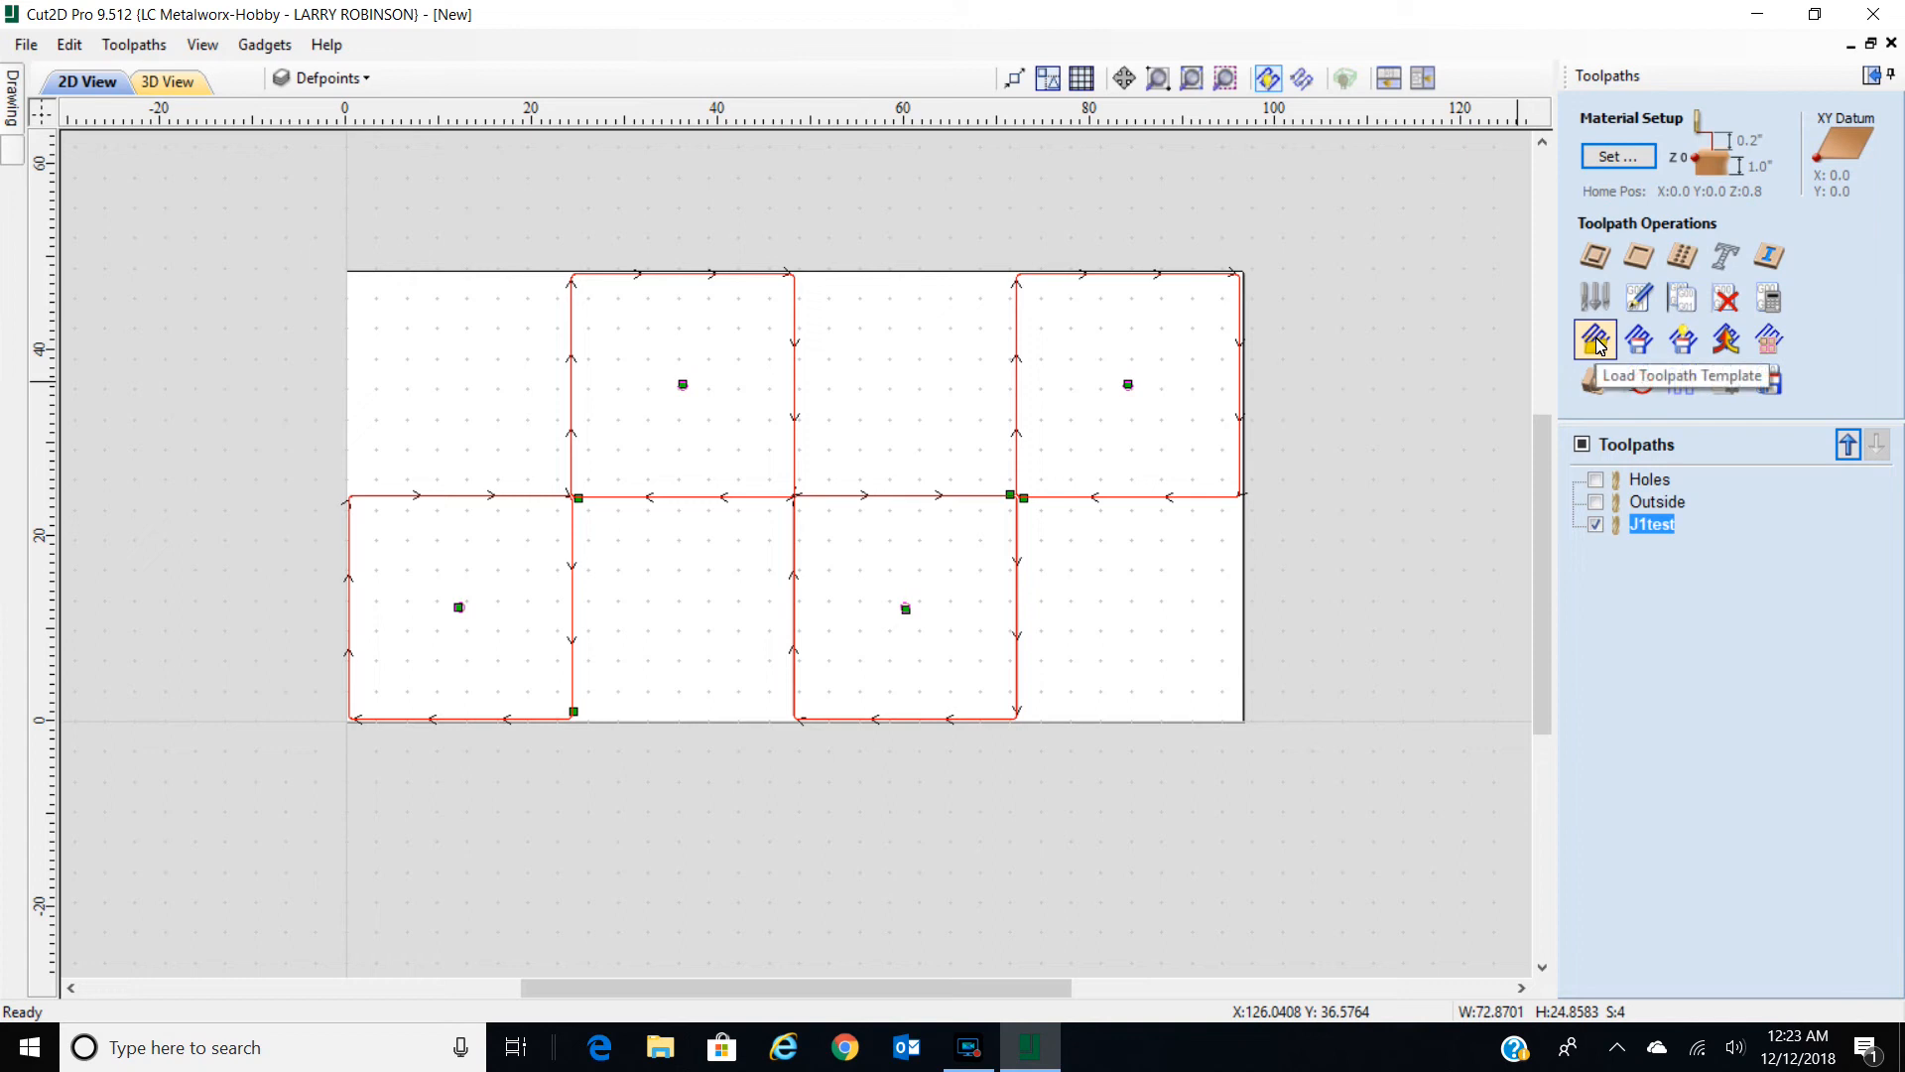
Import the triangular gusset DXF and place it outside the sheet, beyond its left edge.
{"action": "left_click", "coordinate": [1871, 77]}
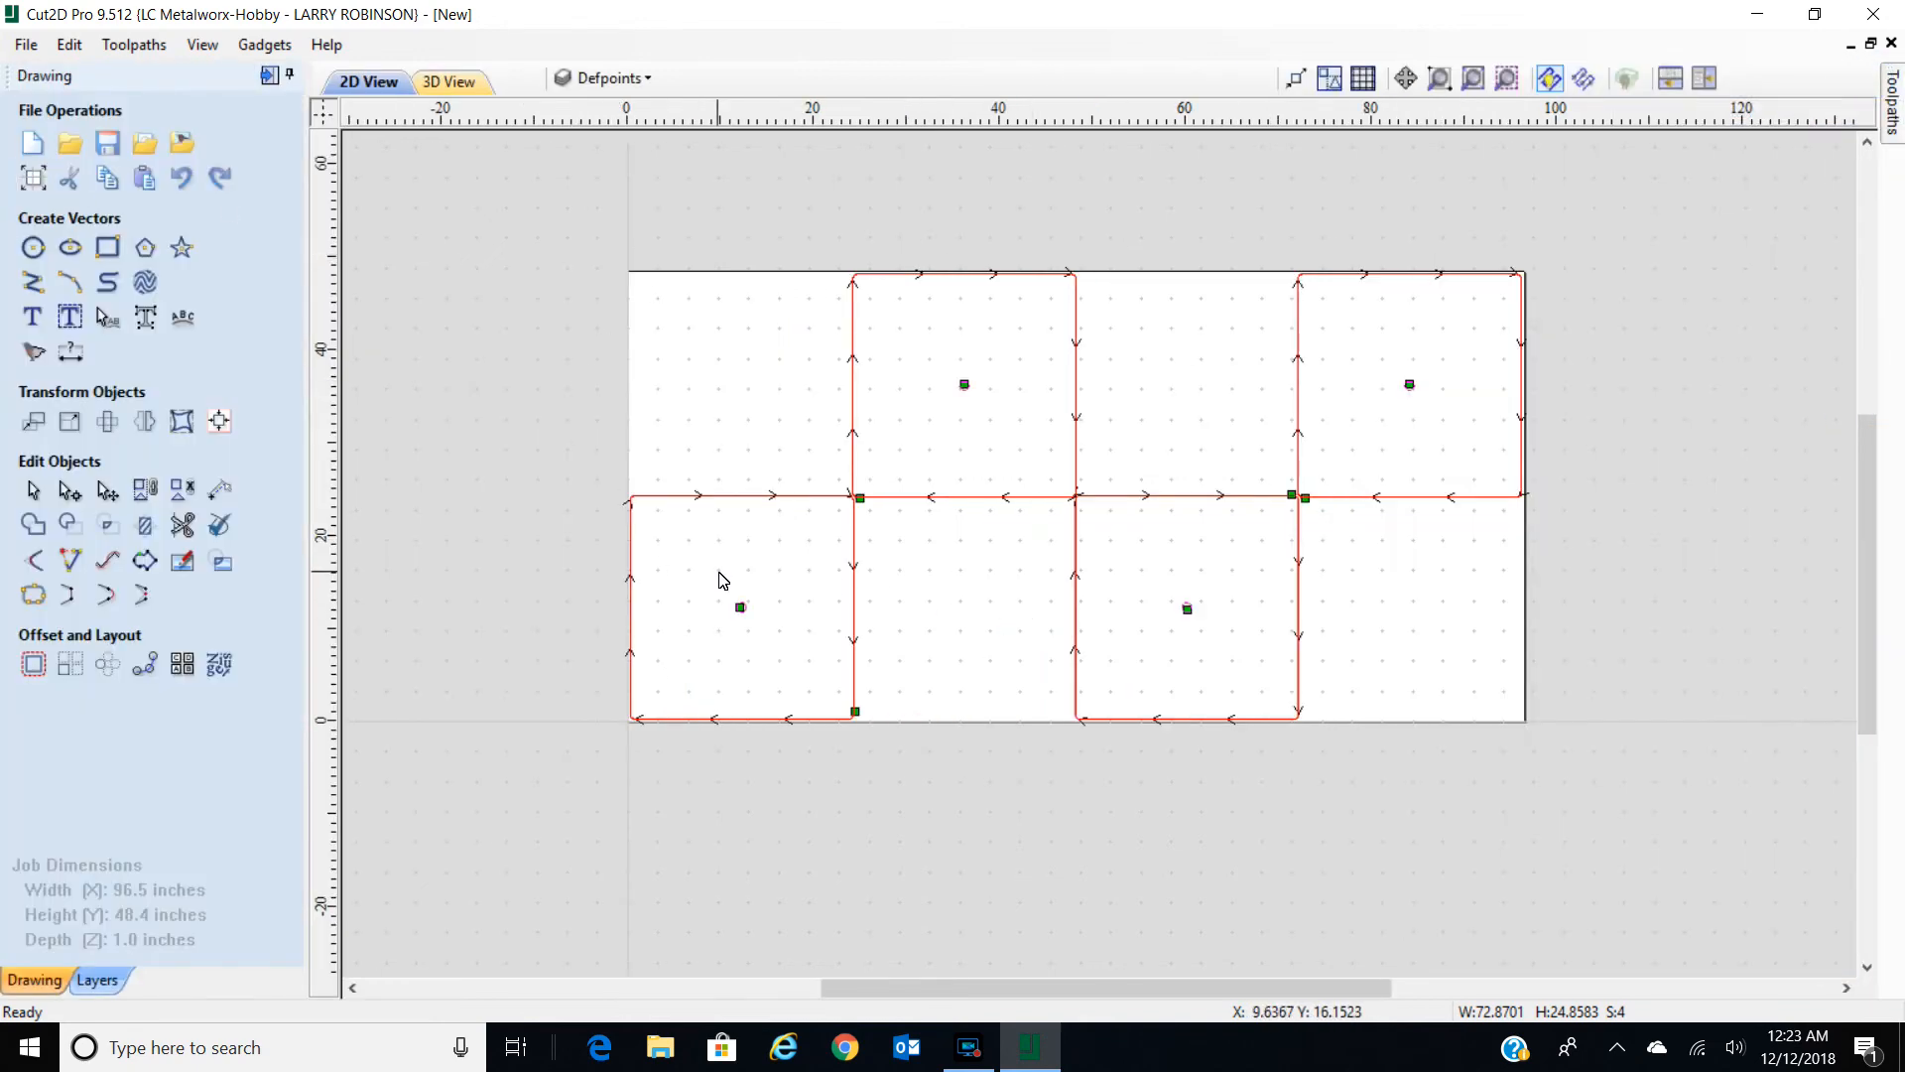
{"action": "left_click", "coordinate": [144, 149]}
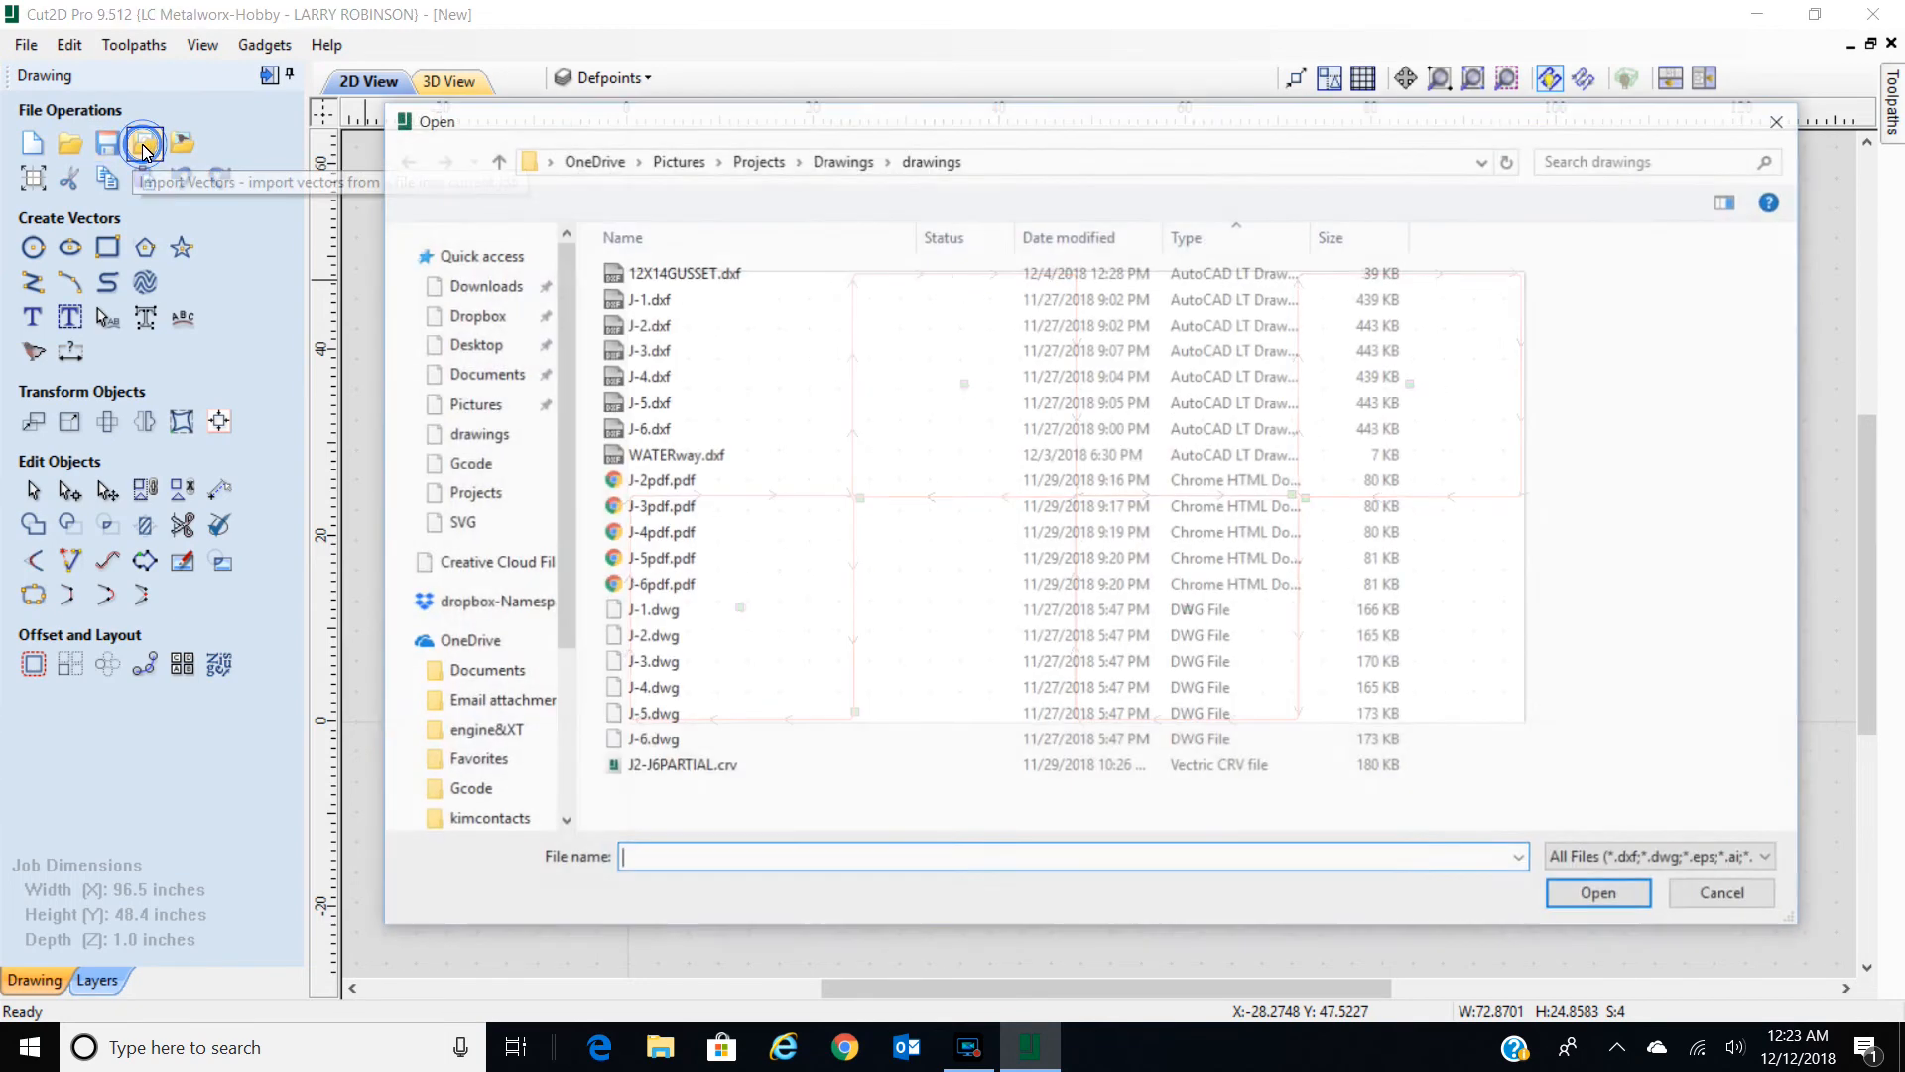
{"action": "double_click", "coordinate": [664, 352]}
{"action": "left_click", "coordinate": [812, 505]}
{"action": "left_click_drag", "start_coordinate": [812, 505], "coordinate": [526, 428]}
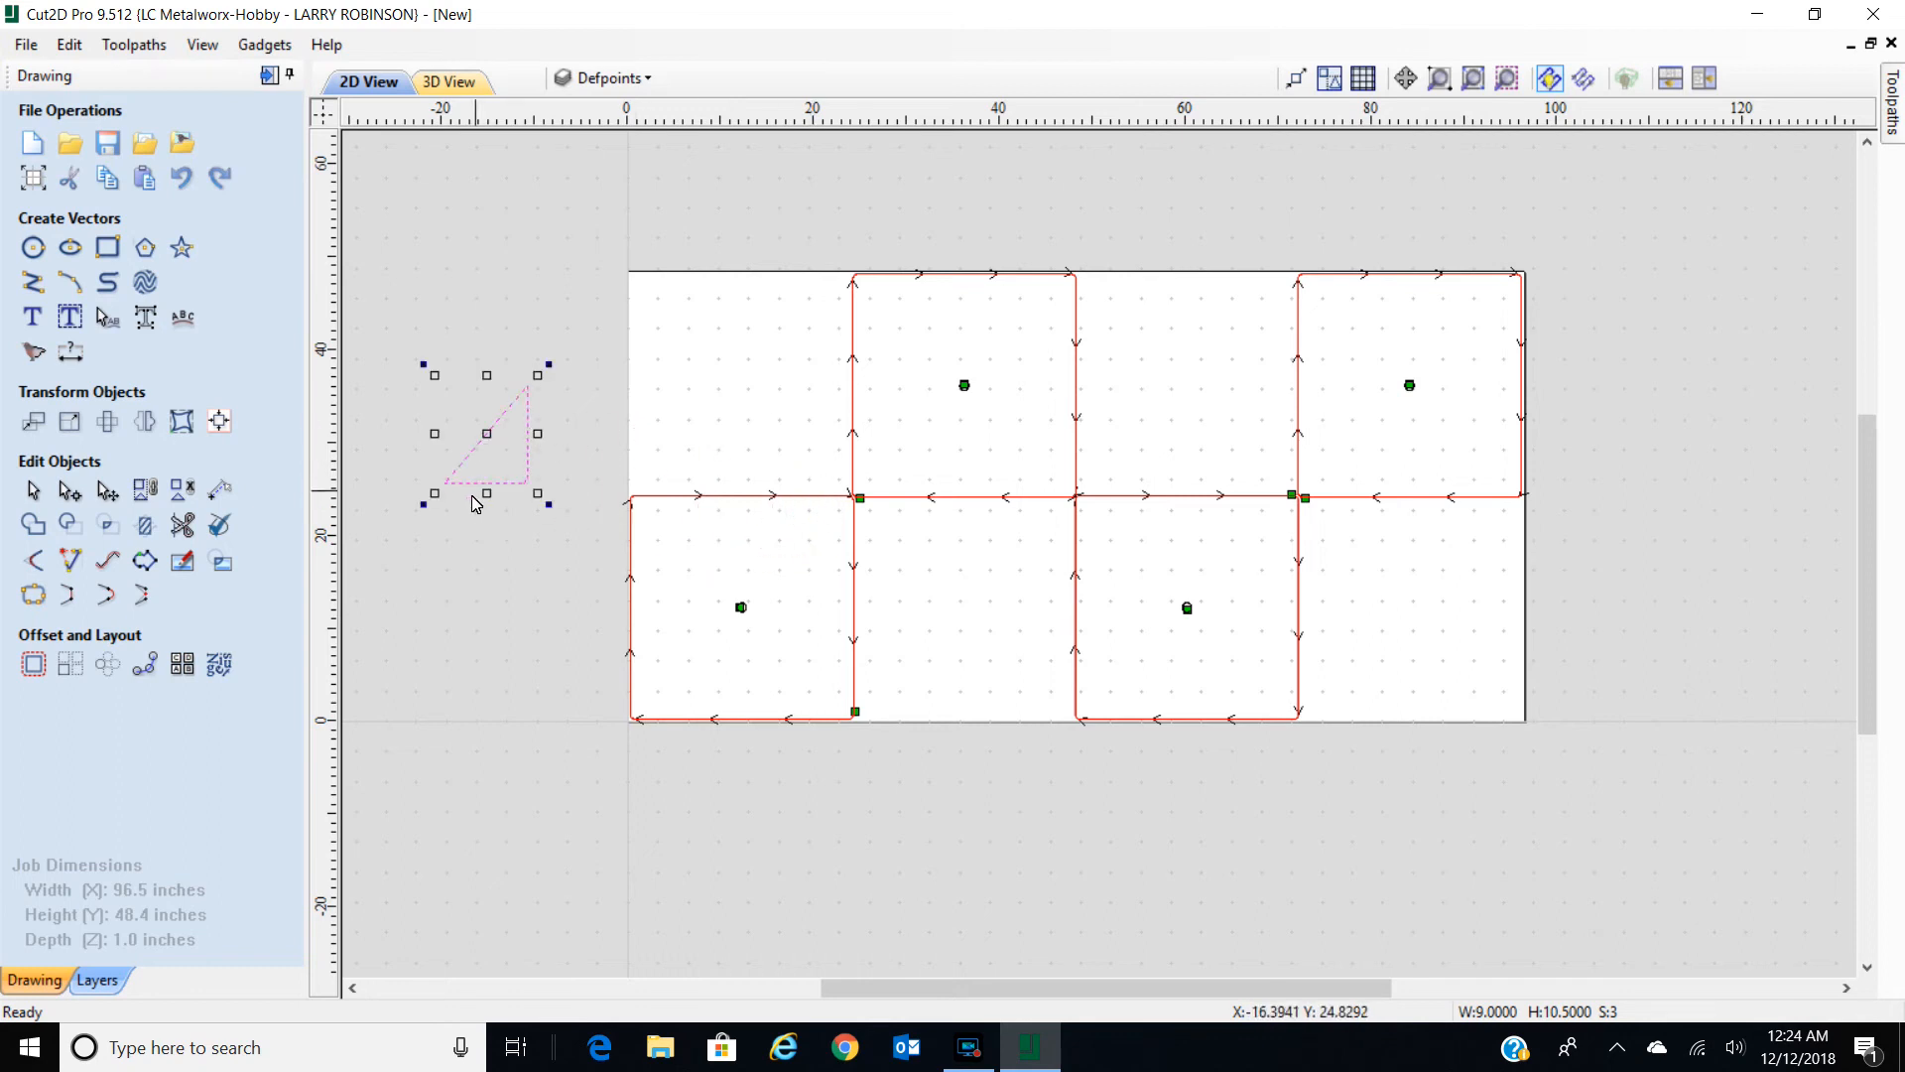
Join the gusset's three open vectors into one closed outline.
{"action": "left_click", "coordinate": [575, 386]}
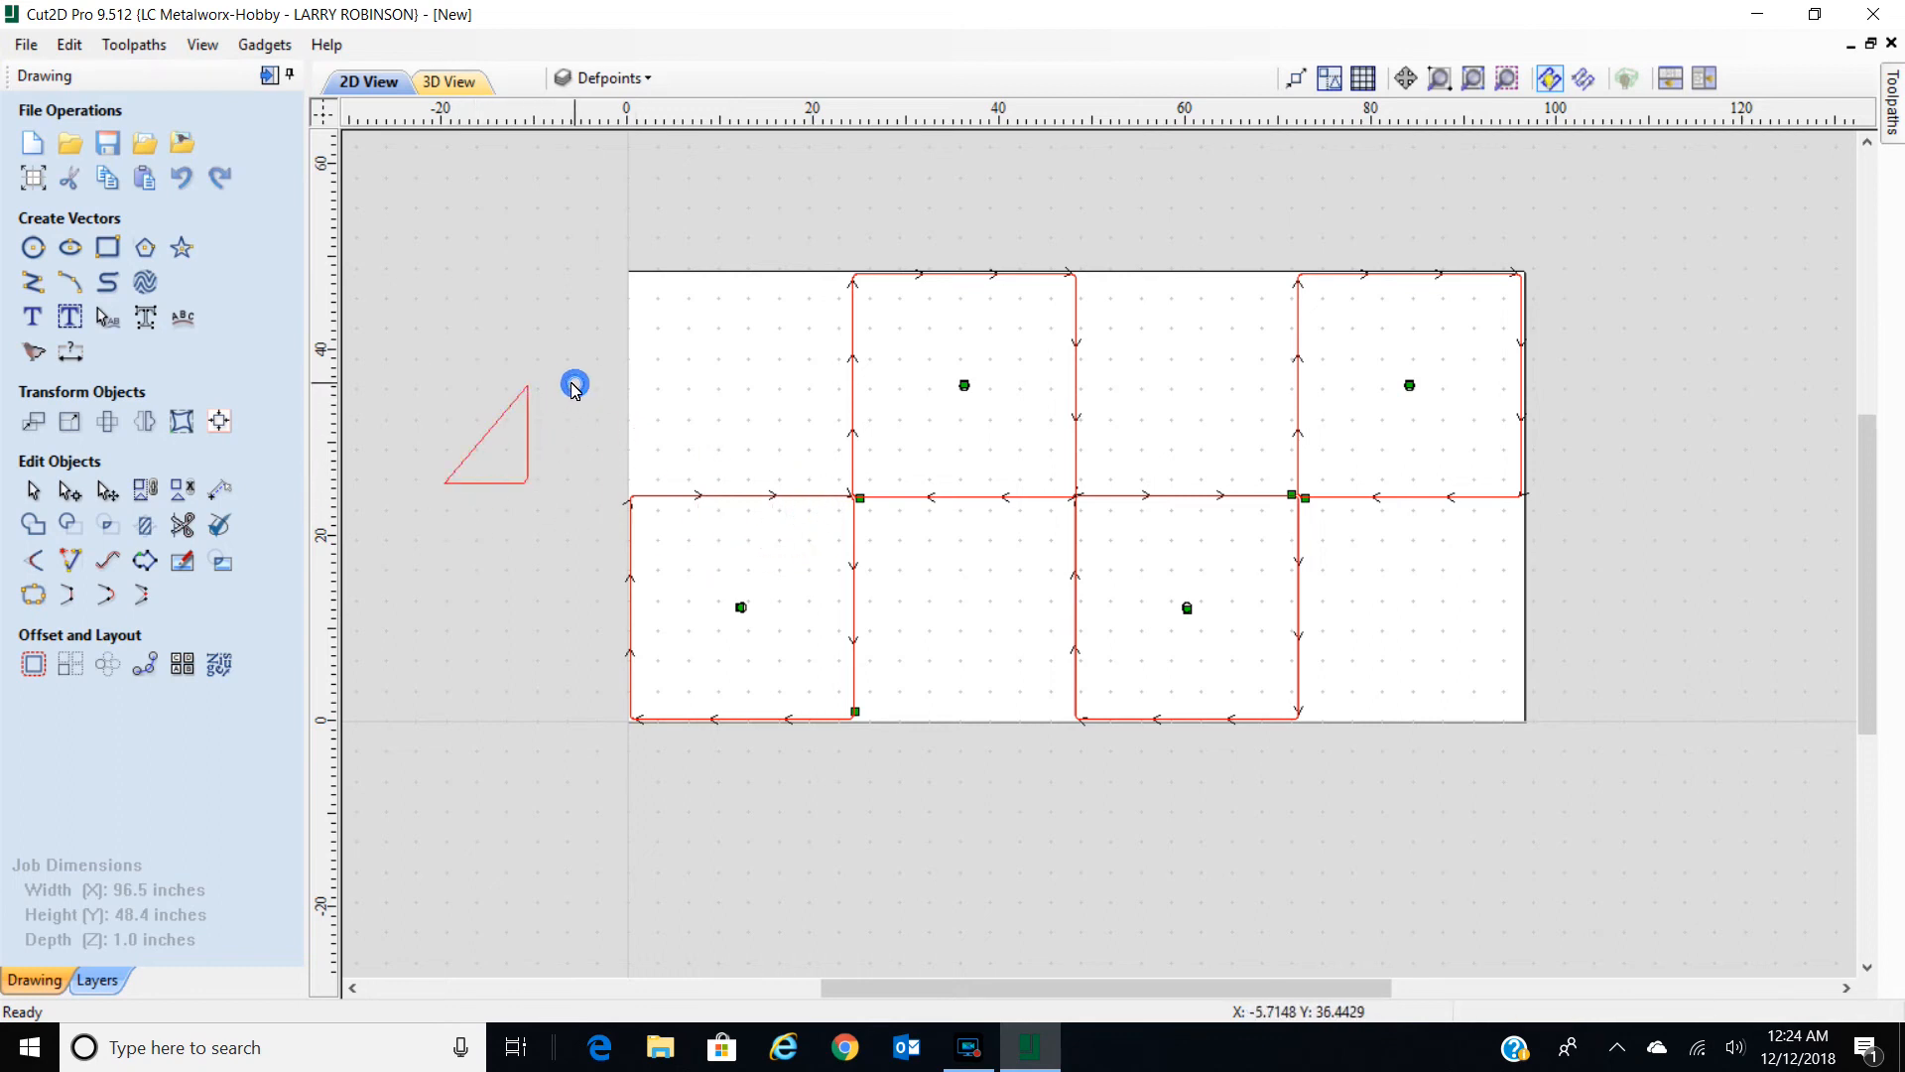
{"action": "left_click", "coordinate": [528, 435]}
{"action": "left_click_drag", "start_coordinate": [541, 322], "coordinate": [426, 565]}
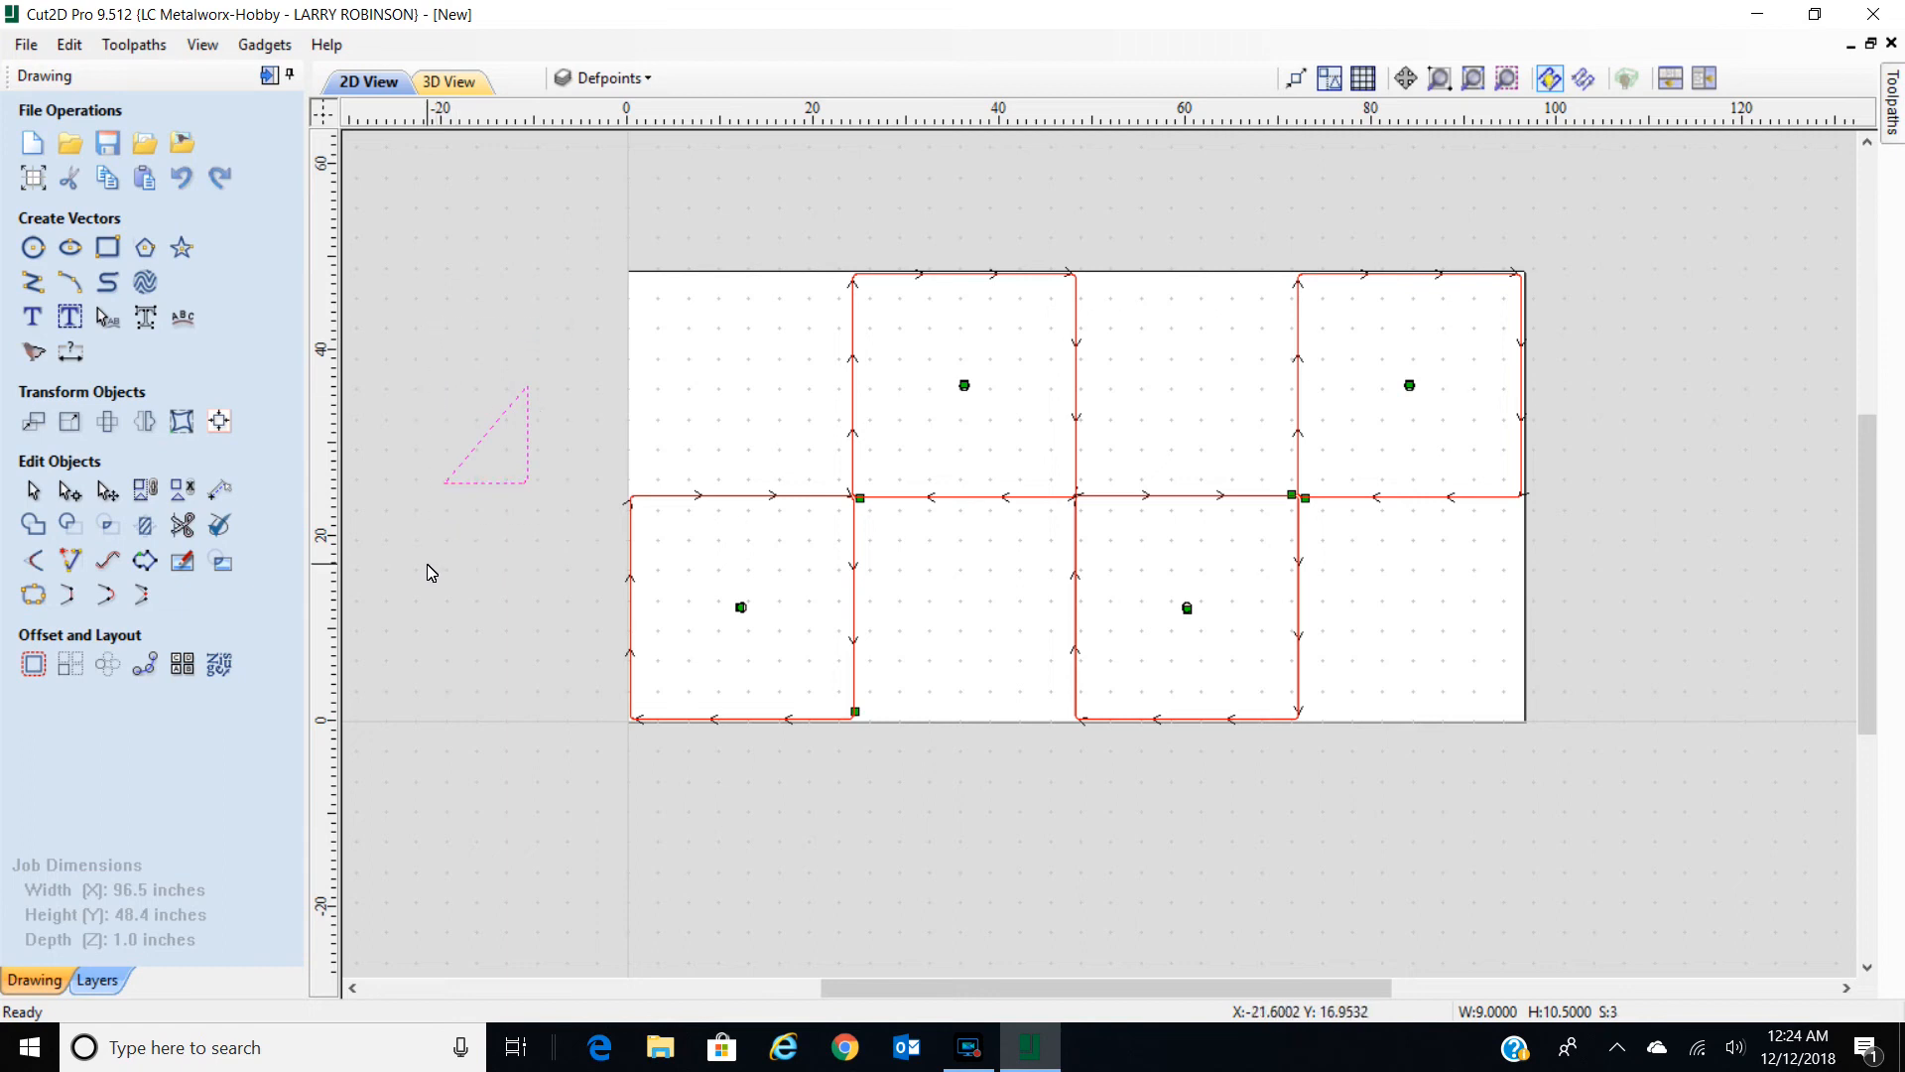
{"action": "left_click", "coordinate": [33, 593]}
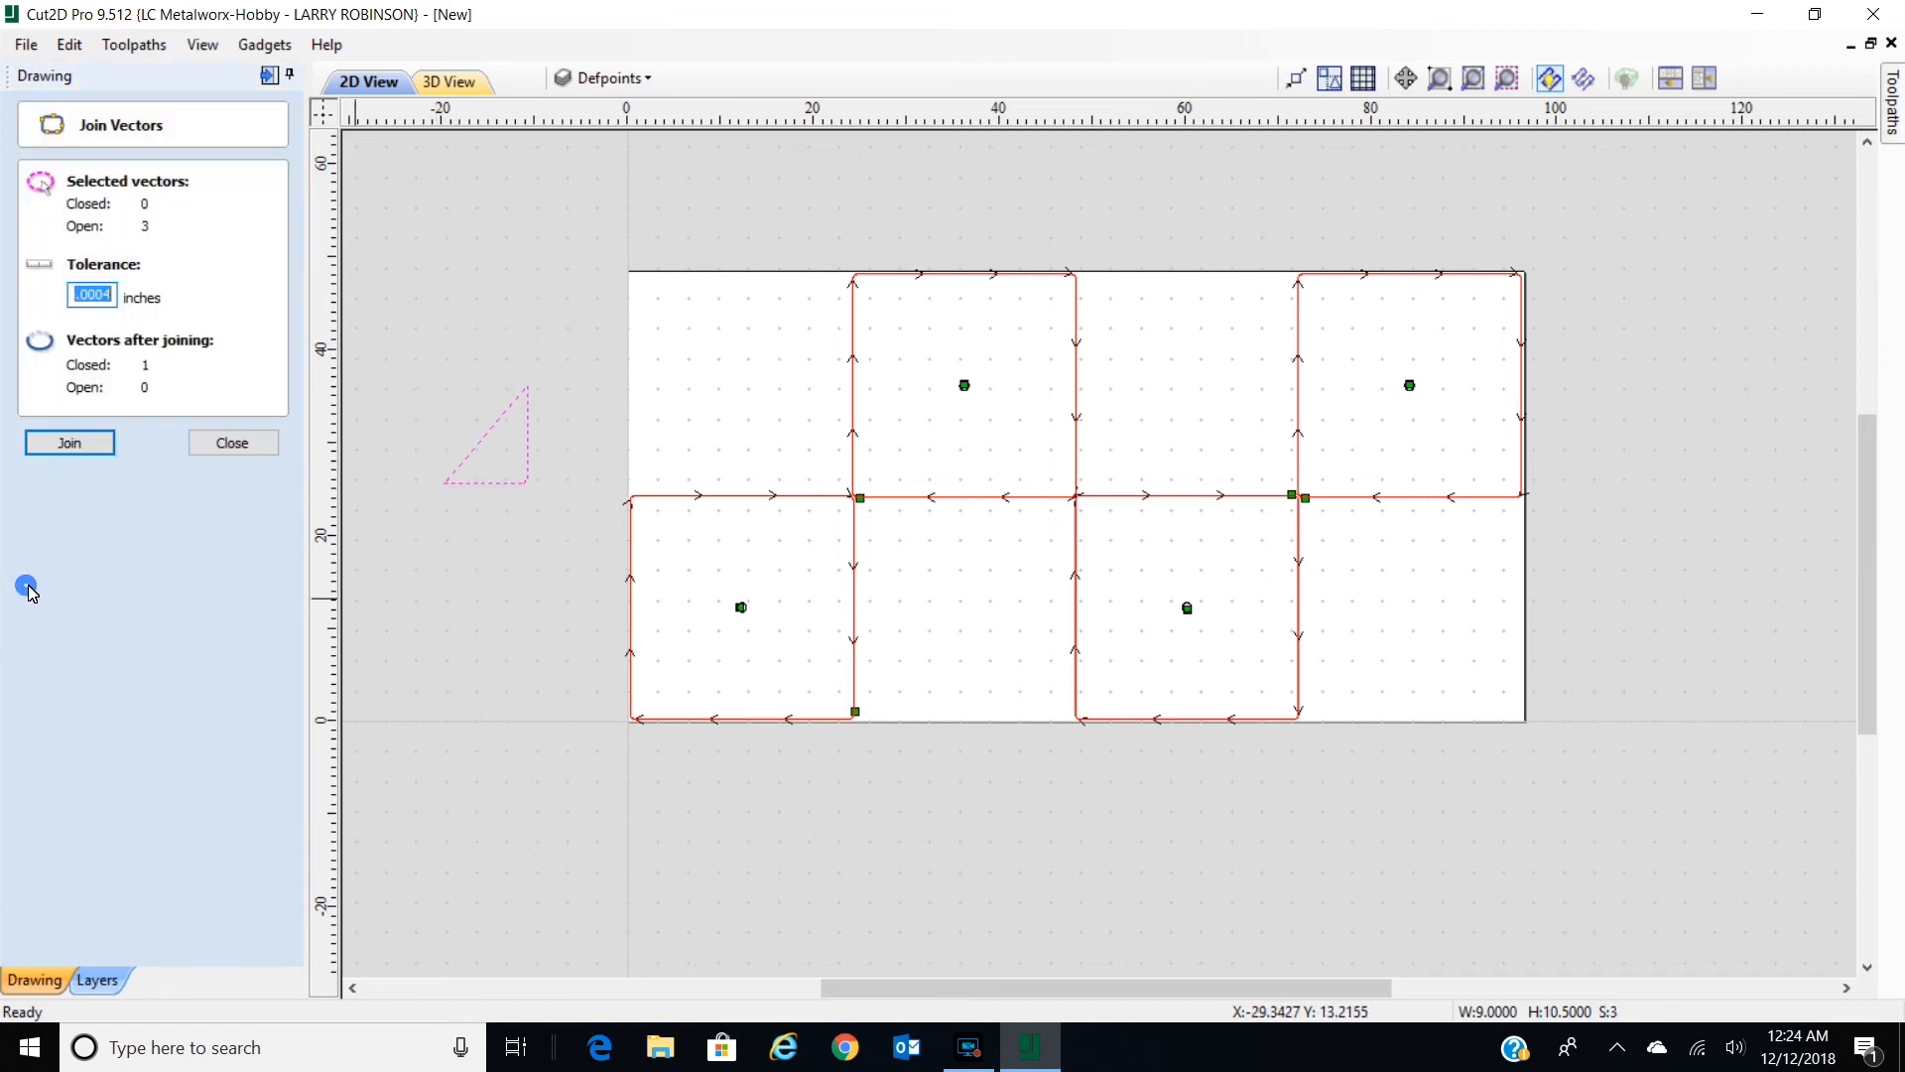
{"action": "left_click", "coordinate": [71, 443]}
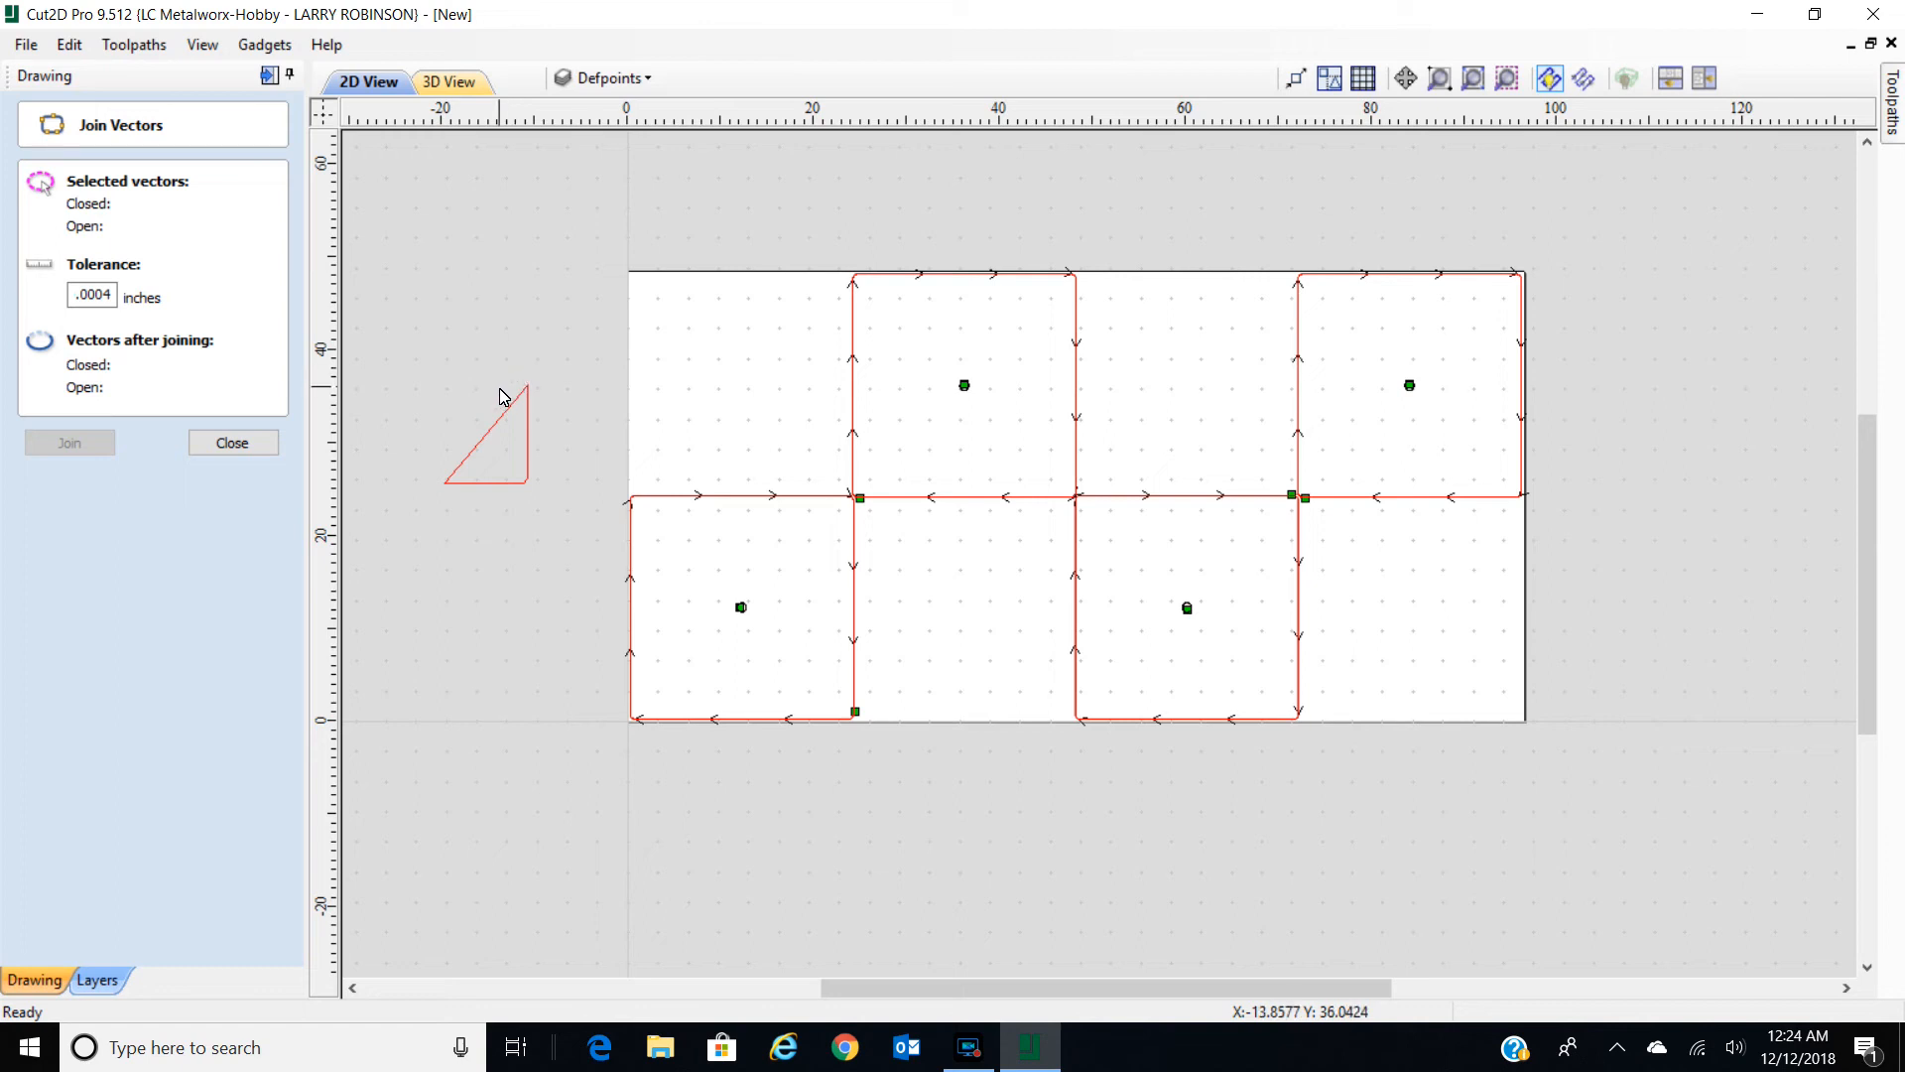
{"action": "left_click", "coordinate": [191, 439]}
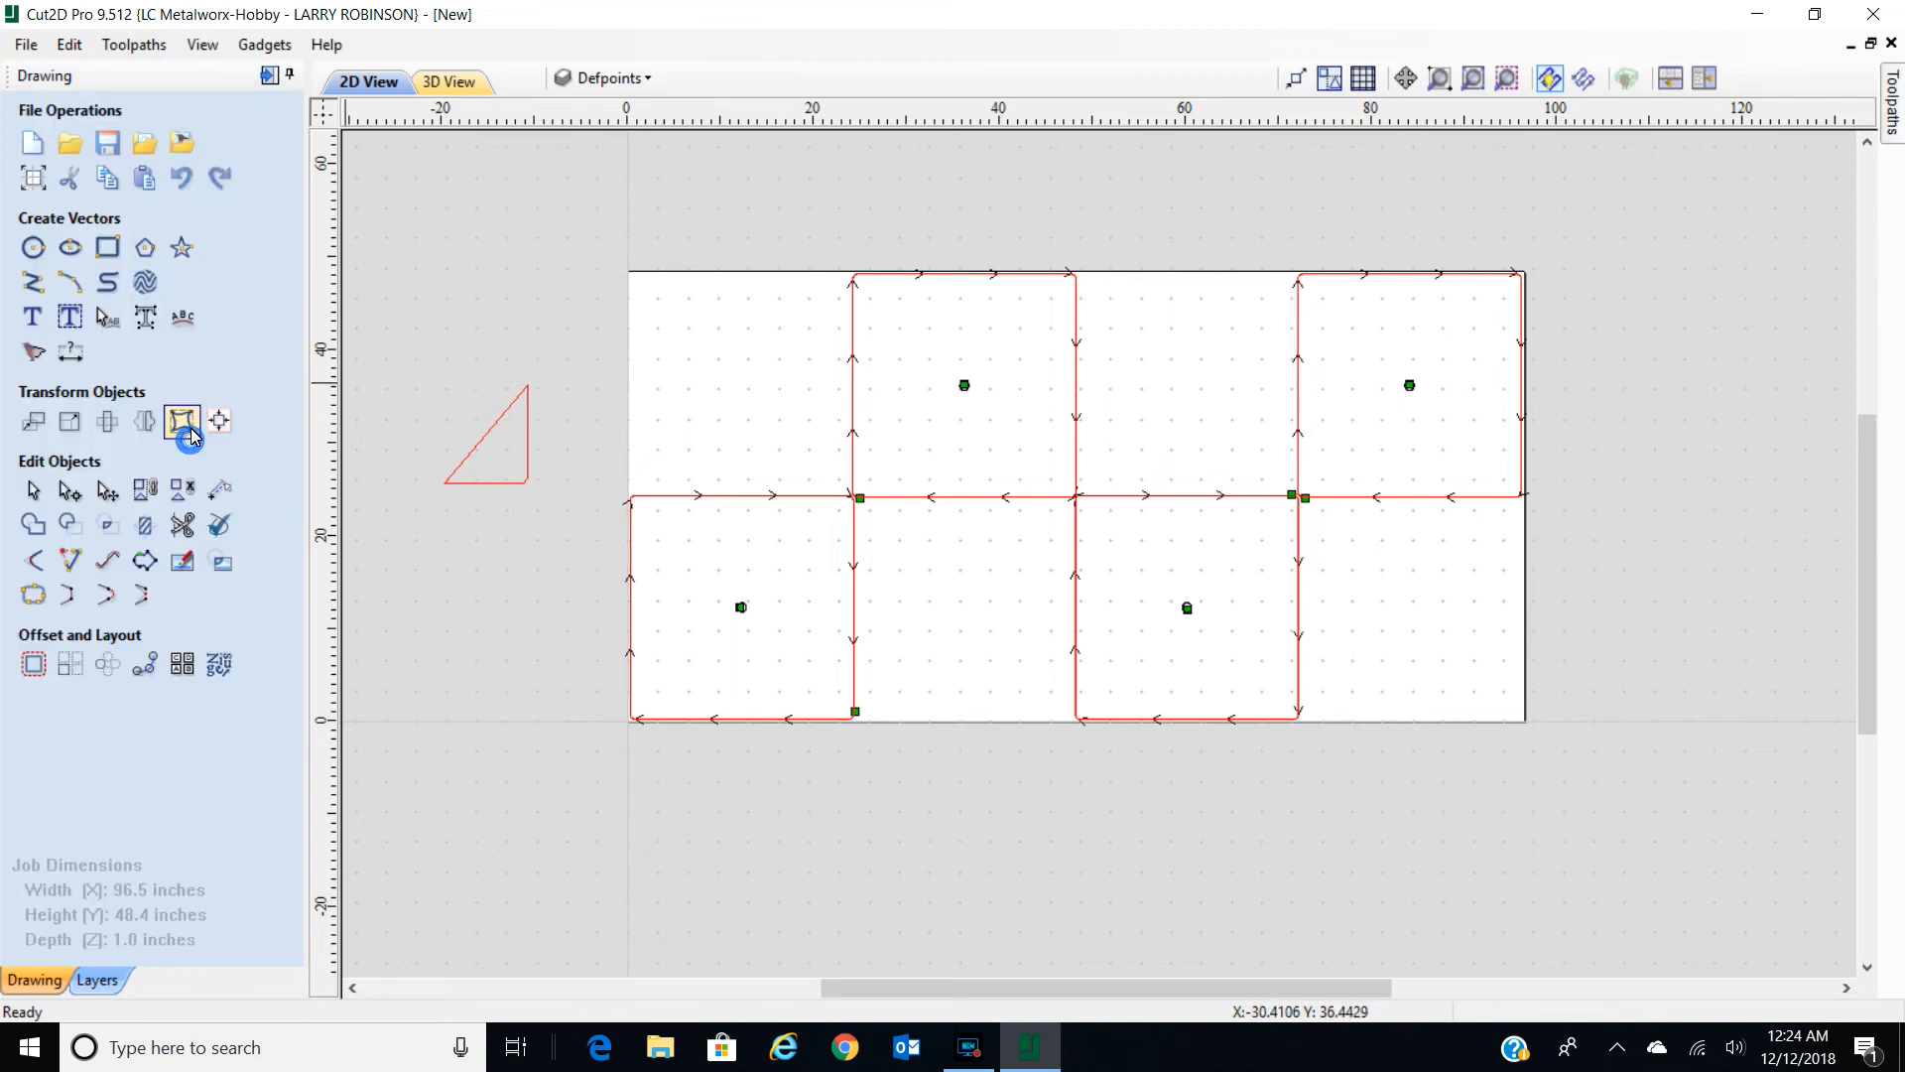
Review the part nesting settings and the active sheet options.
{"action": "left_click", "coordinate": [219, 664]}
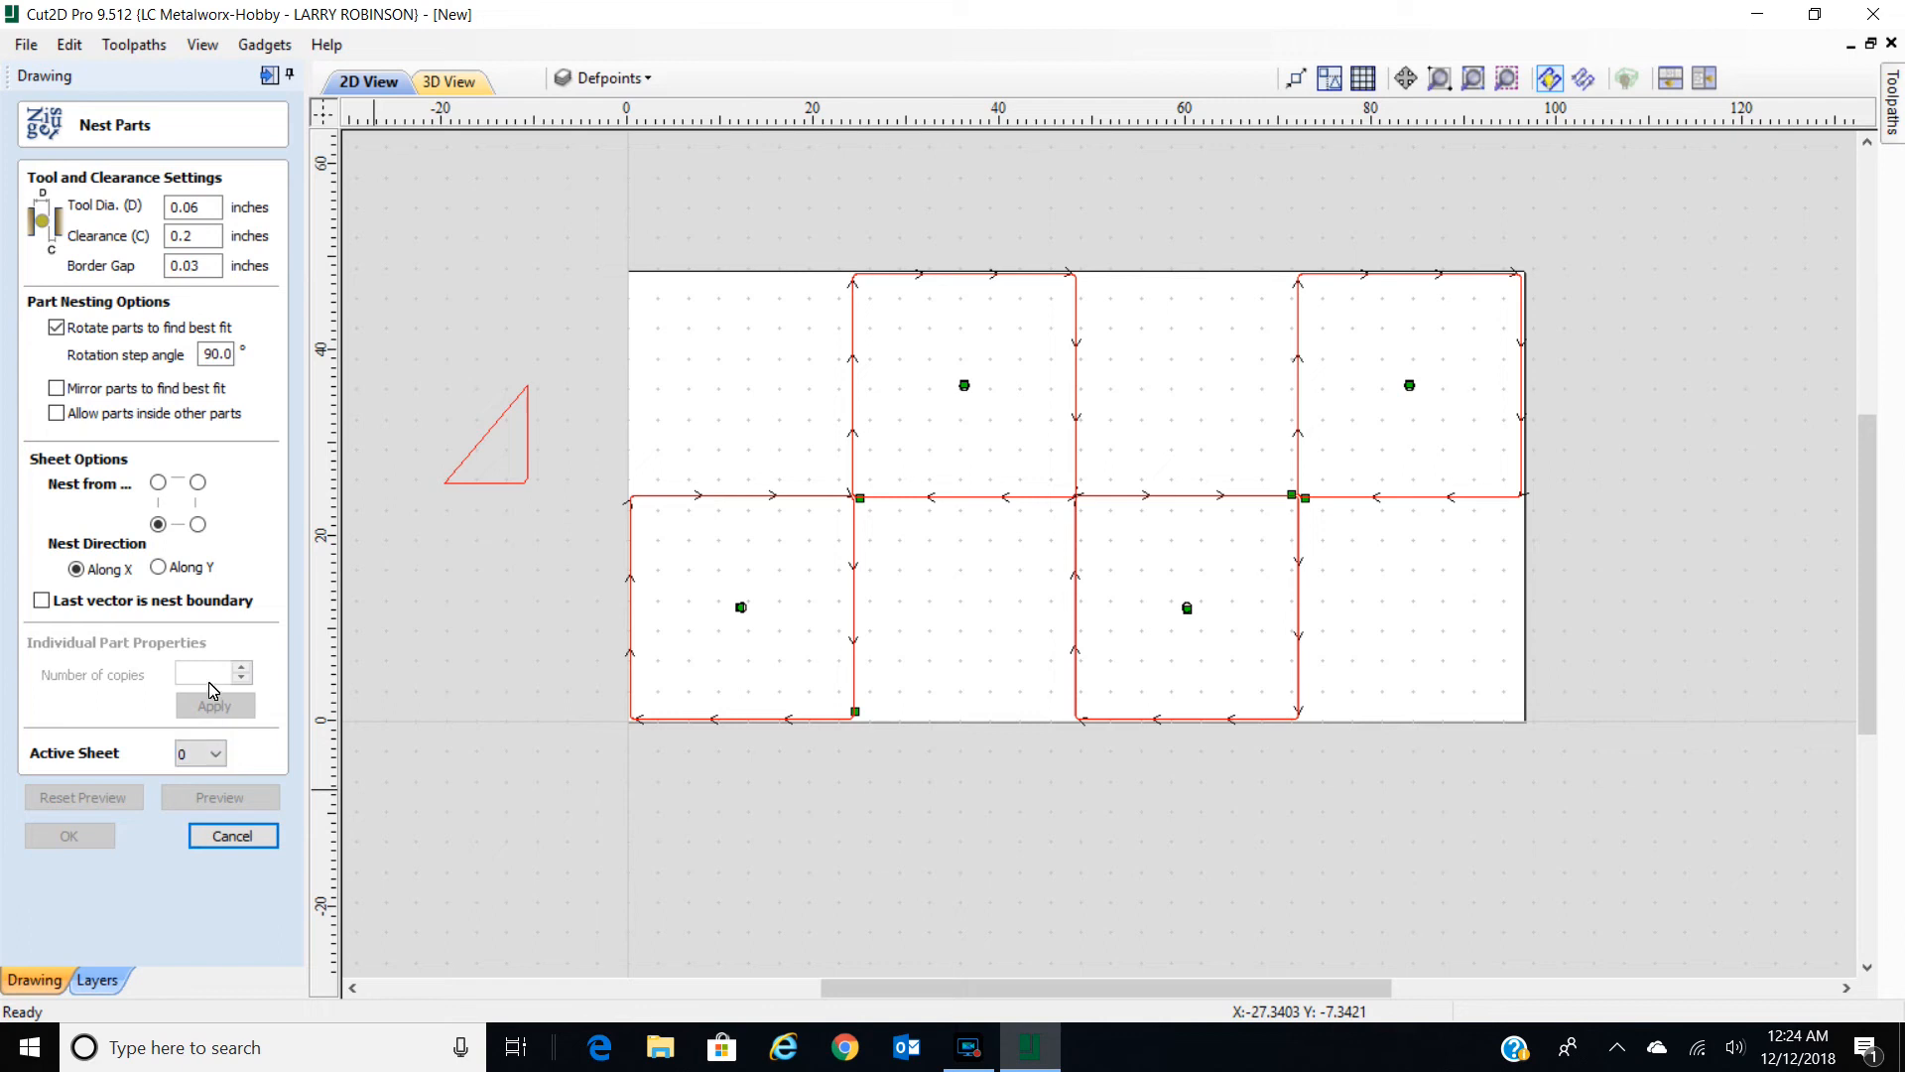
{"action": "left_click", "coordinate": [218, 756]}
{"action": "left_click", "coordinate": [219, 755]}
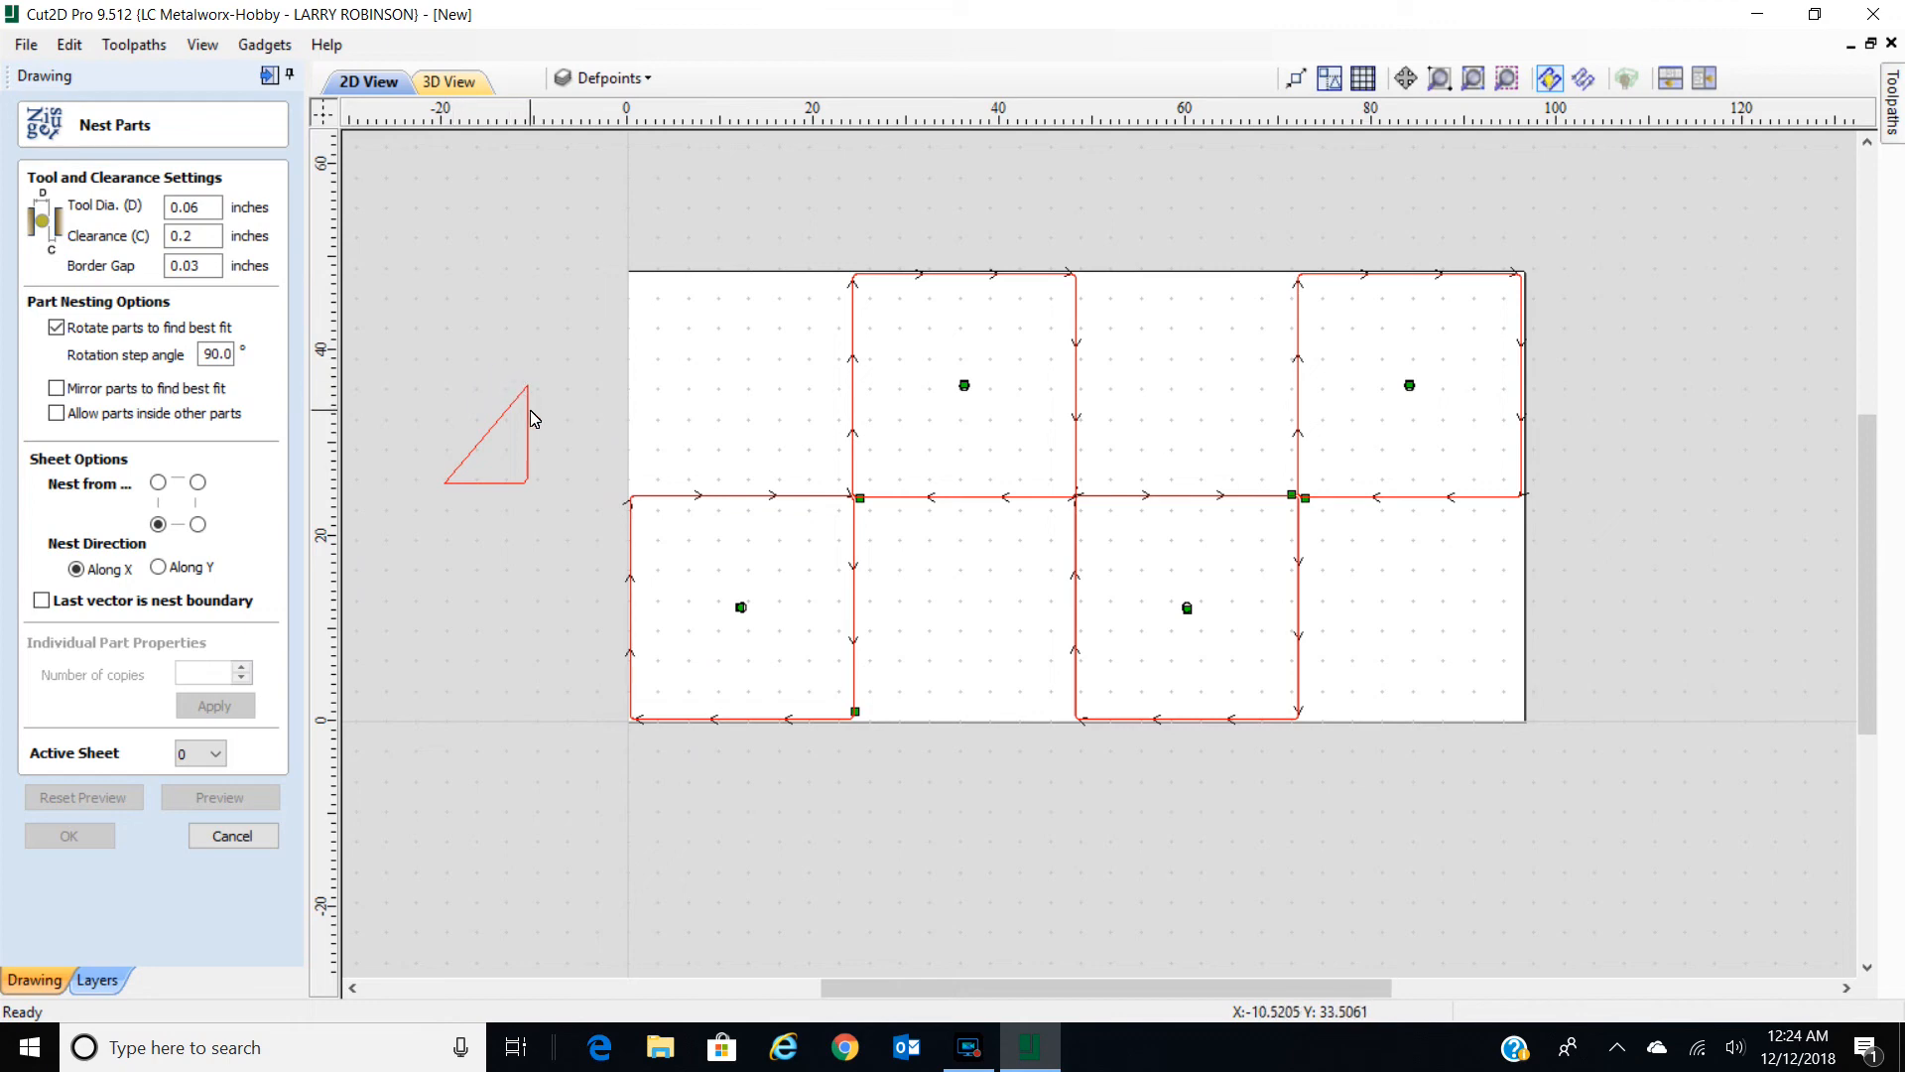
{"action": "scroll", "coordinate": [1301, 497], "scroll_direction": "down", "scroll_amount": 1}
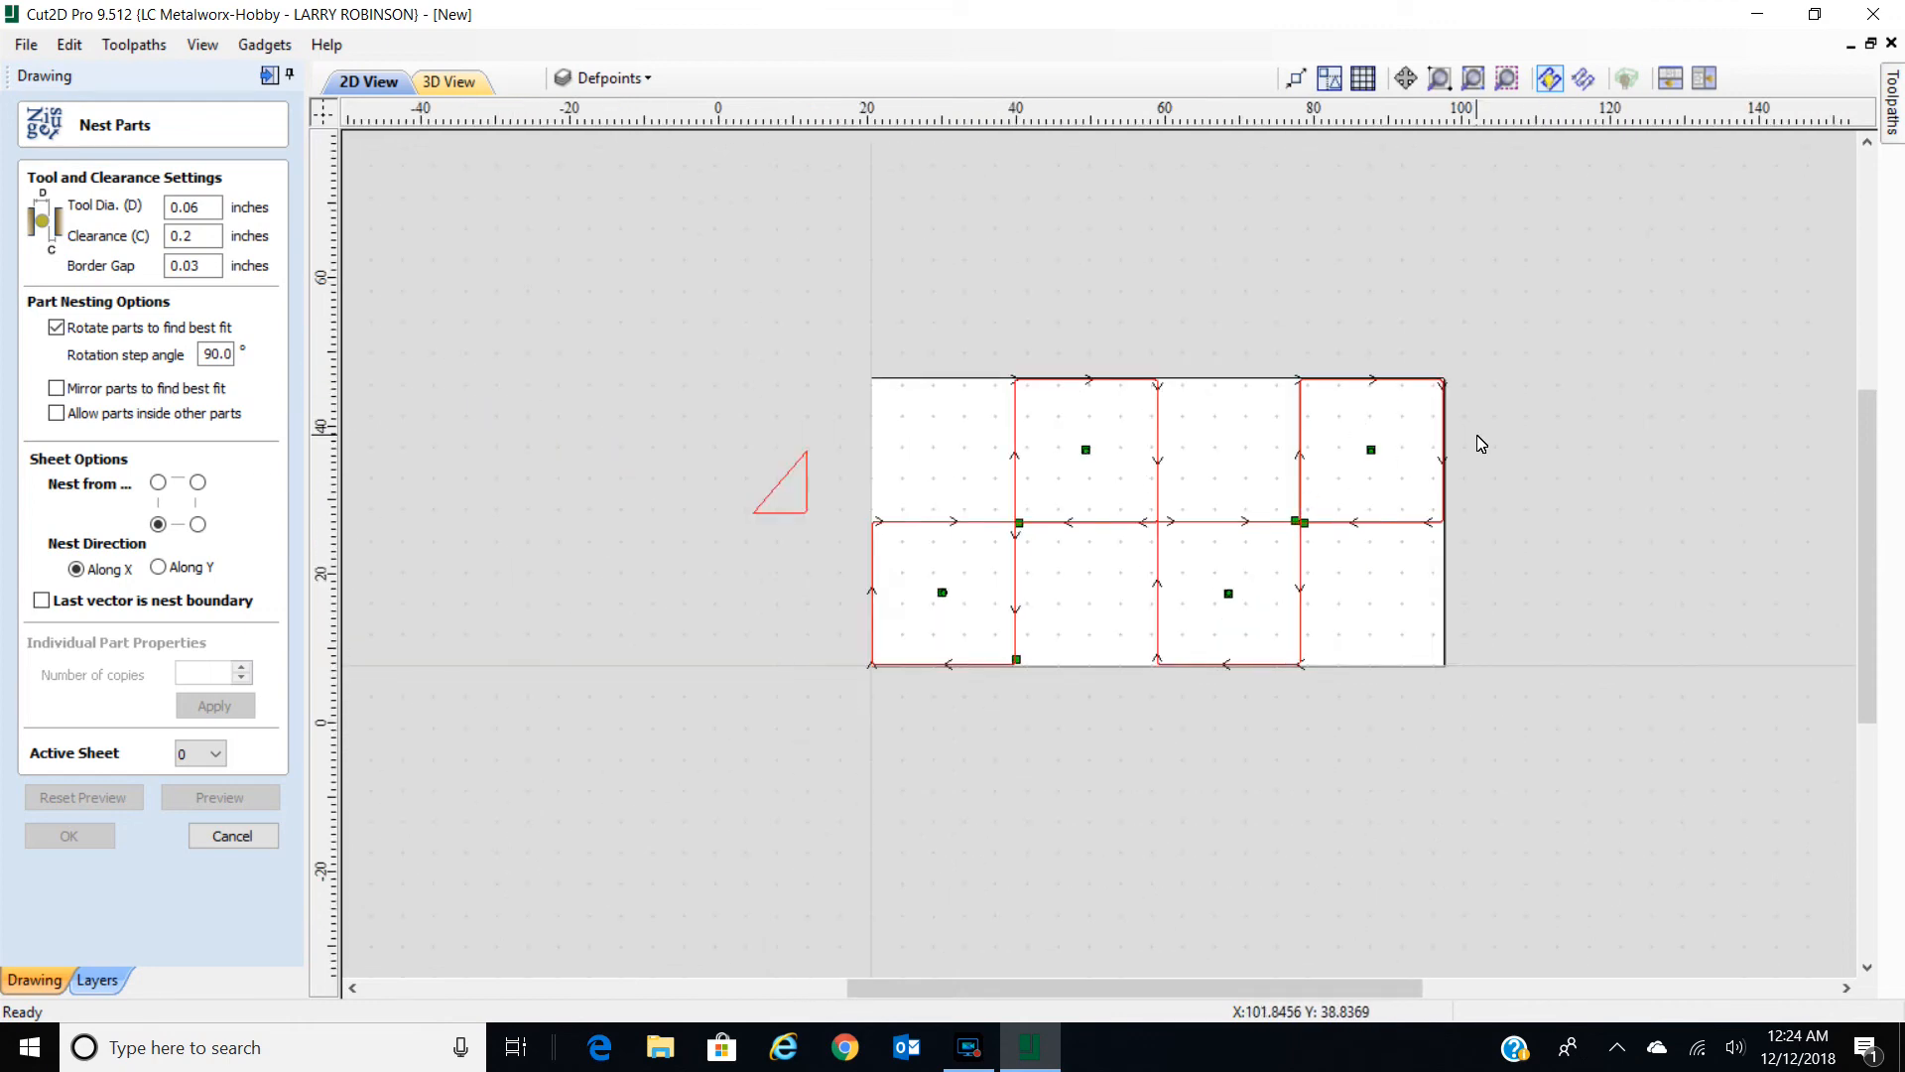
{"action": "scroll", "coordinate": [1481, 443], "scroll_direction": "up", "scroll_amount": 1}
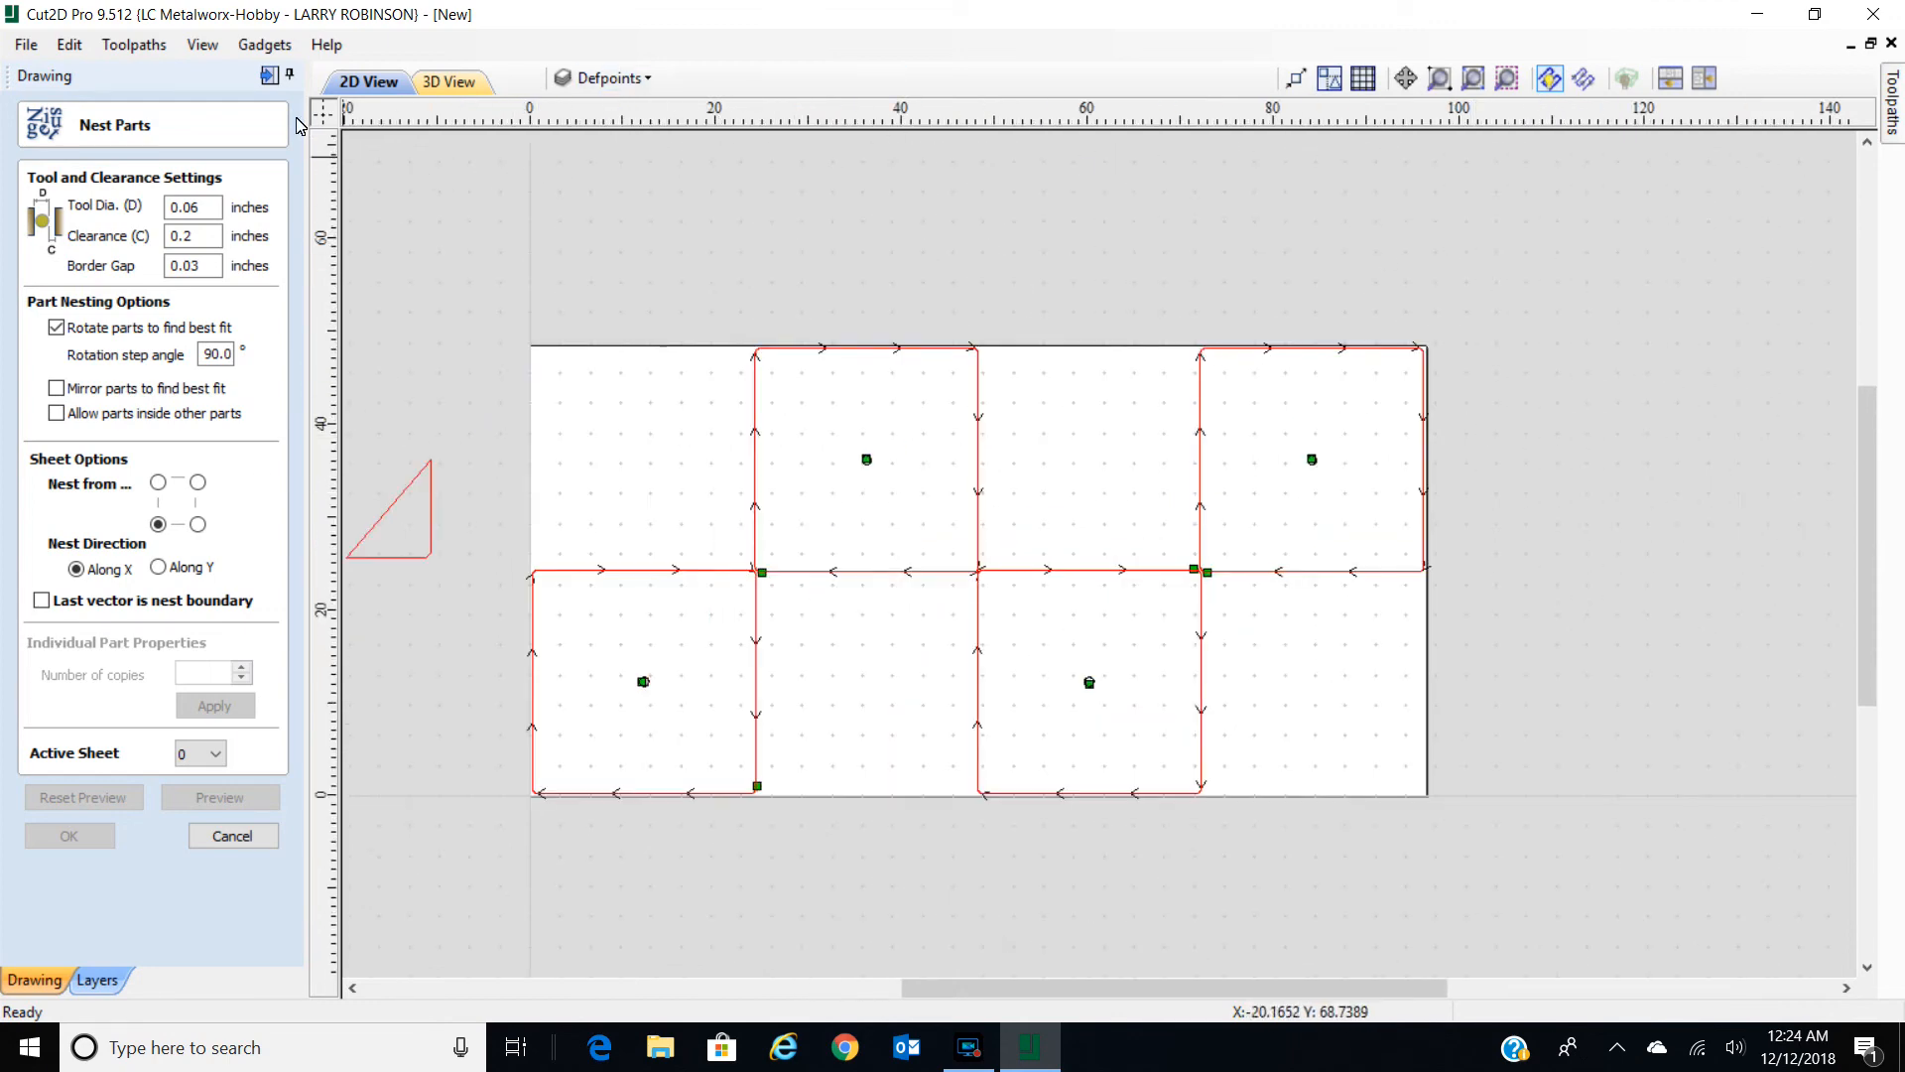
Return to the toolpath operations and open the save settings for the J1test toolpath.
{"action": "left_click", "coordinate": [268, 78]}
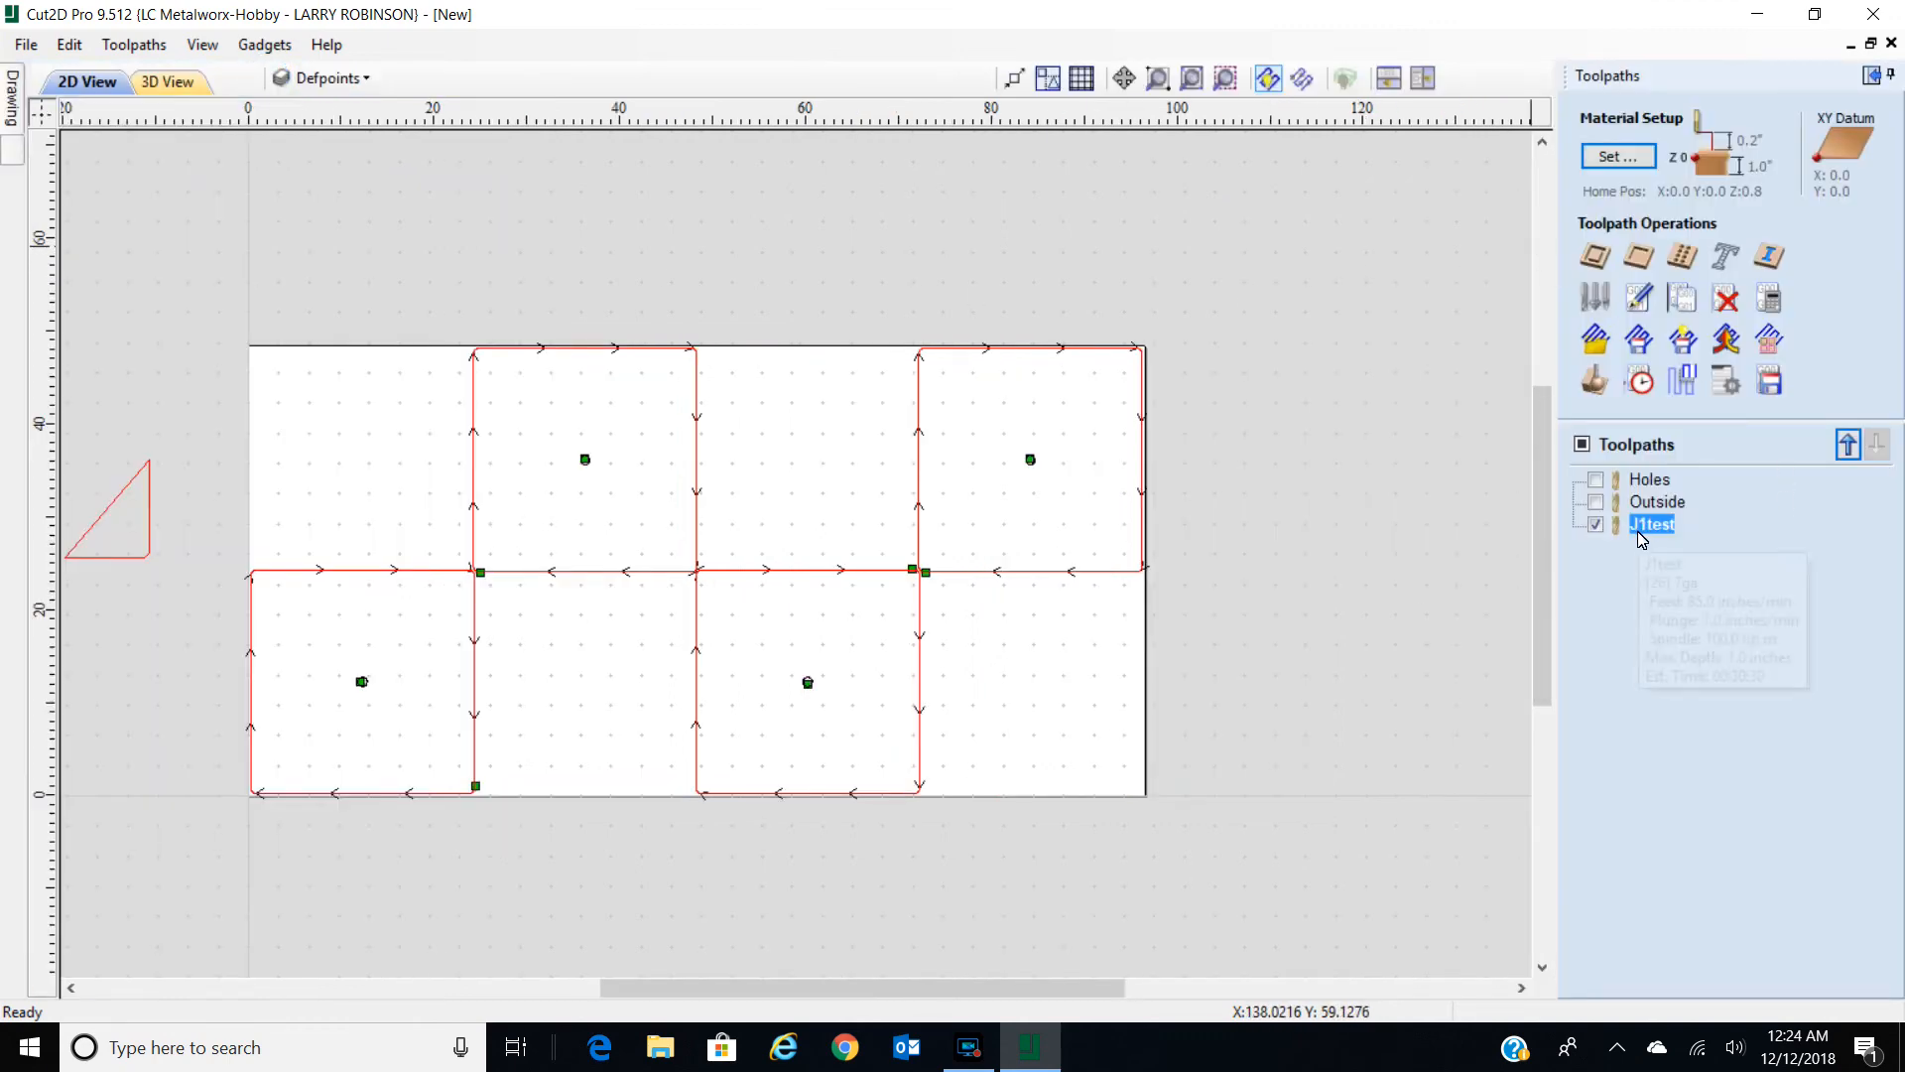
{"action": "left_click", "coordinate": [1772, 383]}
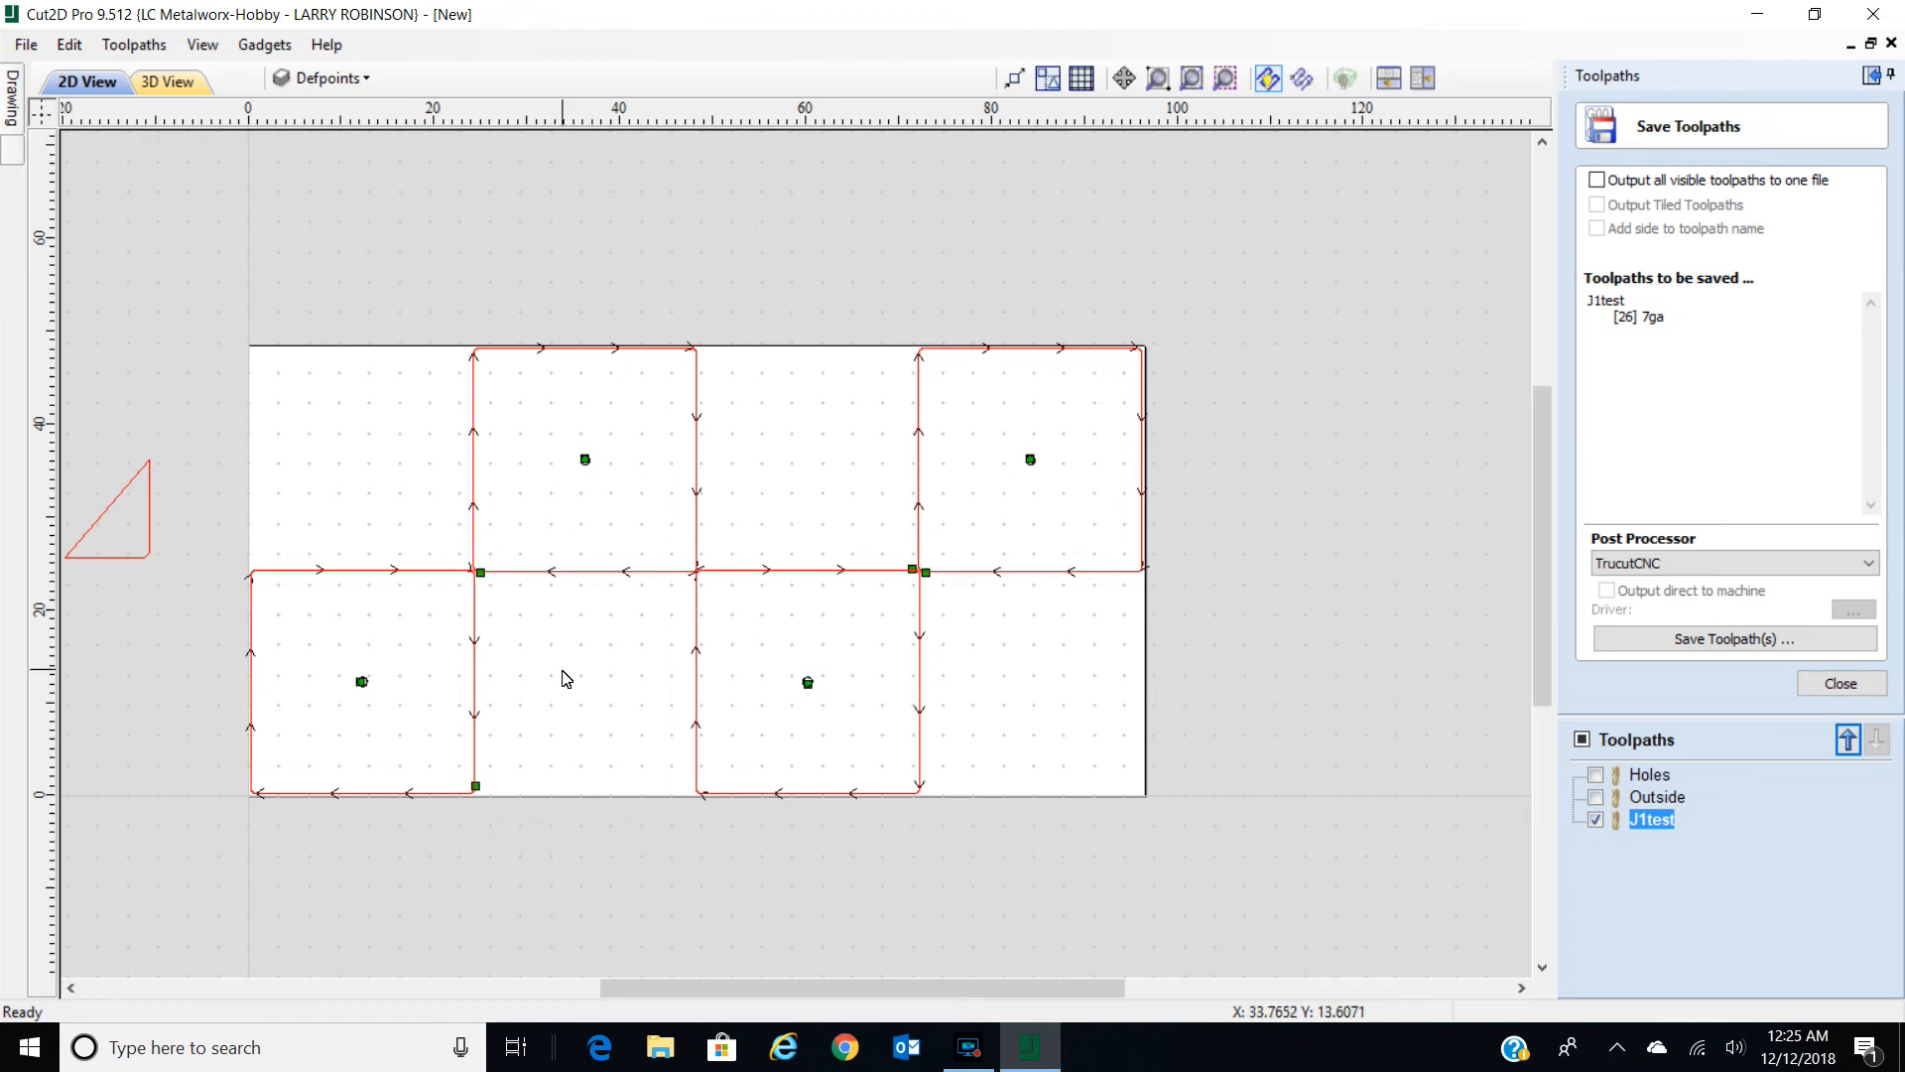
{"action": "scroll", "coordinate": [561, 672], "scroll_direction": "up", "scroll_amount": 1}
View the Outside and Holes toolpaths separately, restore J1test as the only visible toolpath and inspect its cut paths.
{"action": "left_click", "coordinate": [1595, 820]}
{"action": "left_click", "coordinate": [1597, 800]}
{"action": "left_click", "coordinate": [1596, 799]}
{"action": "left_click", "coordinate": [1596, 774]}
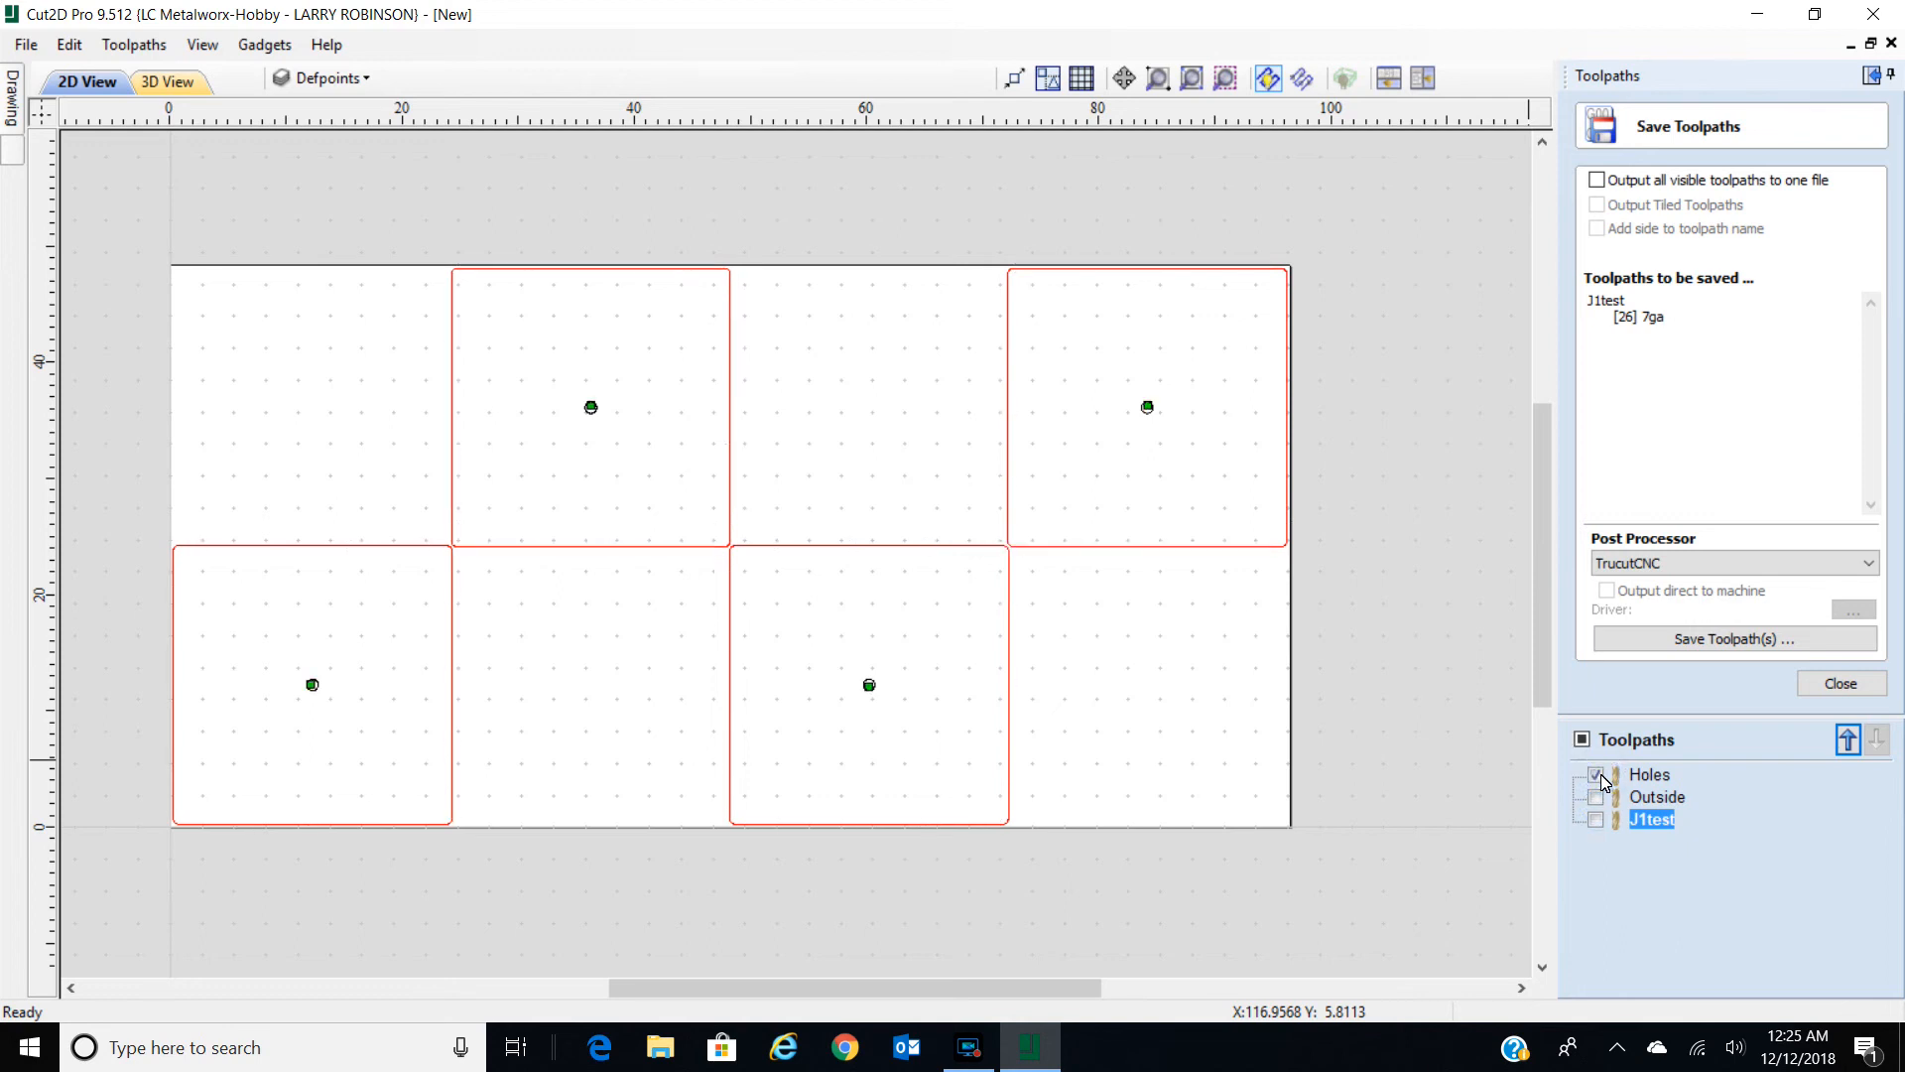
{"action": "left_click", "coordinate": [1597, 775]}
{"action": "left_click", "coordinate": [1596, 820]}
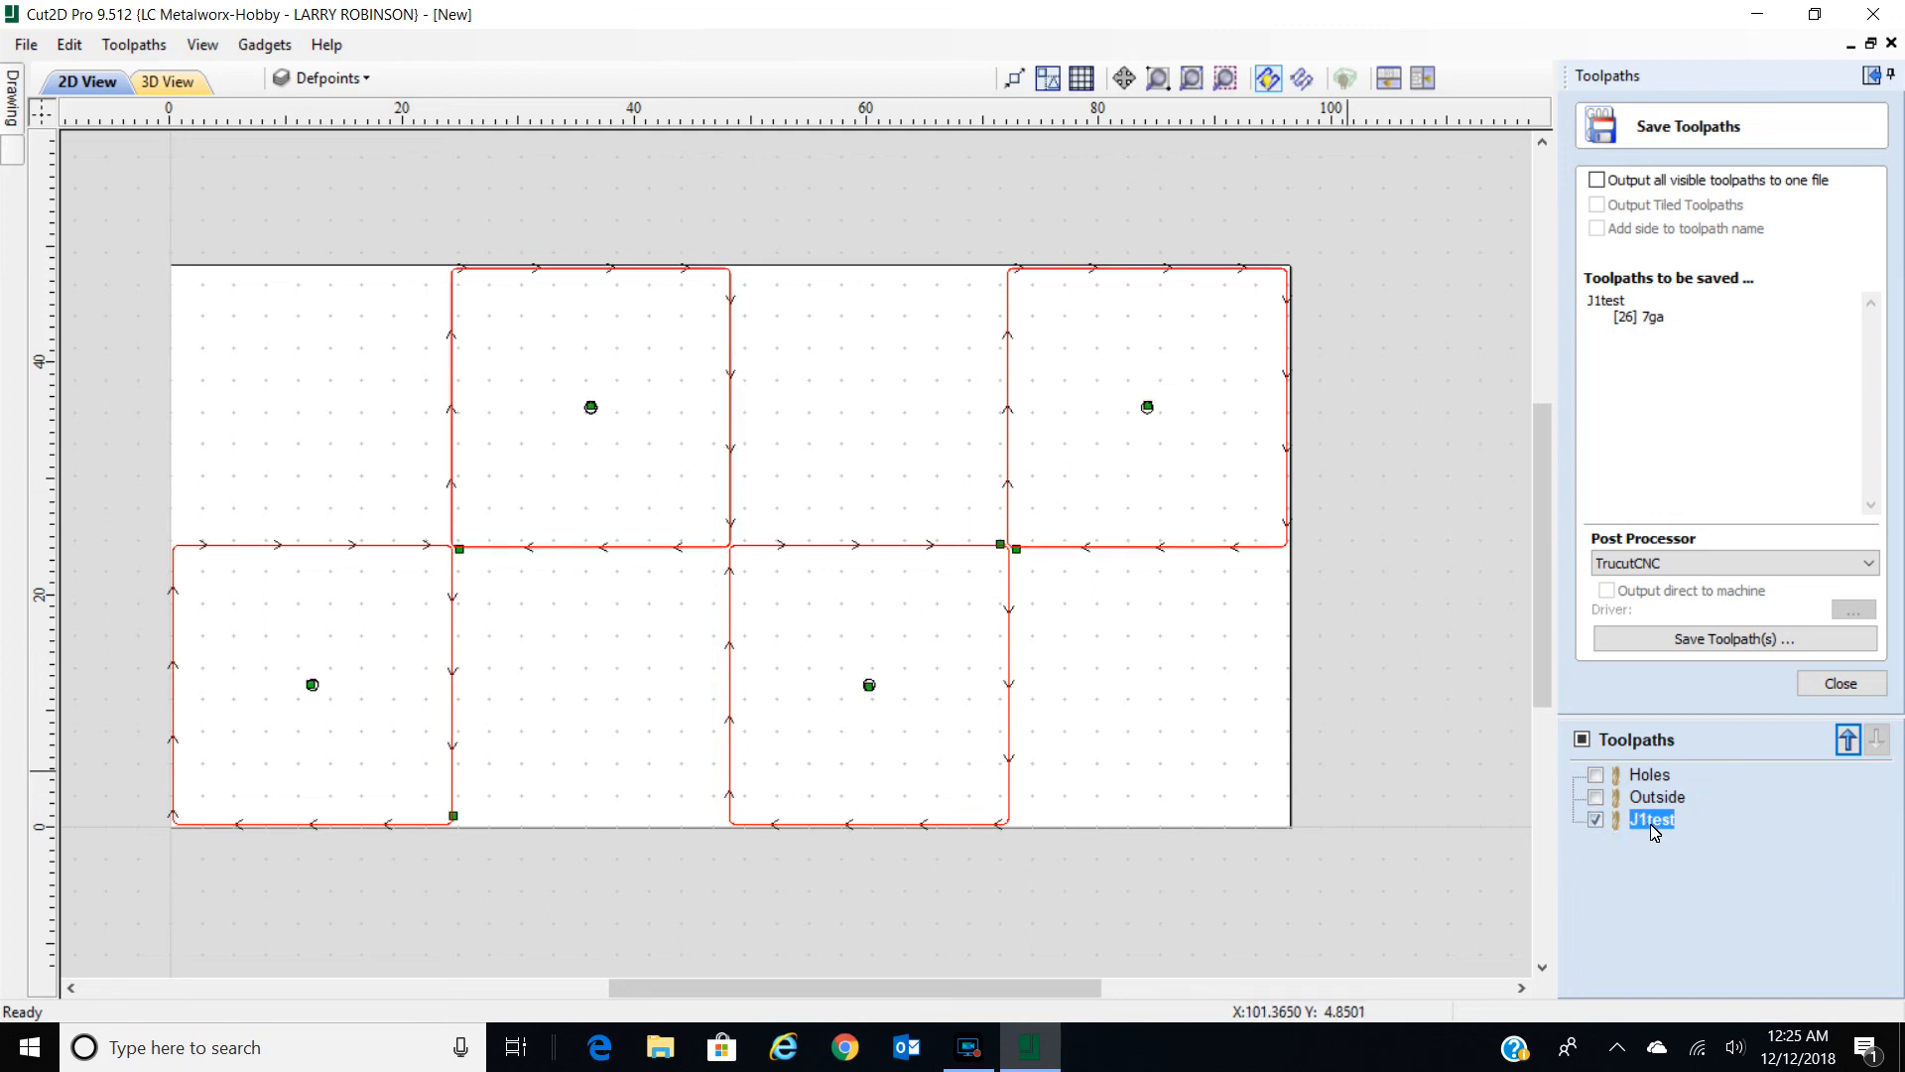
{"action": "scroll", "coordinate": [523, 727], "scroll_direction": "up", "scroll_amount": 2}
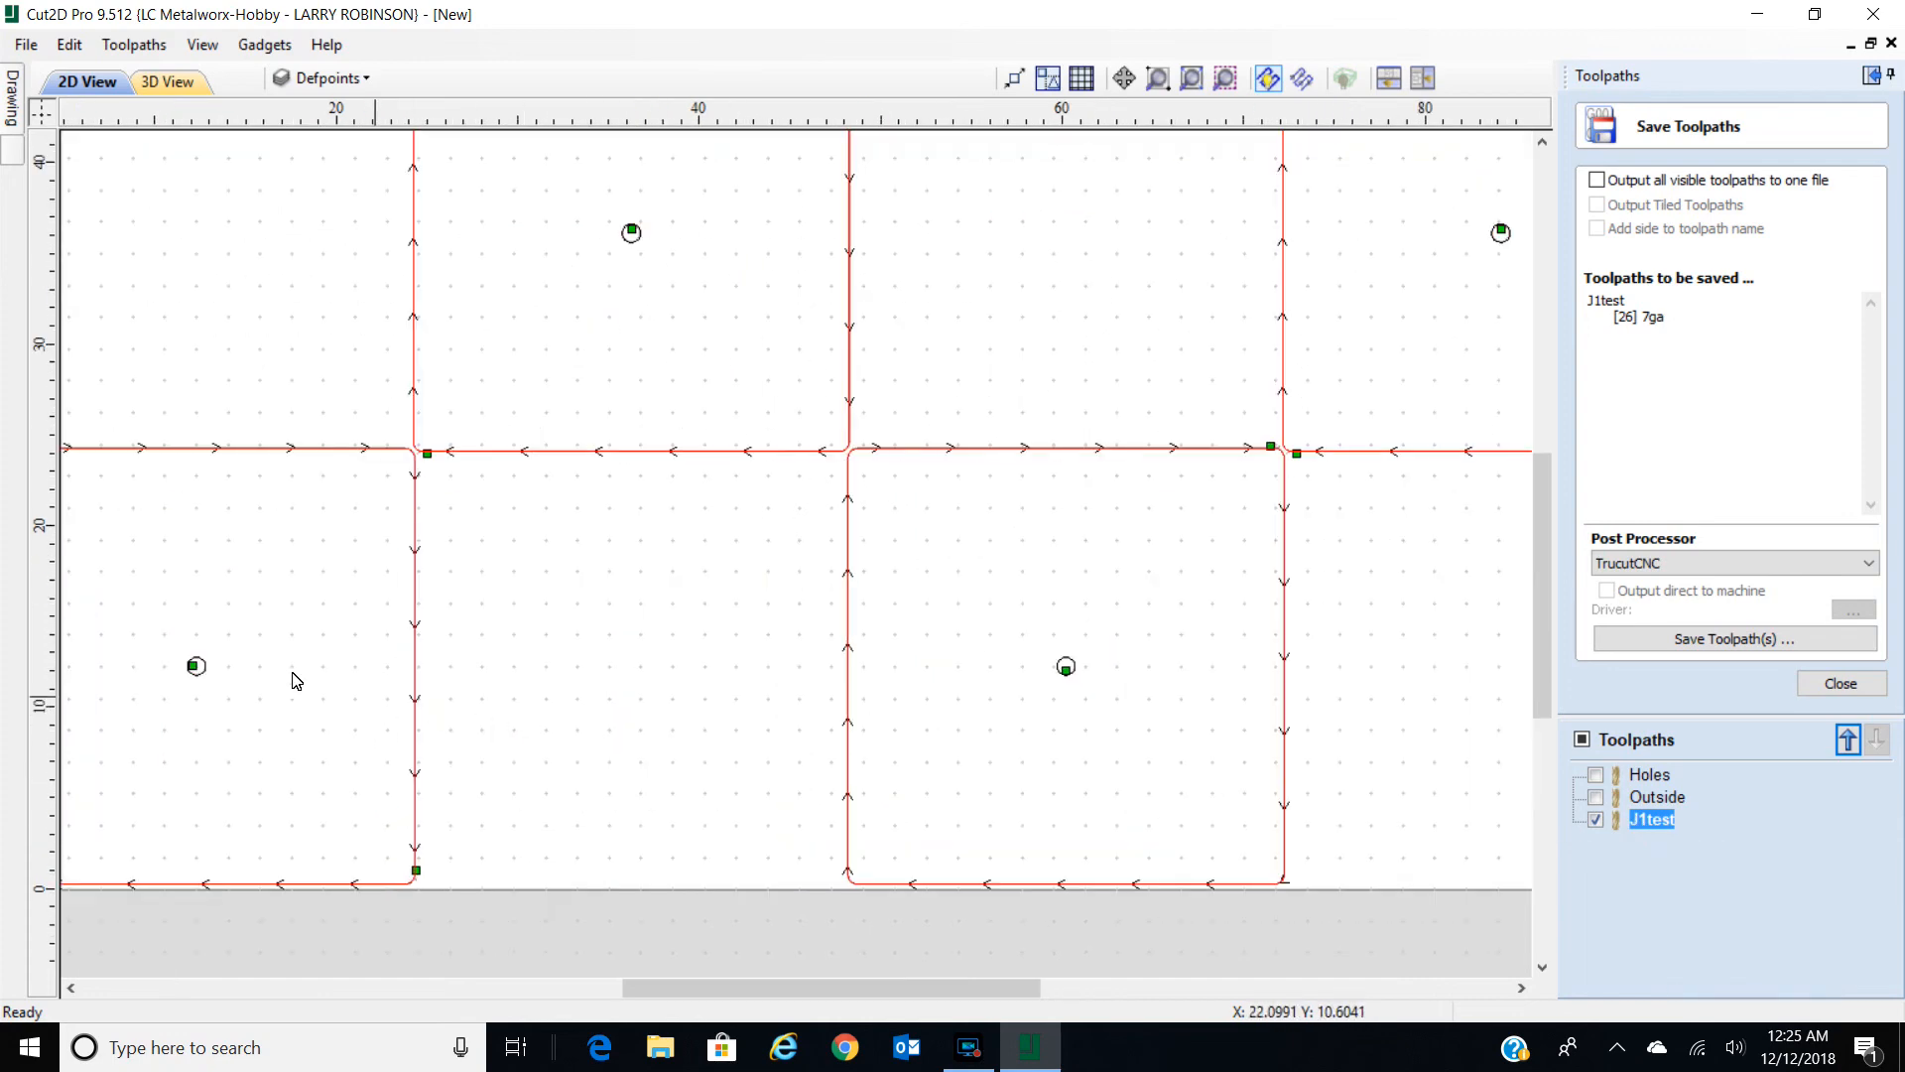
{"action": "scroll", "coordinate": [757, 718], "scroll_direction": "down", "scroll_amount": 2}
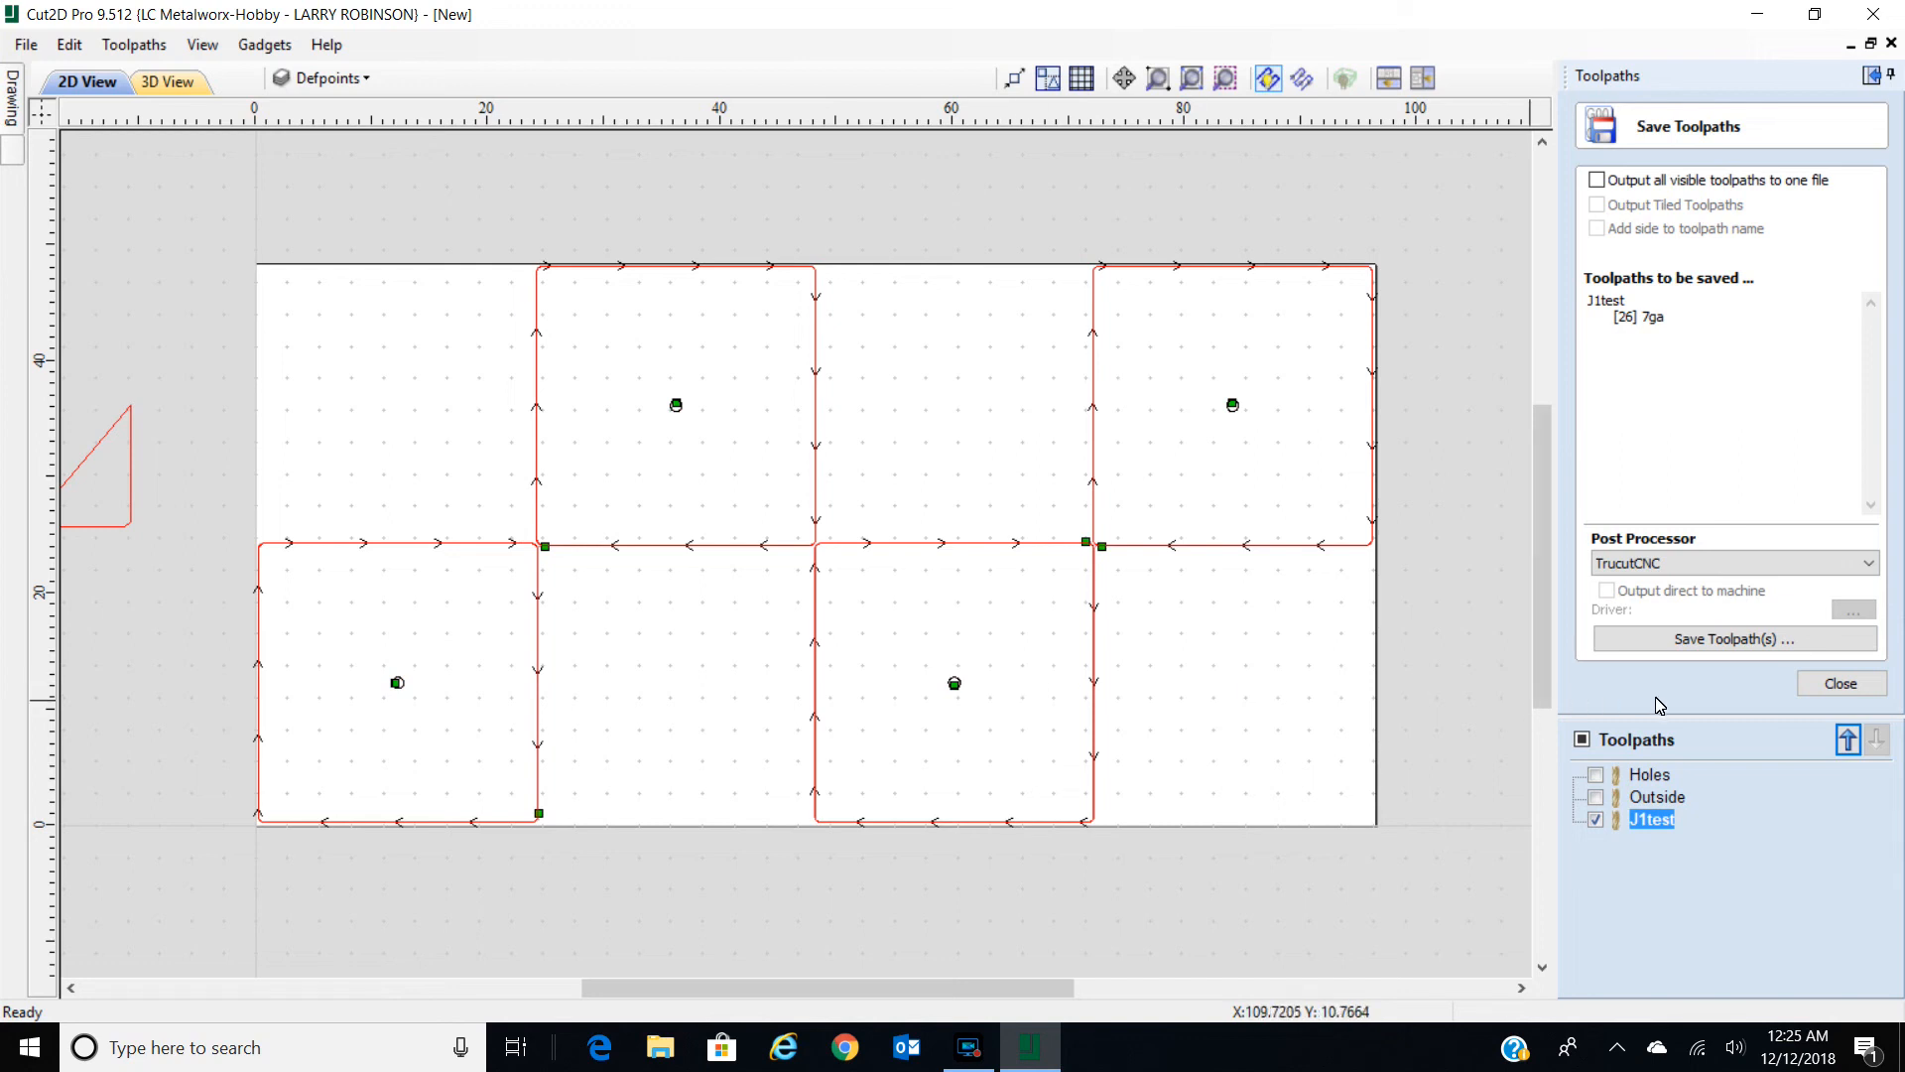
{"action": "left_click", "coordinate": [1709, 646]}
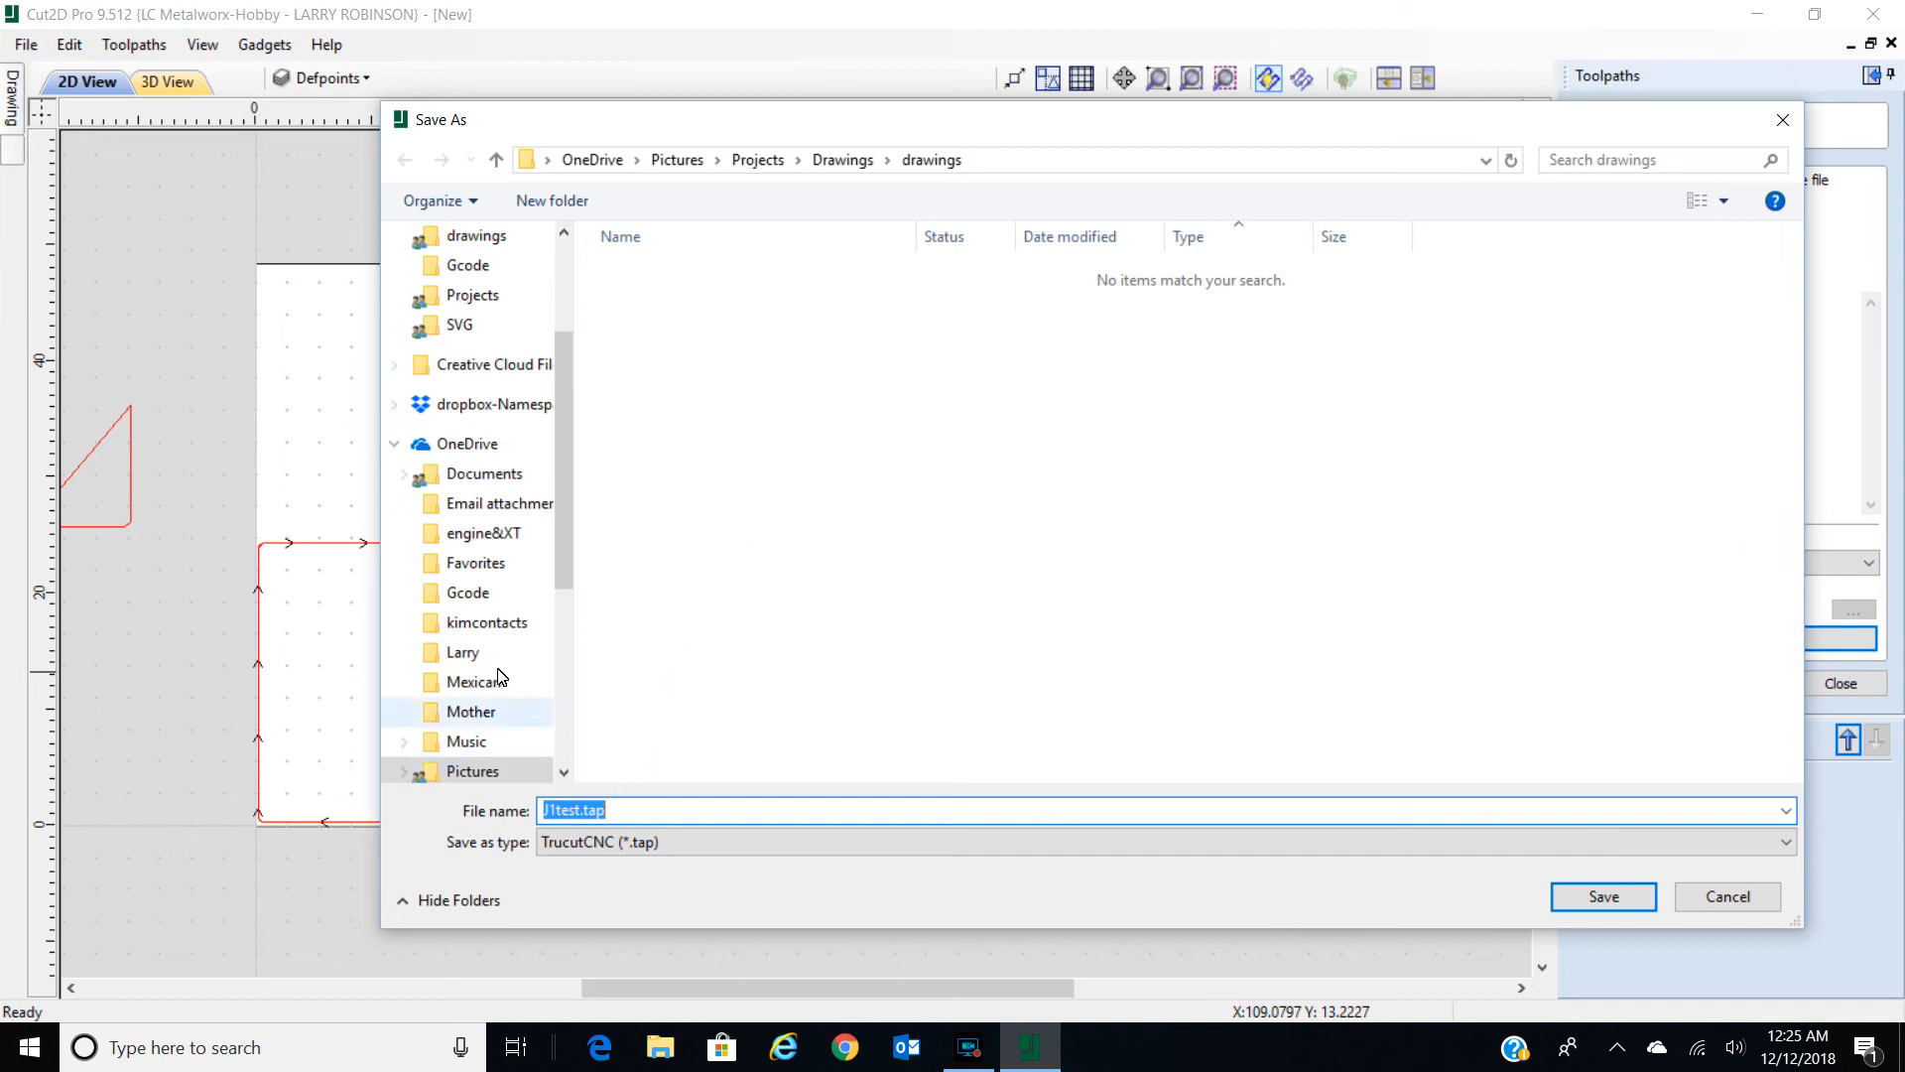
{"action": "left_click", "coordinate": [397, 446]}
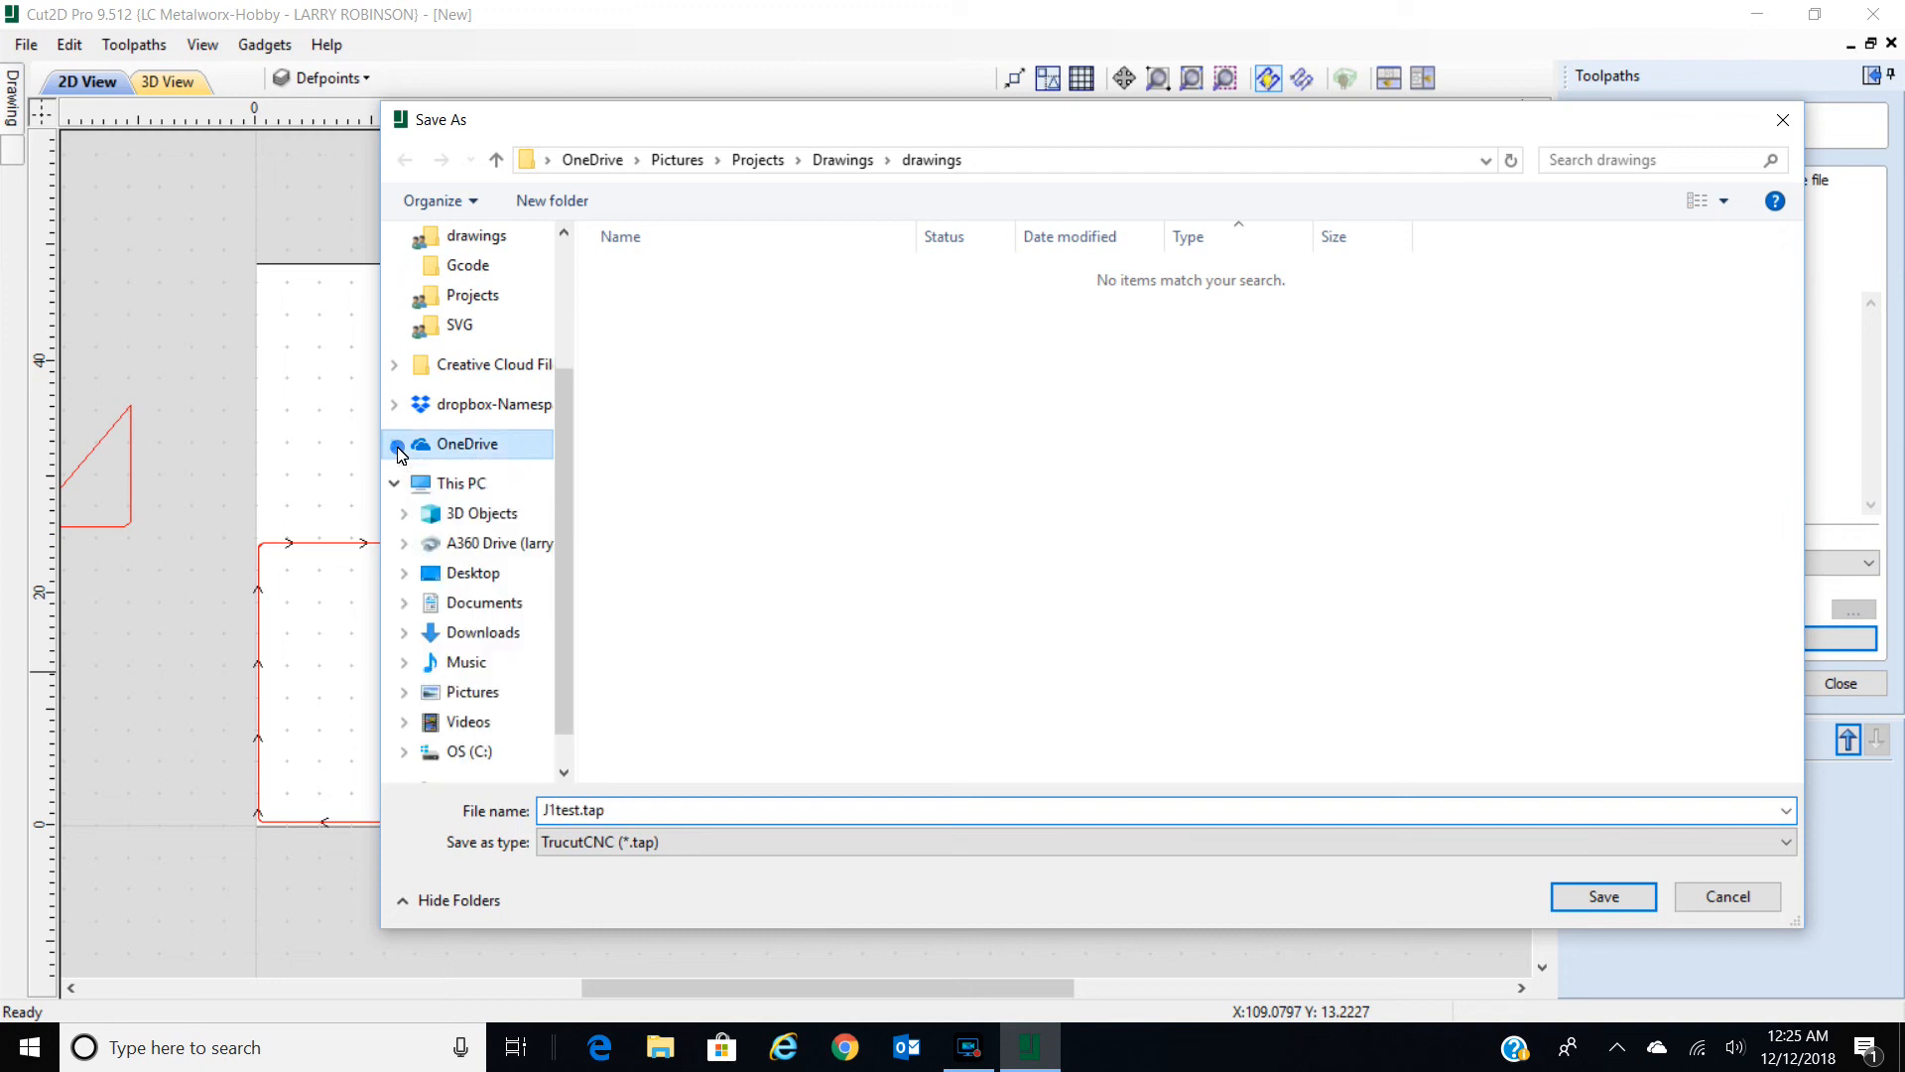
{"action": "left_click", "coordinate": [495, 447]}
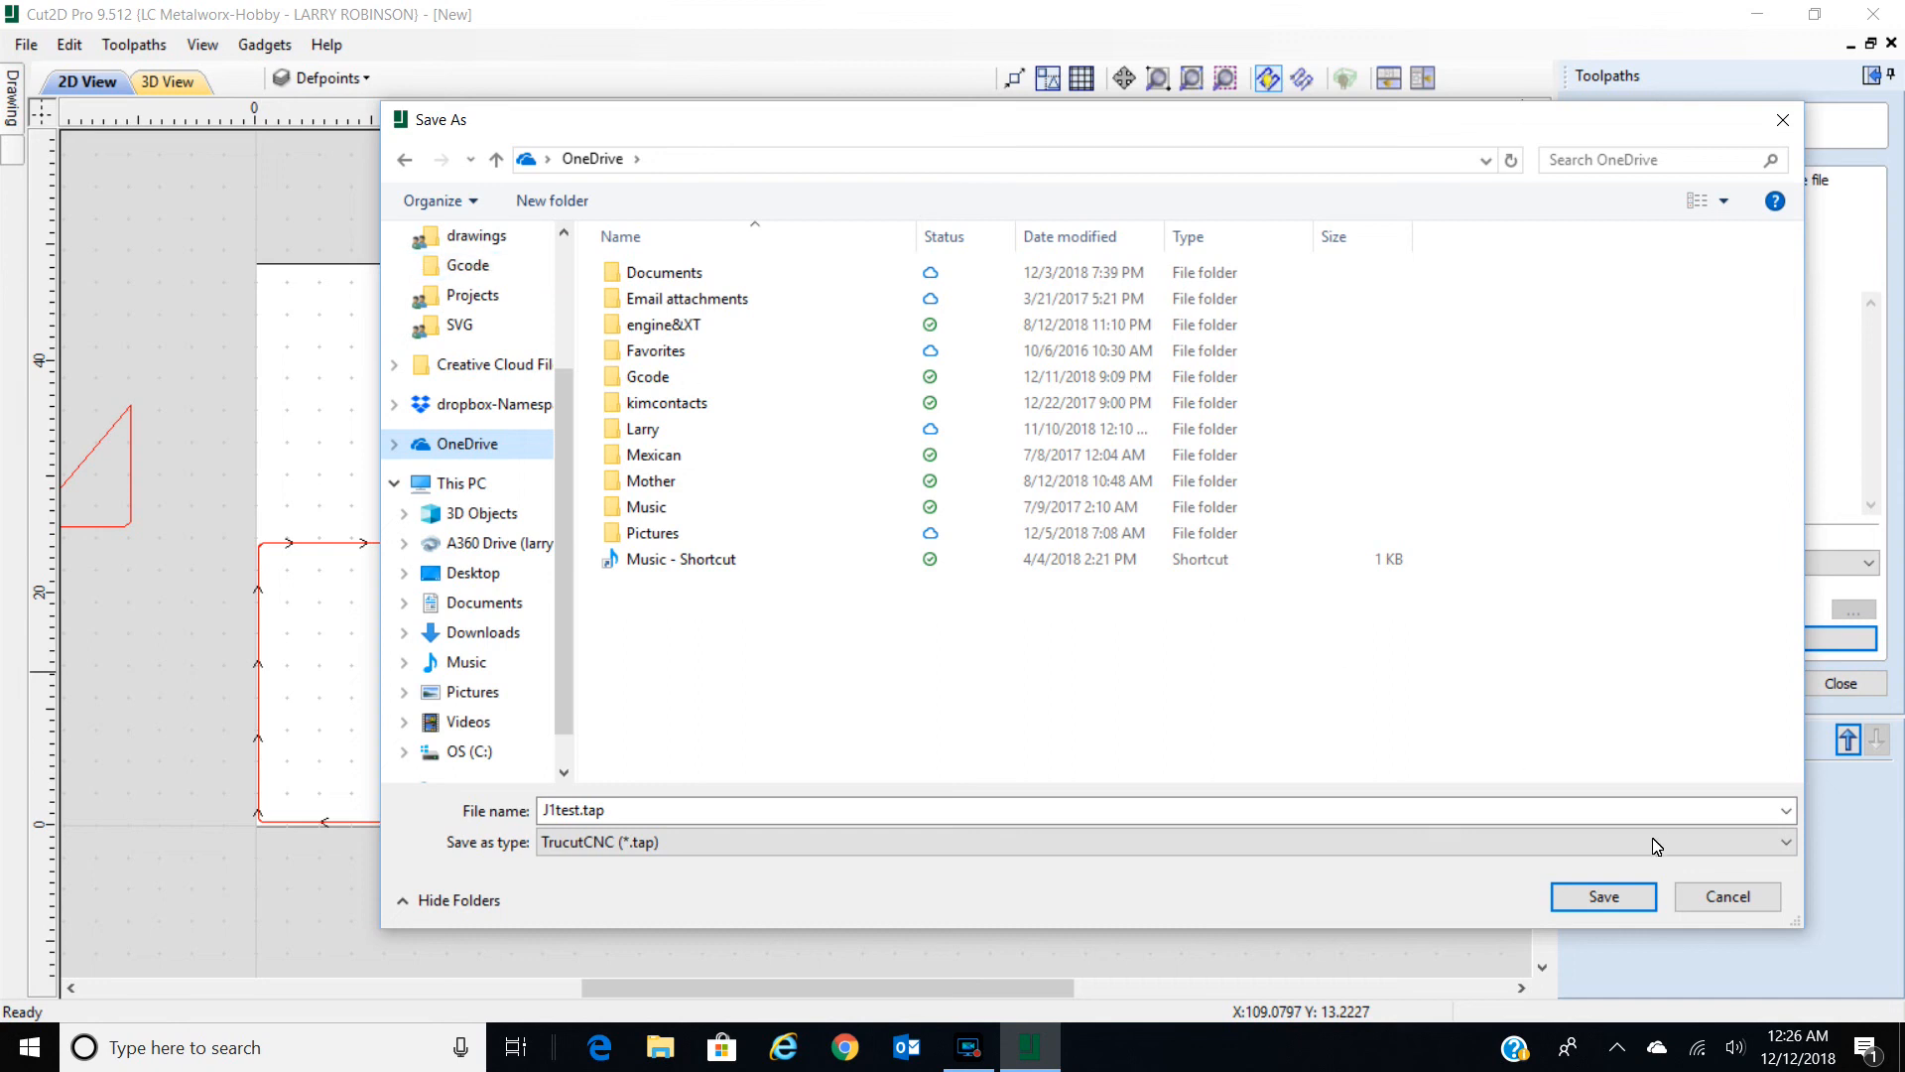
{"action": "left_click", "coordinate": [1726, 894]}
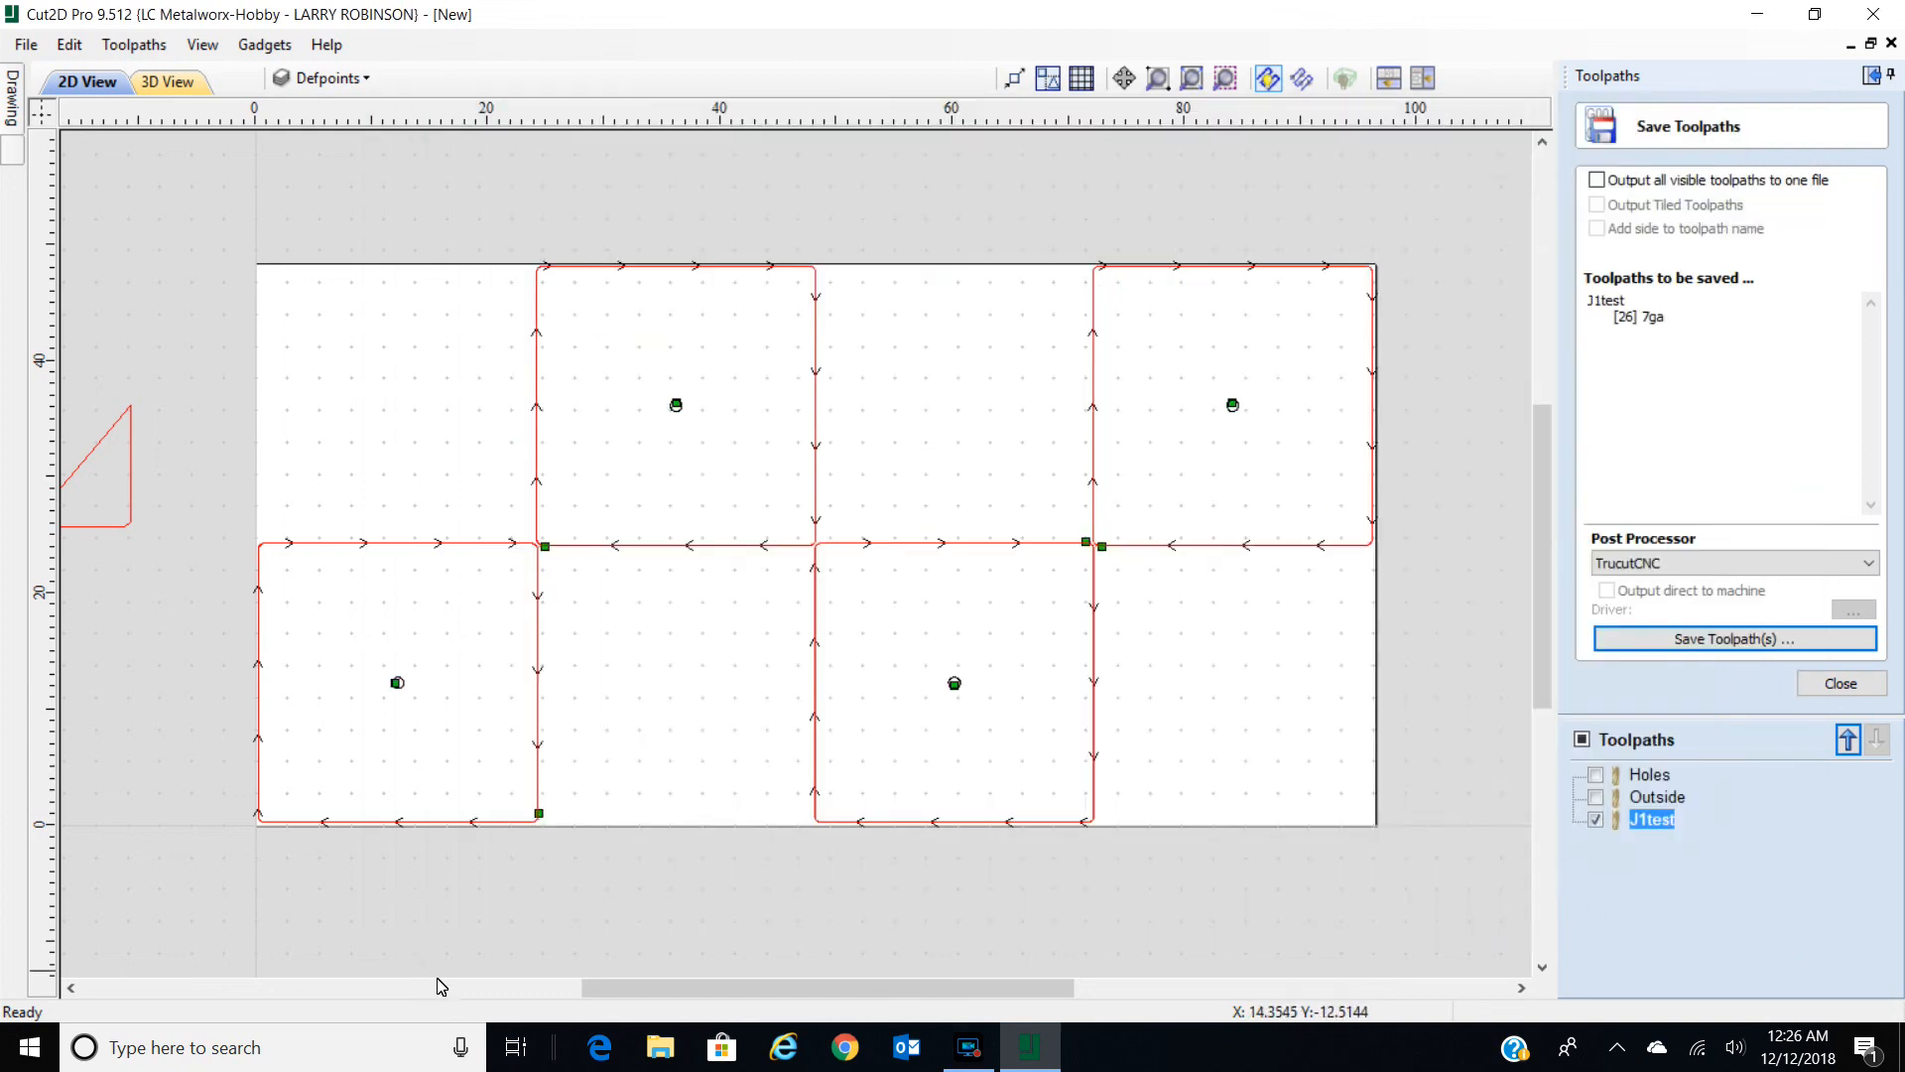
Switch to File Explorer, view the toolpath files in OneDrive's Gcode folder, and close the window.
{"action": "left_click", "coordinate": [663, 1049]}
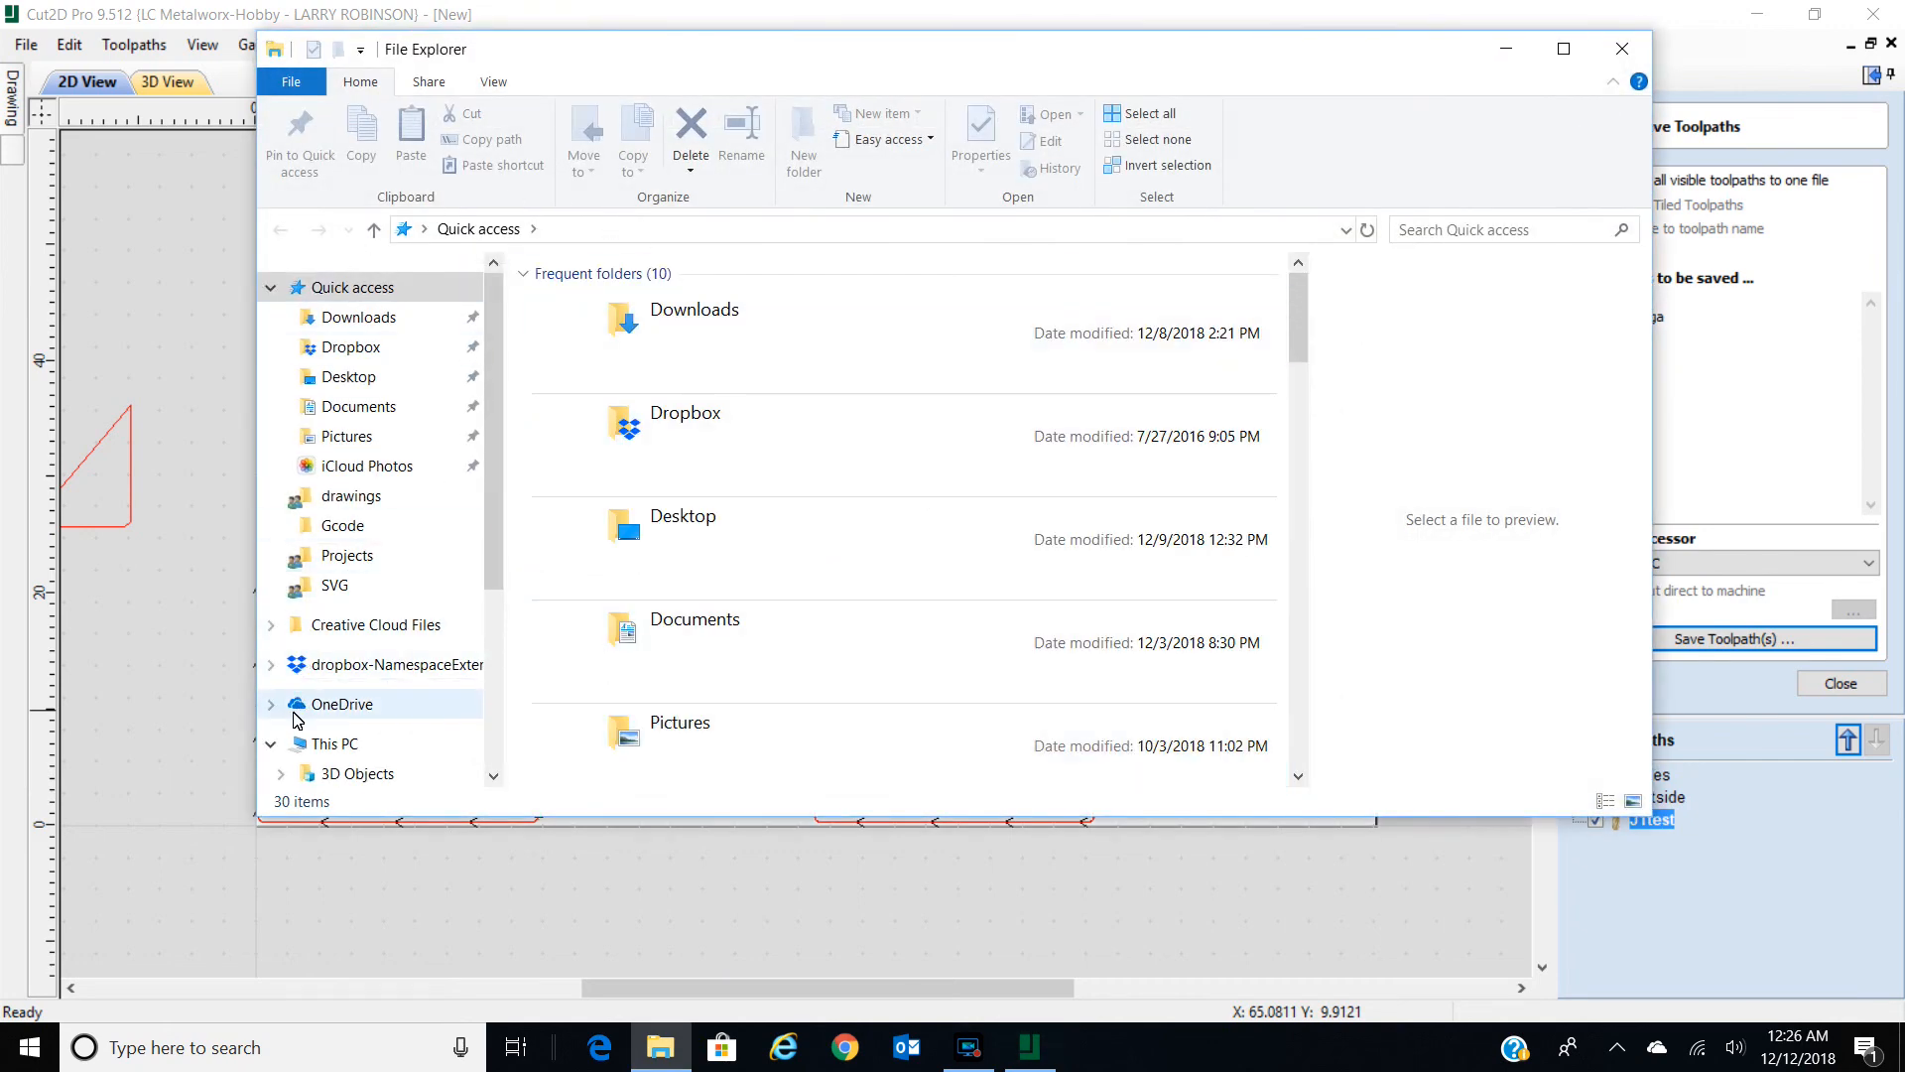
{"action": "left_click", "coordinate": [337, 704]}
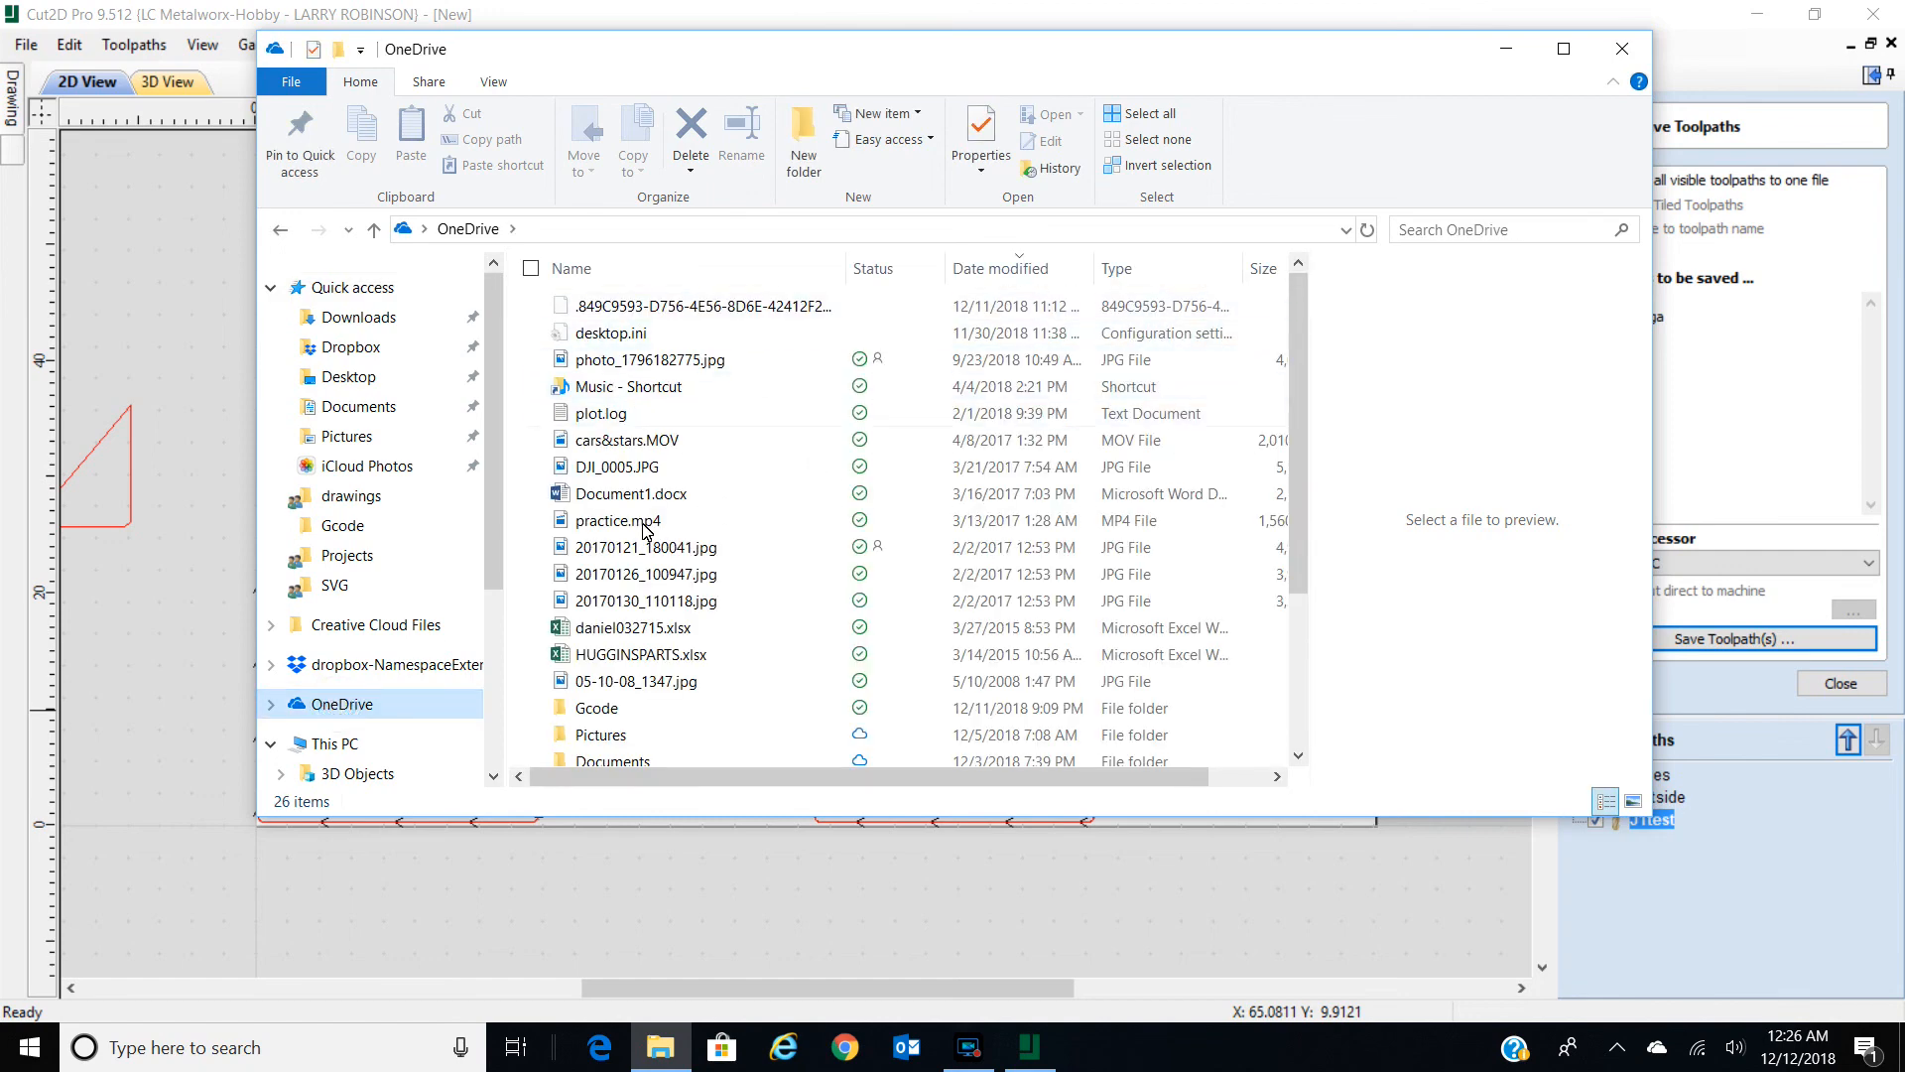
{"action": "scroll", "coordinate": [620, 496], "scroll_direction": "down", "scroll_amount": 3}
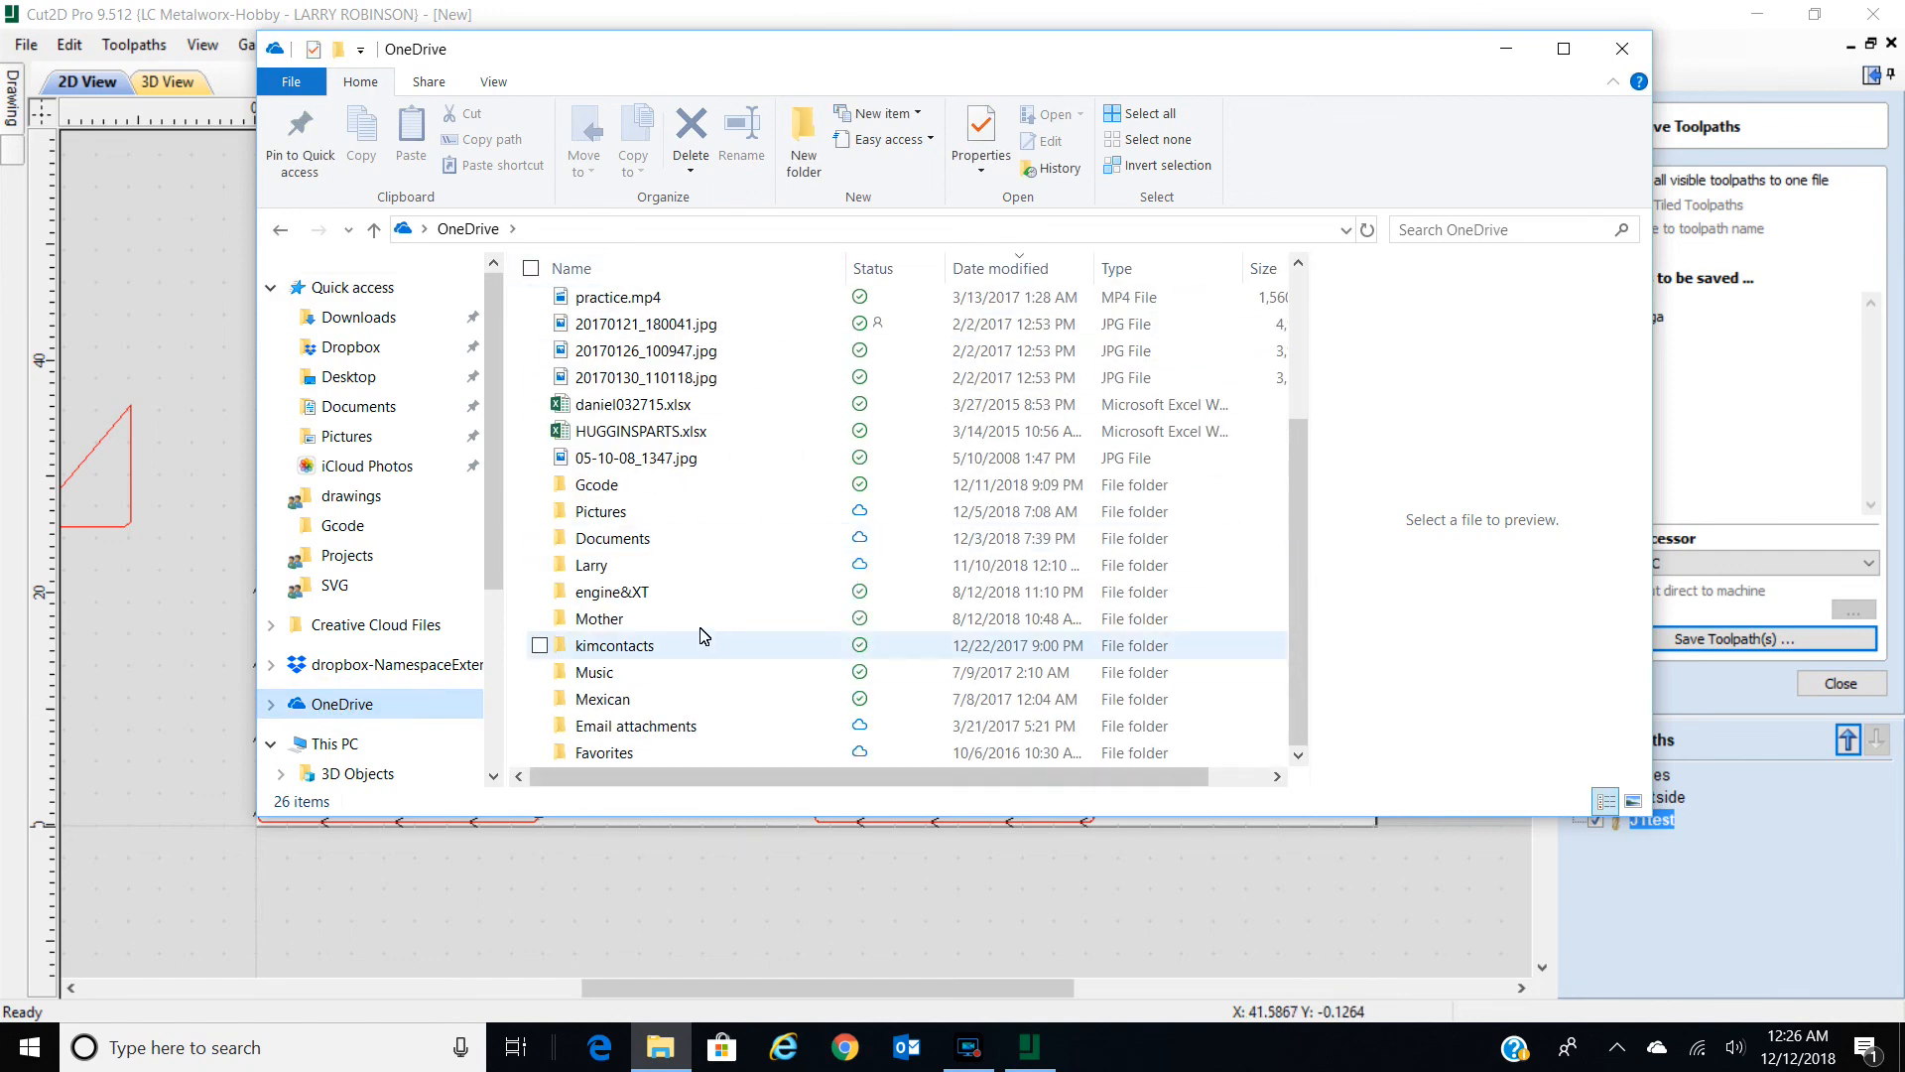
{"action": "left_click", "coordinate": [599, 492]}
{"action": "double_click", "coordinate": [598, 490]}
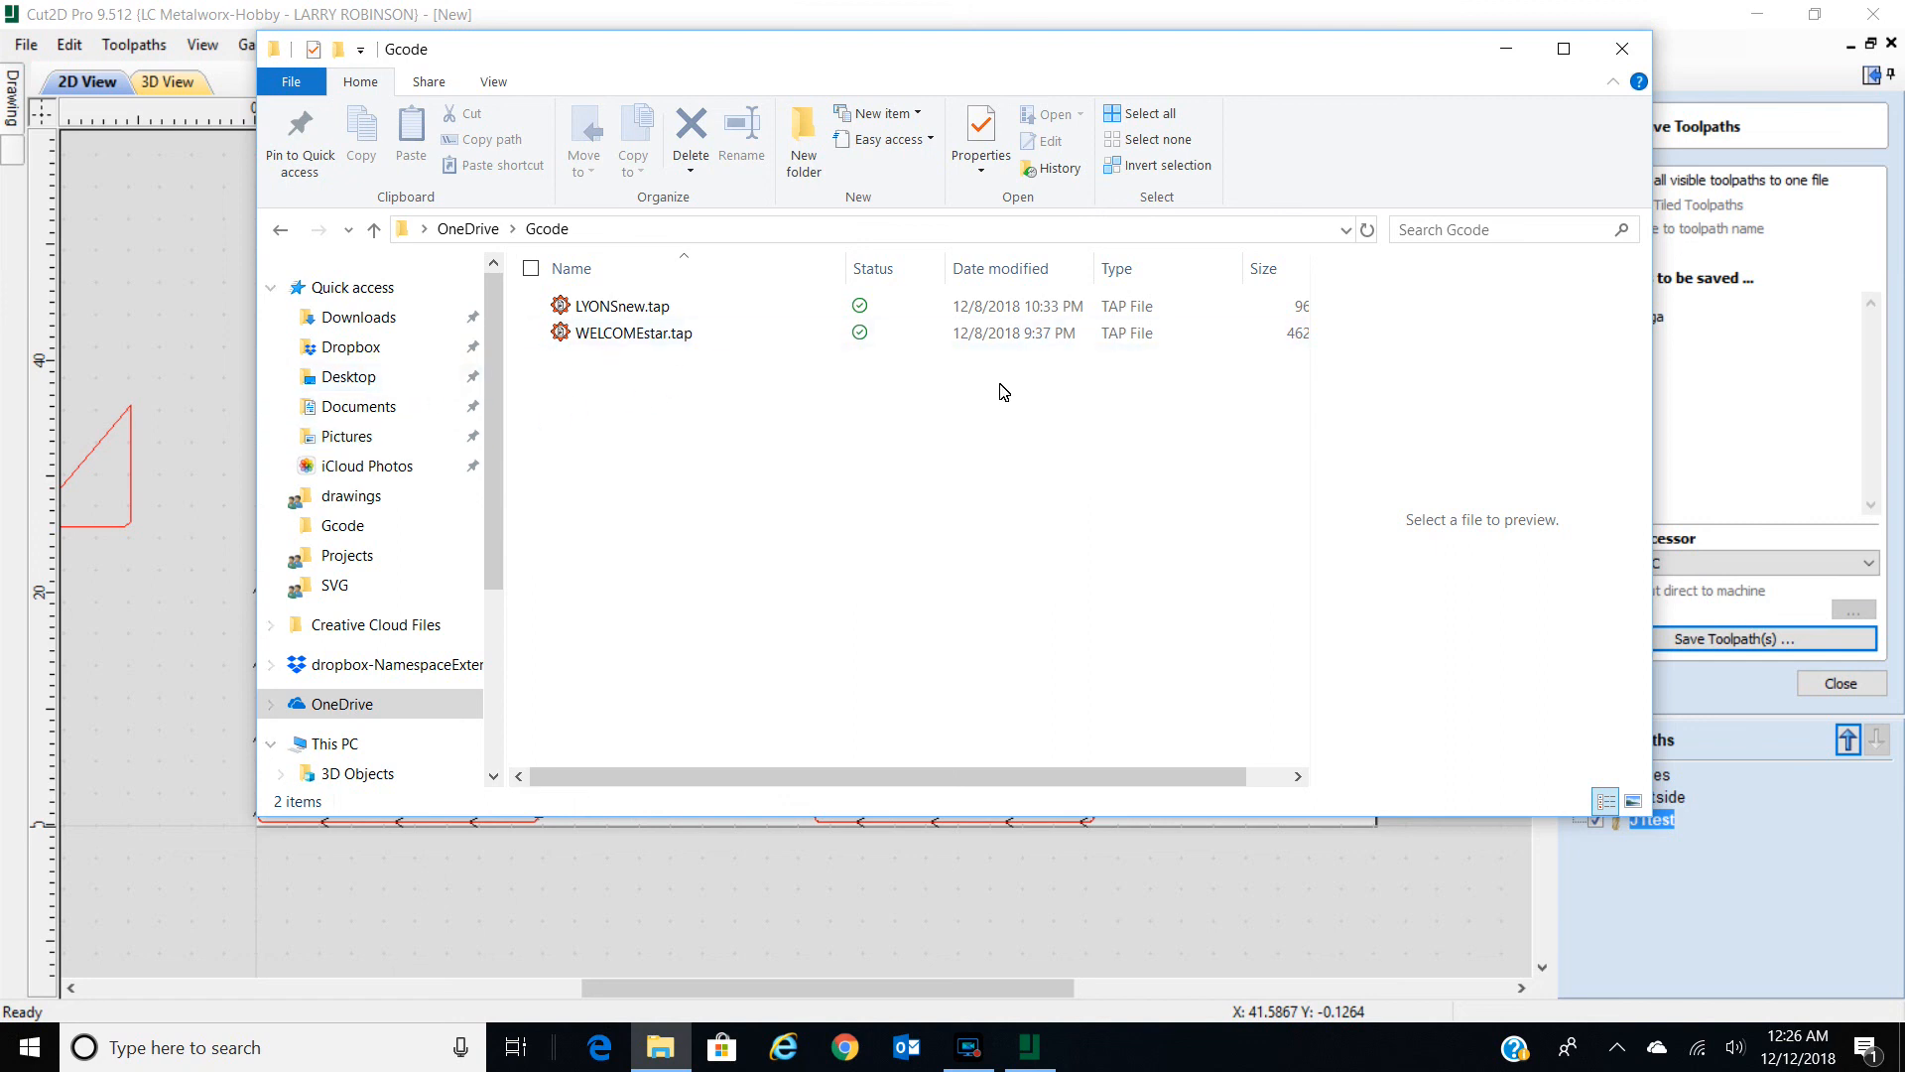
{"action": "left_click", "coordinate": [1623, 49]}
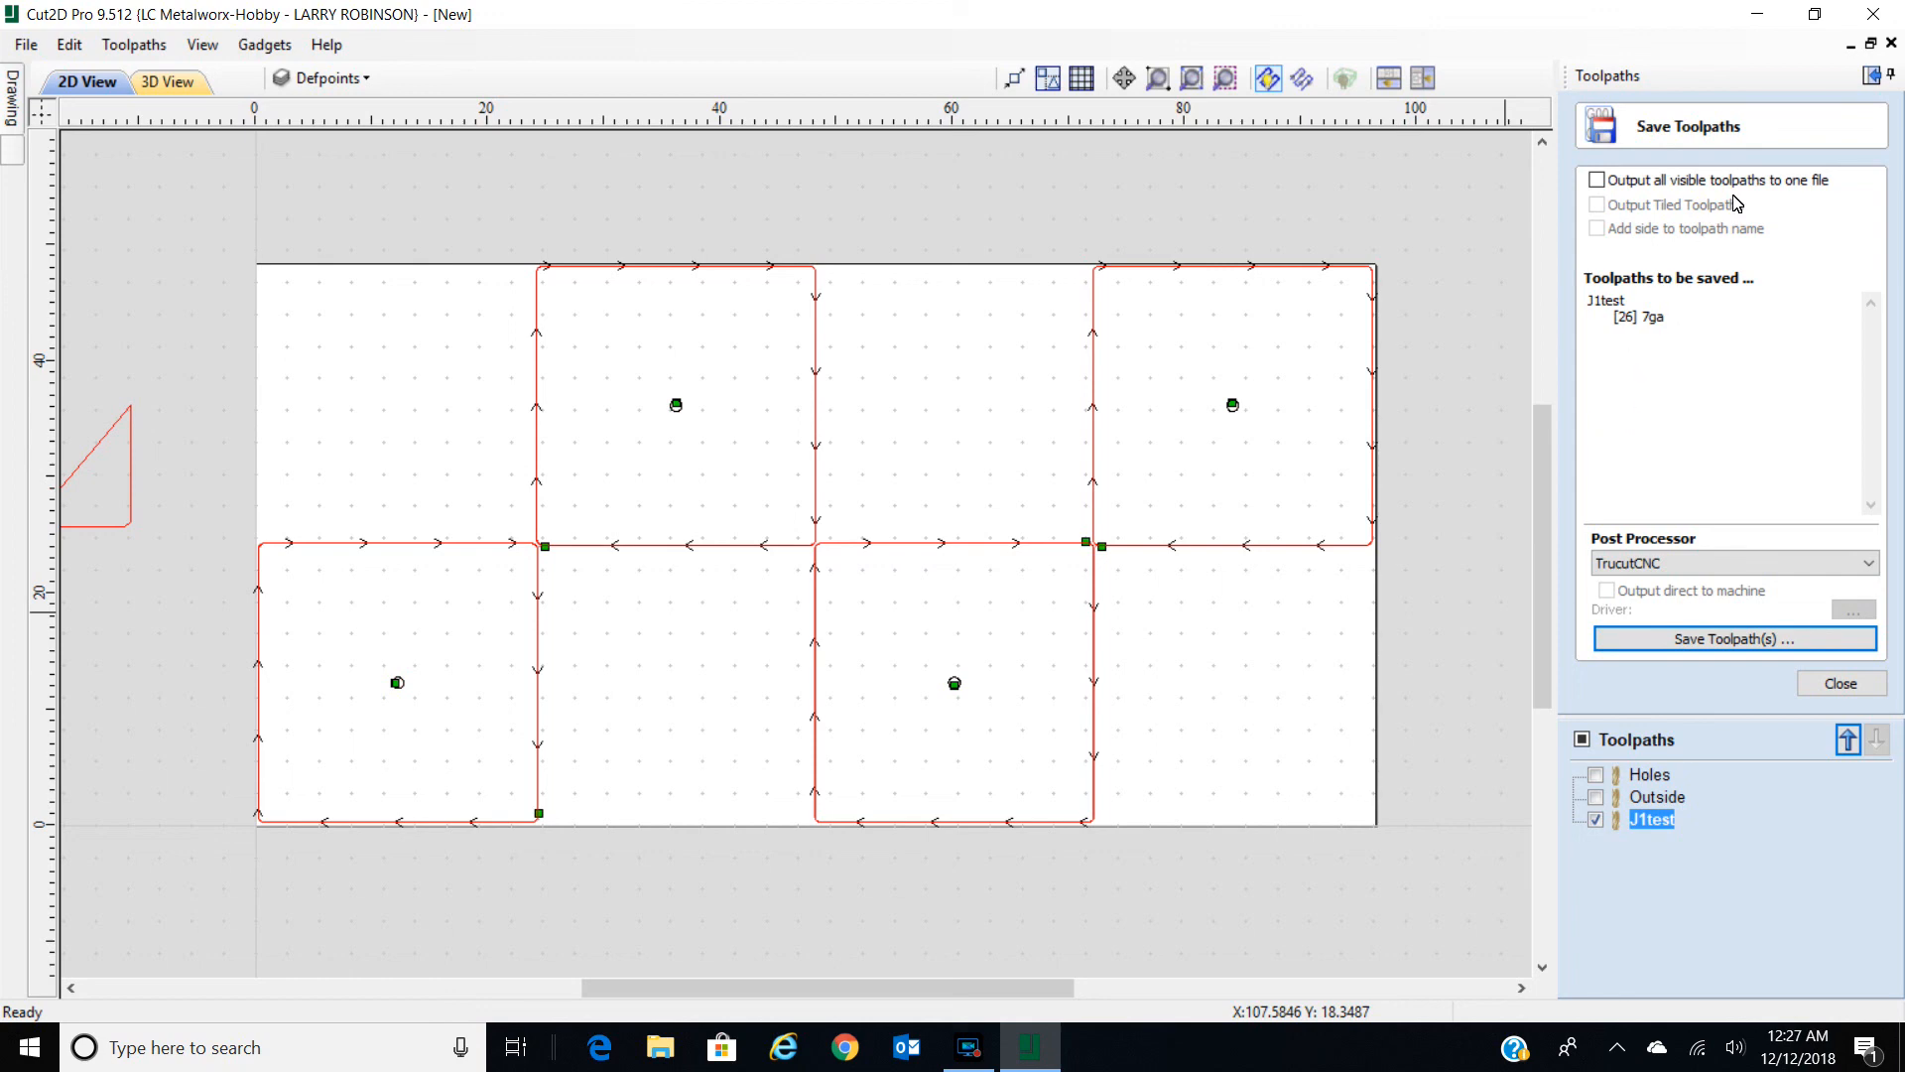
Switch from the toolpath operations back to the drawing tools and view the whole sheet with the gusset beside it.
{"action": "scroll", "coordinate": [1351, 256], "scroll_direction": "down", "scroll_amount": 1}
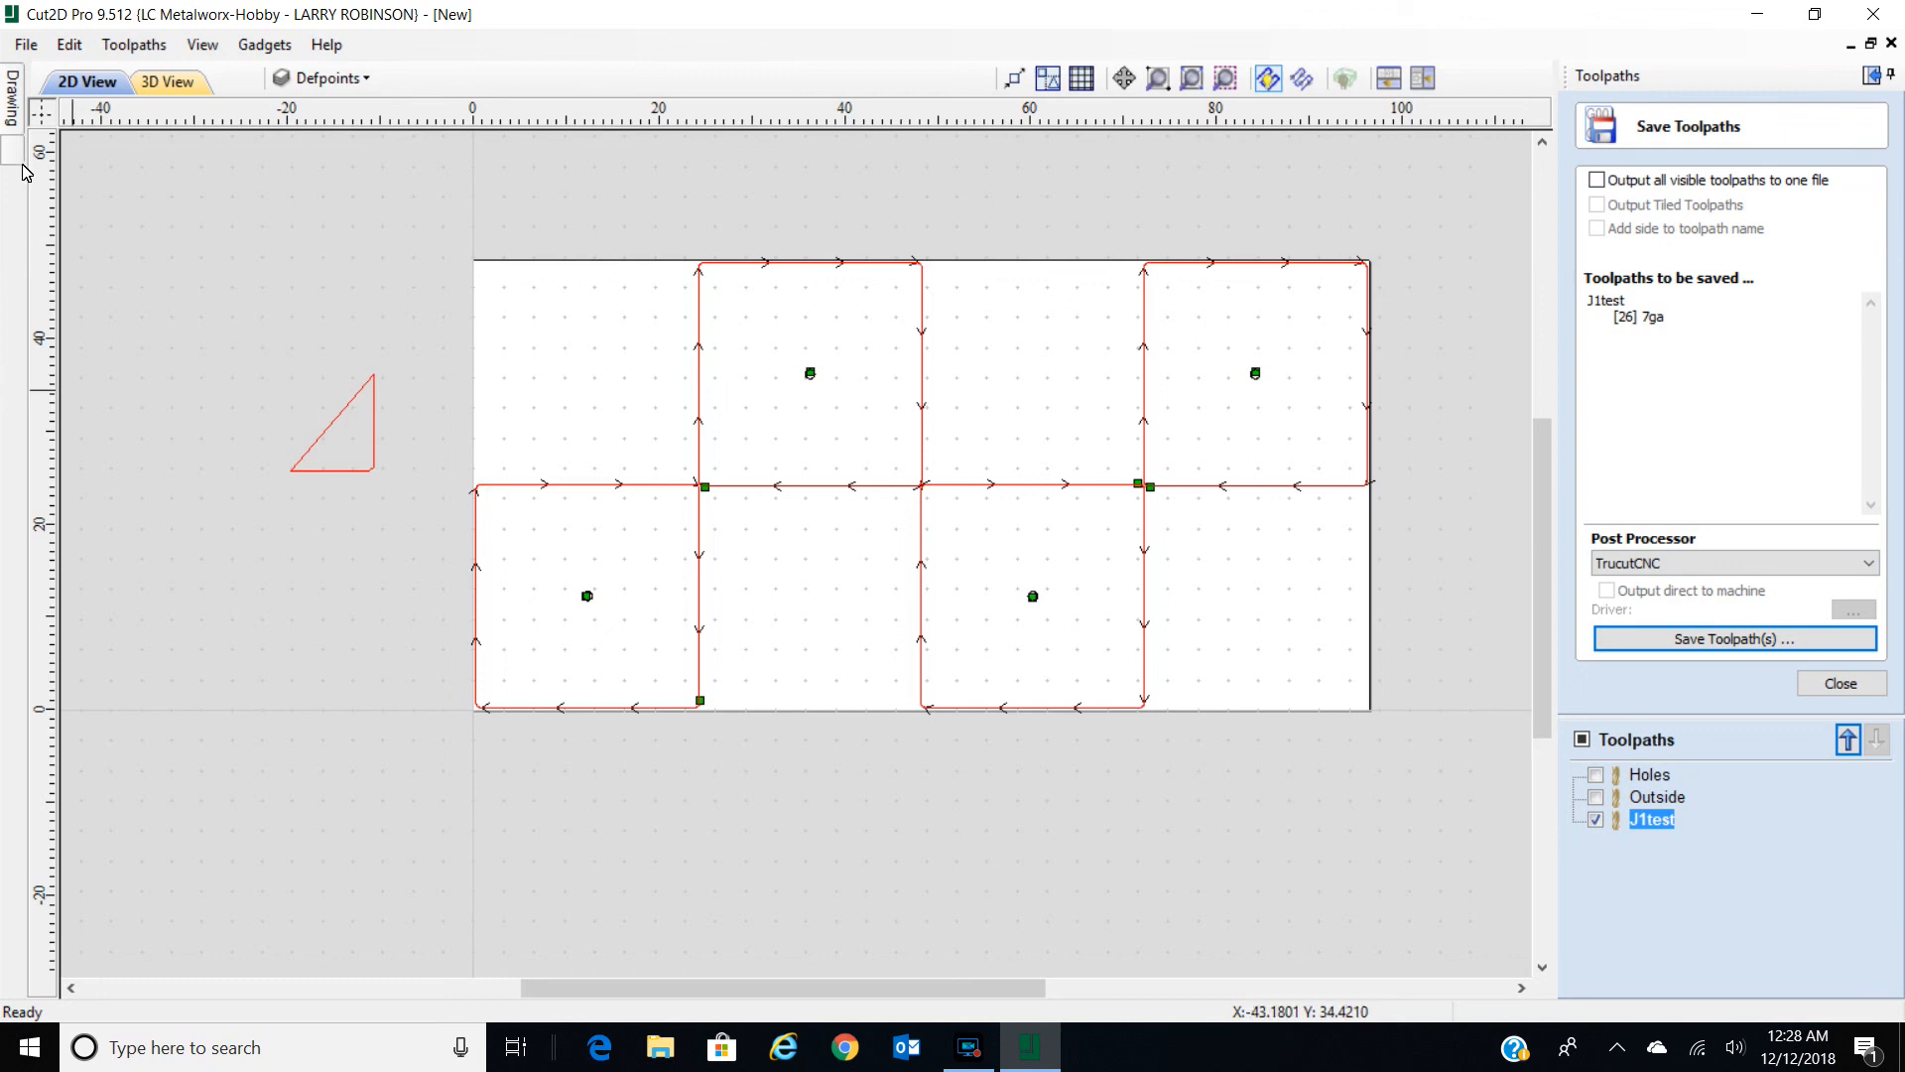
{"action": "mouse_move", "coordinate": [24, 171]}
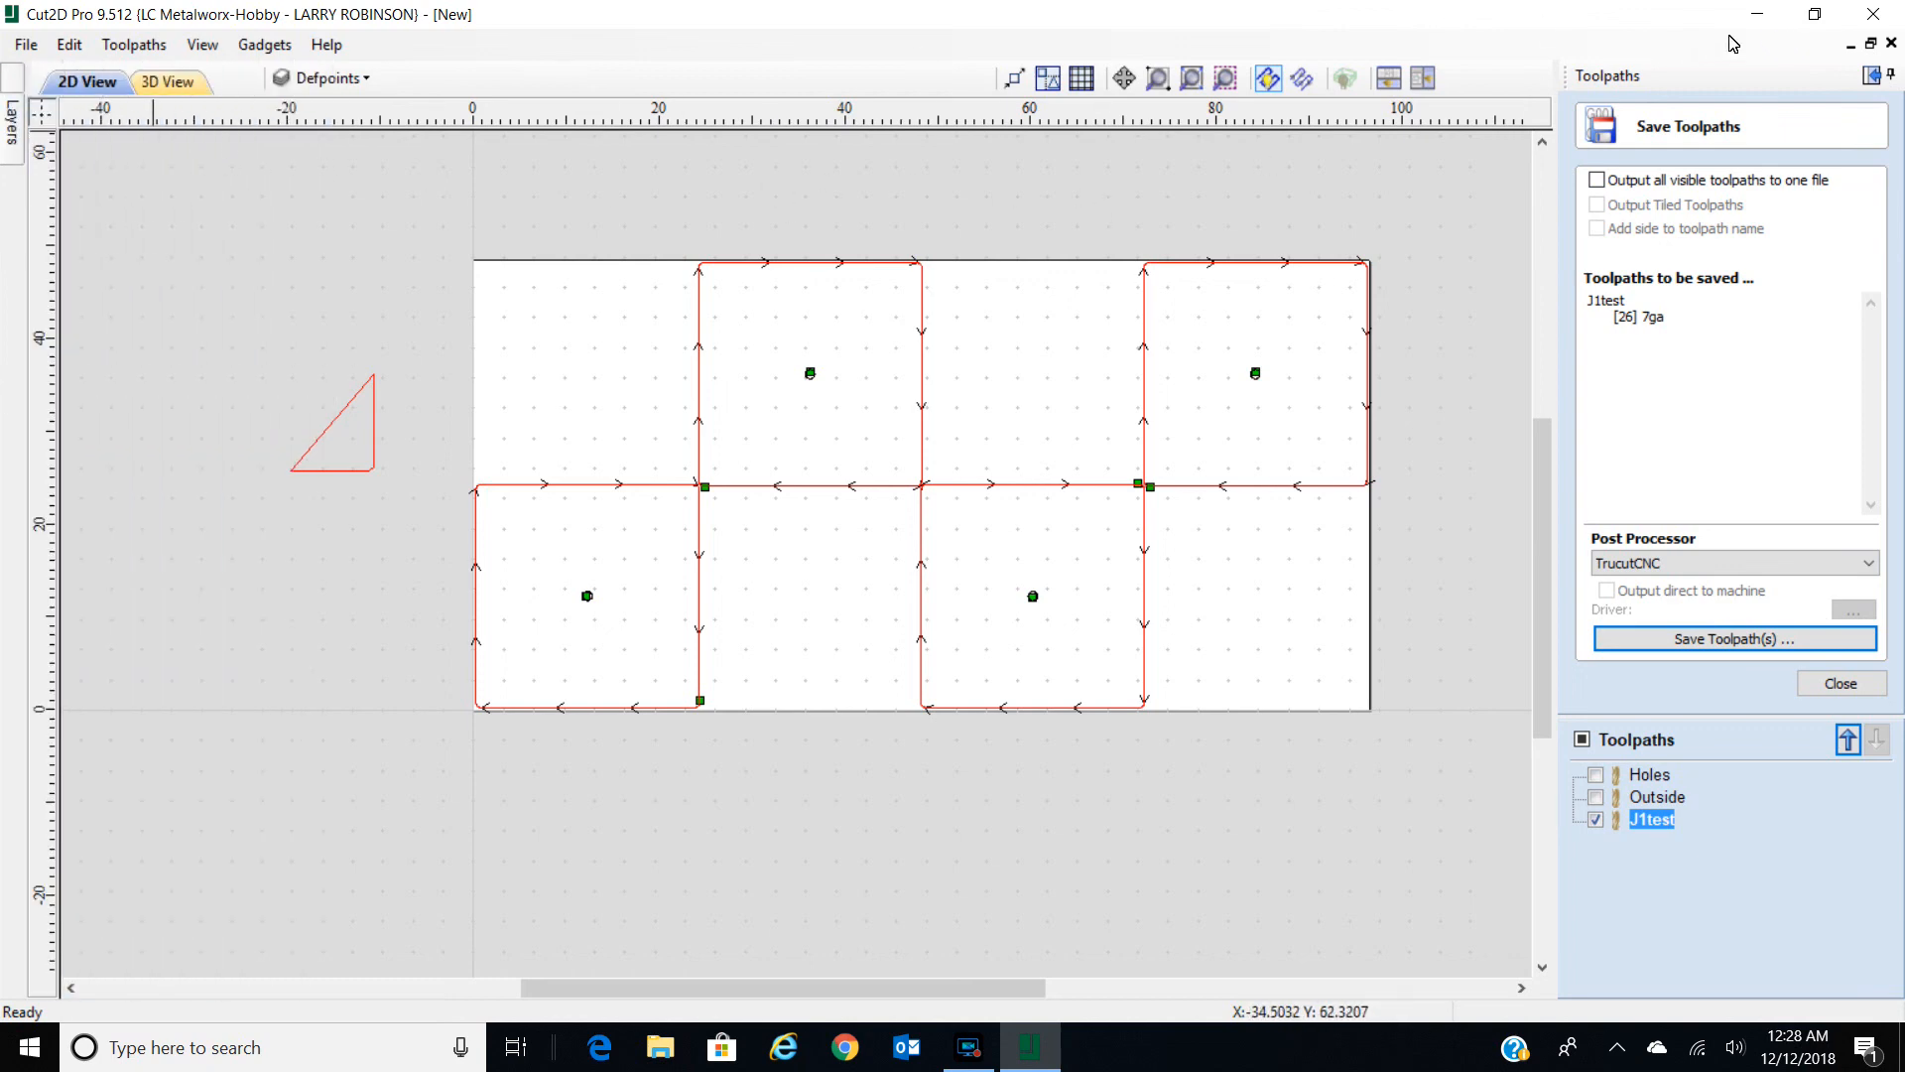
{"action": "left_click", "coordinate": [1871, 79]}
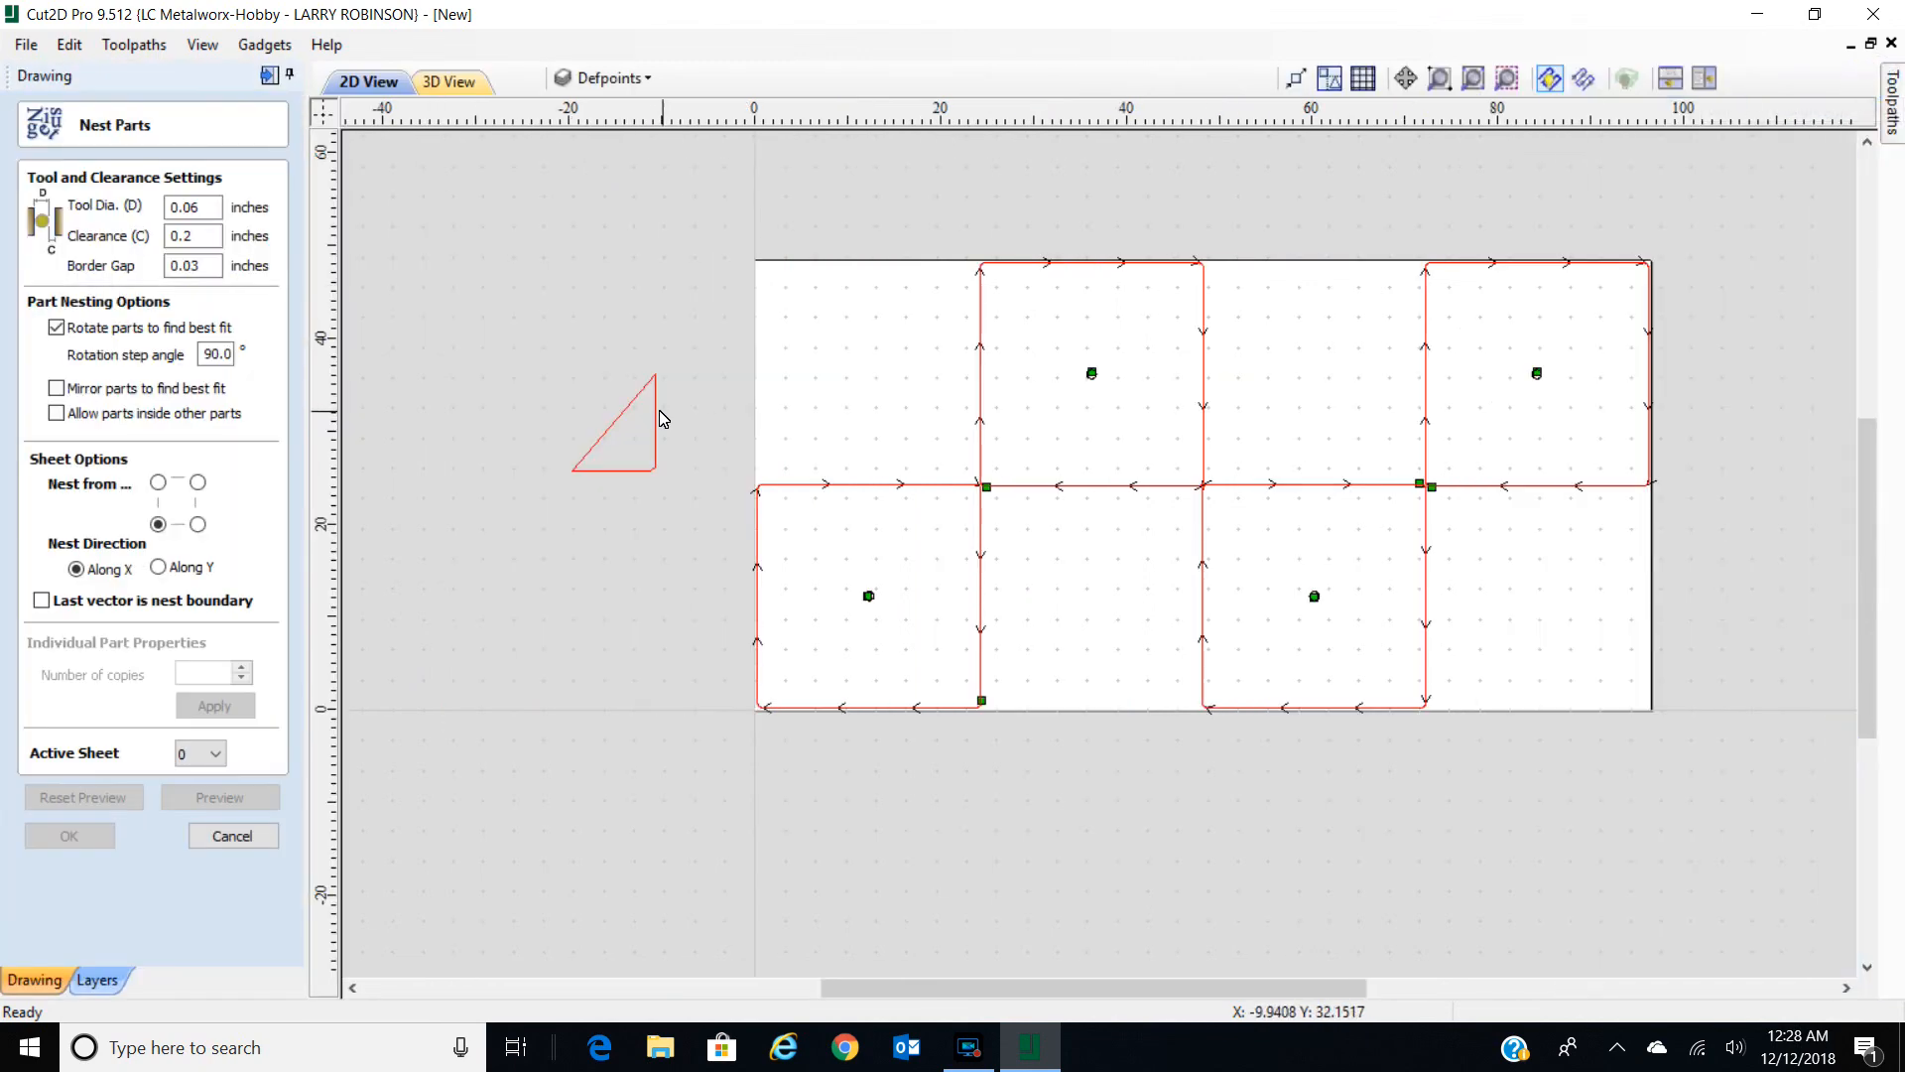
{"action": "scroll", "coordinate": [583, 694], "scroll_direction": "down", "scroll_amount": 2}
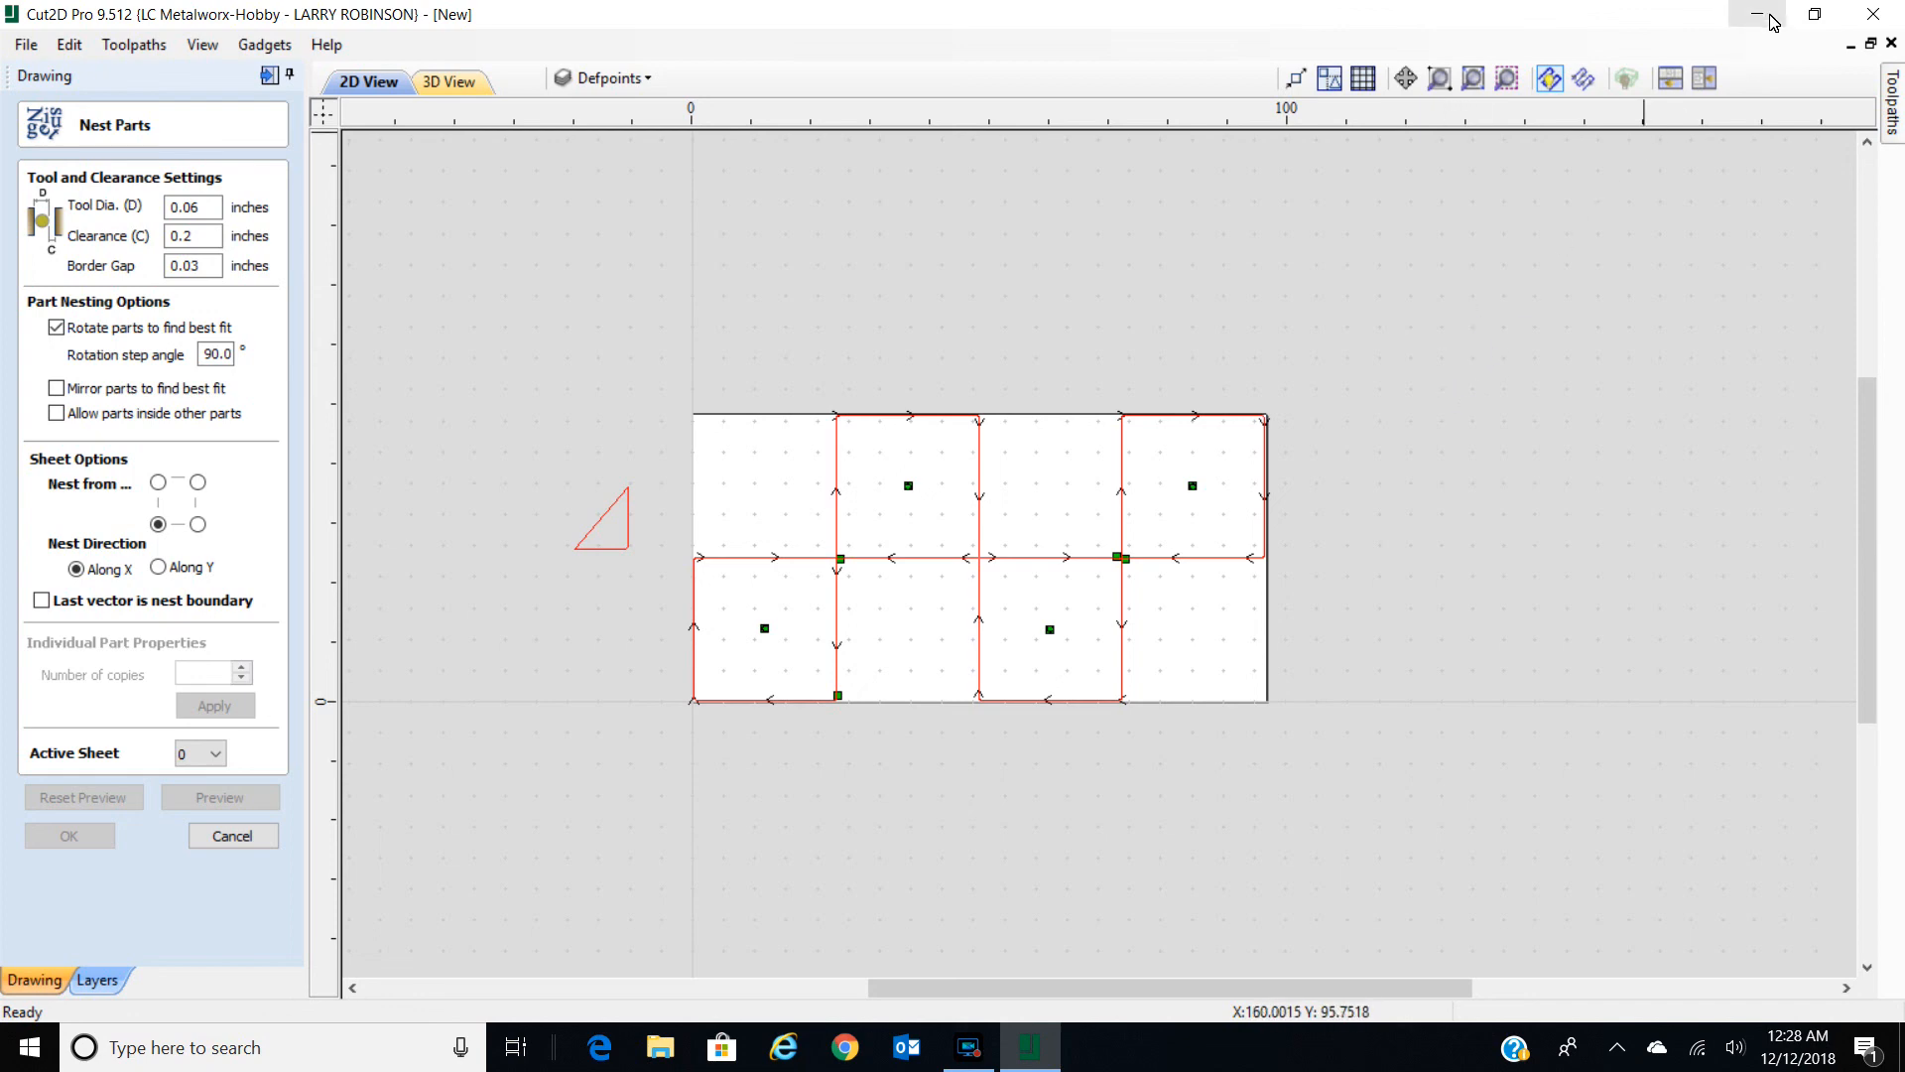
{"action": "left_click", "coordinate": [978, 1063]}
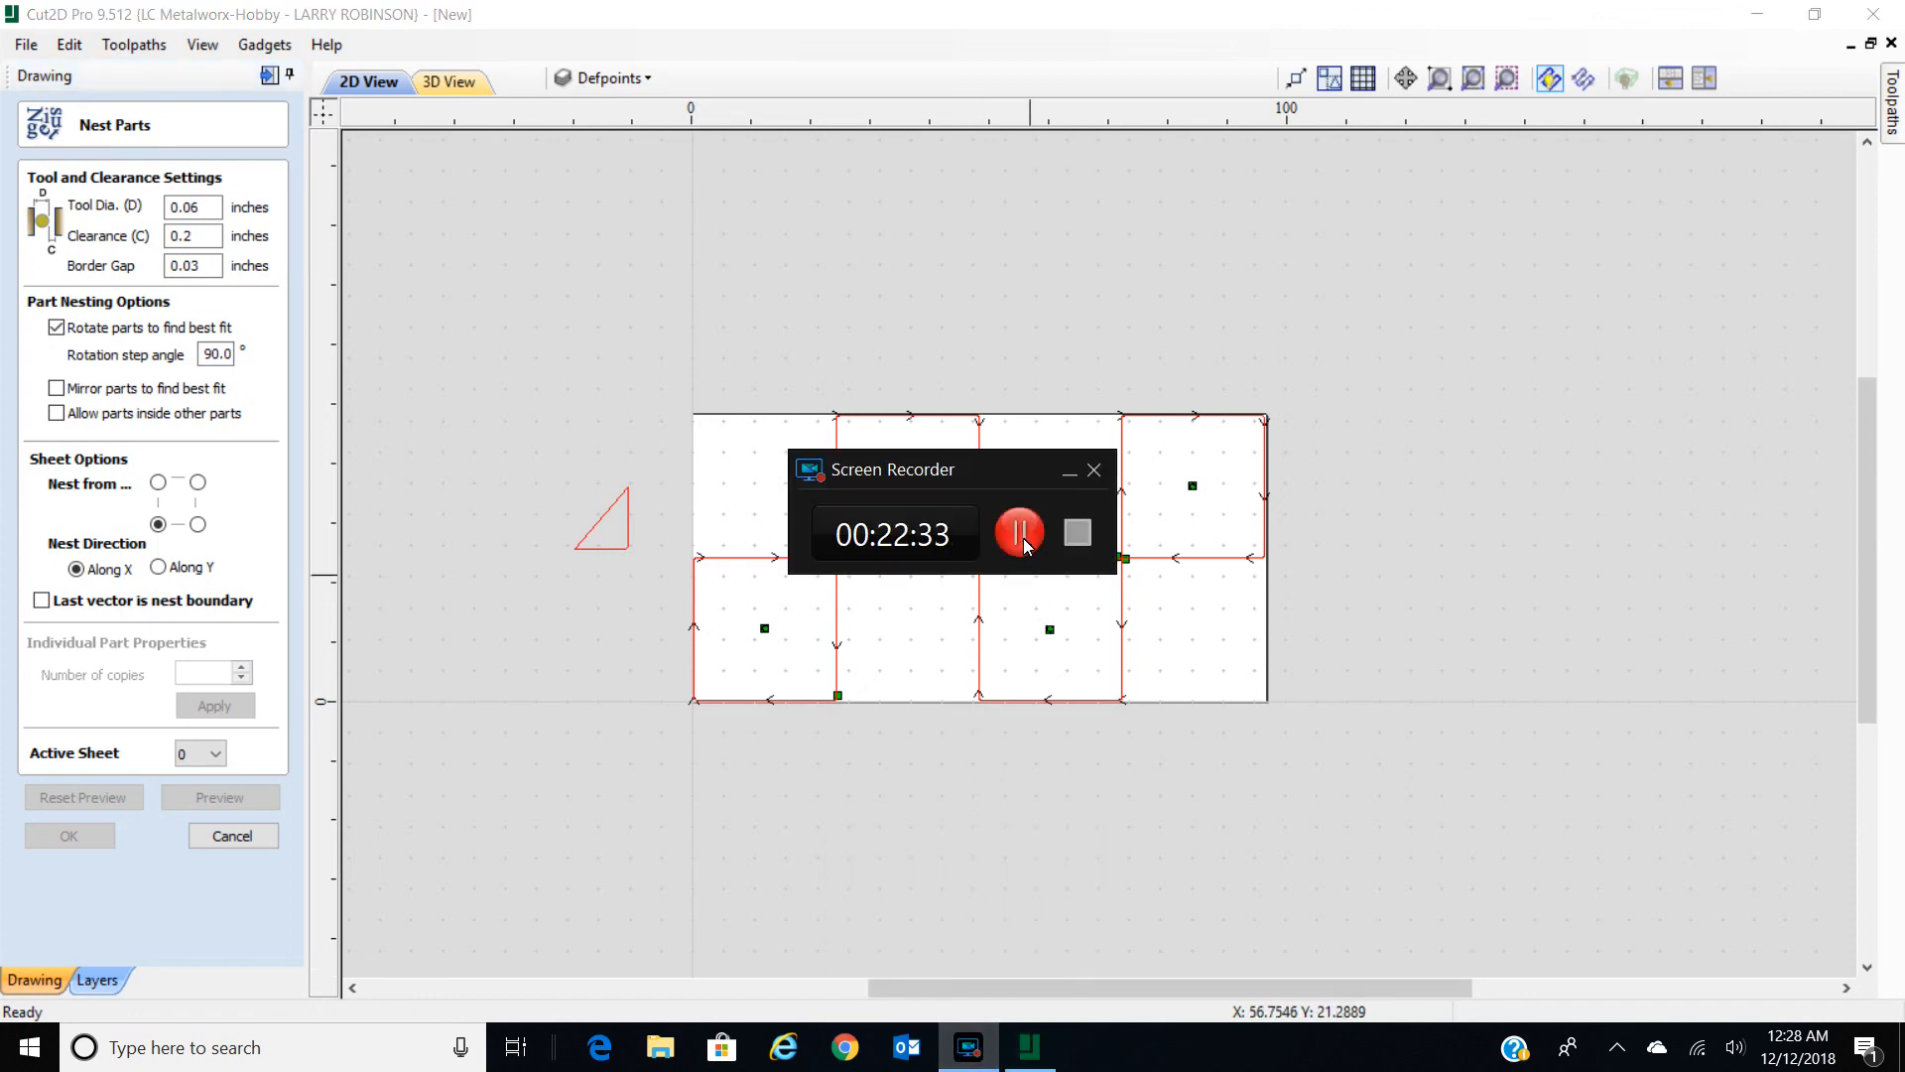